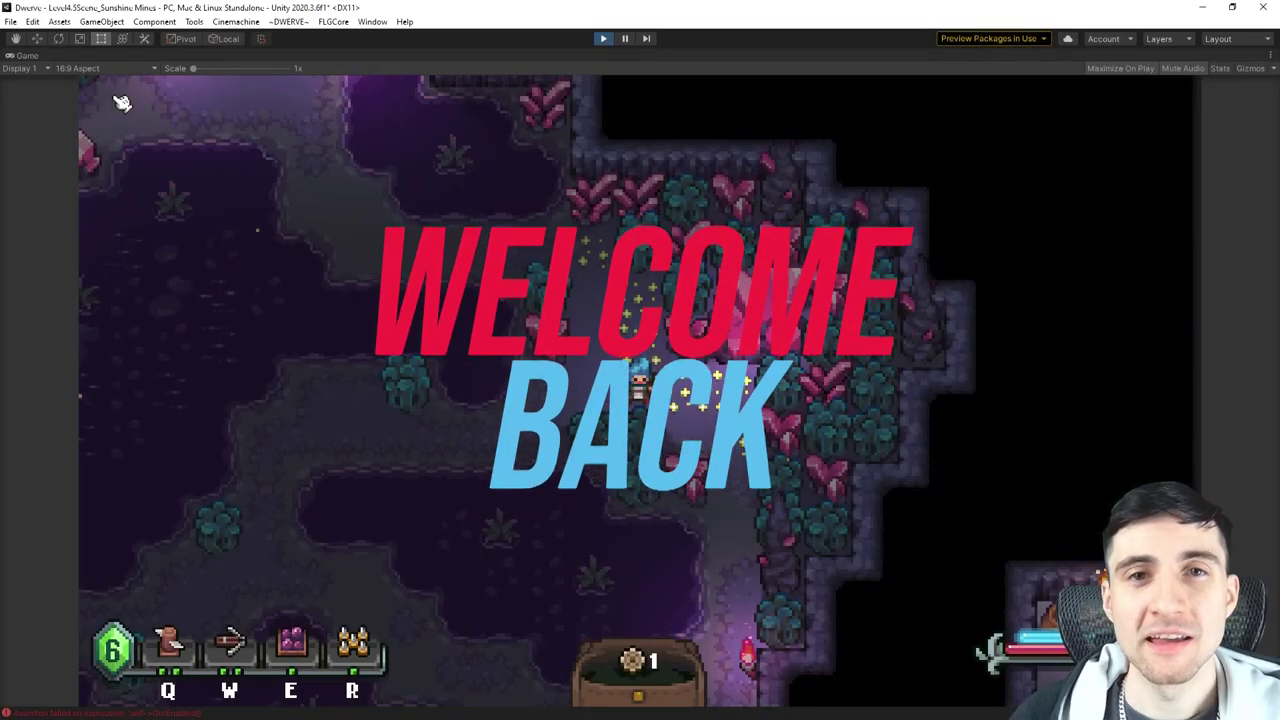
Move the character through the crystal cave area in the running game to look at the crystal props.
key("Left")
key("Left")
key("Down")
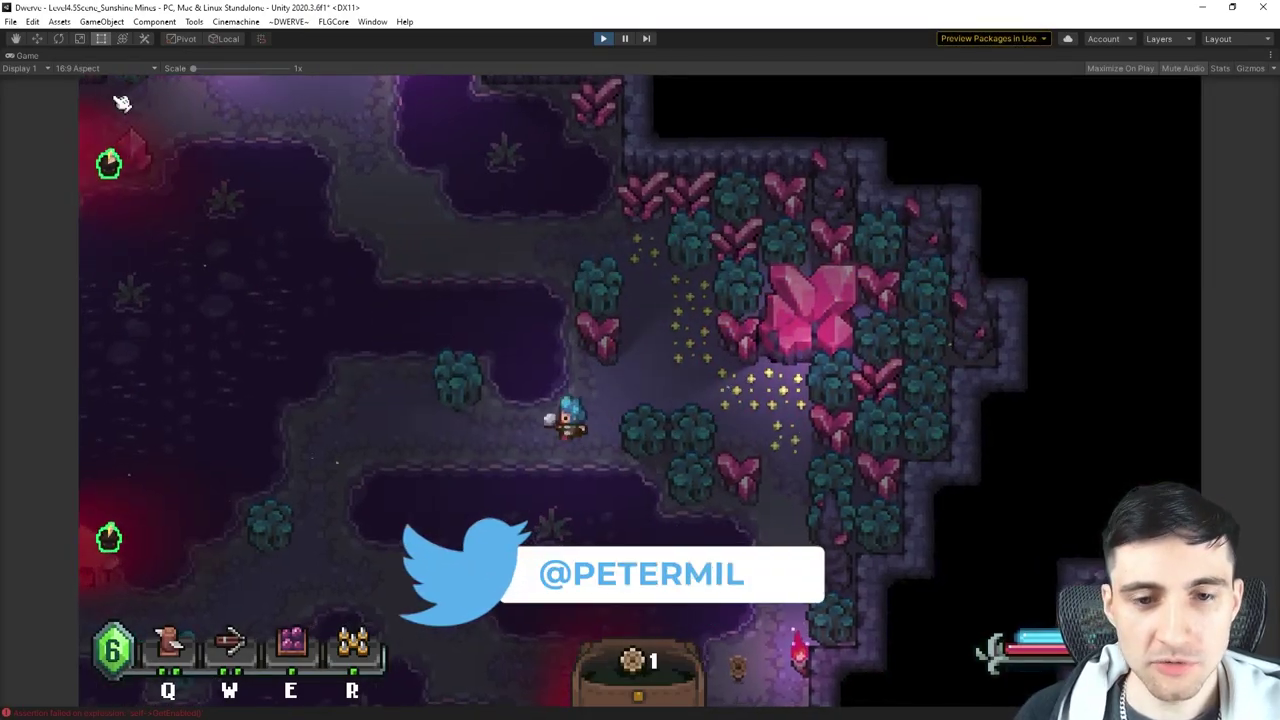
key("Left")
key("q")
key("Right")
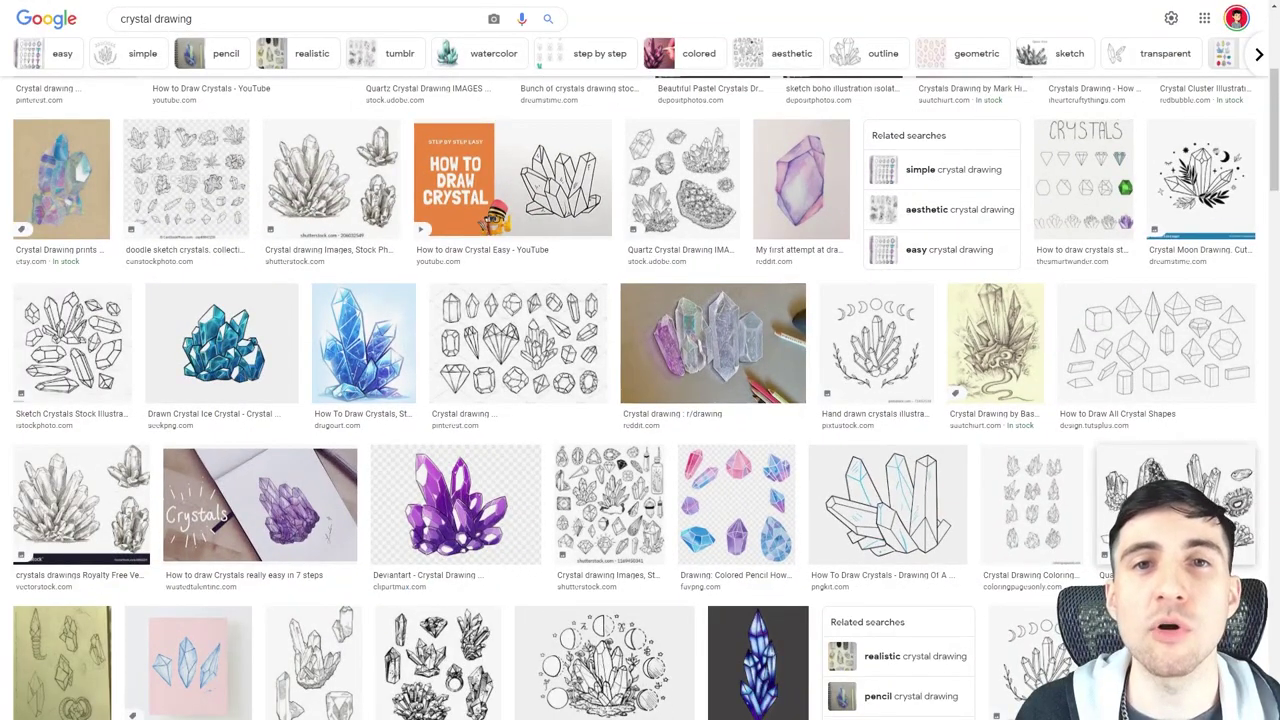
Browse the crystal drawing image results for reference and choose the purple crystal cluster.
scroll(770, 530, "down", 3)
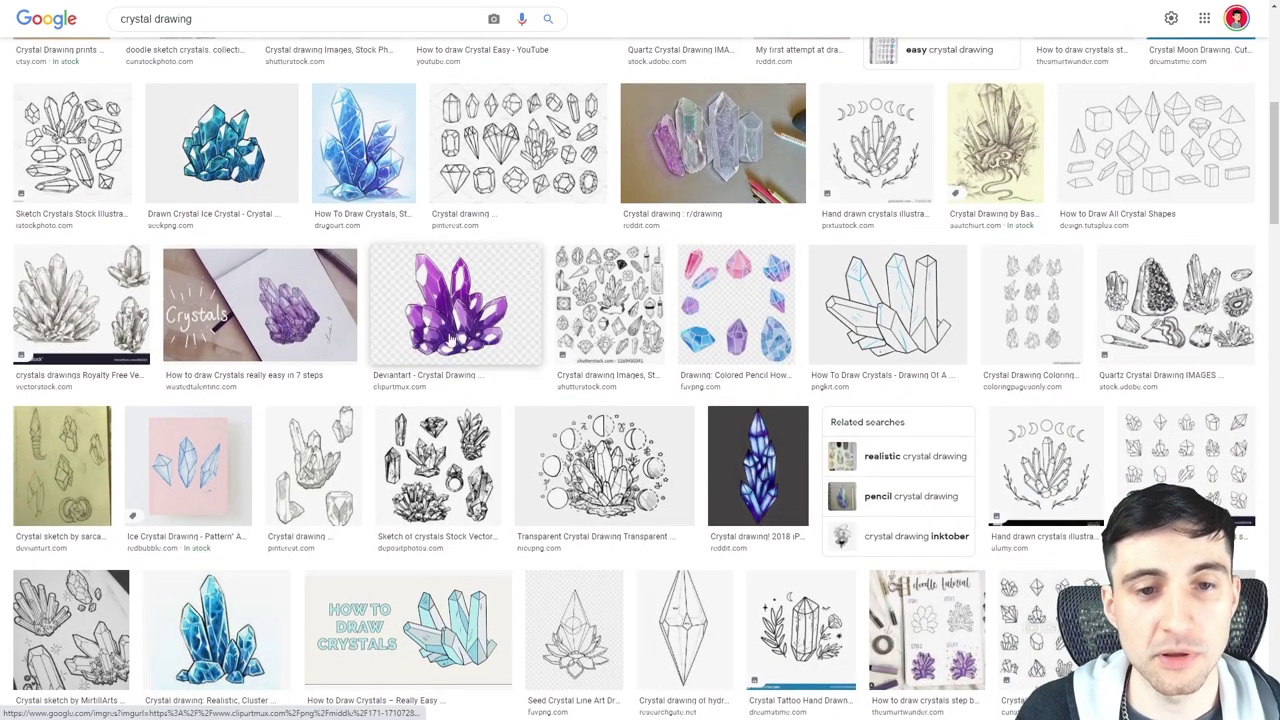
left_click(450, 325)
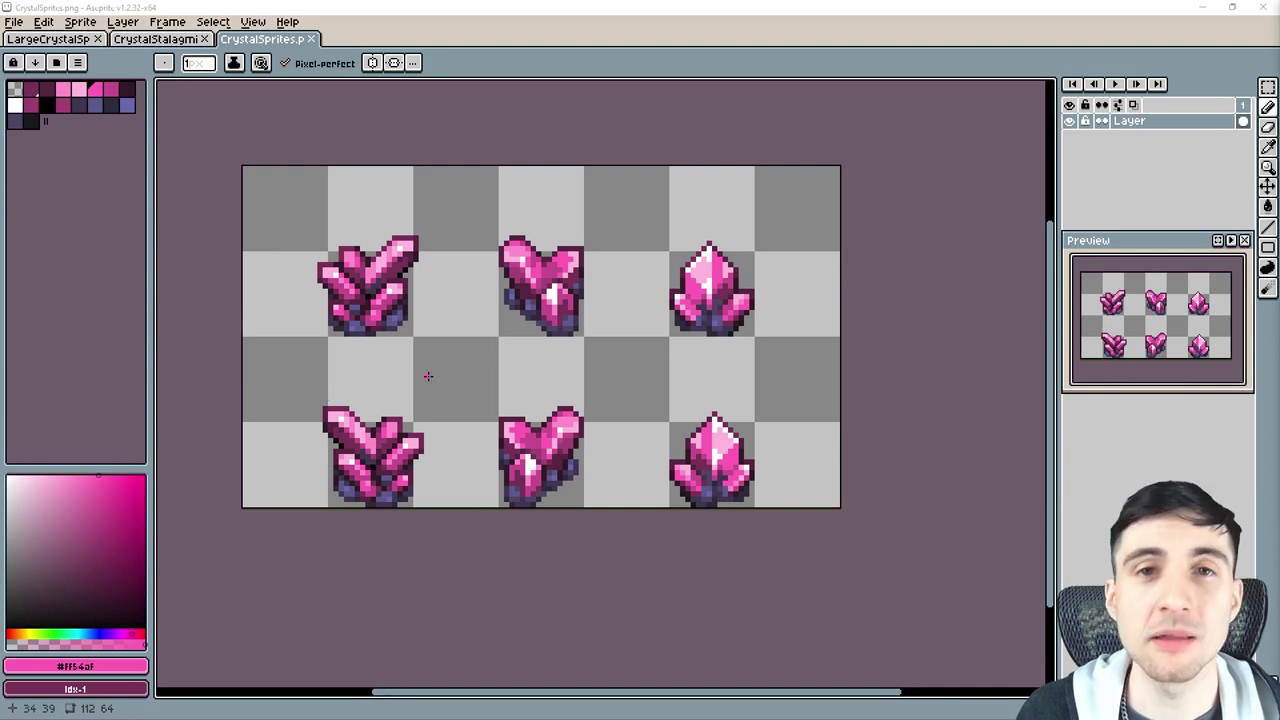
Try hue shifts of -37 and -83 on the pink crystal sprites.
left_click(44, 21)
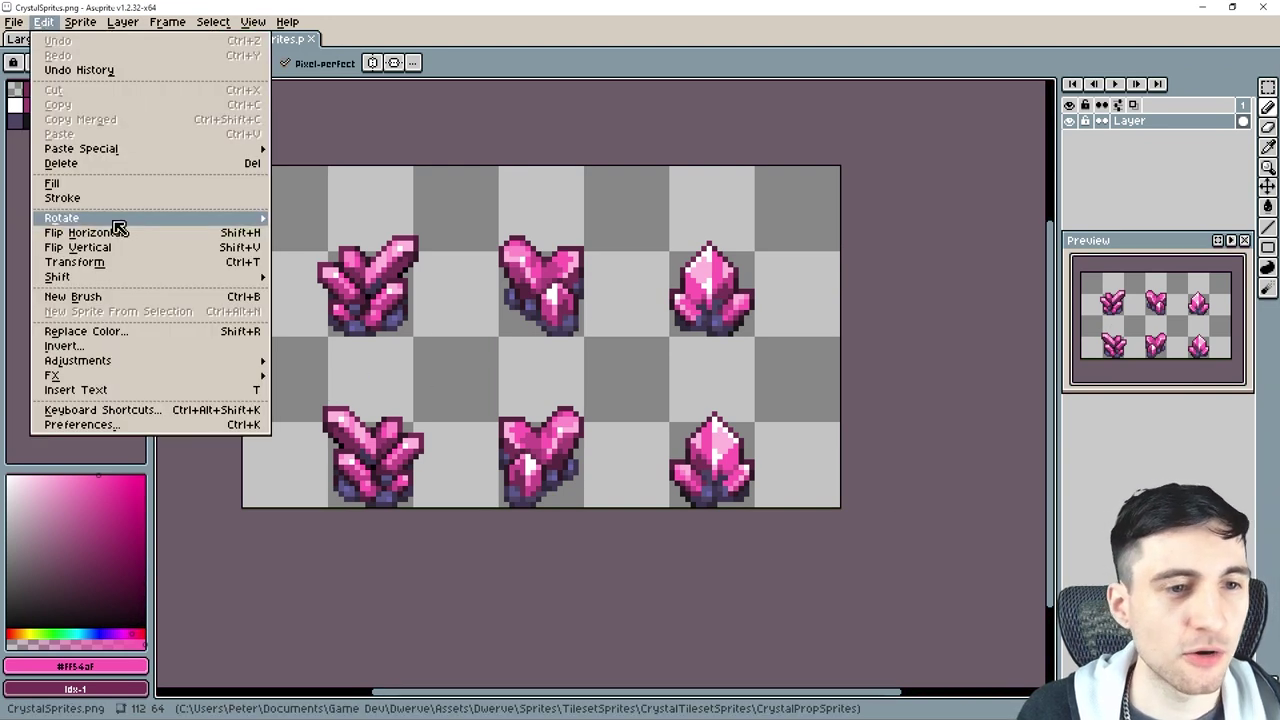
mouse_move(86, 362)
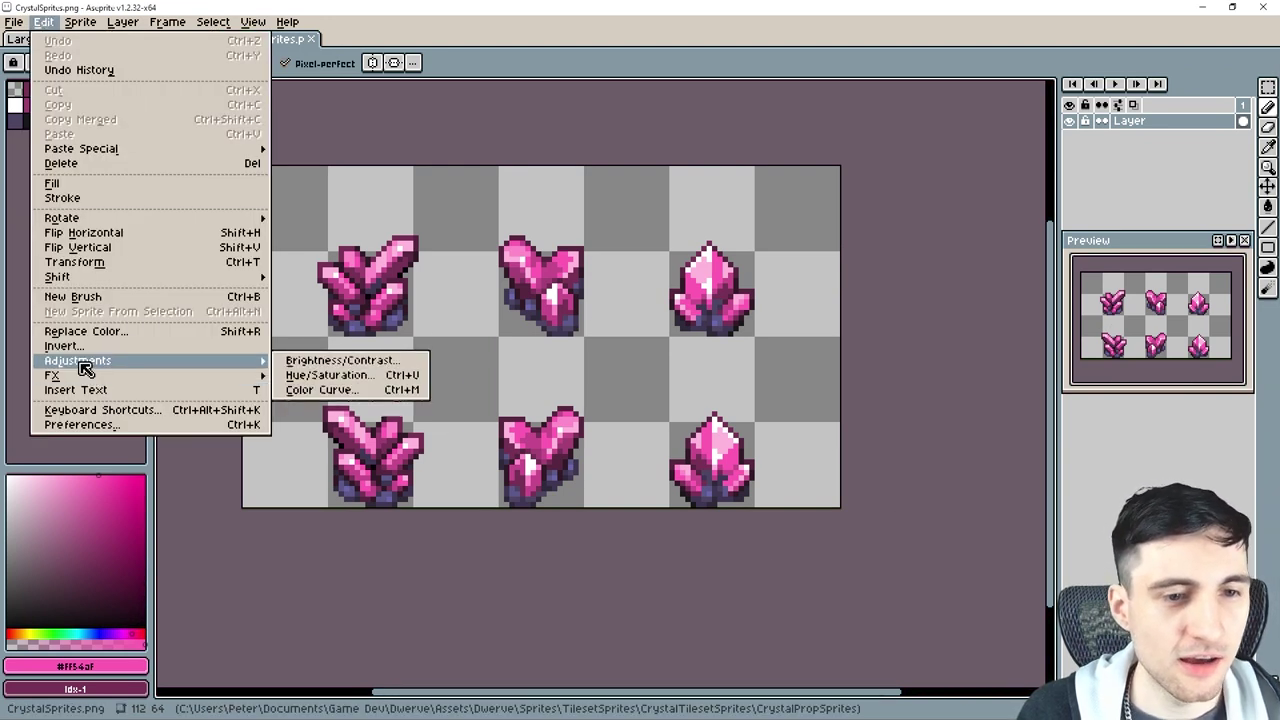
left_click(333, 379)
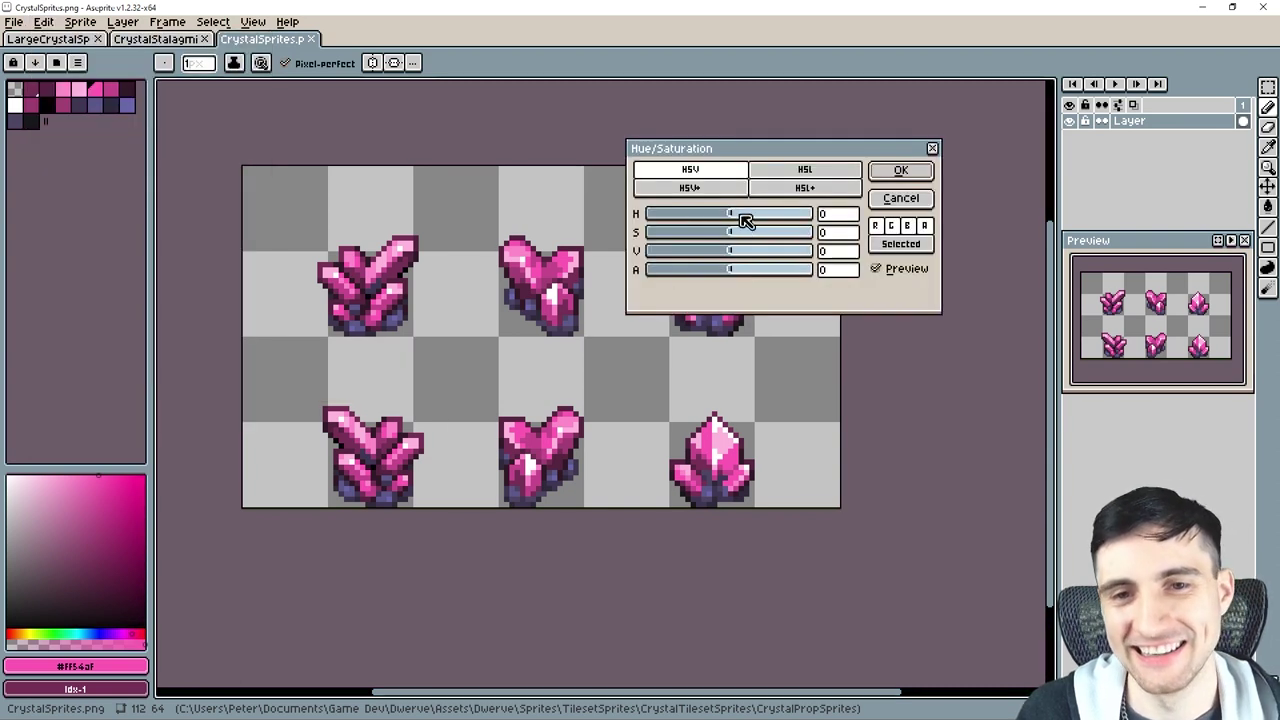
mouse_move(749, 217)
left_mouse_down()
mouse_move(763, 220)
mouse_move(726, 221)
left_mouse_up()
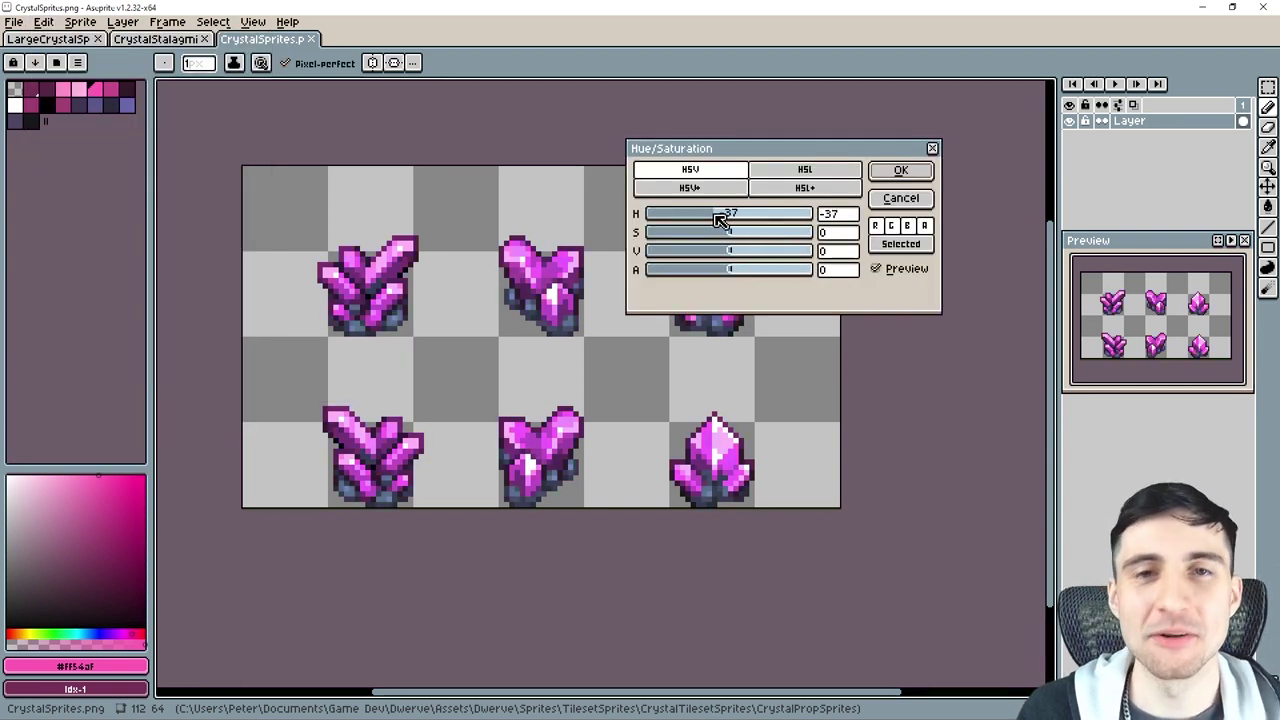
left_click_drag(800, 147, 943, 90)
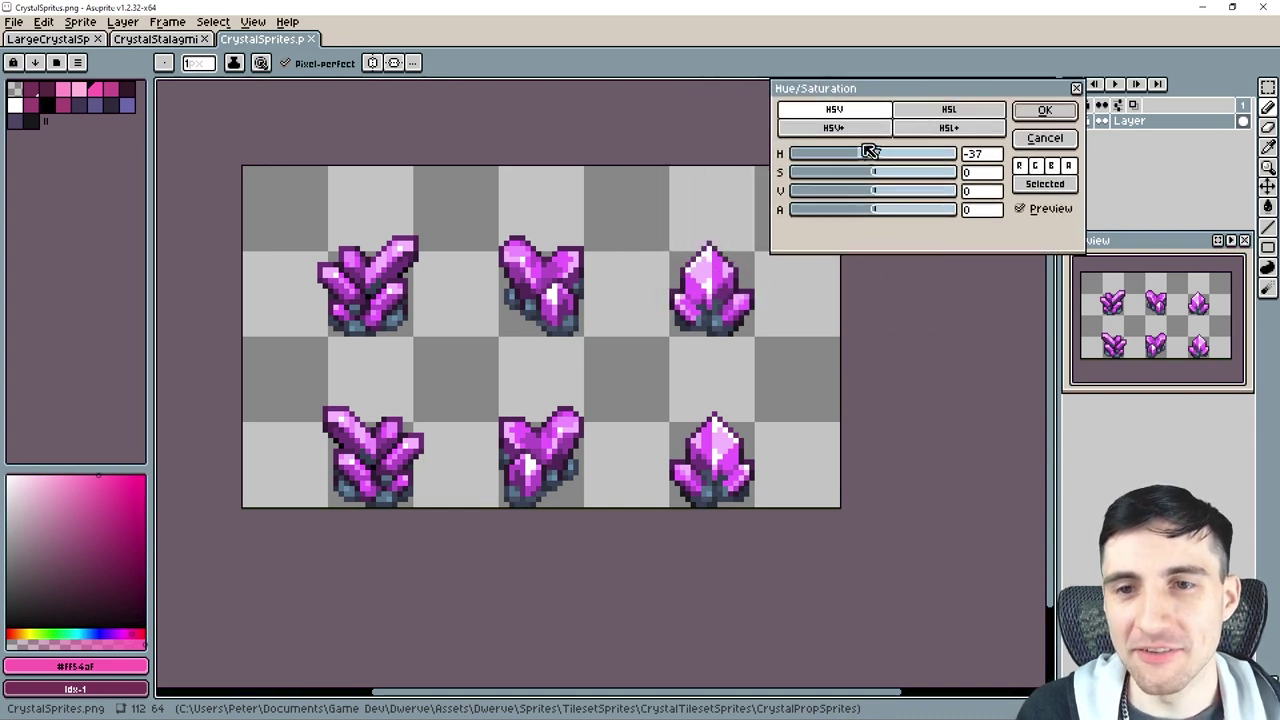
mouse_move(863, 153)
left_mouse_down()
mouse_move(840, 159)
mouse_move(909, 157)
mouse_move(848, 157)
left_mouse_up()
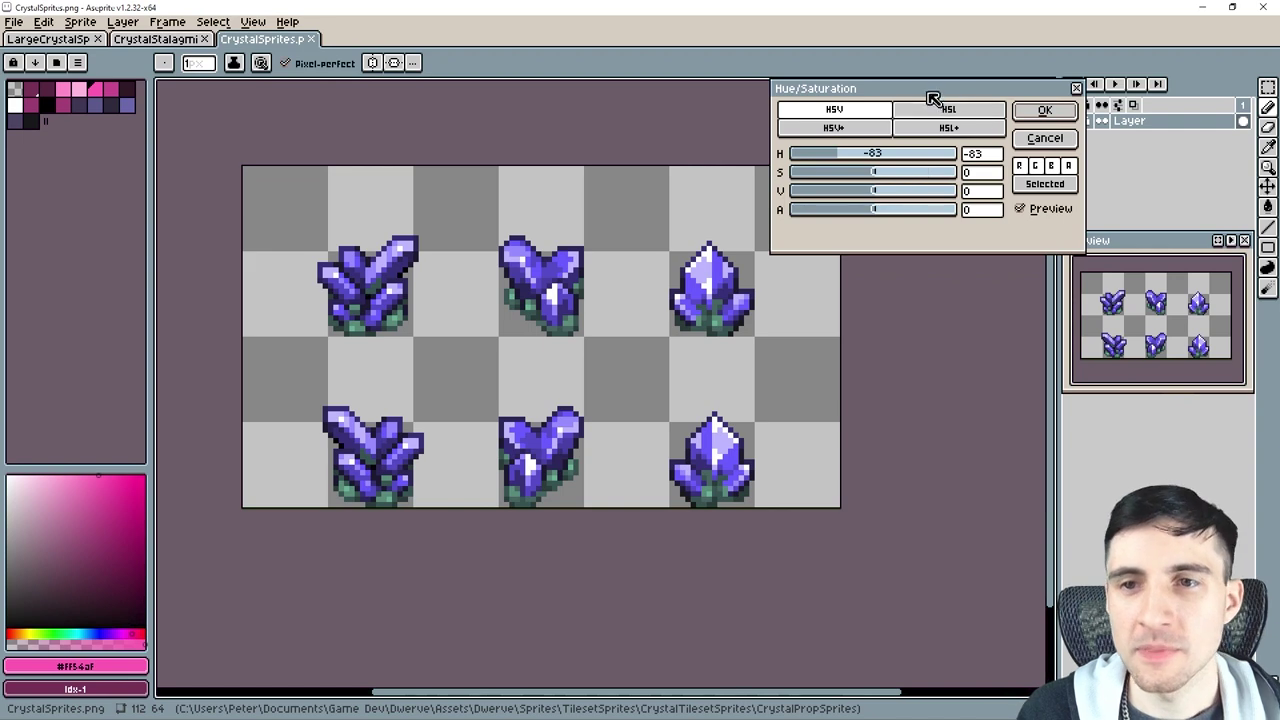
left_click_drag(928, 92, 694, 84)
left_click(811, 129)
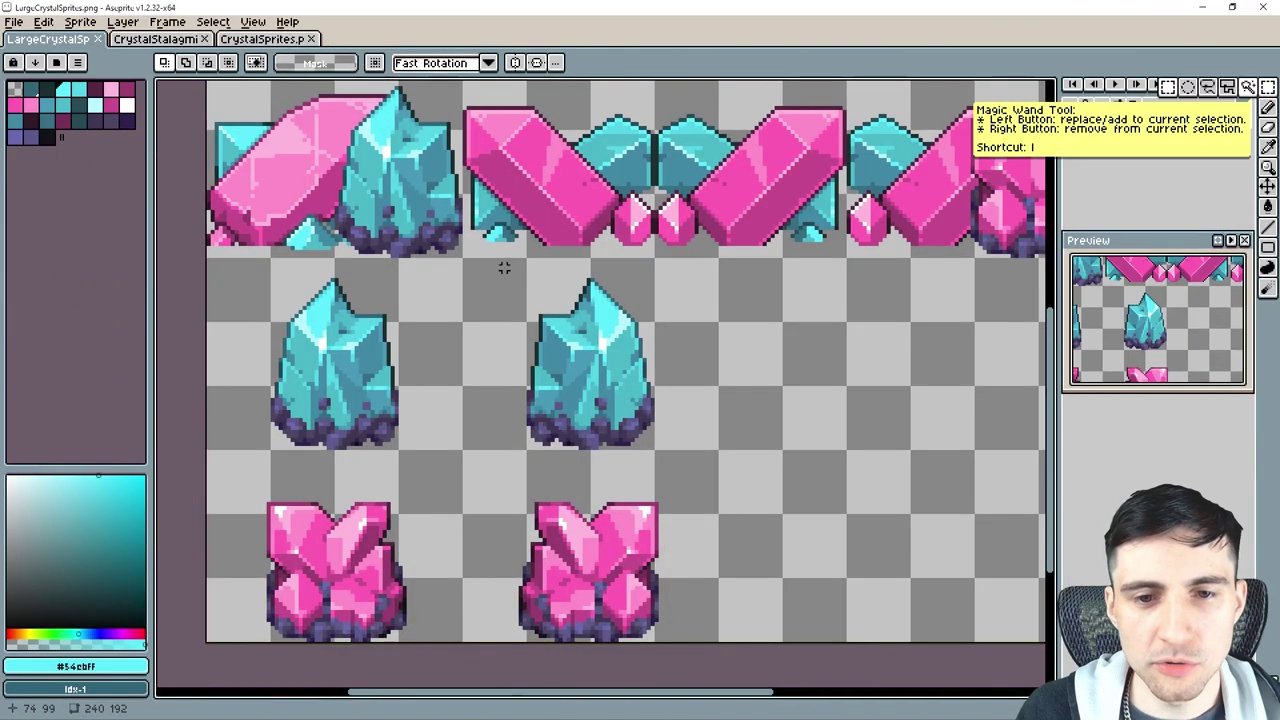
Copy the second large teal crystal from the LargeCrystalSprites file, clear the selection, and return to CrystalSprites.png.
left_click_drag(503, 266, 686, 457)
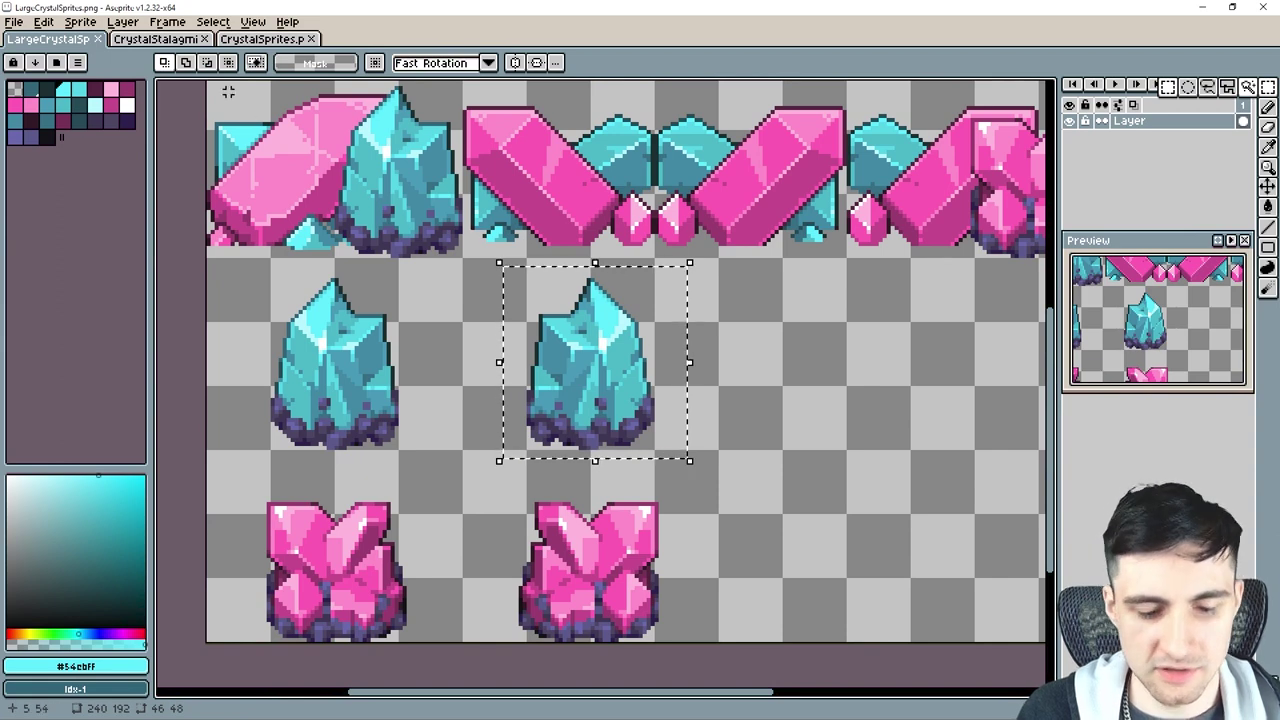
key("ctrl+d")
left_click(245, 38)
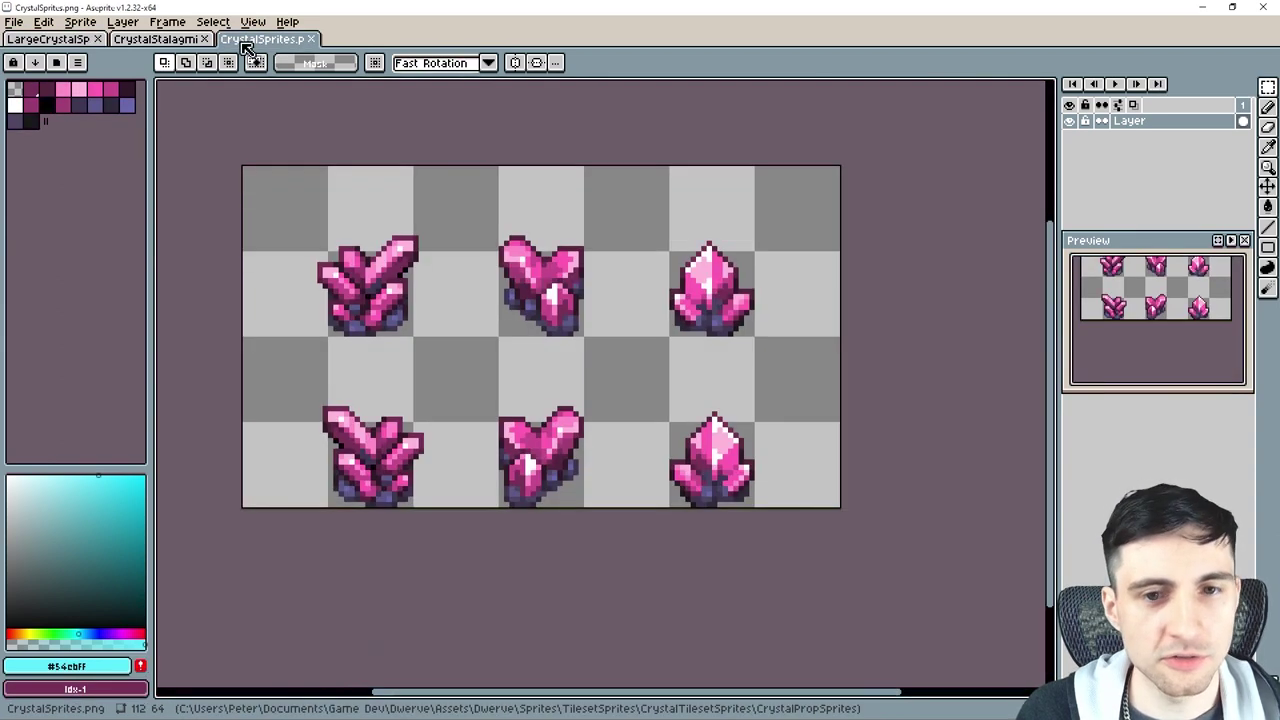
Add a new layer, paste the copied teal crystal into it, and move the crystal upward on the canvas.
right_click(1130, 123)
left_click(1150, 152)
key("ctrl+v")
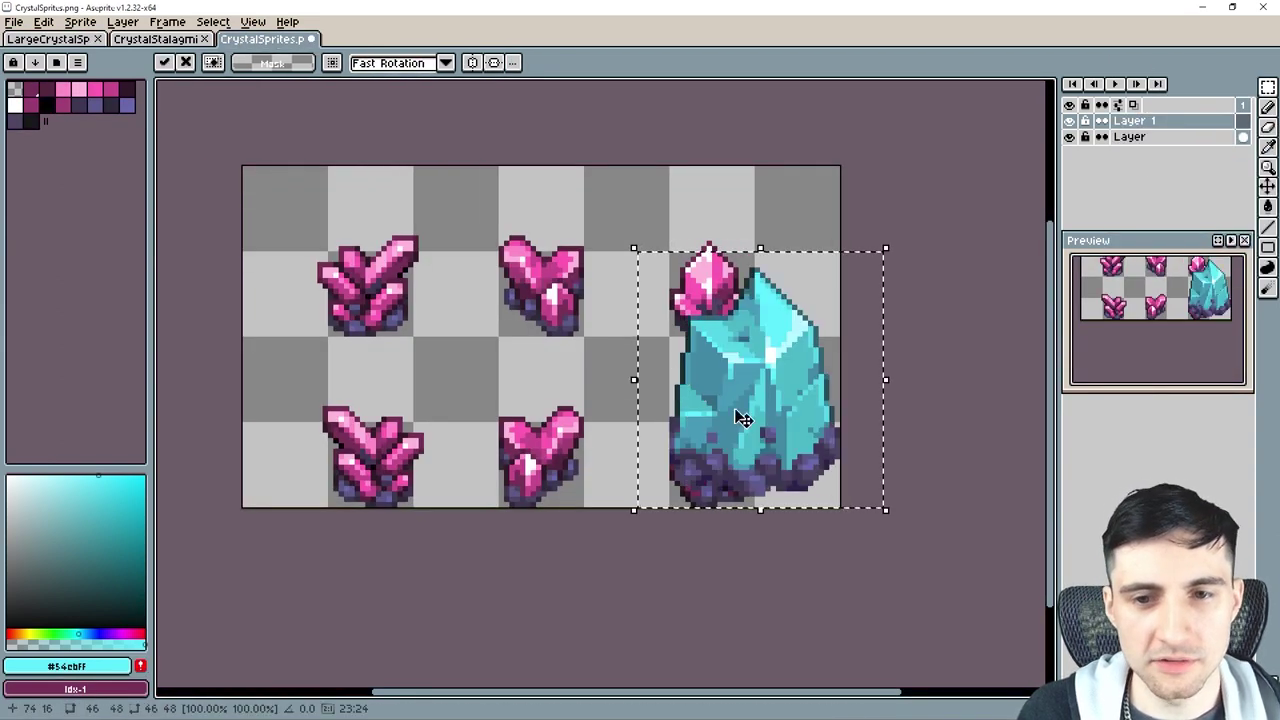
left_click_drag(757, 423, 752, 326)
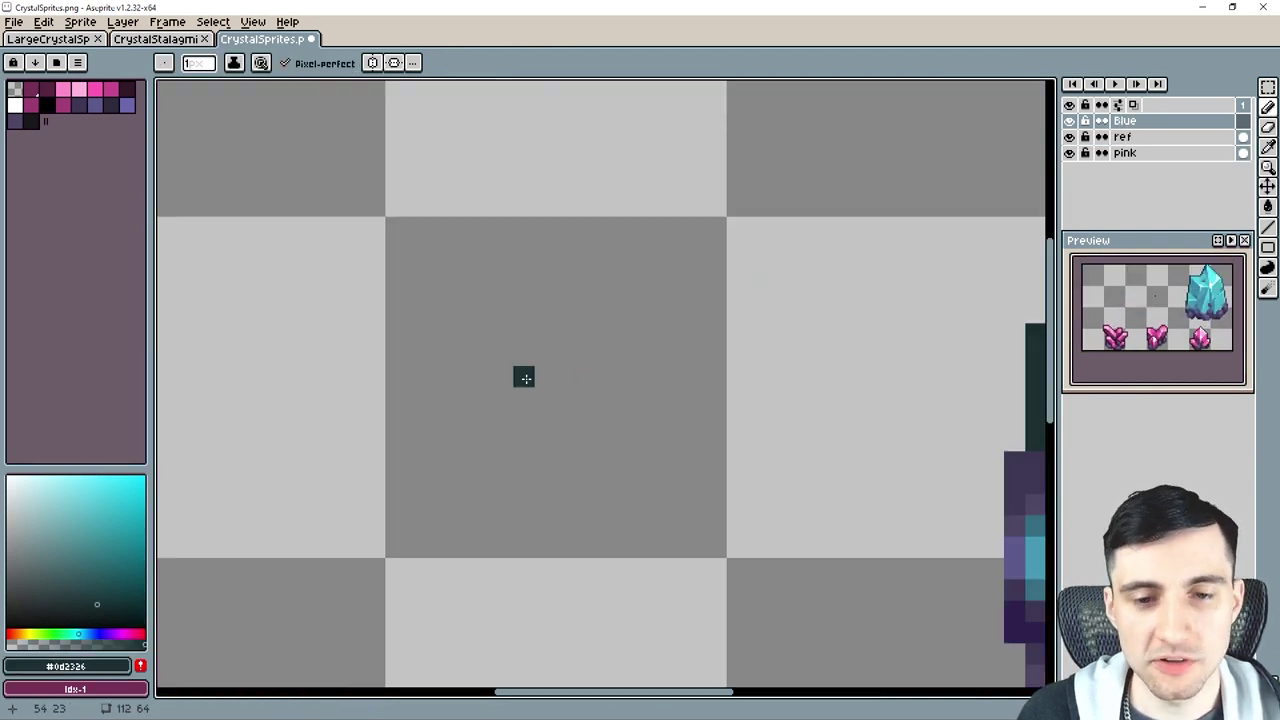
Draw a slanted crystal outline with an inner dividing edge in dark #0d2326 beside the reference crystal on the Blue layer.
scroll(523, 380, "up", 2)
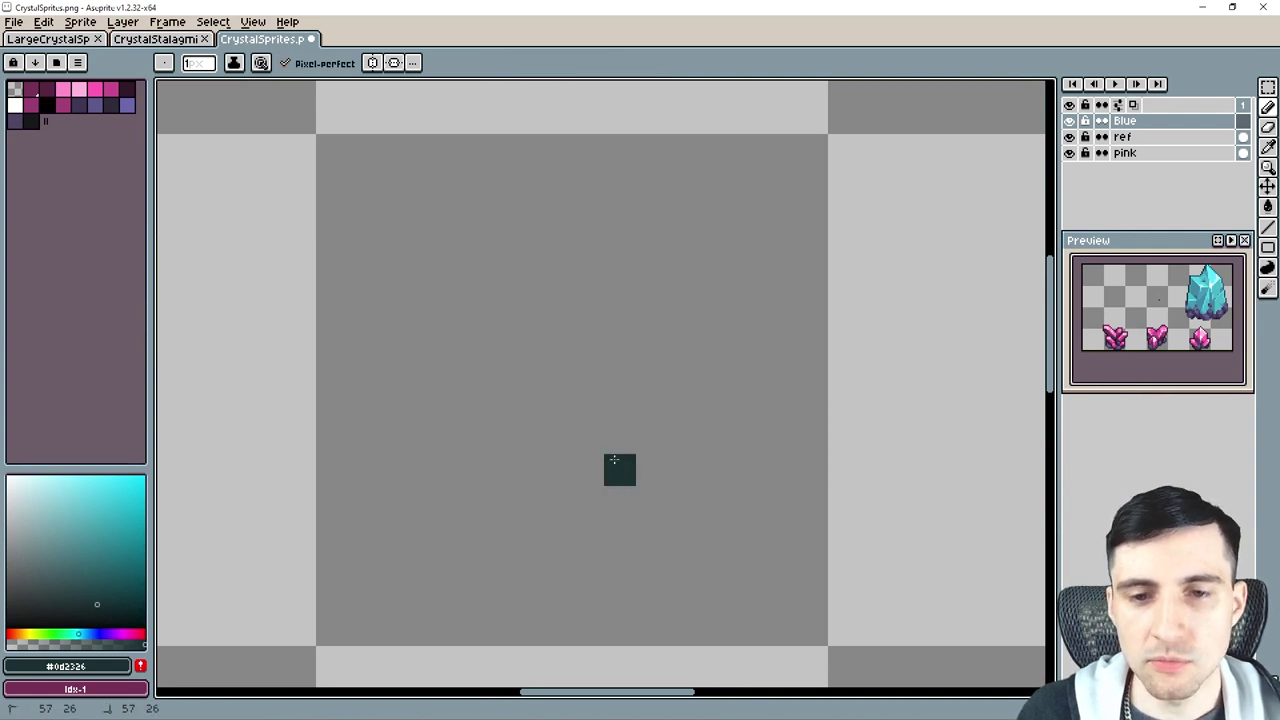
left_click_drag(616, 452, 639, 397)
left_click_drag(673, 339, 697, 232)
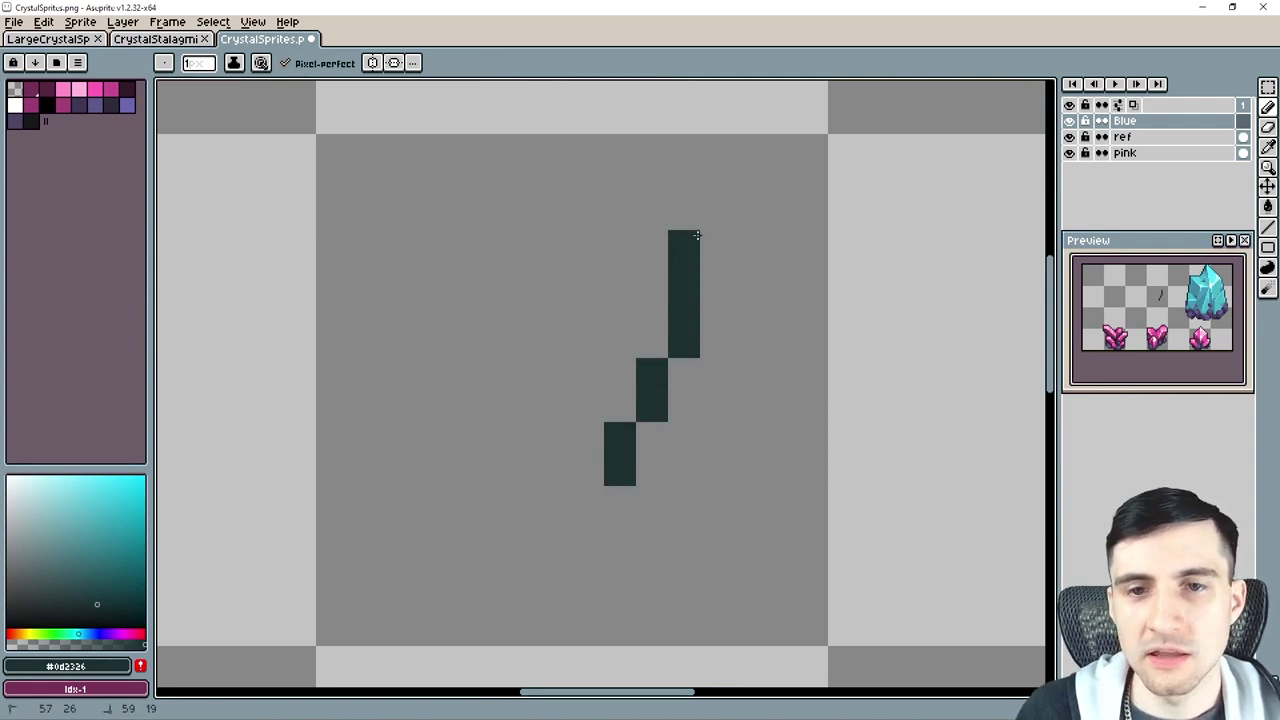
left_click_drag(731, 169, 740, 173)
left_click_drag(745, 276, 727, 288)
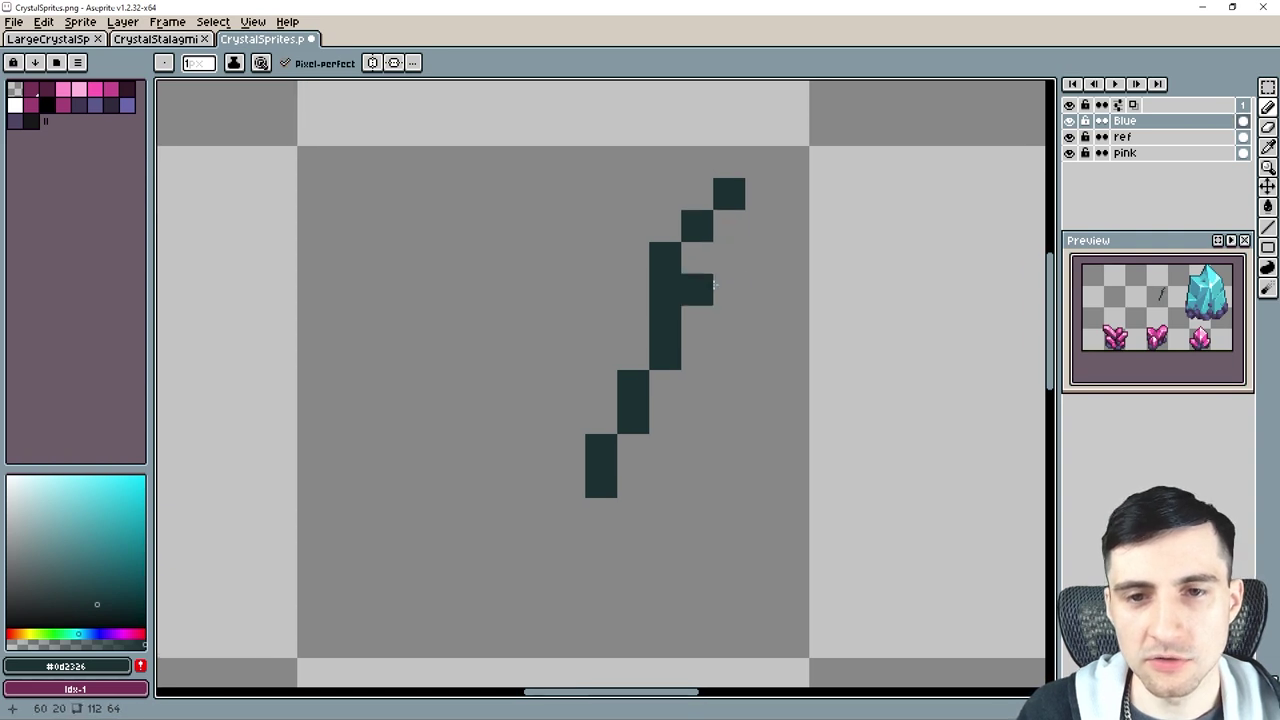
scroll(728, 246, "down", 1)
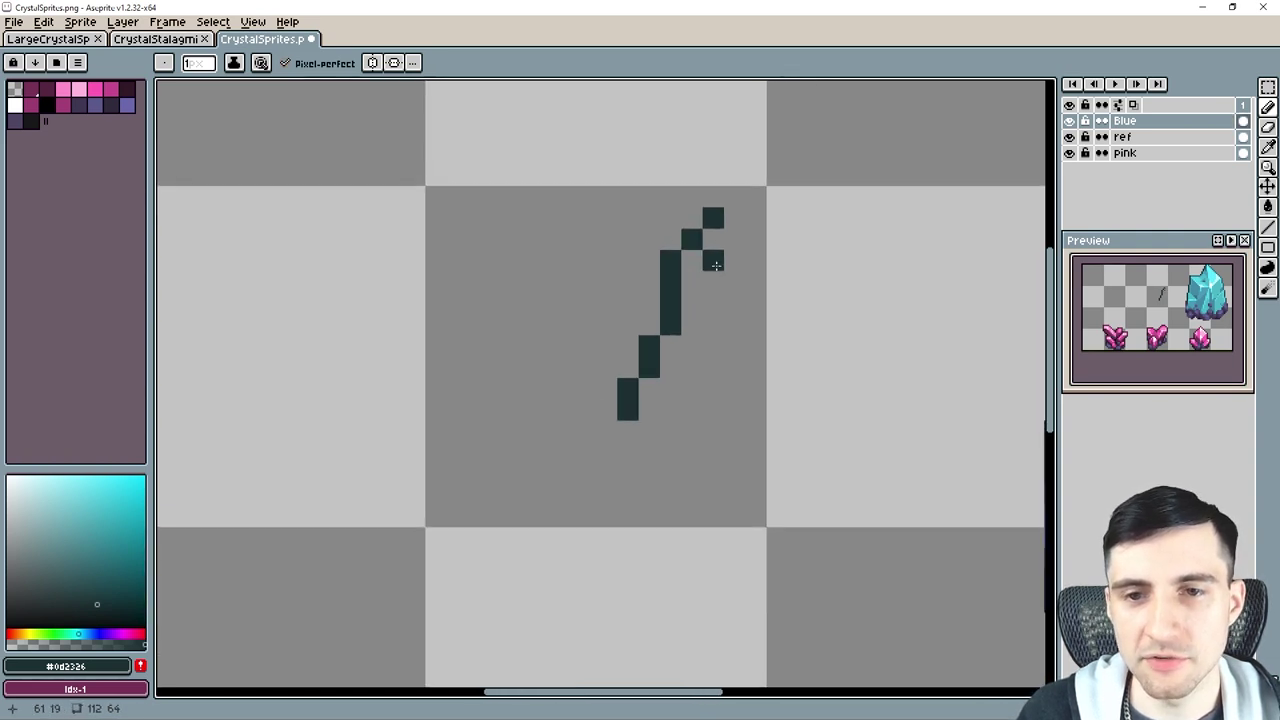
scroll(711, 290, "up", 1)
mouse_move(604, 497)
left_mouse_down()
mouse_move(750, 410)
mouse_move(711, 198)
mouse_move(661, 234)
mouse_move(540, 405)
mouse_move(556, 459)
left_mouse_up()
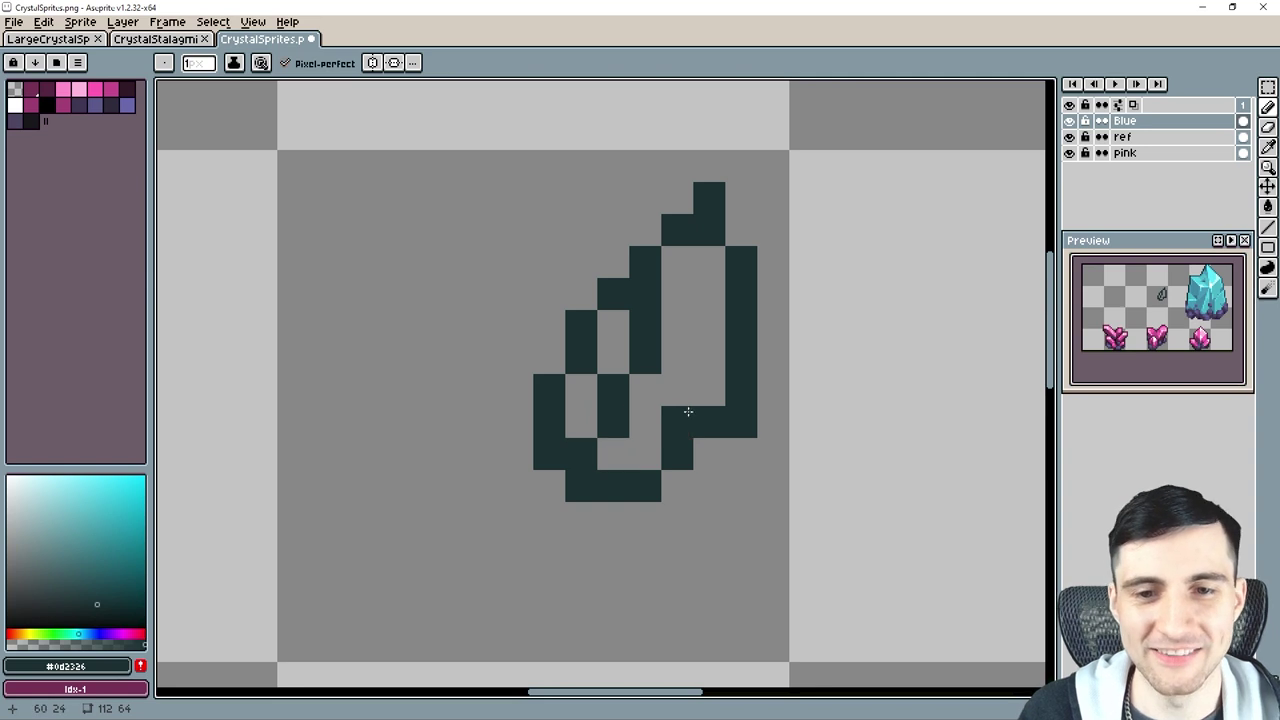
Sample teal #41b5c4 from the reference crystal and place a pixel of it inside the small crystal's right face.
left_click_drag(700, 427, 470, 392)
scroll(662, 378, "down", 1)
left_click_drag(754, 363, 597, 387)
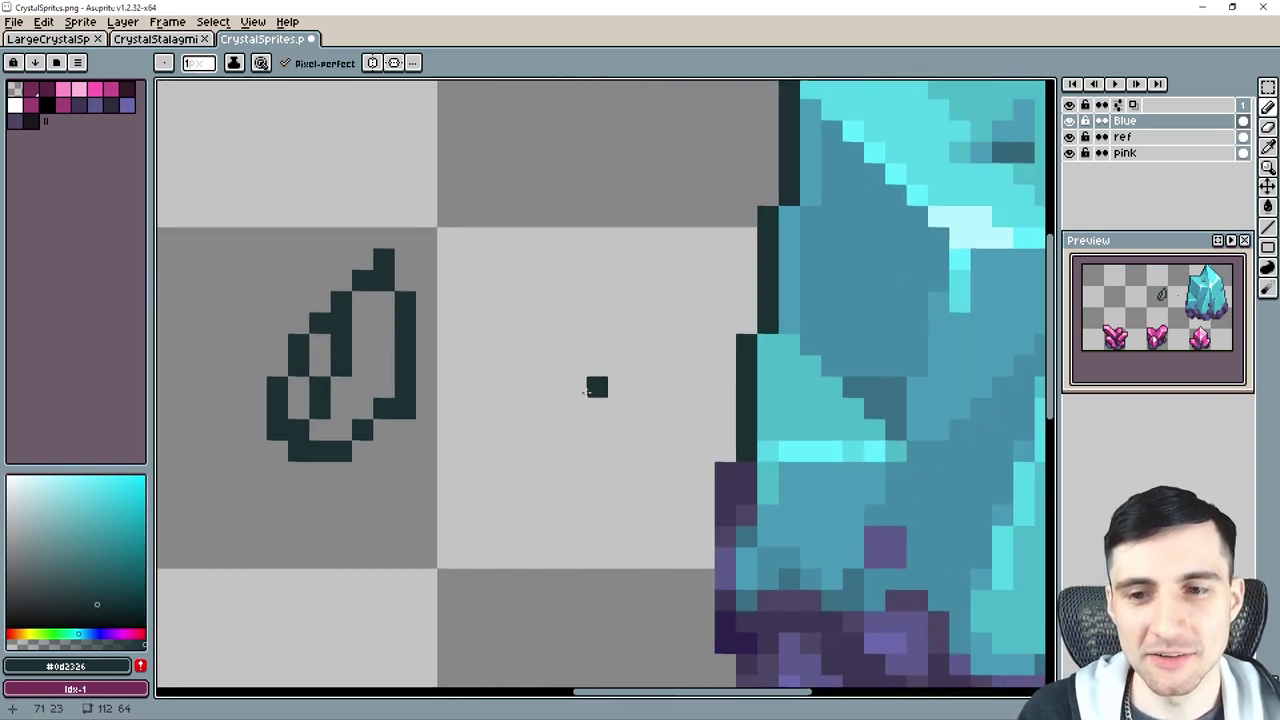
key("i")
left_click(813, 381, "alt")
left_click(376, 374)
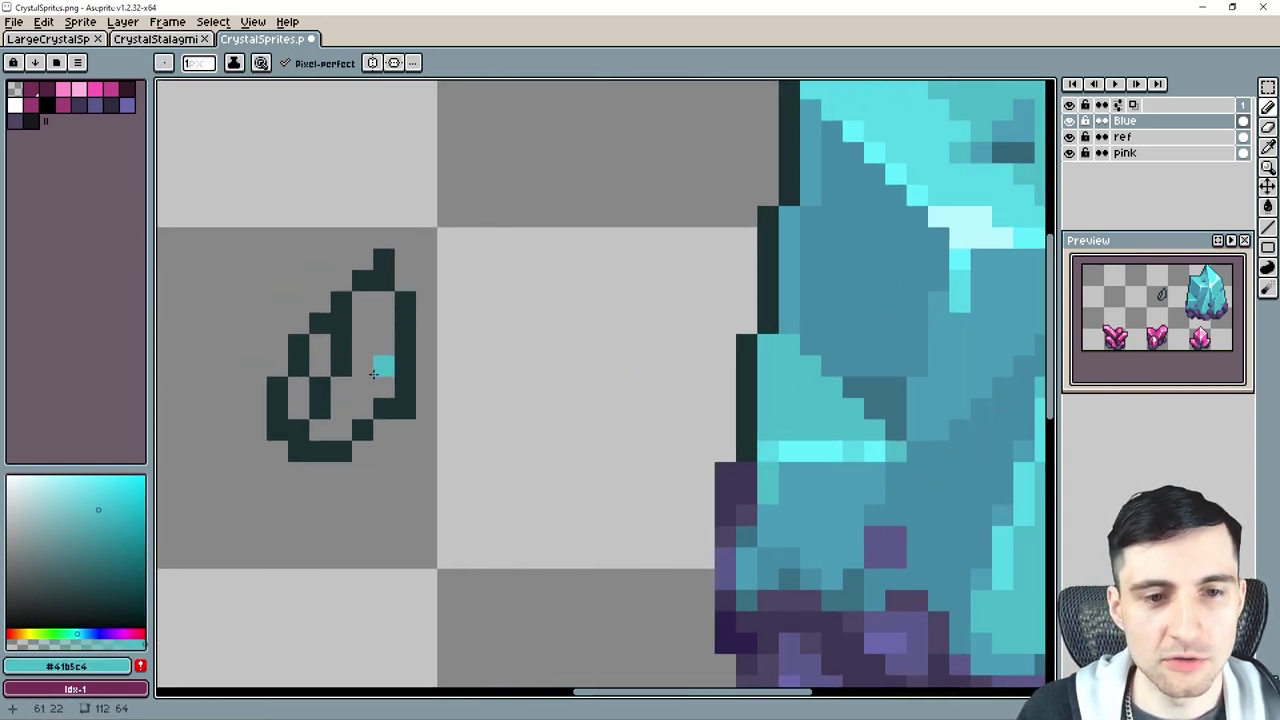
Fill the small crystal's right face with #41b5c4 using a contiguous Paint Bucket fill.
key("g")
left_click(370, 375)
key("ctrl+z")
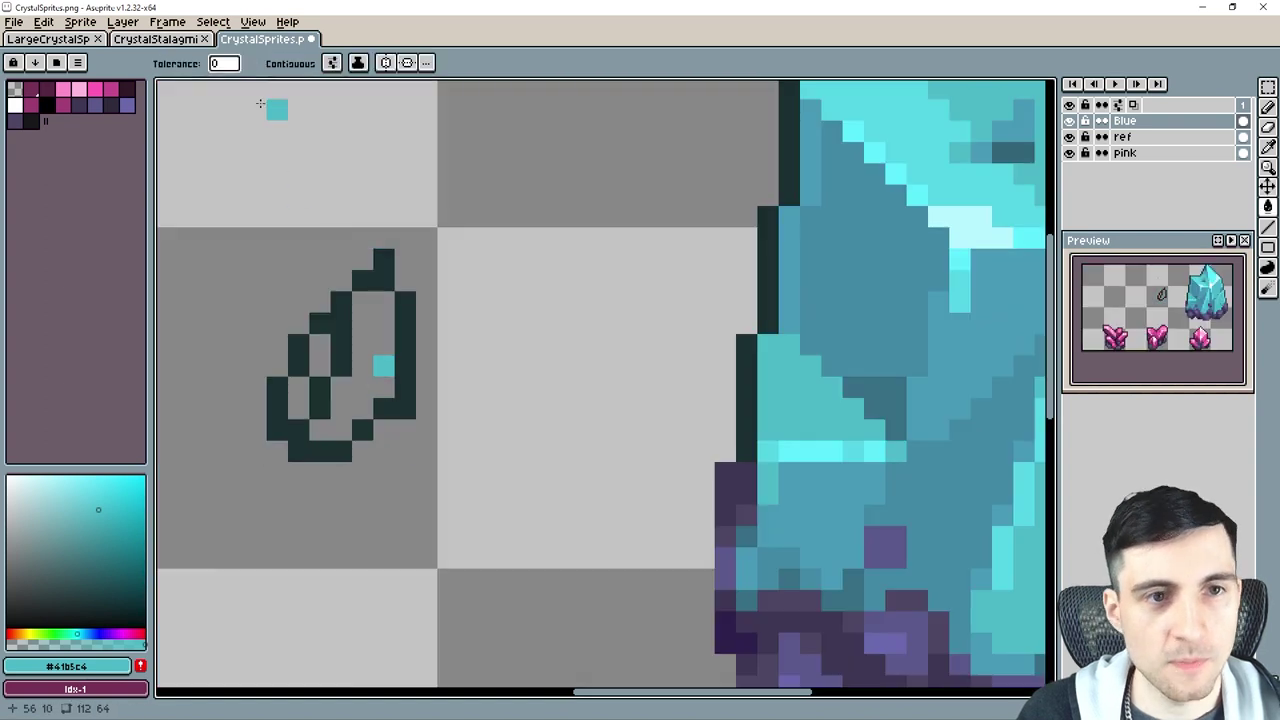
left_click(268, 64)
left_click(379, 320)
left_click(375, 353)
scroll(400, 355, "left", 2)
Draw a dark #0d2326 edge across the upper right face to separate the crystal's tip.
left_click(460, 358, "alt")
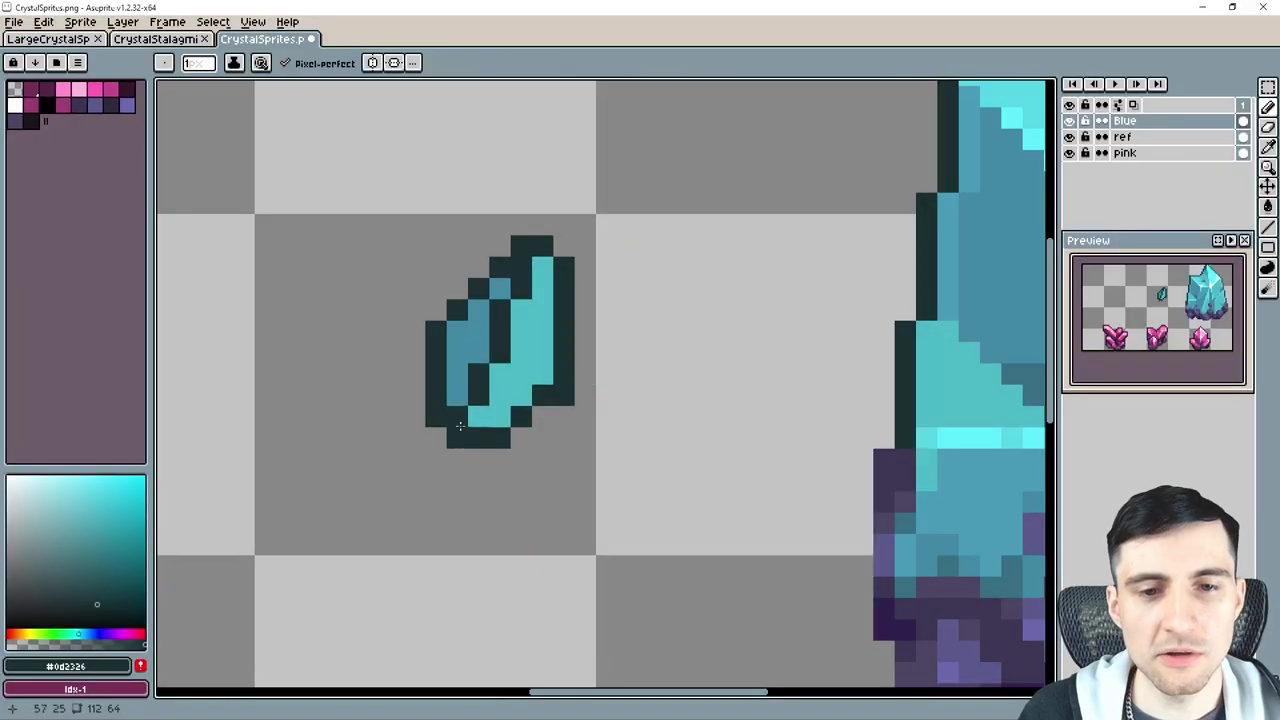
left_click_drag(344, 415, 381, 423)
scroll(597, 366, "up", 1)
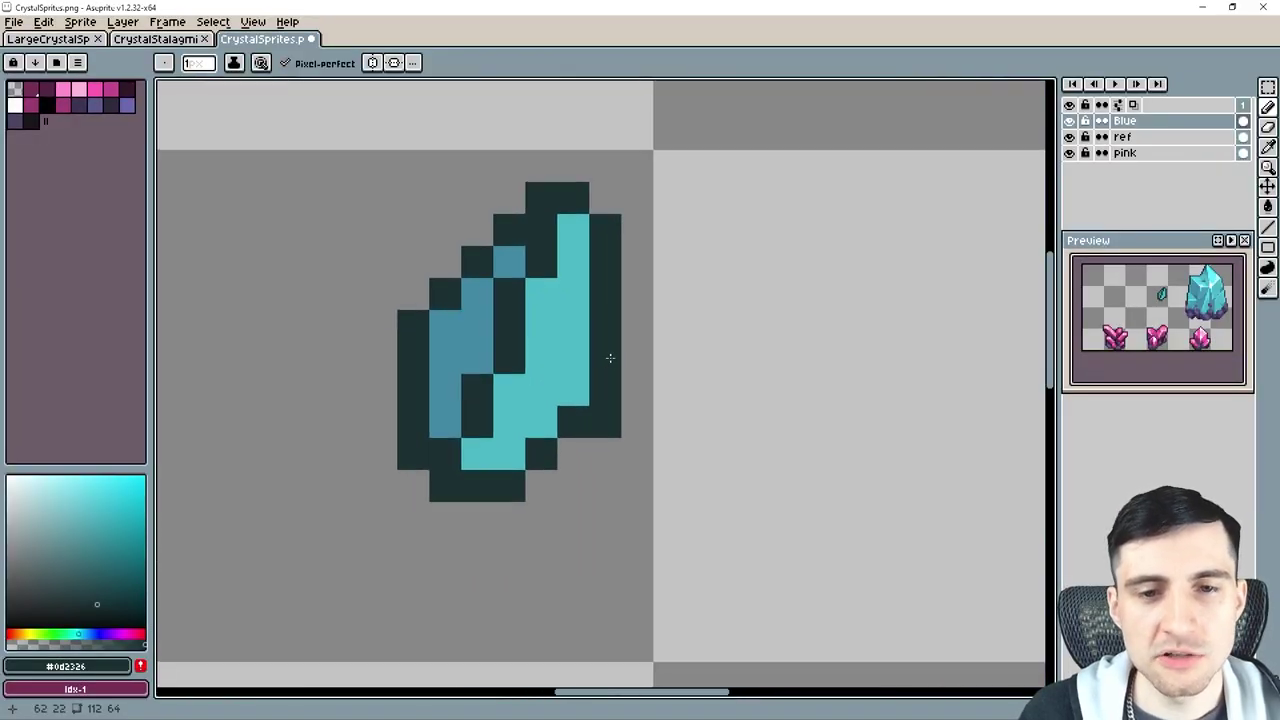
left_click_drag(610, 358, 622, 370)
key("i")
key("b")
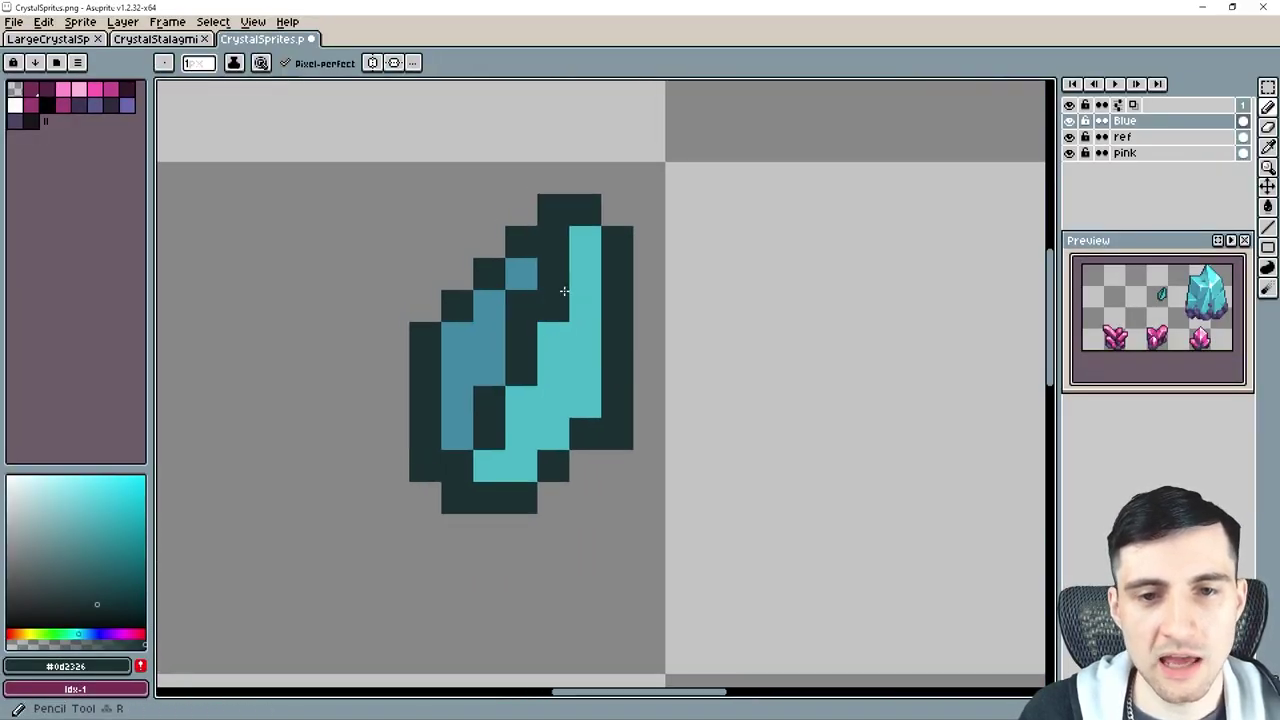
left_click_drag(553, 306, 586, 286)
Sample the lighter cyan #4bd1e3 from the reference crystal and paint the small crystal's tip facet with it.
scroll(619, 362, "down", 1)
left_click_drag(673, 391, 620, 389)
key("i")
left_click(960, 218)
key("b")
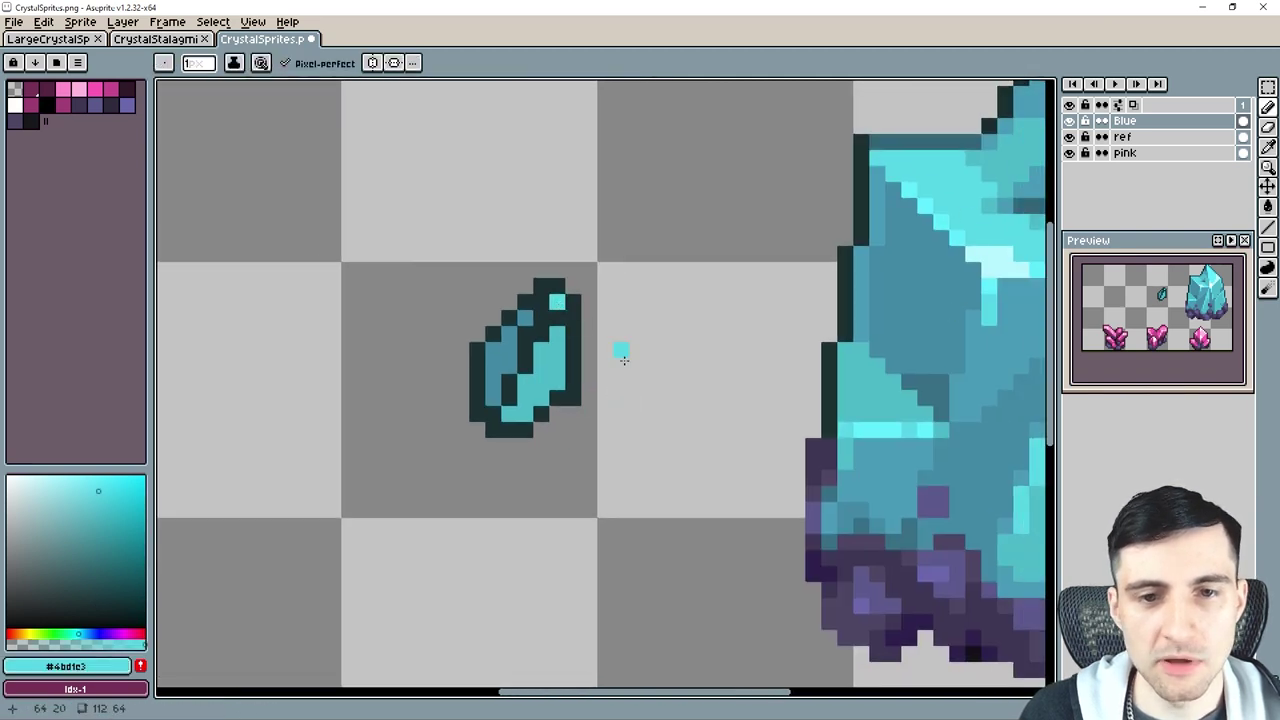
left_click_drag(571, 400, 526, 385)
scroll(498, 370, "up", 1)
left_click_drag(484, 340, 520, 379)
Redraw the dark #0d2326 outline around the crystal's tip to make the tip facet larger.
key("i")
left_click(543, 309)
key("b")
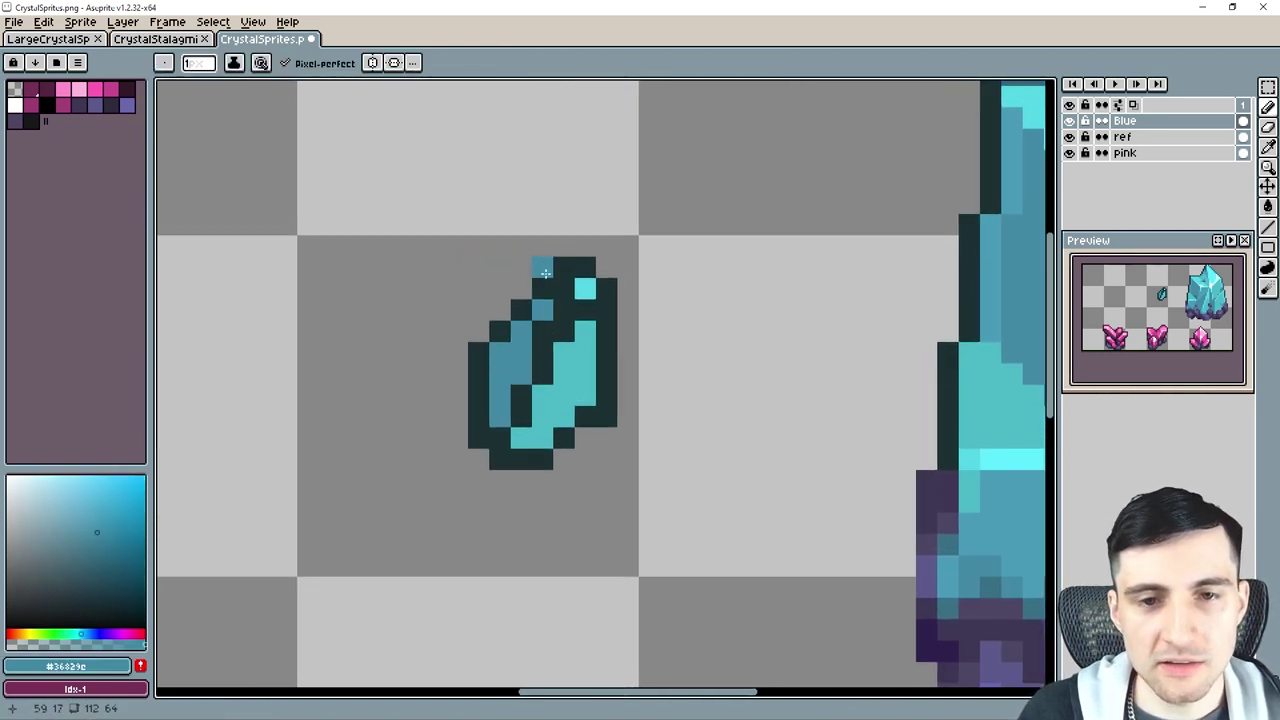
key("i")
left_click(542, 281)
key("b")
mouse_move(543, 270)
left_mouse_down()
mouse_move(563, 248)
mouse_move(582, 251)
mouse_move(562, 266)
left_mouse_up()
Fill out the enlarged tip facet with #4bd1e3 pixels and sample the dark outline colour.
key("i")
left_click(583, 285)
key("b")
left_click(582, 243, "alt")
key("alt+r")
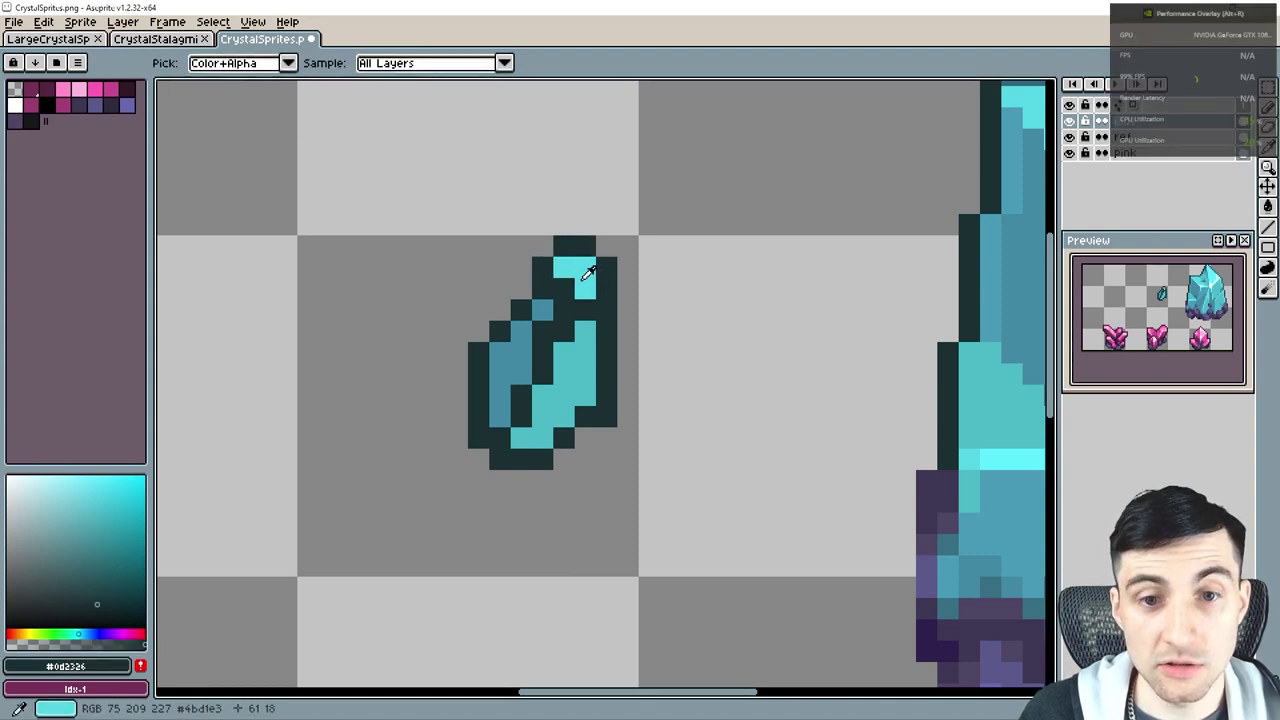
Extend the shaded left face below the tip facet with a #36829e pixel.
left_click(543, 306, "alt")
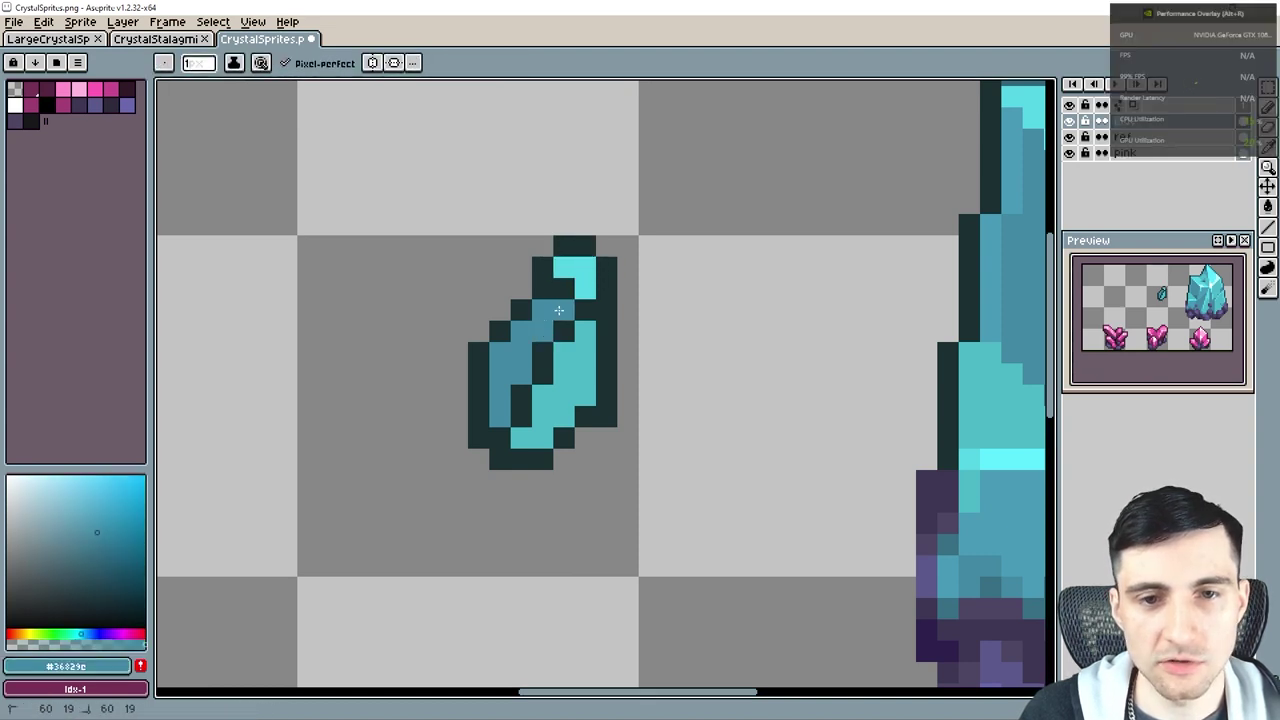
scroll(568, 432, "down", 2)
scroll(555, 380, "up", 1)
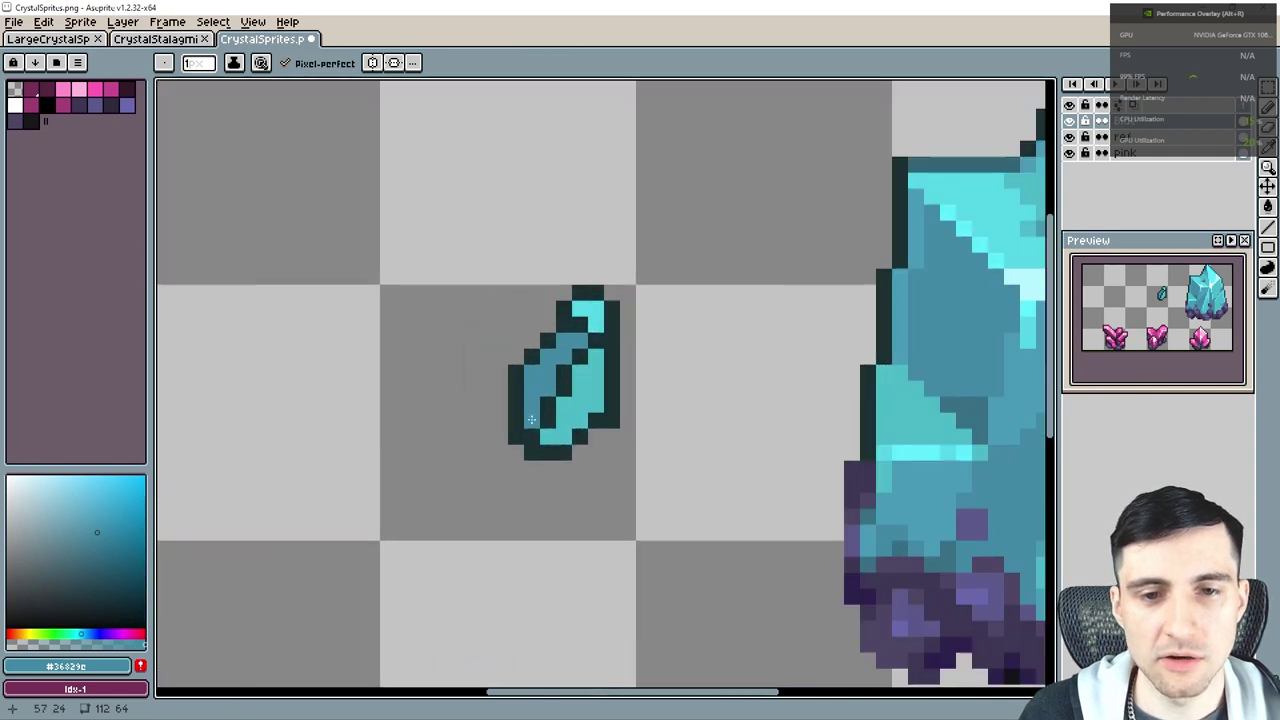
Raise the crystal's outlined tip to a point and replace the dark inner dividing edge with teal #41b5c4.
left_click(549, 330, "alt")
key("alt+r")
scroll(549, 330, "up", 1)
left_click(452, 440, "alt")
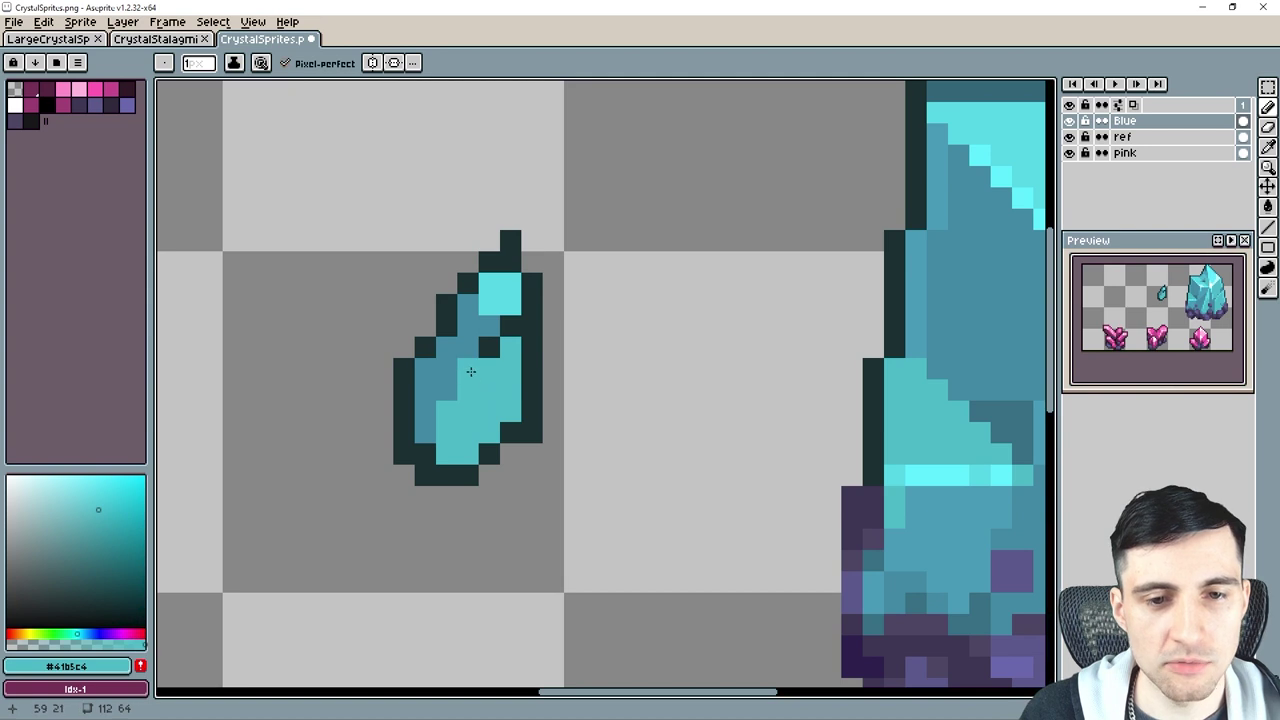
scroll(499, 392, "down", 3)
left_click_drag(499, 419, 544, 395)
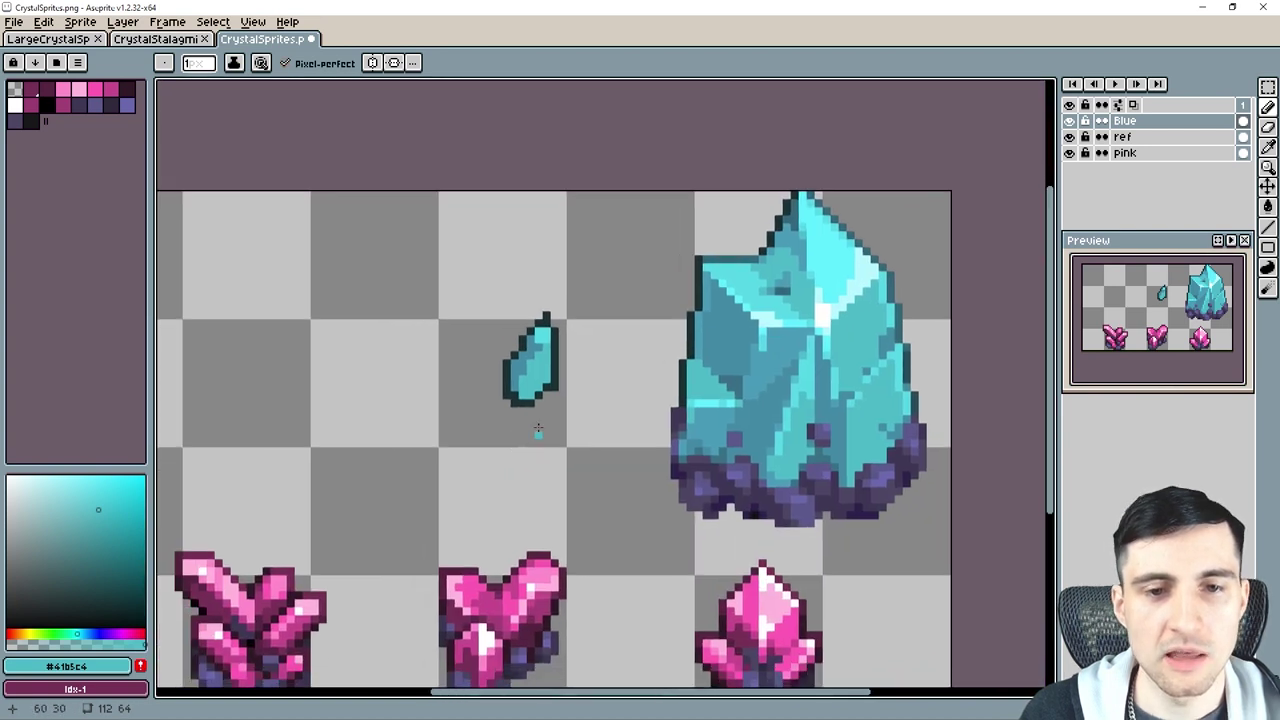
scroll(506, 410, "up", 3)
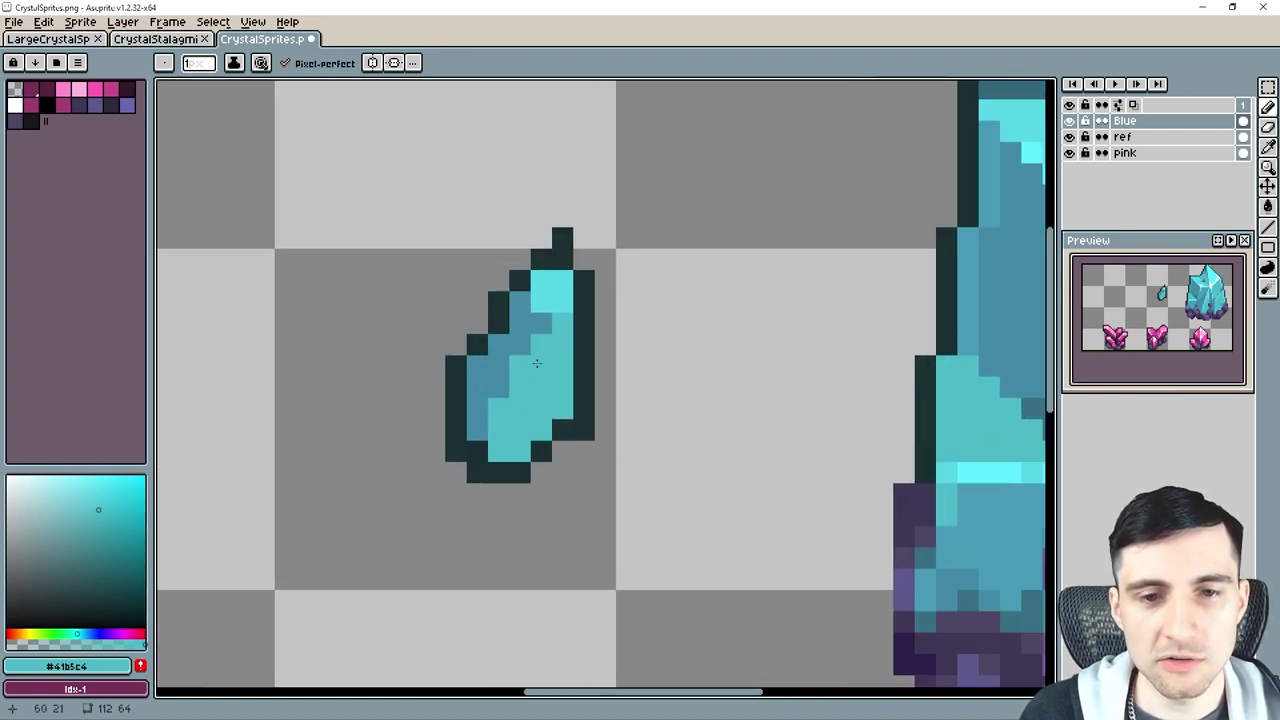
Extend the left face with a #36829e pixel and fill one more #4bd1e3 pixel at the crystal's point, sampling the dark outline colour.
left_click(535, 312, "alt")
left_click(541, 300)
left_click(562, 290, "alt")
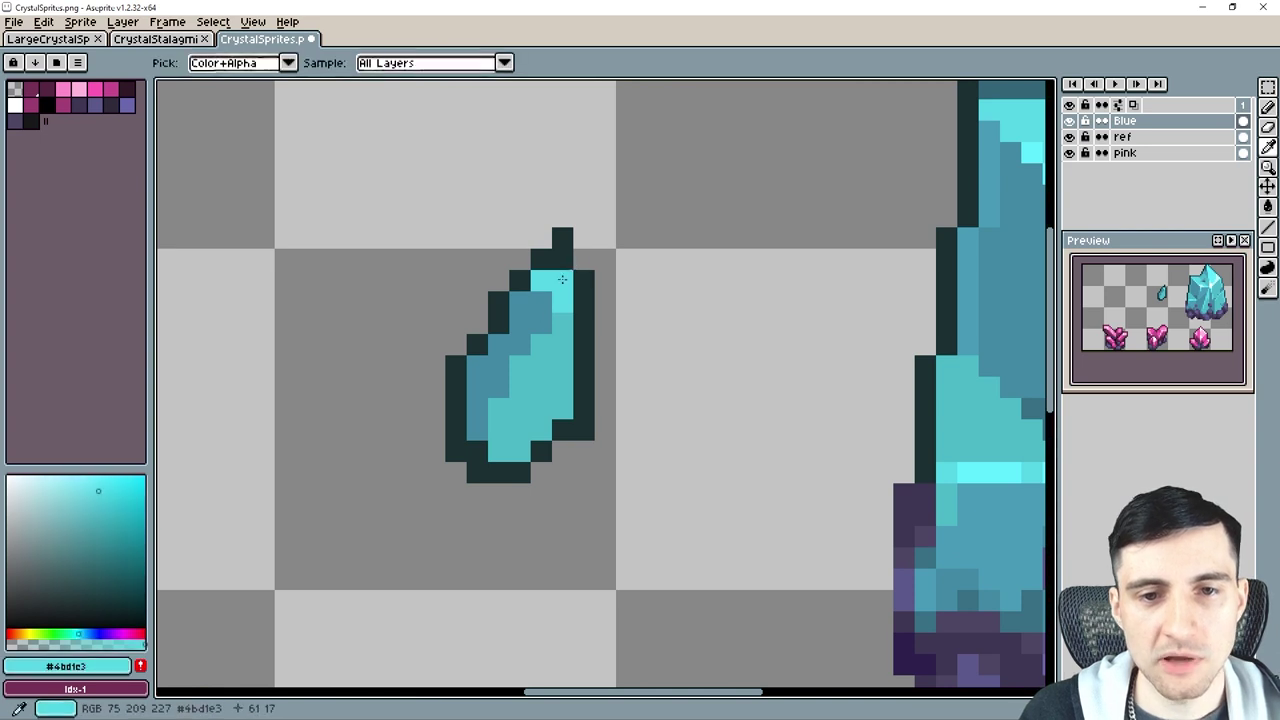
left_click(562, 260)
left_click(562, 240, "alt")
scroll(597, 445, "down", 2)
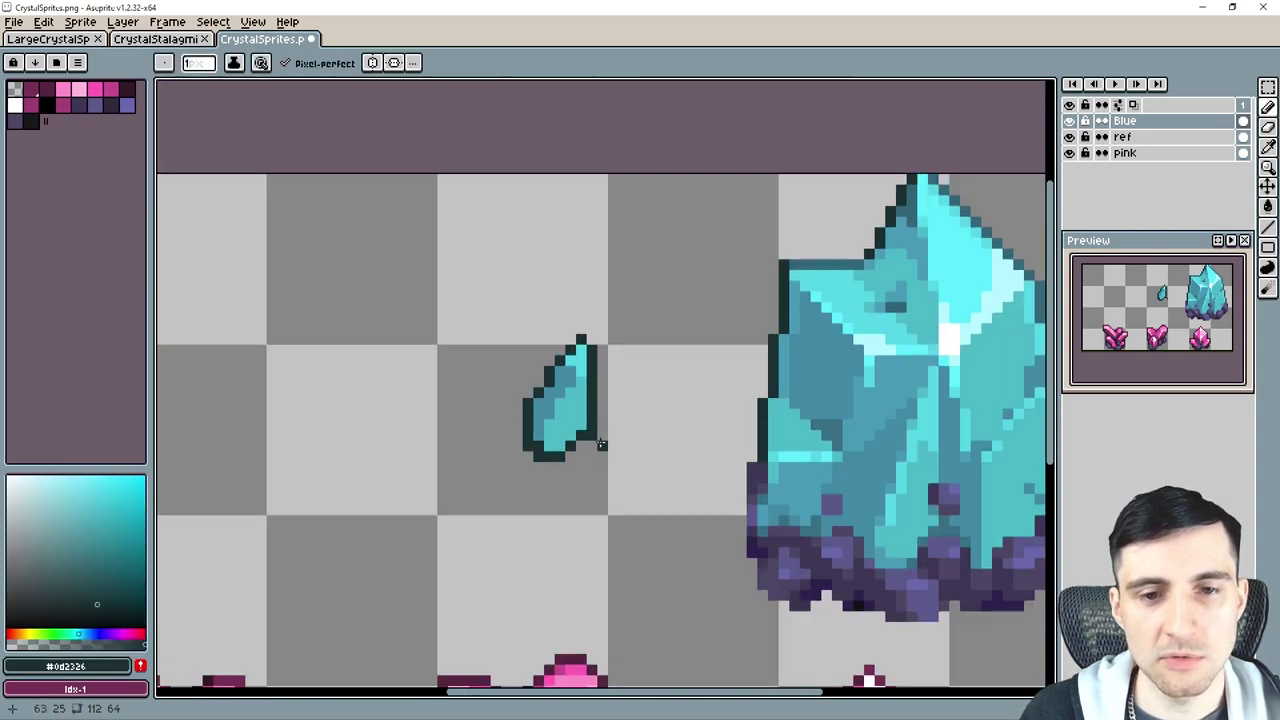
scroll(510, 405, "up", 1)
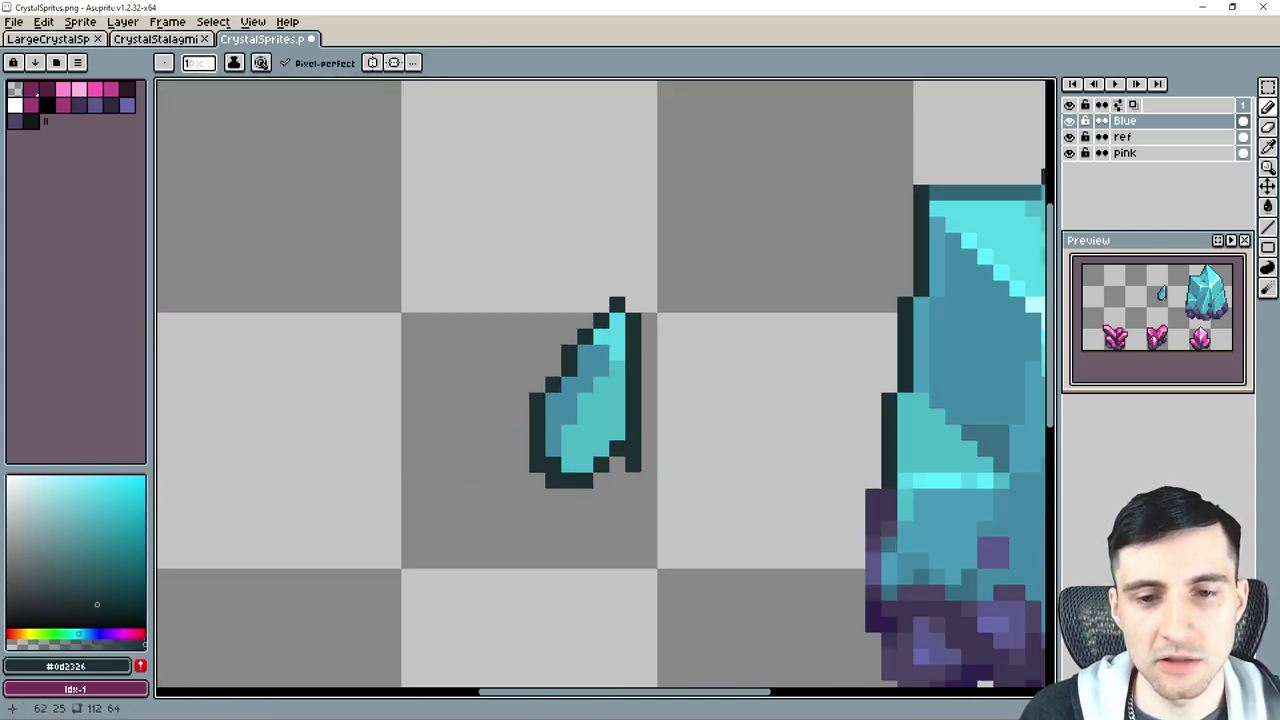
key("e")
left_click(634, 449)
key("ctrl+z")
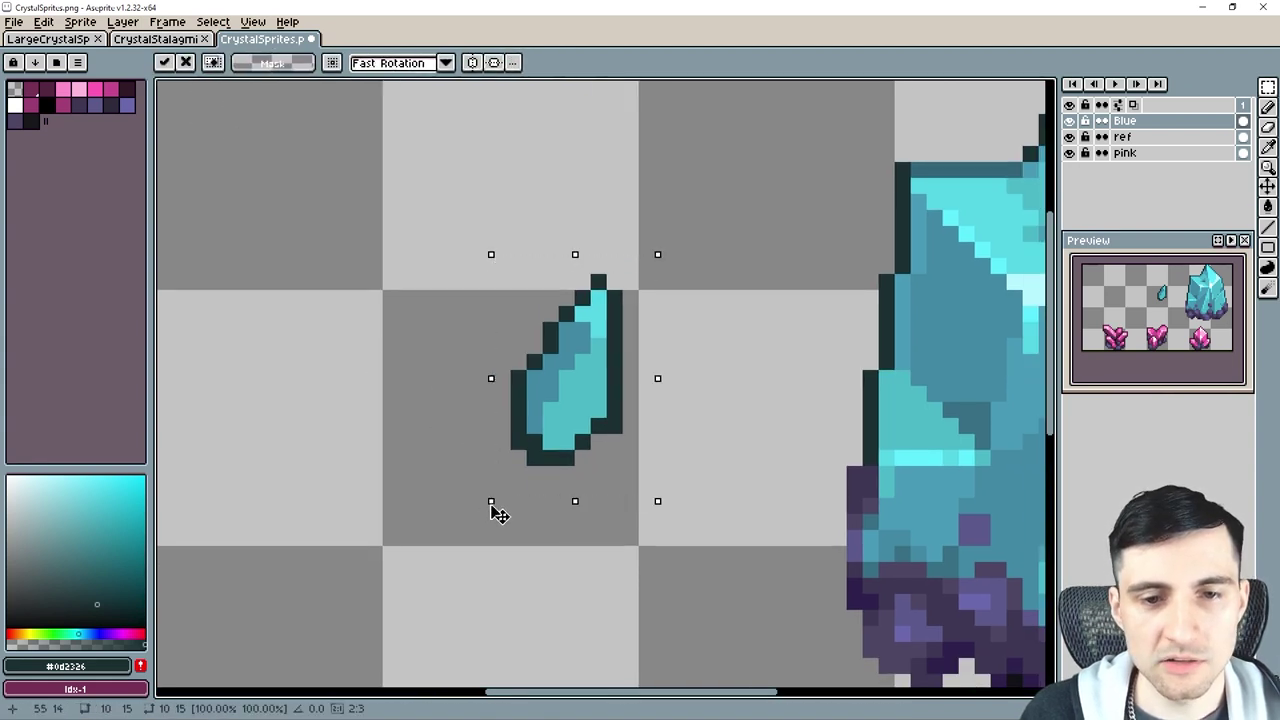
Scale the selected crystal up in both width and height, and deselect it.
left_click_drag(491, 503, 445, 547)
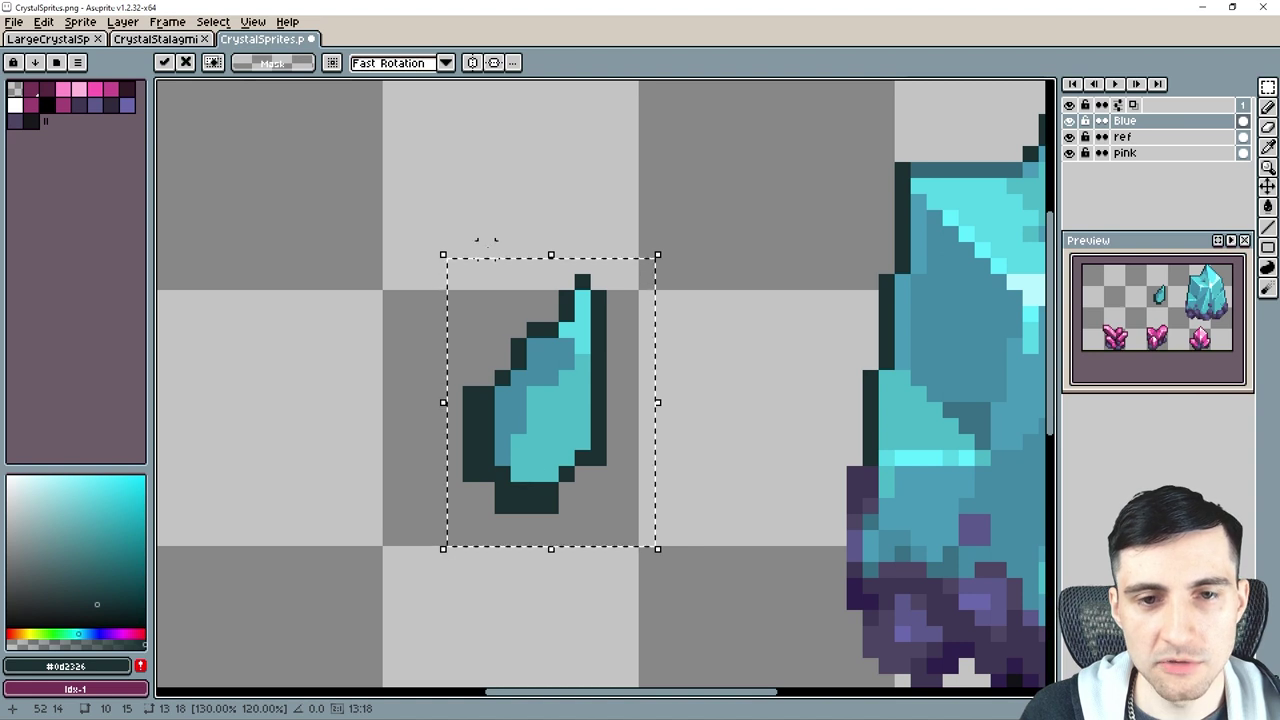
left_click_drag(443, 256, 397, 240)
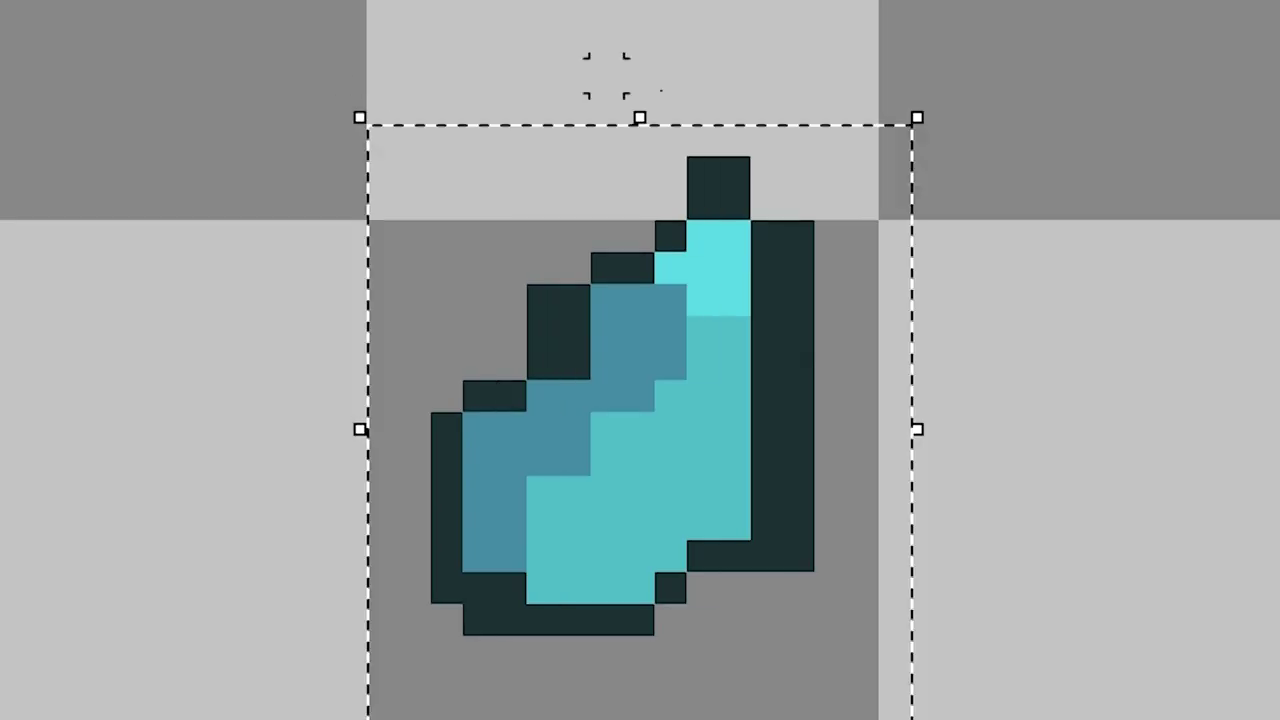
left_click_drag(640, 117, 640, 53)
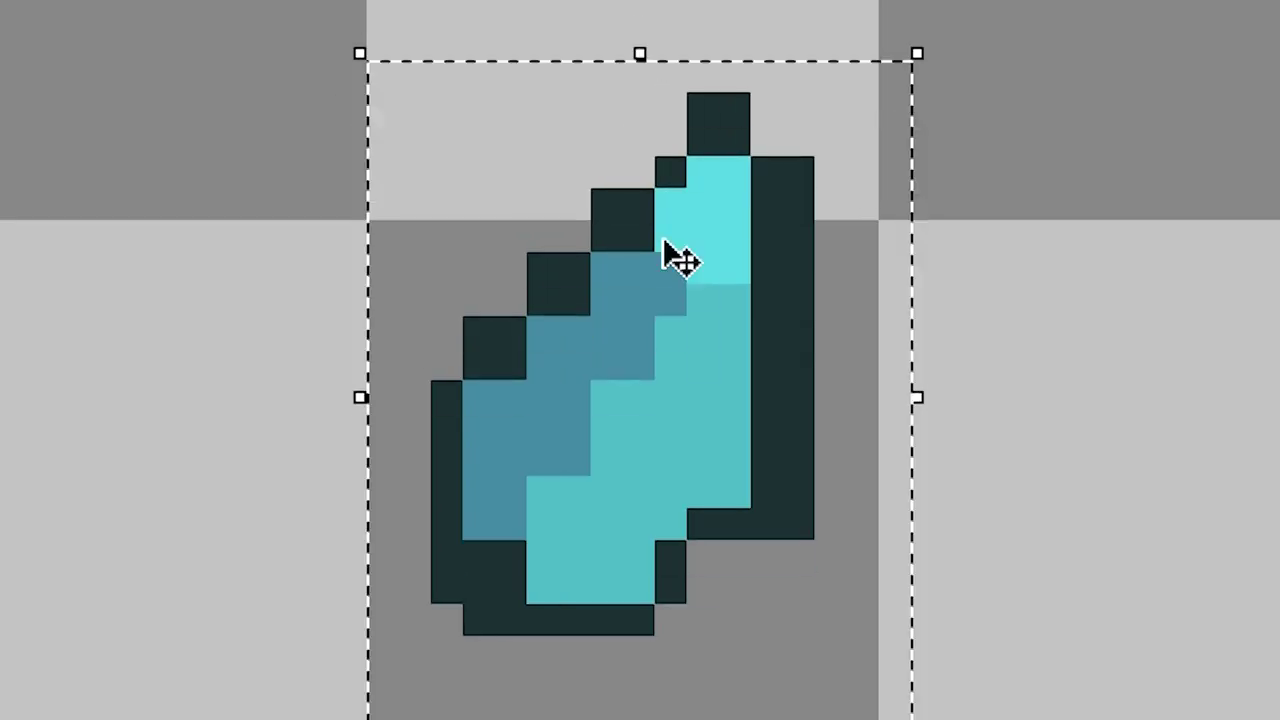
key("ctrl+d")
Erase the doubled outline pixels along the right edge, tip and left slope so the outline is one pixel thick.
key("e")
mouse_move(806, 172)
left_mouse_down()
mouse_move(806, 526)
mouse_move(806, 172)
left_mouse_up()
left_click(774, 524)
left_click_drag(742, 108, 710, 108)
left_click(614, 204)
left_click(550, 268)
left_click(488, 332)
Fill the gaps inside the thinned left outline with #36829e and smooth the stepped edge between the two faces.
left_click(500, 497, "alt")
left_click_drag(486, 556, 518, 588)
left_click(616, 325, "alt")
left_click(518, 364)
left_click(582, 300)
left_click(646, 236)
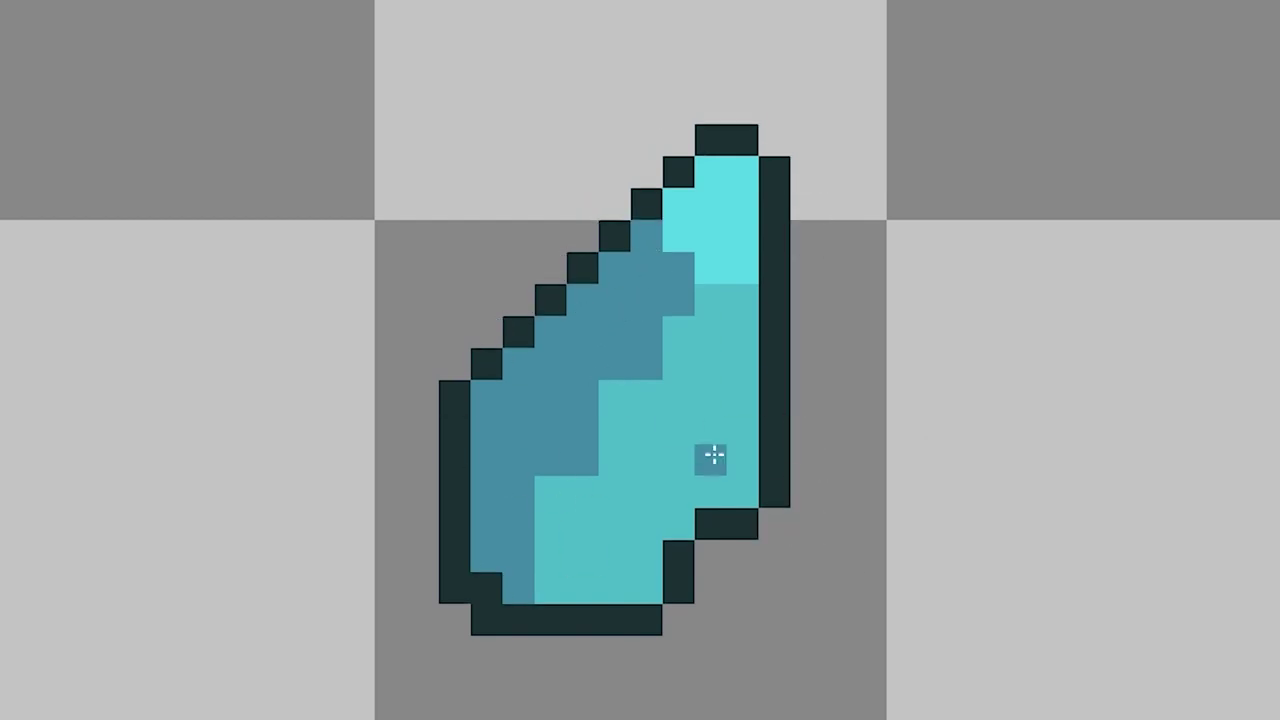
left_click(482, 594)
left_click(603, 404)
left_click(540, 503)
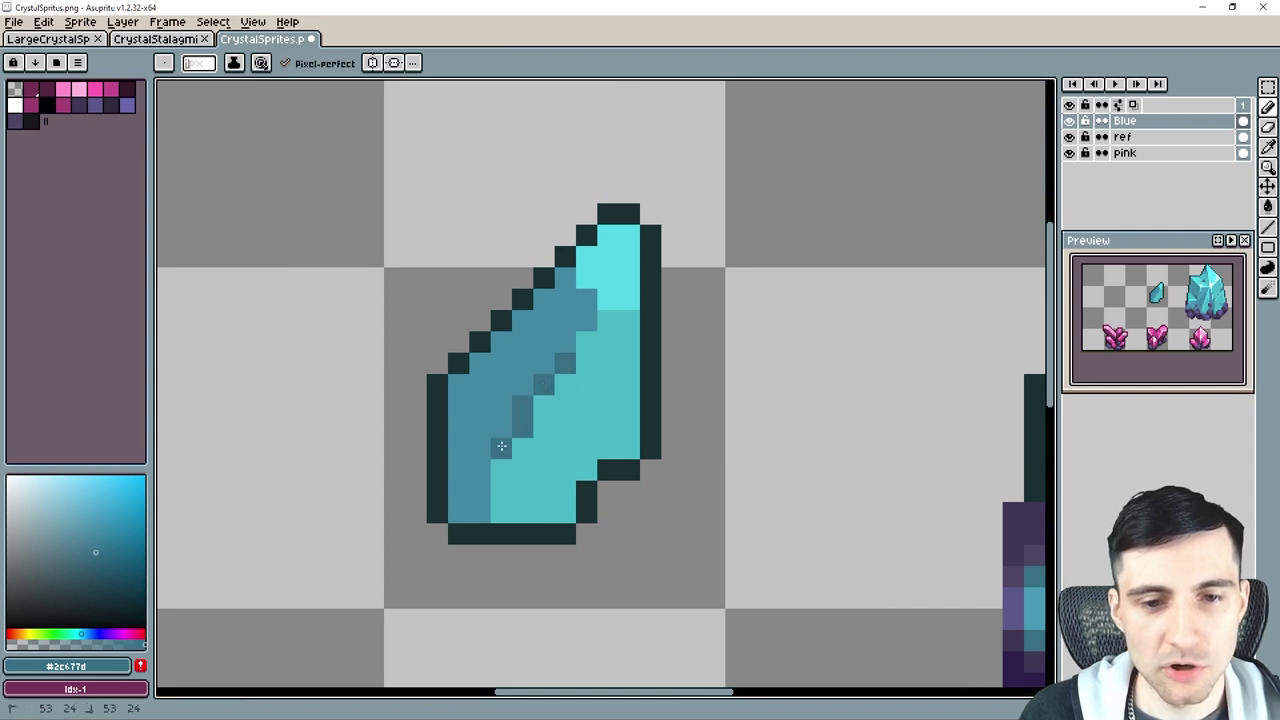
Try a dark #2c677d dividing line between the left and right faces, and undo its strokes.
left_click_drag(500, 449, 485, 519)
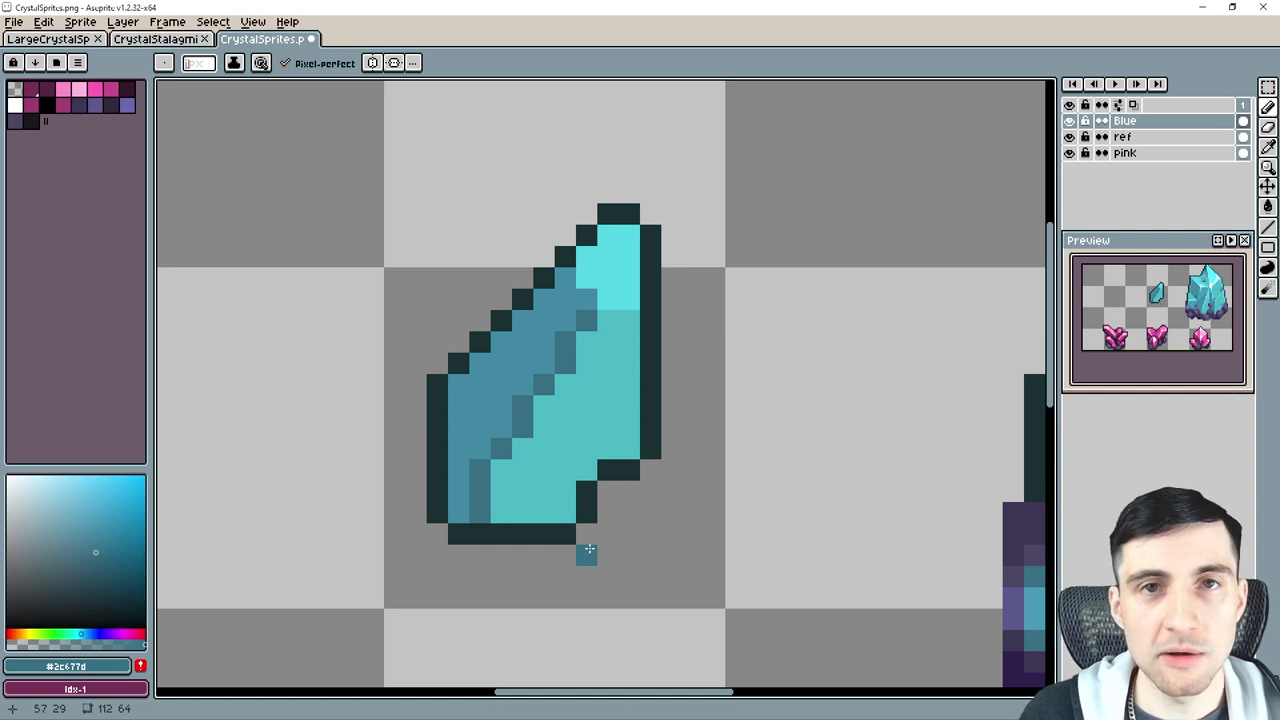
key("v")
key("ctrl+z")
key("ctrl+z")
key("ctrl+z")
key("ctrl+z")
key("ctrl+z")
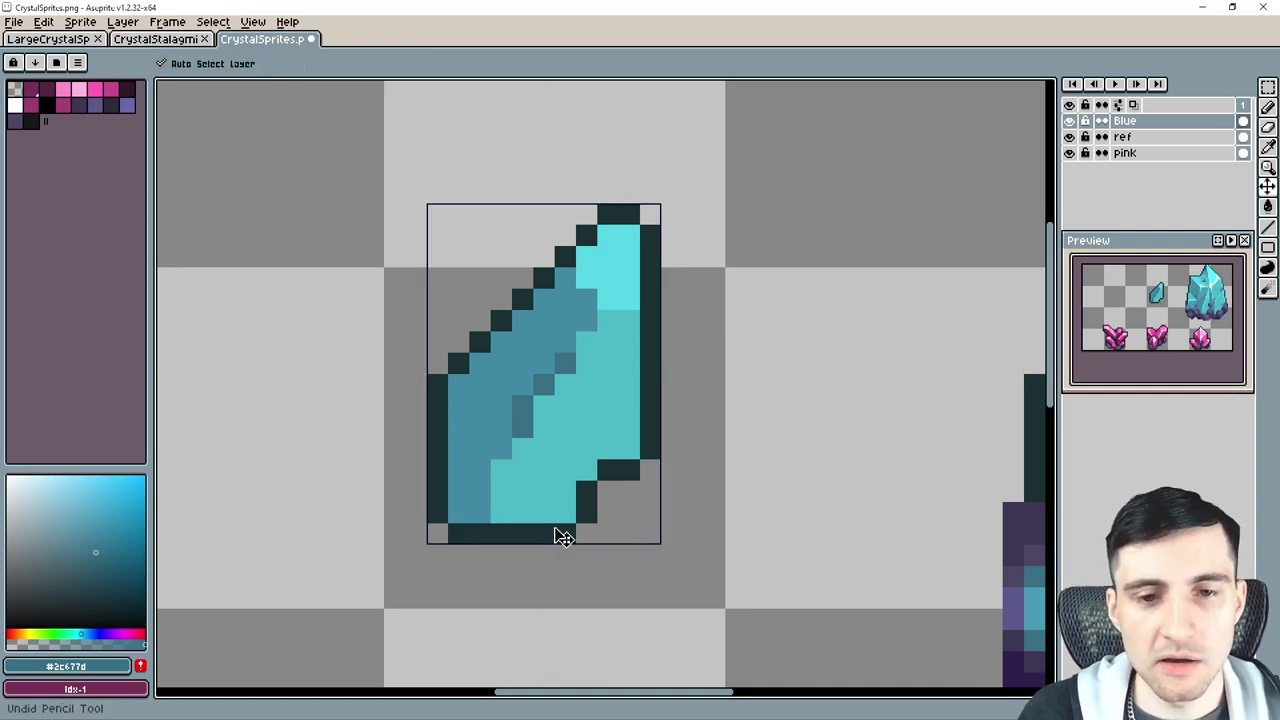
Draw a #4bd1e3 highlight line along the edge between the two faces, down to the crystal's lower-left corner.
key("b")
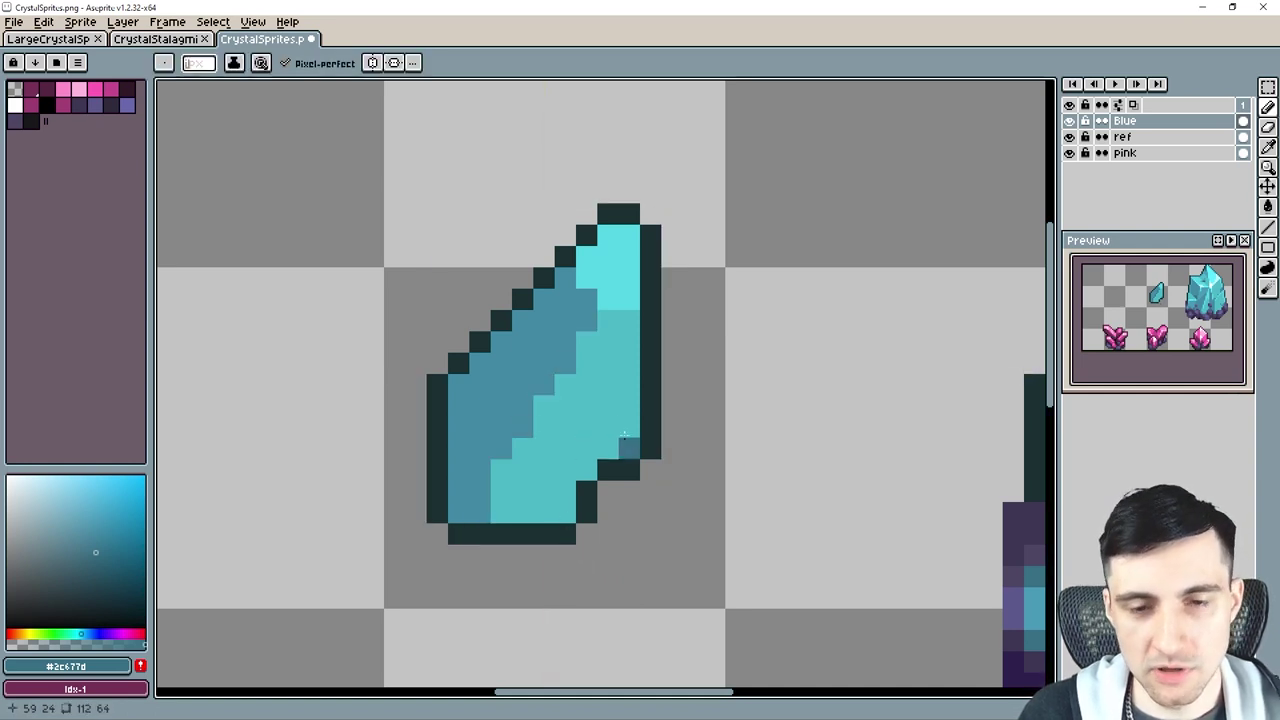
left_click(623, 263, "alt")
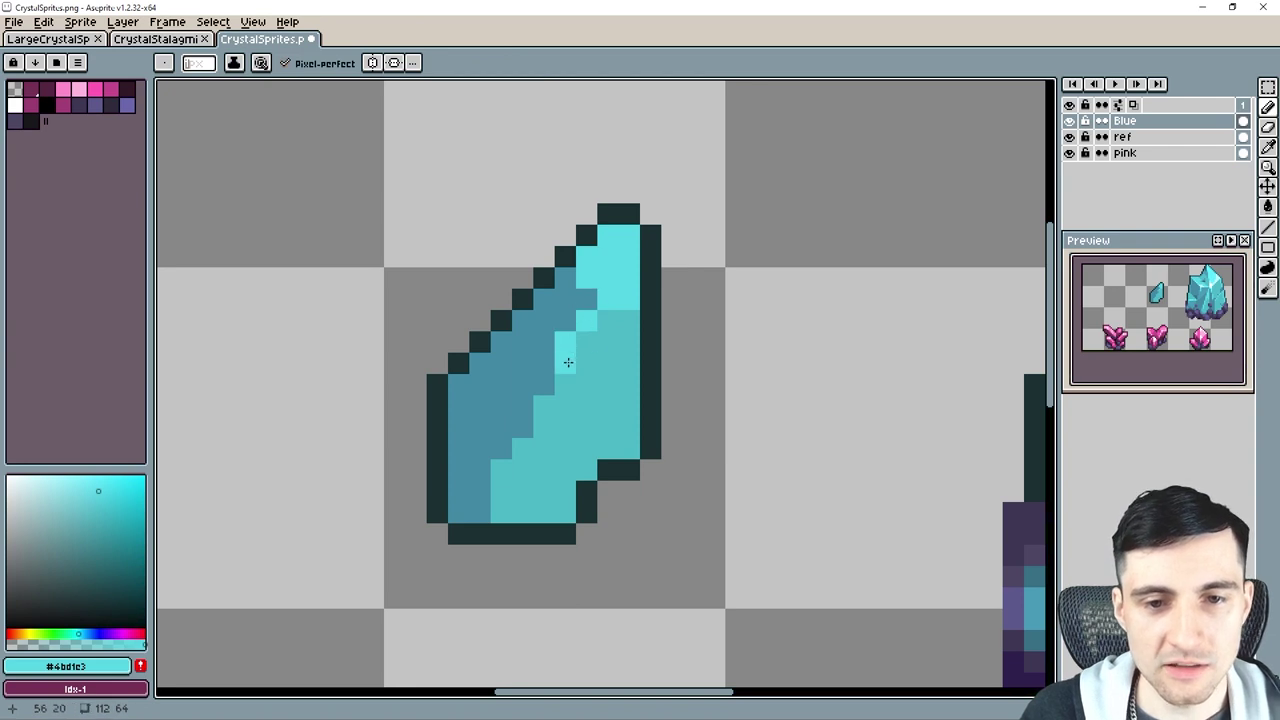
left_click_drag(546, 387, 525, 406)
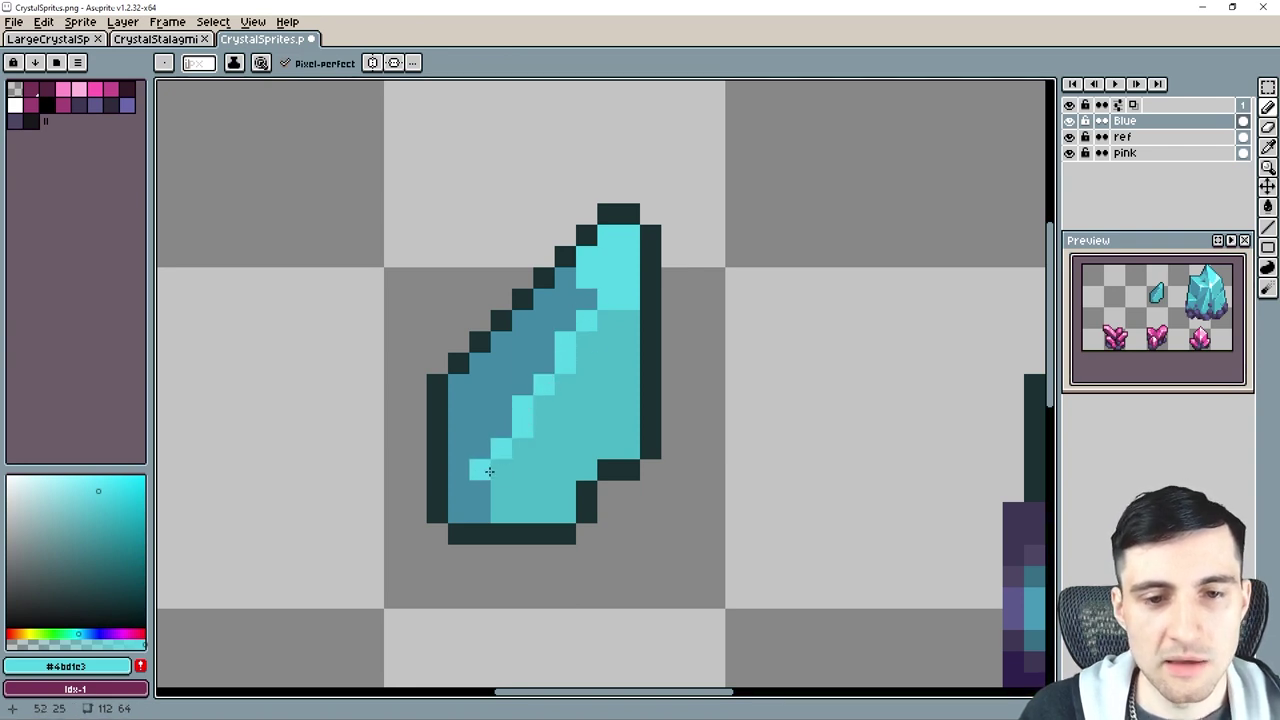
left_click(459, 512)
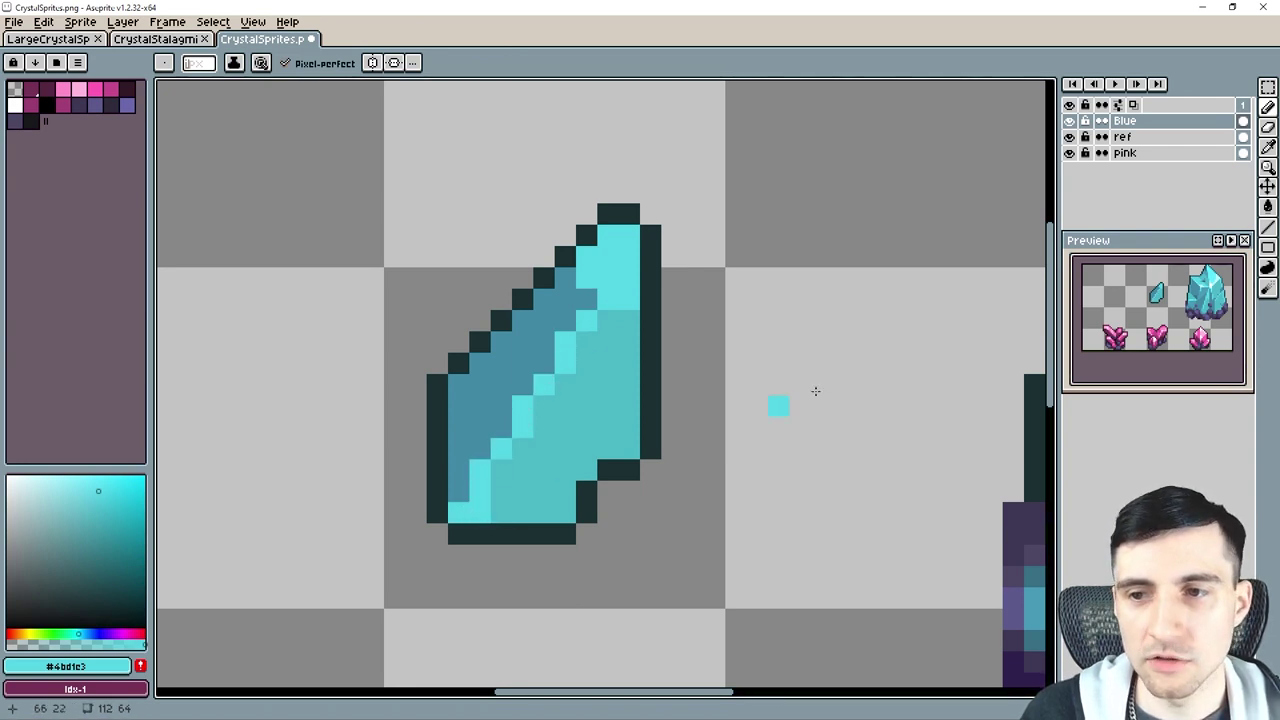
Brighten the upper part of the dividing highlight and the tip facet's lower edge with #54ebff sampled from the reference crystal.
scroll(1153, 337, "up", 1)
left_click_drag(1168, 275, 1174, 318)
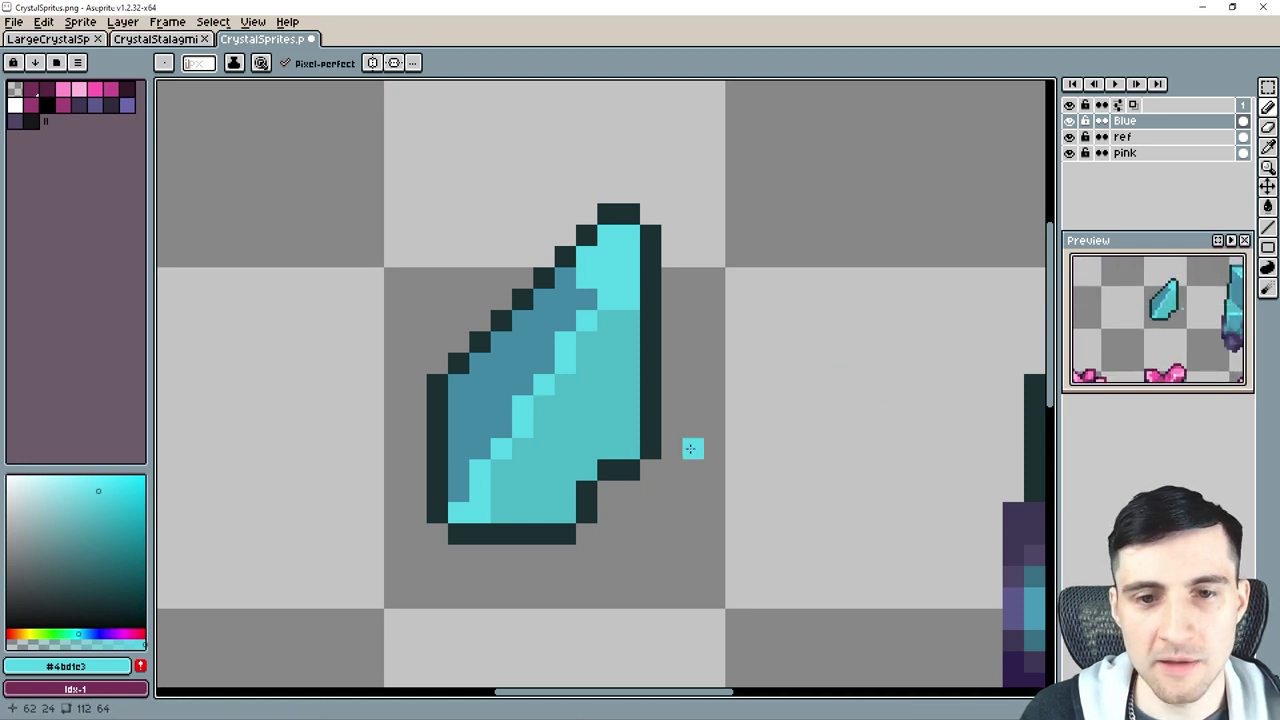
left_click_drag(659, 443, 621, 428)
left_click(924, 471, "alt")
left_click(545, 405)
left_click(567, 383)
left_click(567, 363)
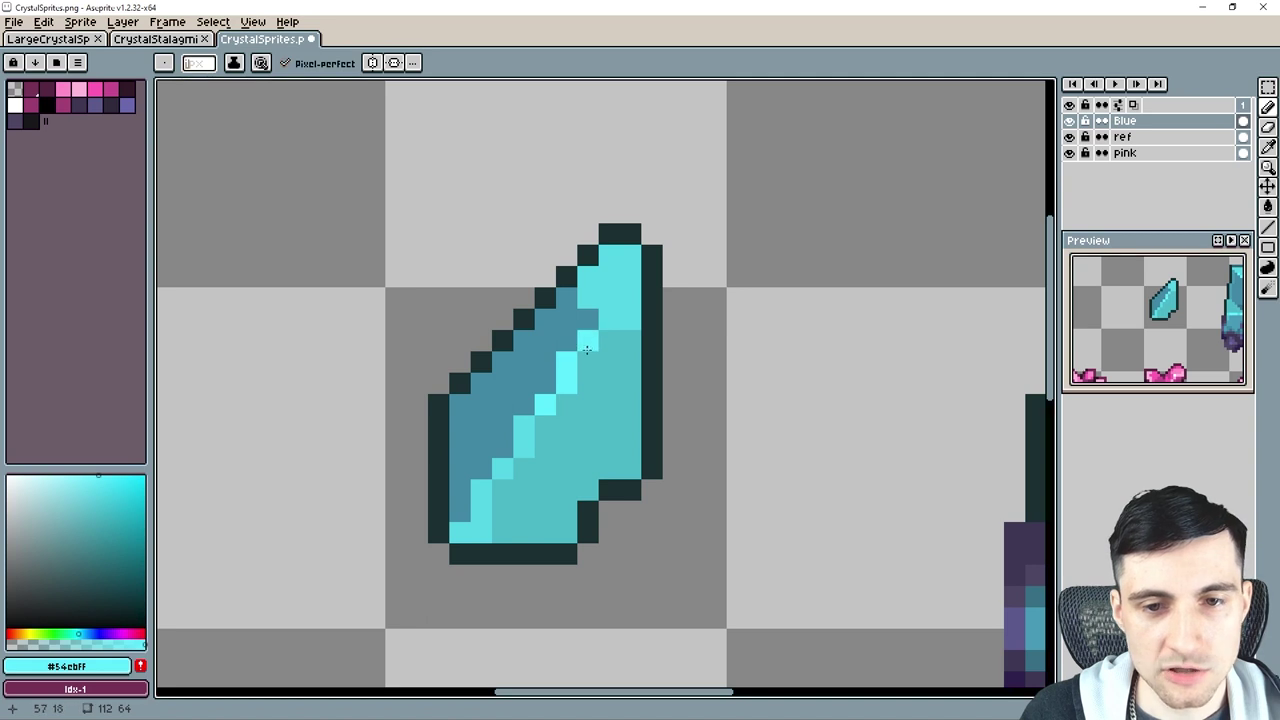
left_click(630, 319)
scroll(625, 369, "up", 1)
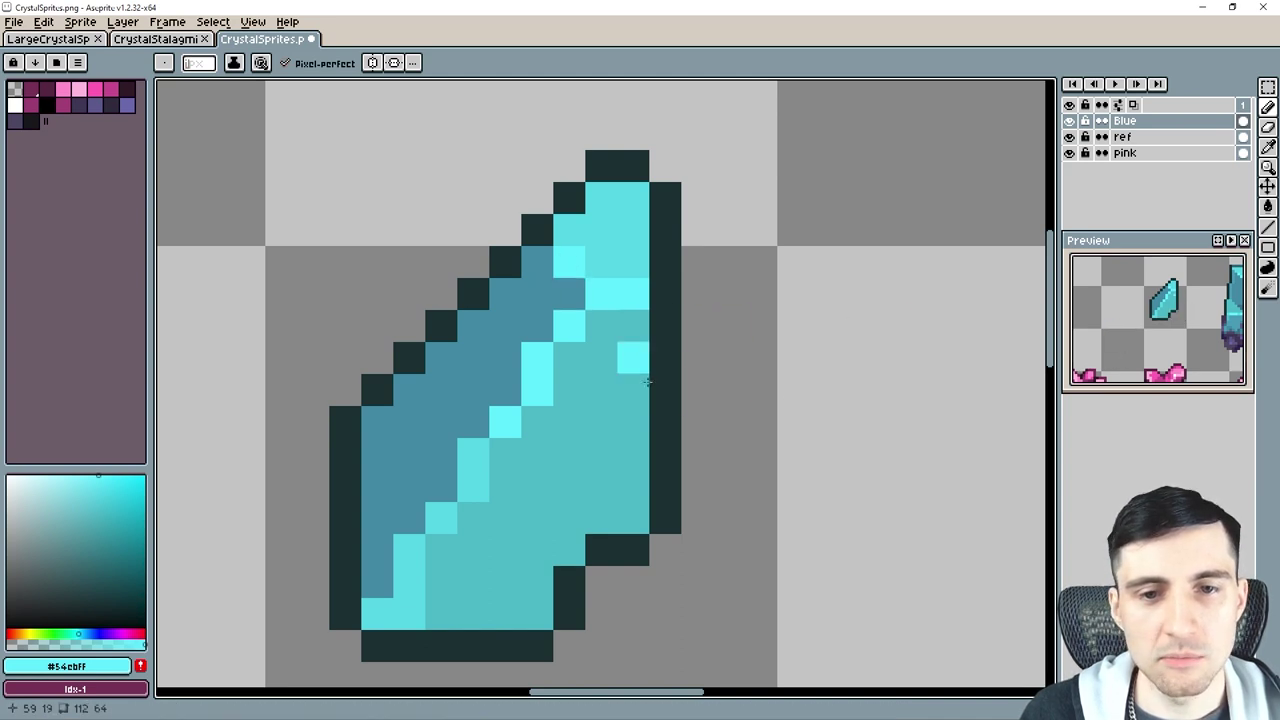
Sample the pale #b3f6ff highlight from the large reference crystal and paint it along the tip facet's lower edge.
scroll(819, 417, "down", 2)
left_click_drag(920, 431, 552, 437)
left_click(836, 331, "alt")
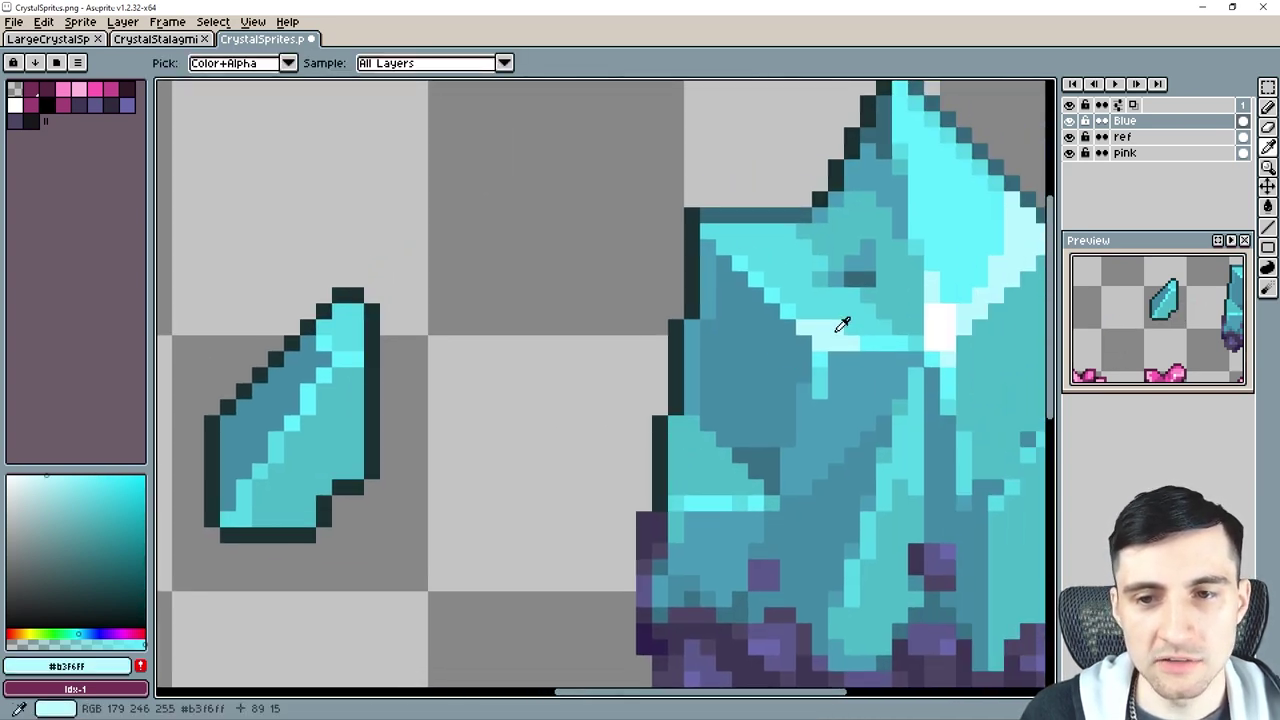
scroll(594, 369, "left", 2)
scroll(594, 343, "up", 2)
left_click(559, 348)
left_click(531, 319)
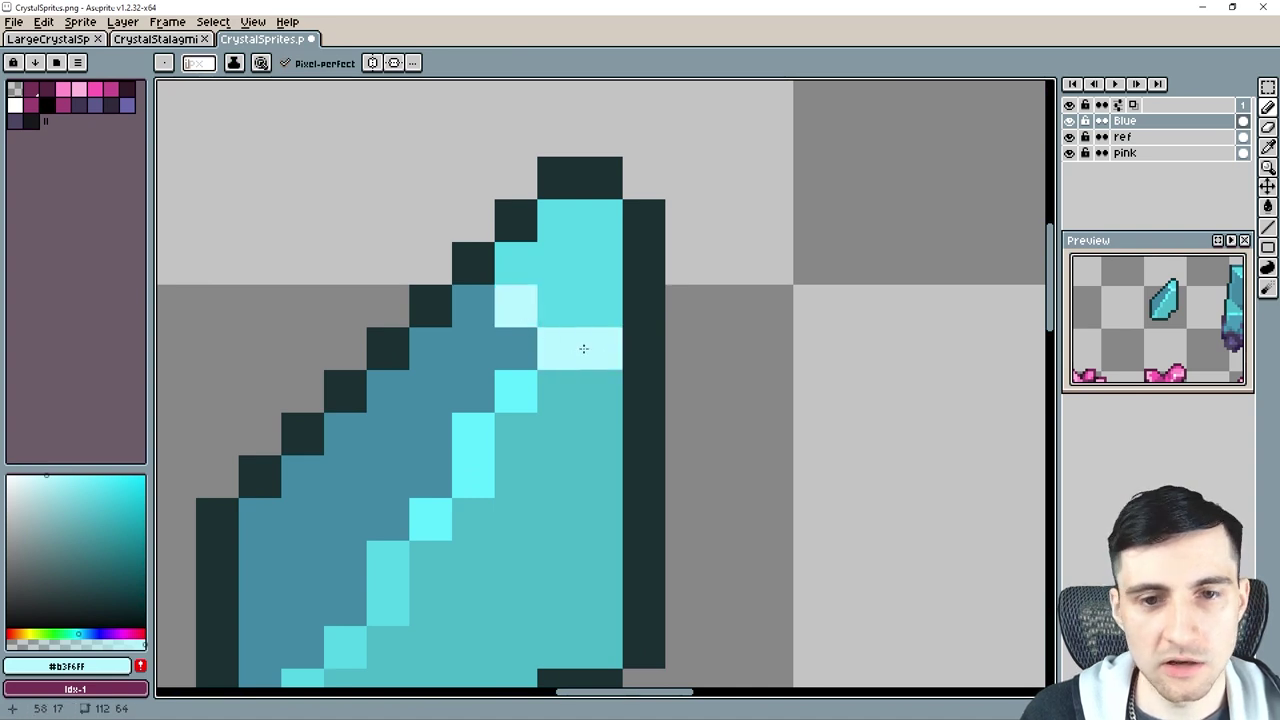
Soften the tip highlight with neighbouring #54ebff pixels and add a #b3f6ff pixel at the top of the dividing line.
left_click(566, 294, "alt")
left_click_drag(520, 268, 533, 291)
scroll(533, 291, "down", 2)
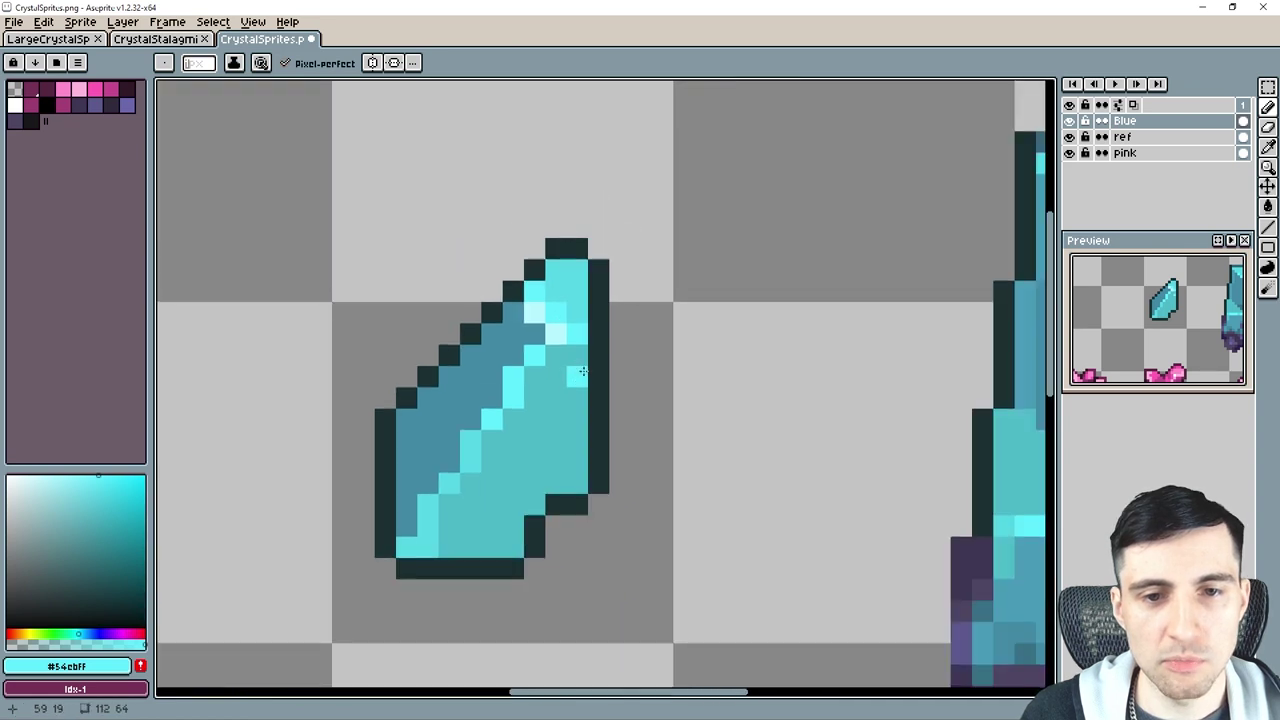
left_click(557, 331, "alt")
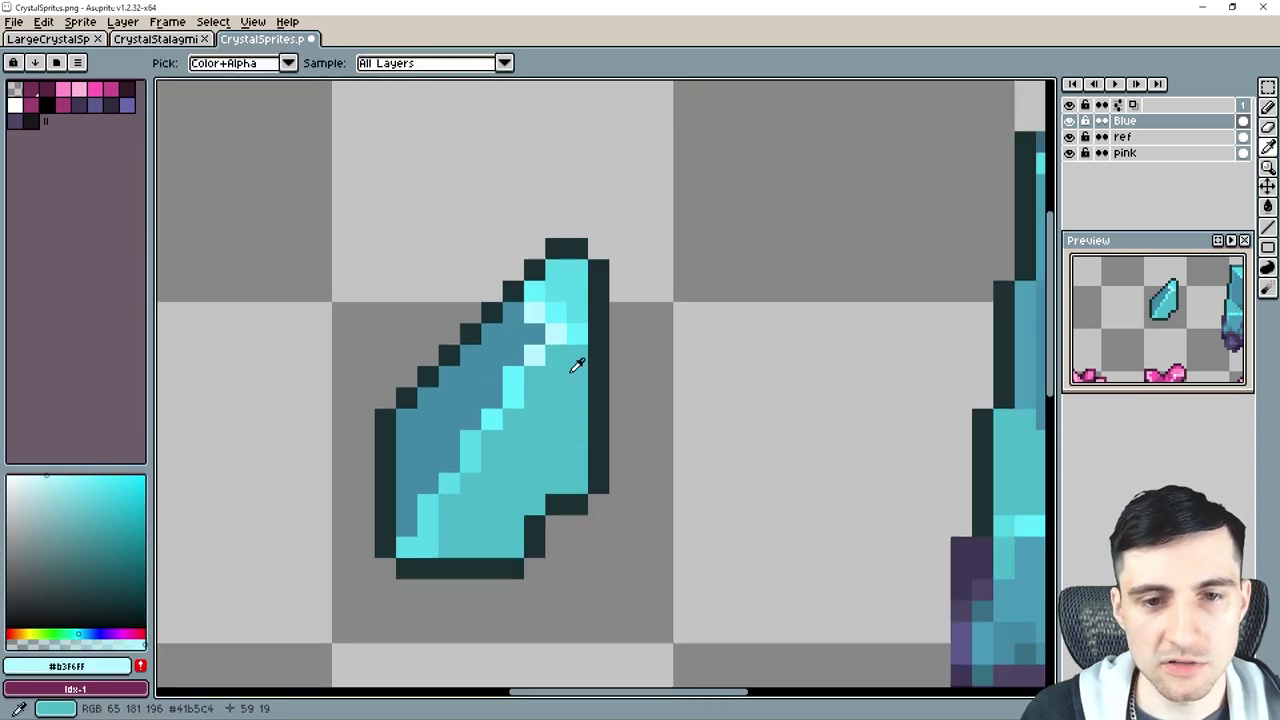
left_click(526, 338, "alt")
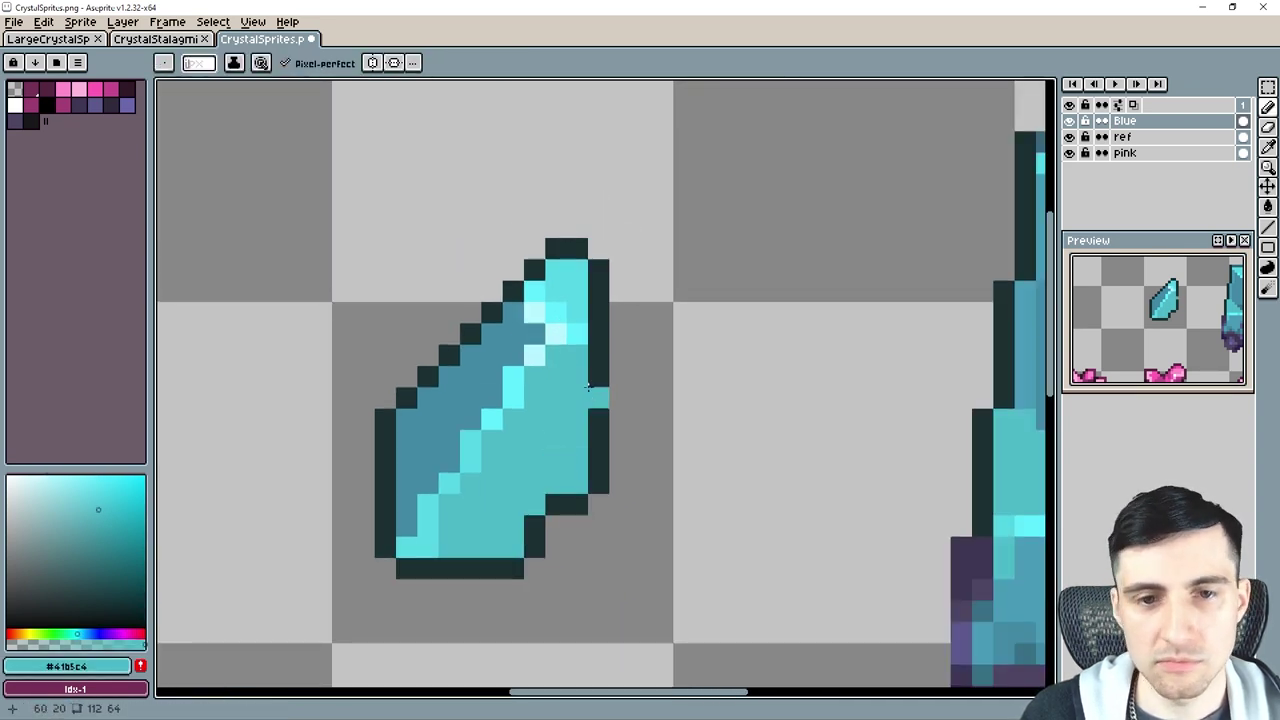
Rework the tip facet's lower edge with #54ebff pixels above a two-pixel #b3f6ff highlight and a #36829e pixel at its left corner.
key("alt")
left_click(558, 314, "alt")
left_click(538, 313)
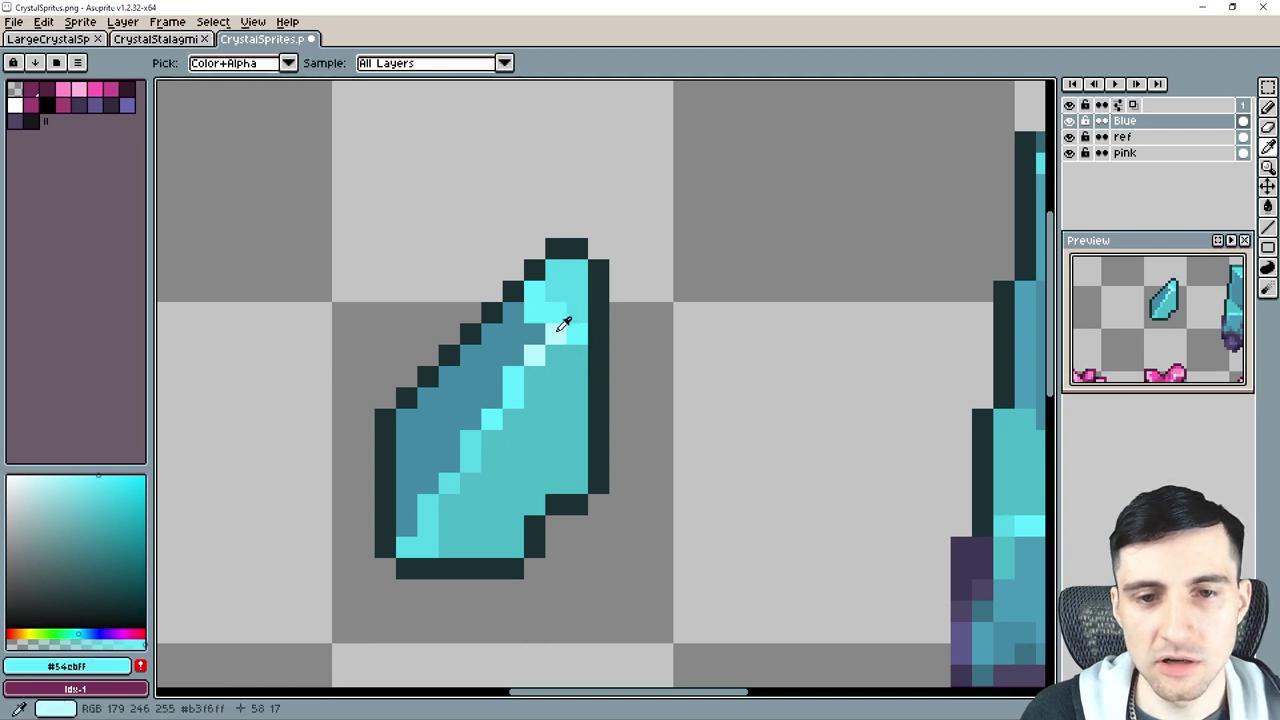
left_click(557, 331, "alt")
left_click(572, 332)
left_click(558, 291, "alt")
left_click(533, 311)
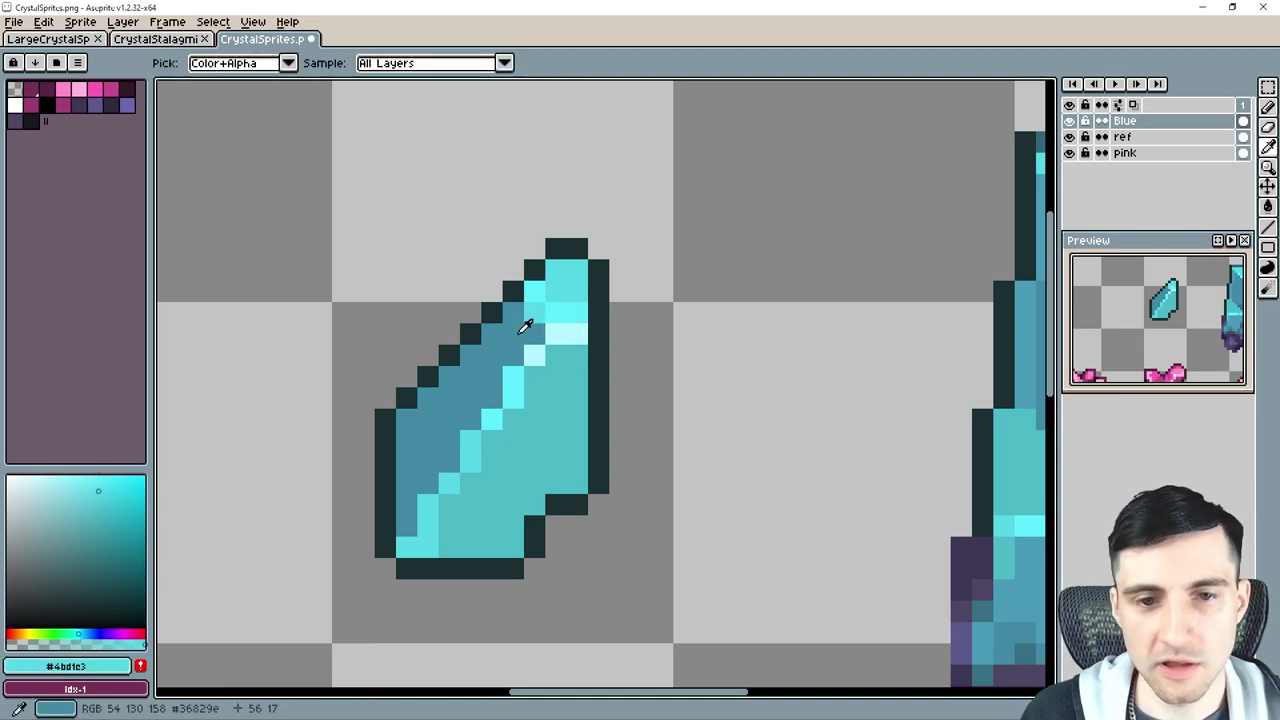
left_click(523, 323, "alt")
left_click(533, 311)
Paint a #54ebff highlight column along the inside of the crystal's right outline.
left_click(534, 420)
scroll(571, 483, "down", 1)
scroll(571, 483, "up", 1)
left_click_drag(558, 481, 553, 460)
left_click(512, 368, "alt")
key("ctrl+z")
left_click_drag(569, 371, 575, 462)
Paint #41b5c4 pixels along the inside of the crystal's sloping left outline.
left_click(557, 370, "alt")
mouse_move(508, 291)
left_mouse_down()
mouse_move(505, 309)
mouse_move(460, 334)
left_mouse_up()
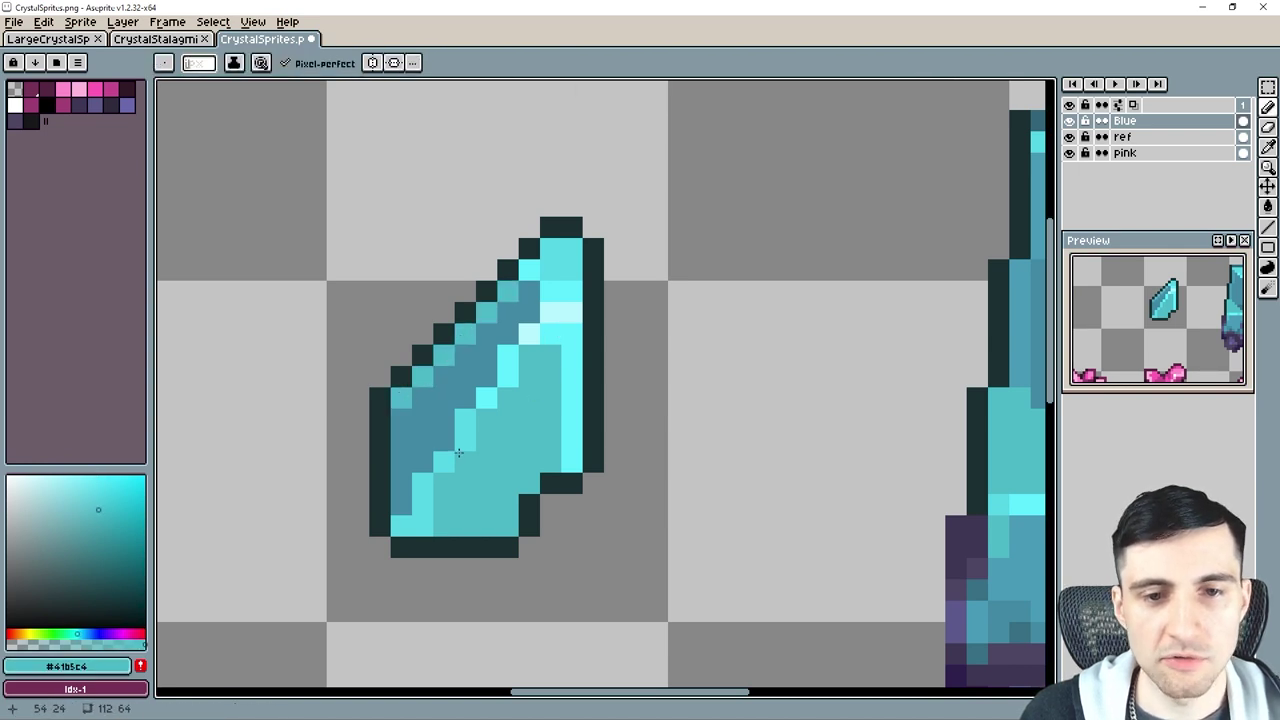
scroll(448, 452, "up", 1)
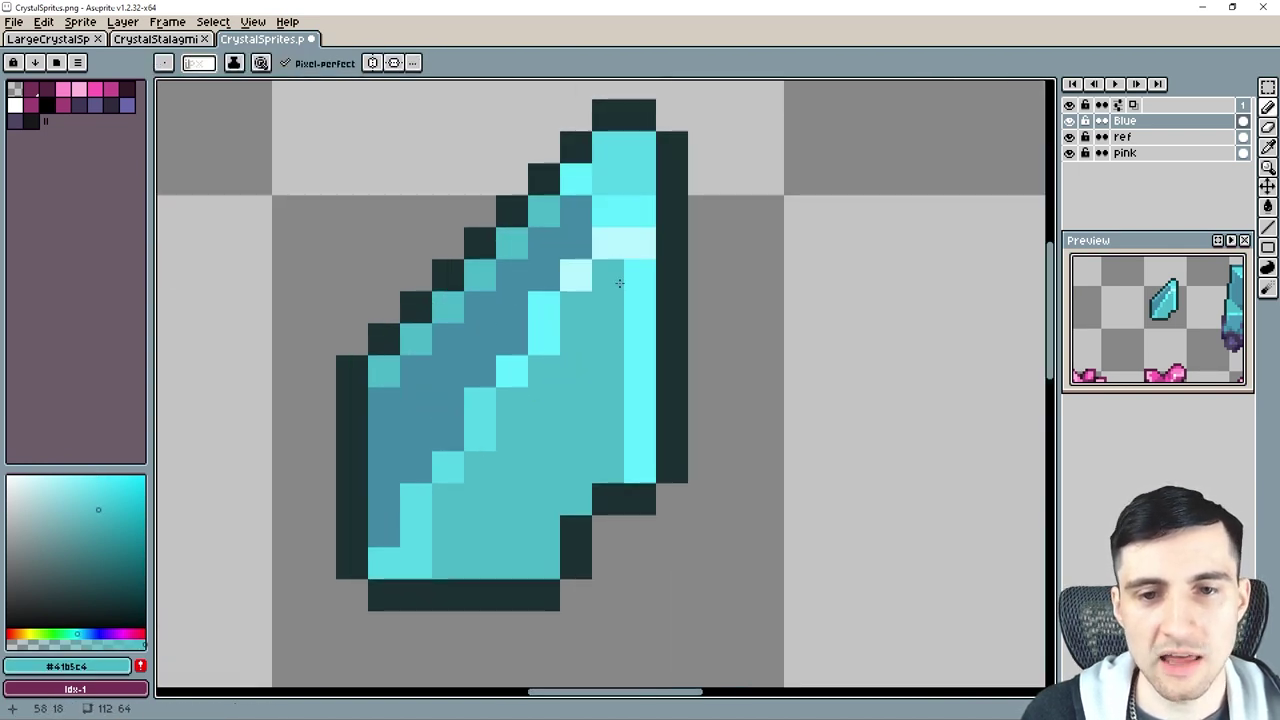
left_click(594, 335, "alt")
left_click_drag(608, 285, 634, 289)
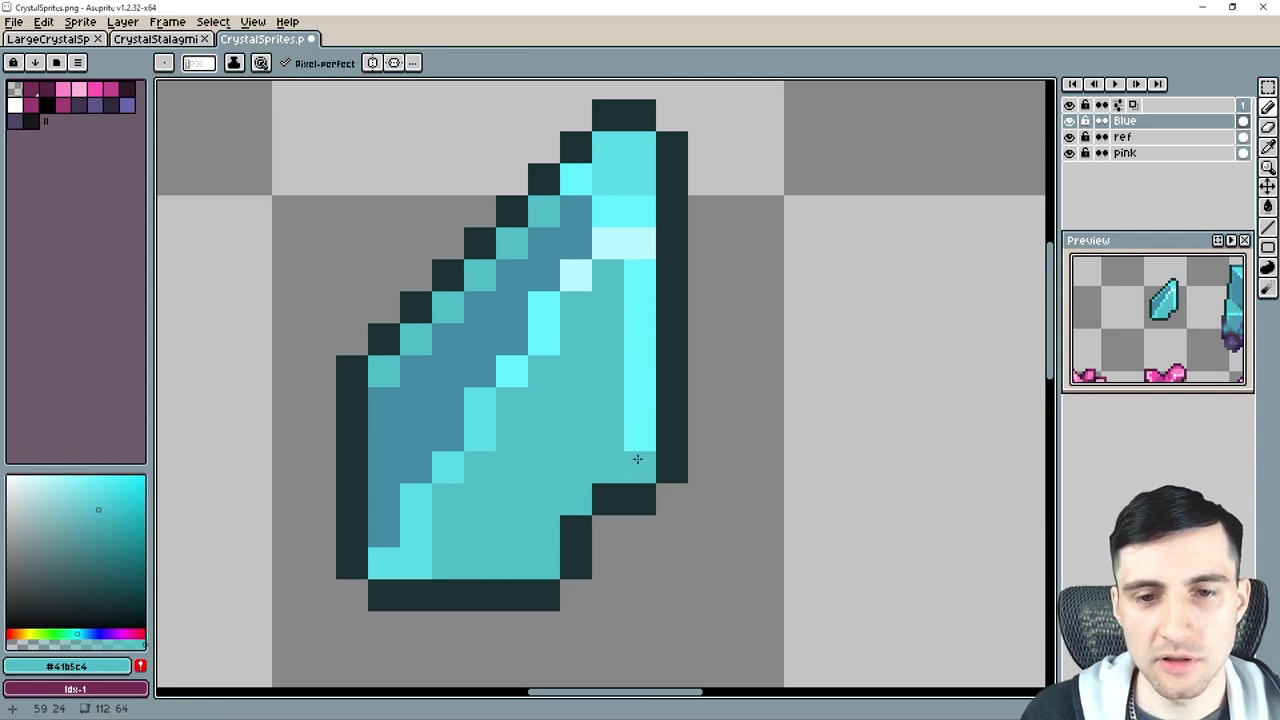
left_click_drag(577, 406, 549, 459)
Place a #b3f6ff glint in the tip facet's upper-right corner and restore the pixels around it with #4bd1e3.
left_click(592, 295, "alt")
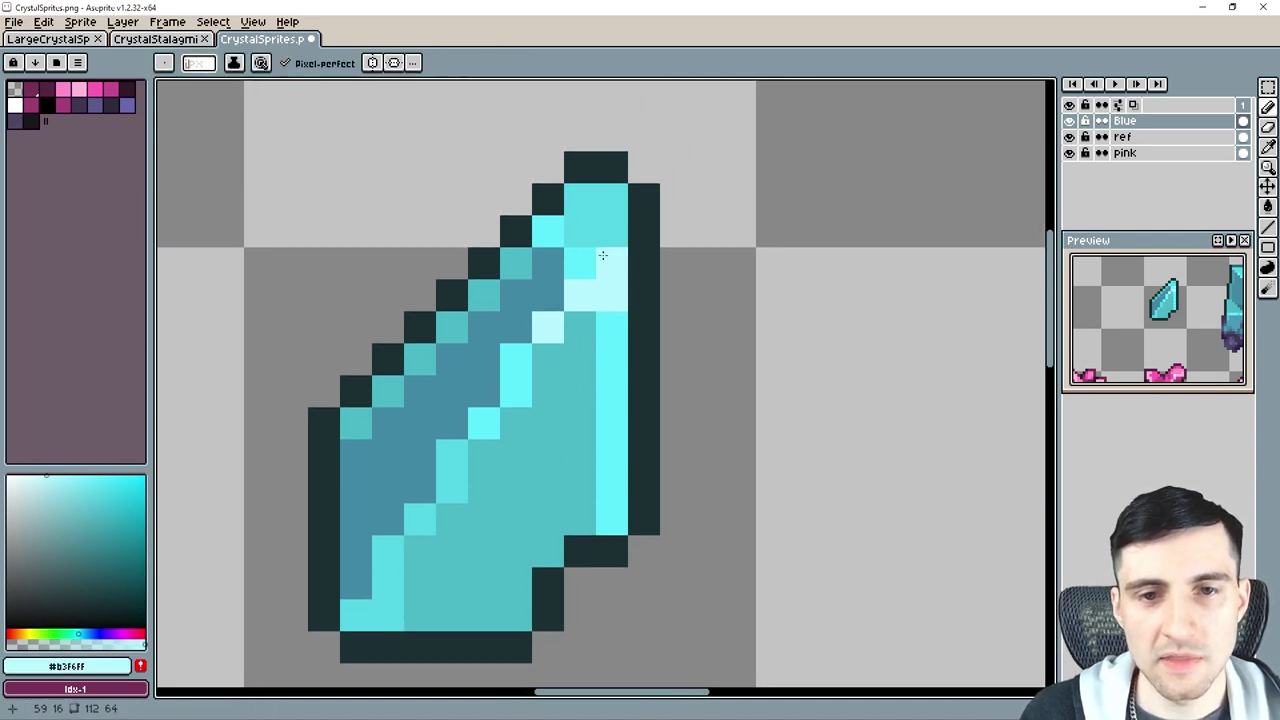
mouse_move(611, 206)
left_mouse_down()
mouse_move(592, 202)
mouse_move(612, 230)
left_mouse_up()
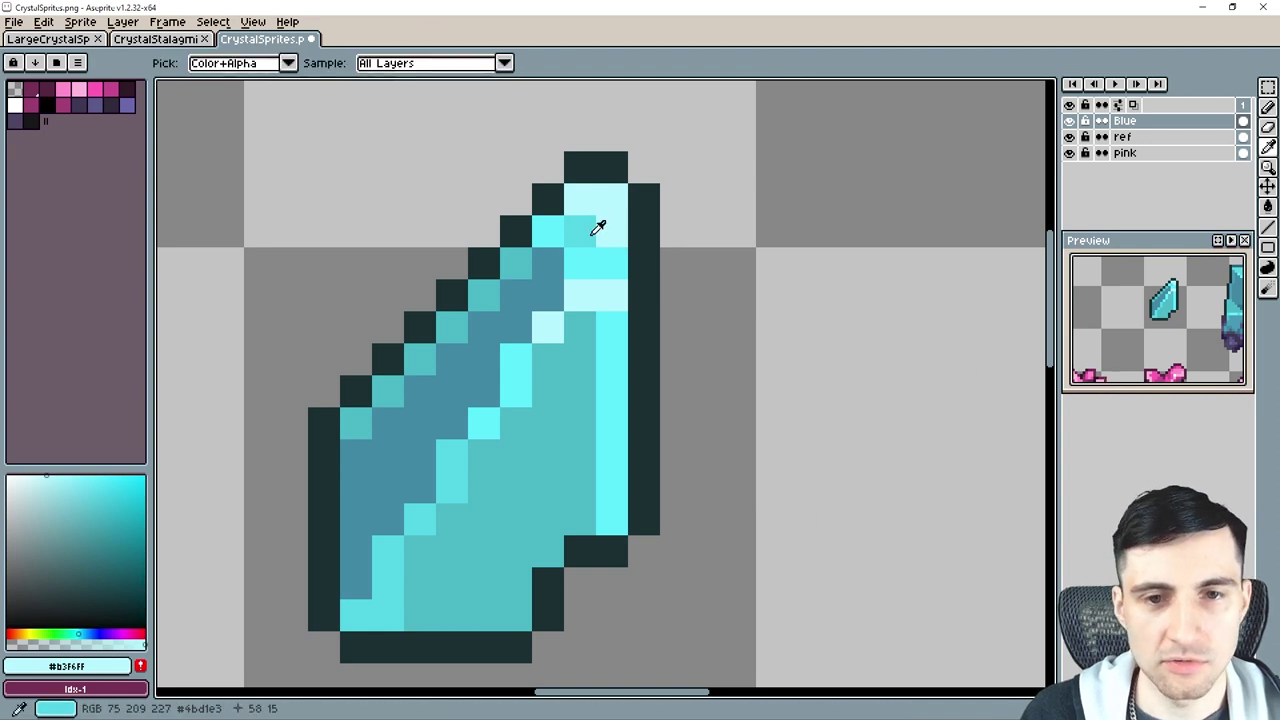
left_click(597, 220, "alt")
left_click(612, 200)
left_click(580, 200)
Repaint the bright column inside the right outline with #41b5c4.
scroll(612, 359, "down", 4)
left_click_drag(688, 435, 643, 427)
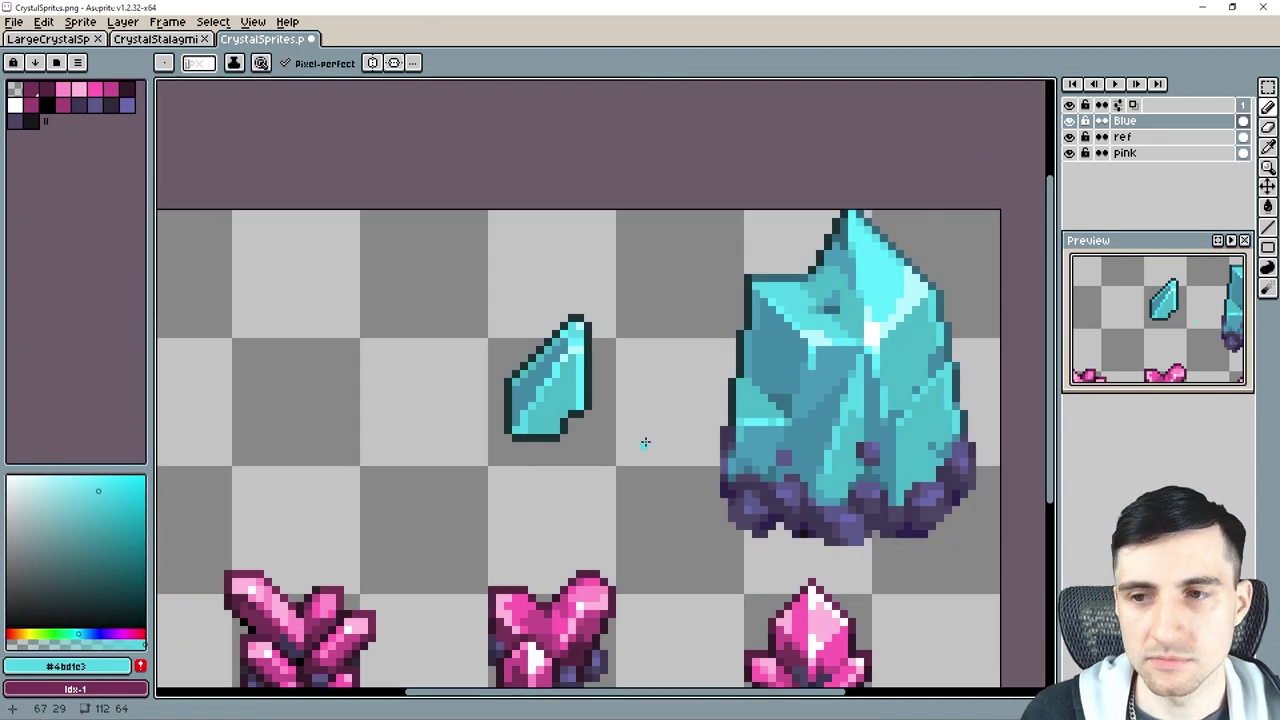
scroll(626, 445, "up", 5)
key("alt")
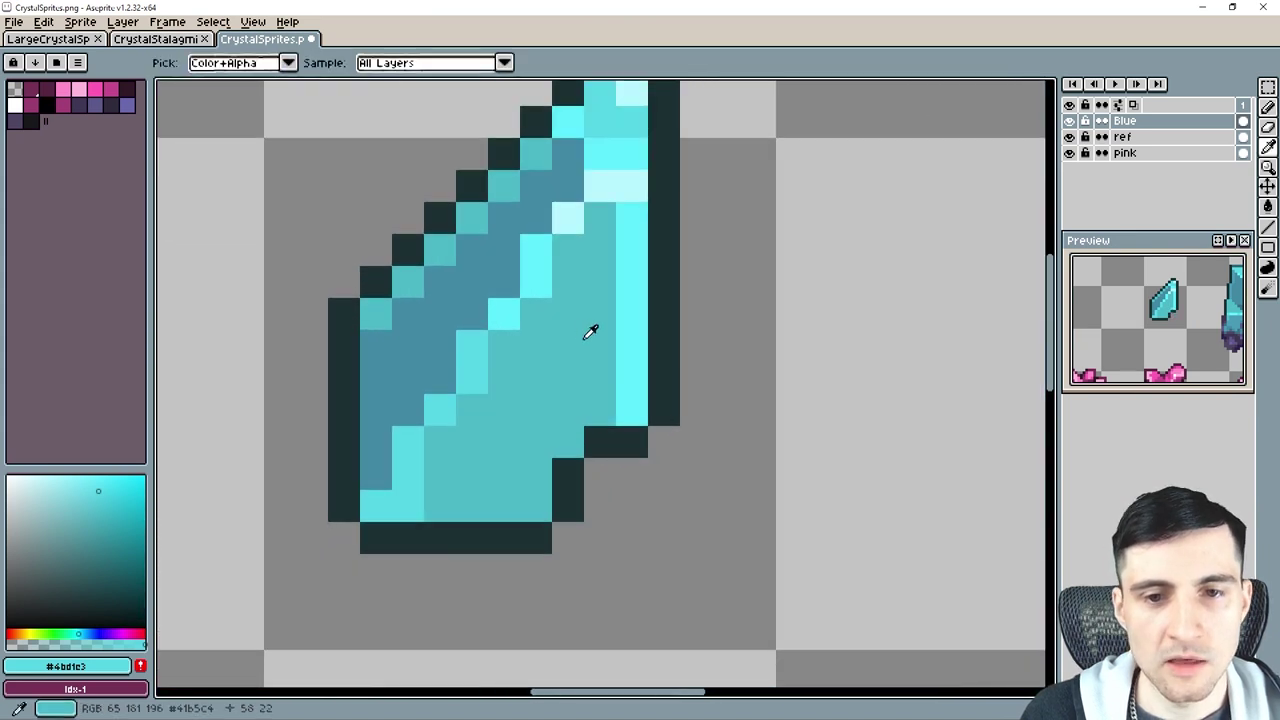
left_click(604, 240, "alt")
left_click_drag(632, 210, 628, 412)
Repaint the teal pixels inside the sloping left outline with #36829e.
left_click(405, 316, "alt")
left_click(382, 317)
mouse_move(382, 317)
left_mouse_down()
mouse_move(457, 214)
mouse_move(505, 186)
left_mouse_up()
Lighten the crystal's right and tip outline with #275d70 sampled from the reference crystal.
scroll(640, 325, "down", 2)
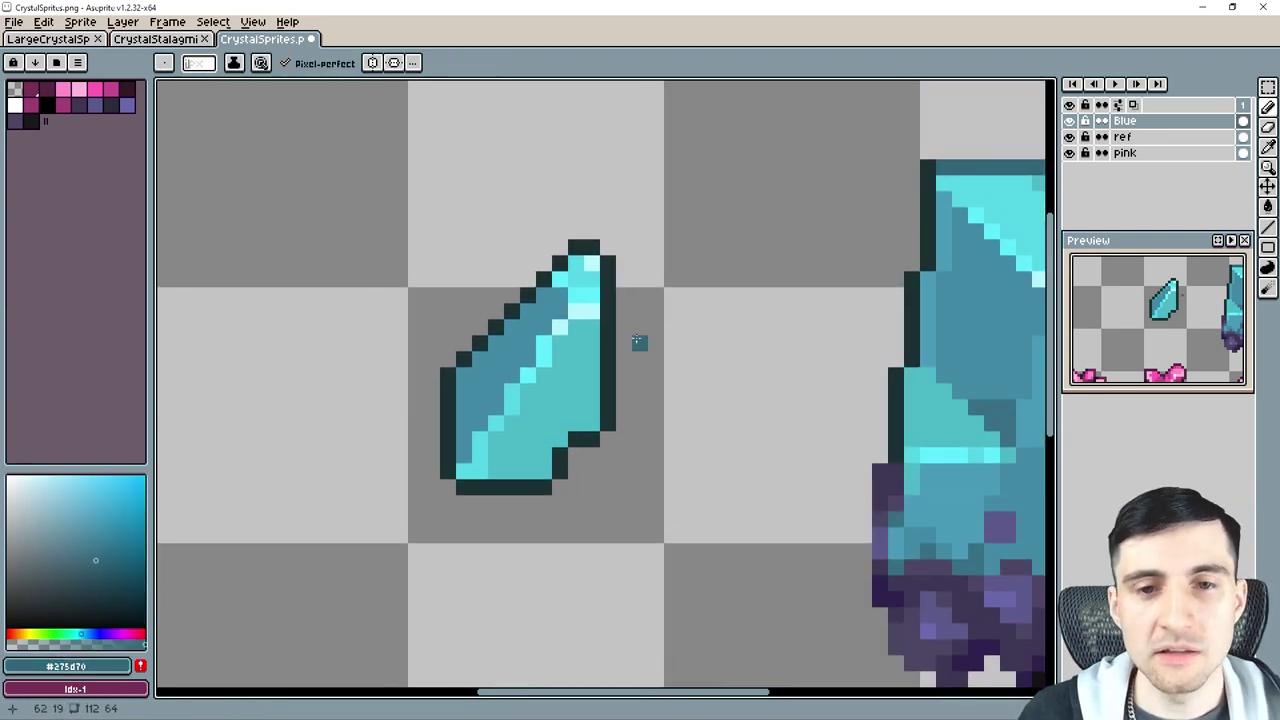
scroll(636, 343, "up", 1)
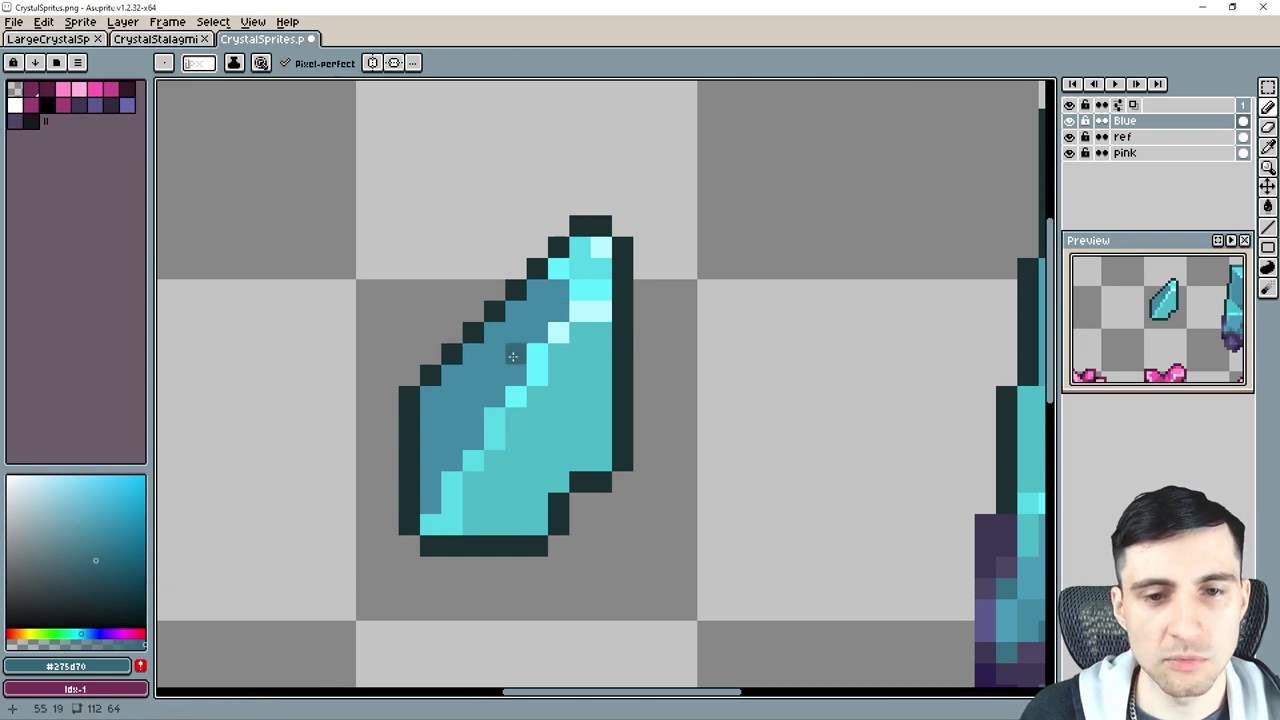
left_click_drag(620, 458, 623, 248)
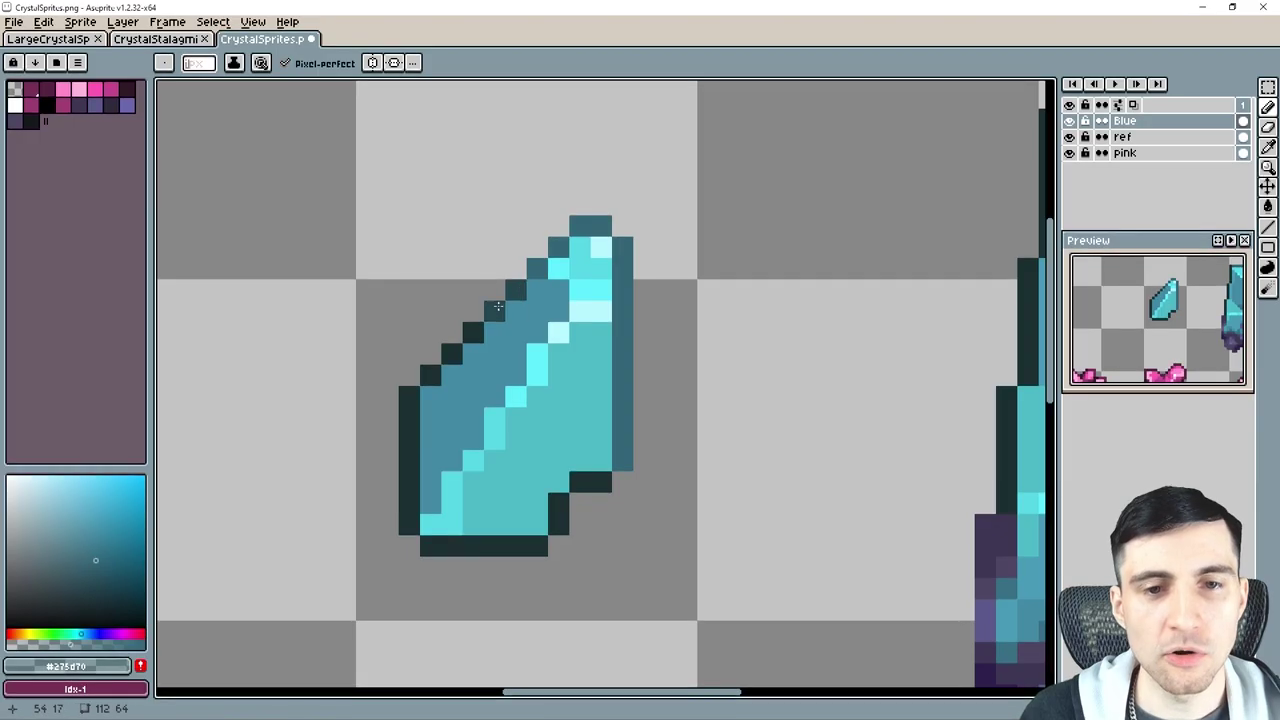
Push the crystal's lower-right corner outward, filling the notch with #41b5c4 and outlining it in #193d48.
left_click(516, 286, "alt")
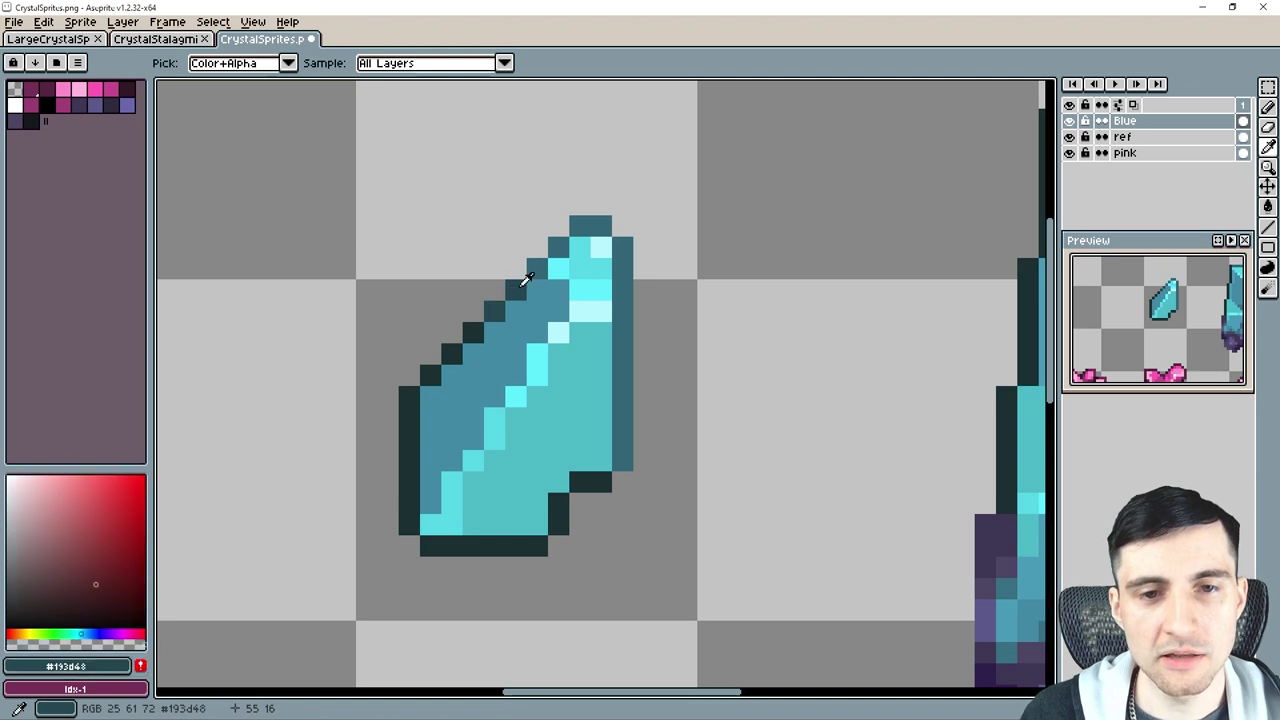
left_click(605, 484)
left_click(594, 443, "alt")
left_click(580, 502)
left_click(558, 502)
left_click(600, 480, "alt")
left_click(600, 502)
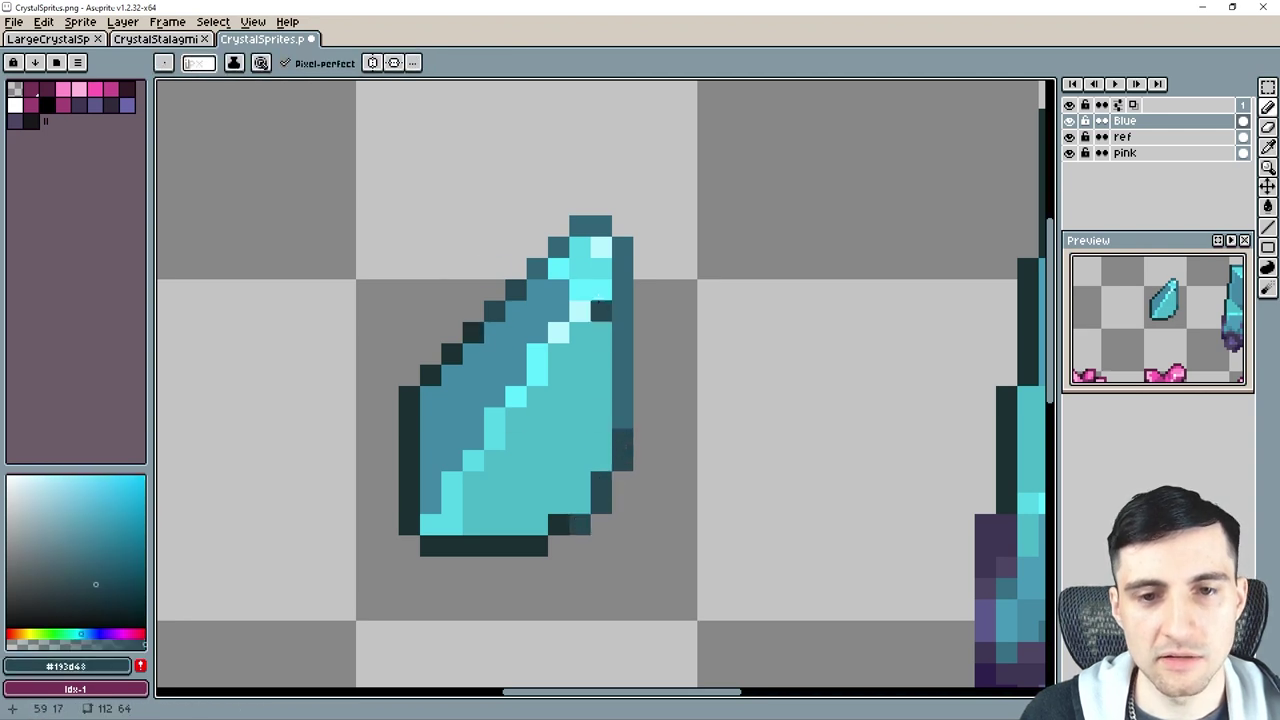
Repaint the lower stretch of the right outline with #275d70, leaving only its lowest pixel in #193d48.
left_click_drag(695, 476, 590, 453)
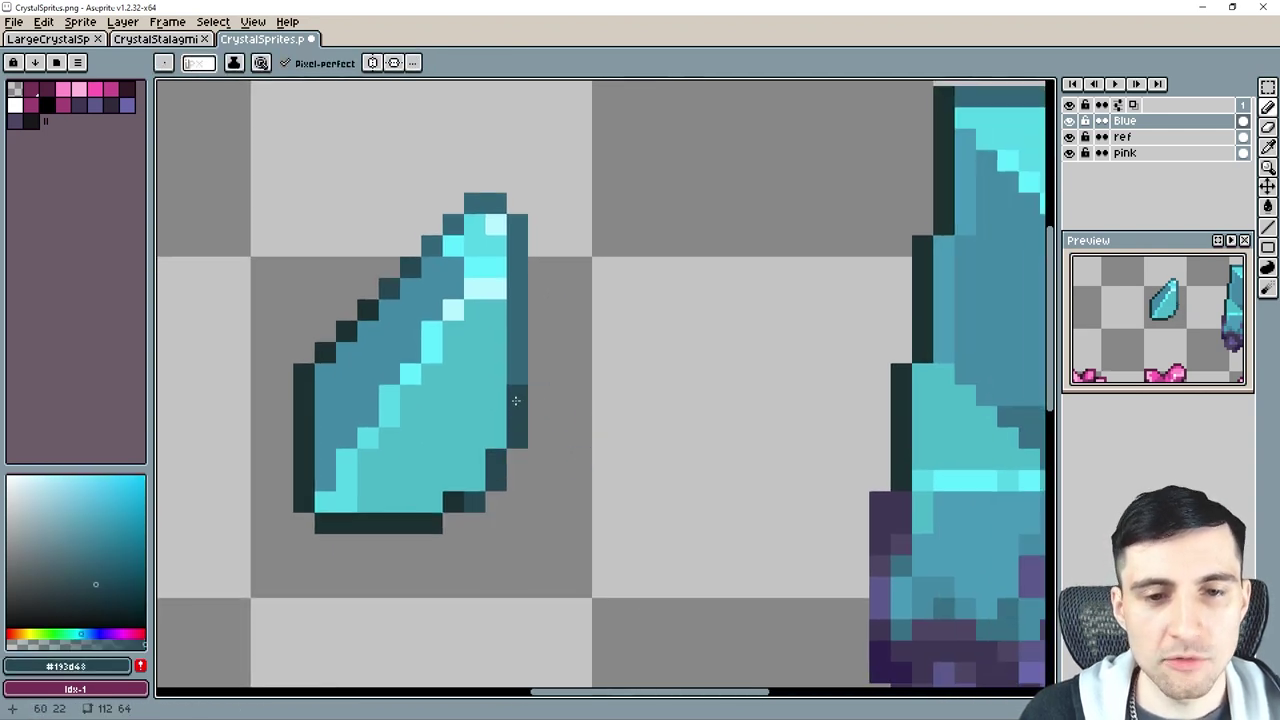
left_click_drag(492, 387, 509, 404)
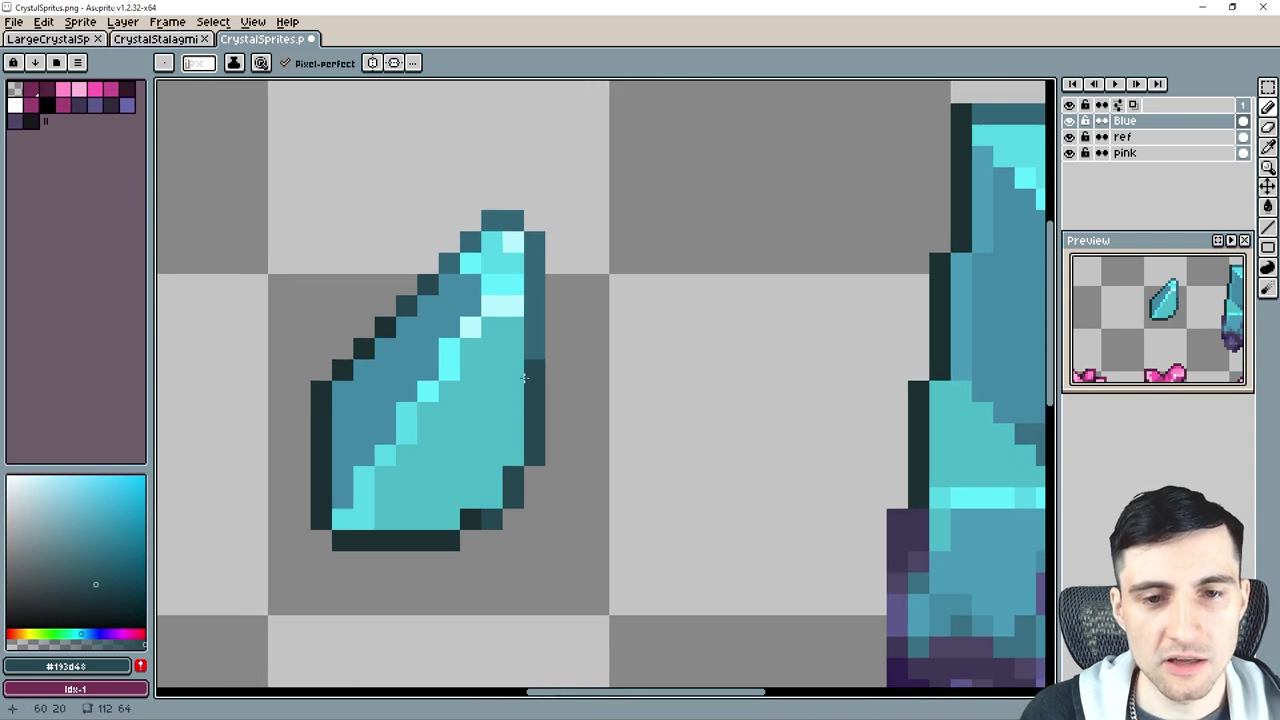
scroll(598, 488, "down", 3)
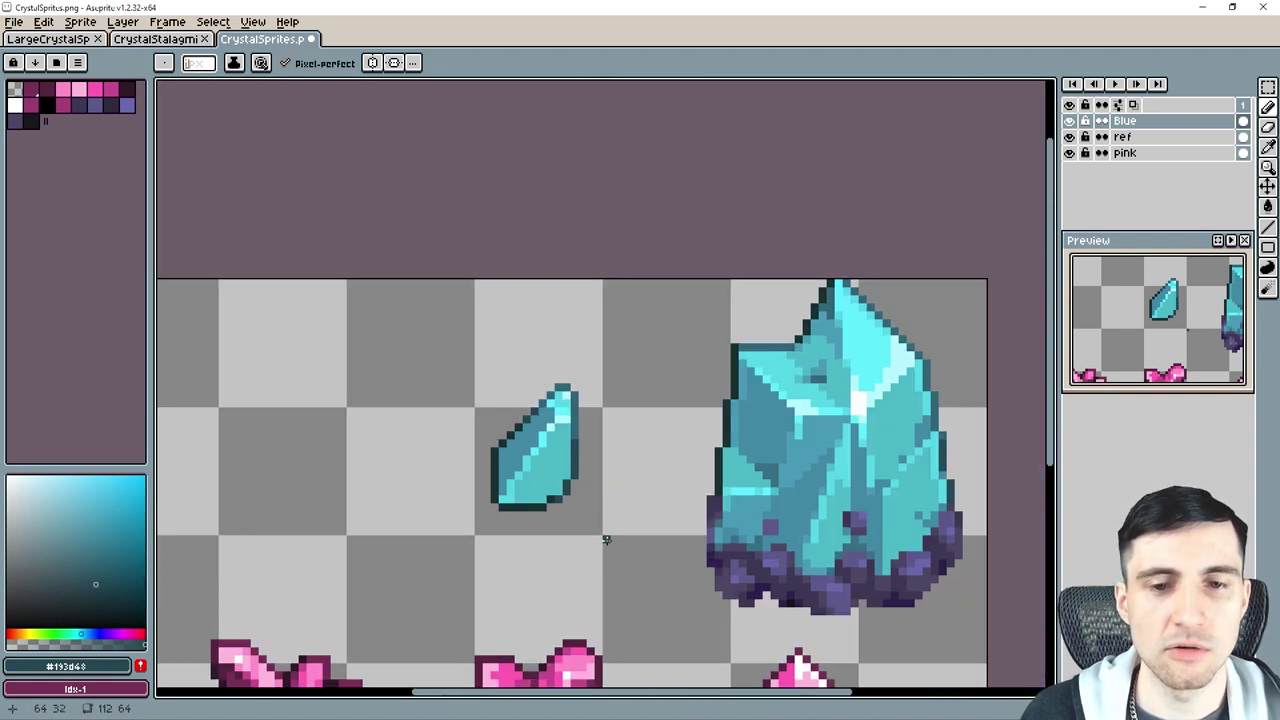
scroll(540, 450, "up", 4)
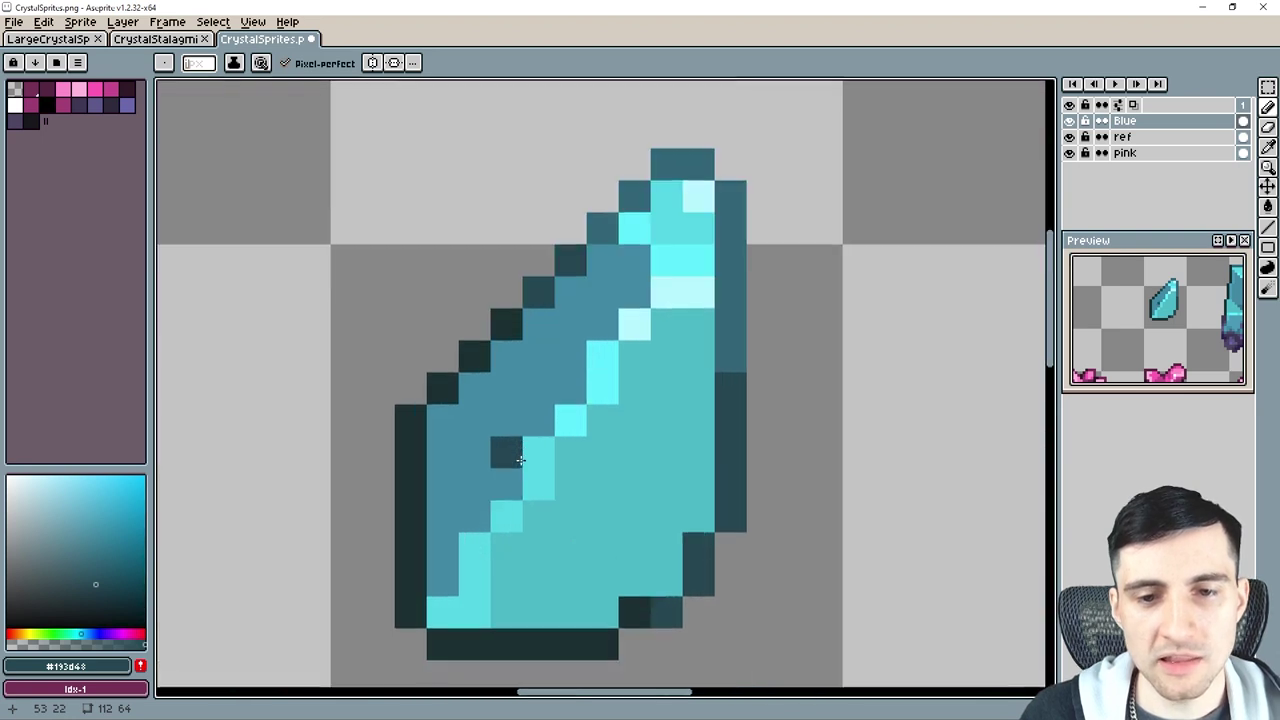
left_click(590, 300, "alt")
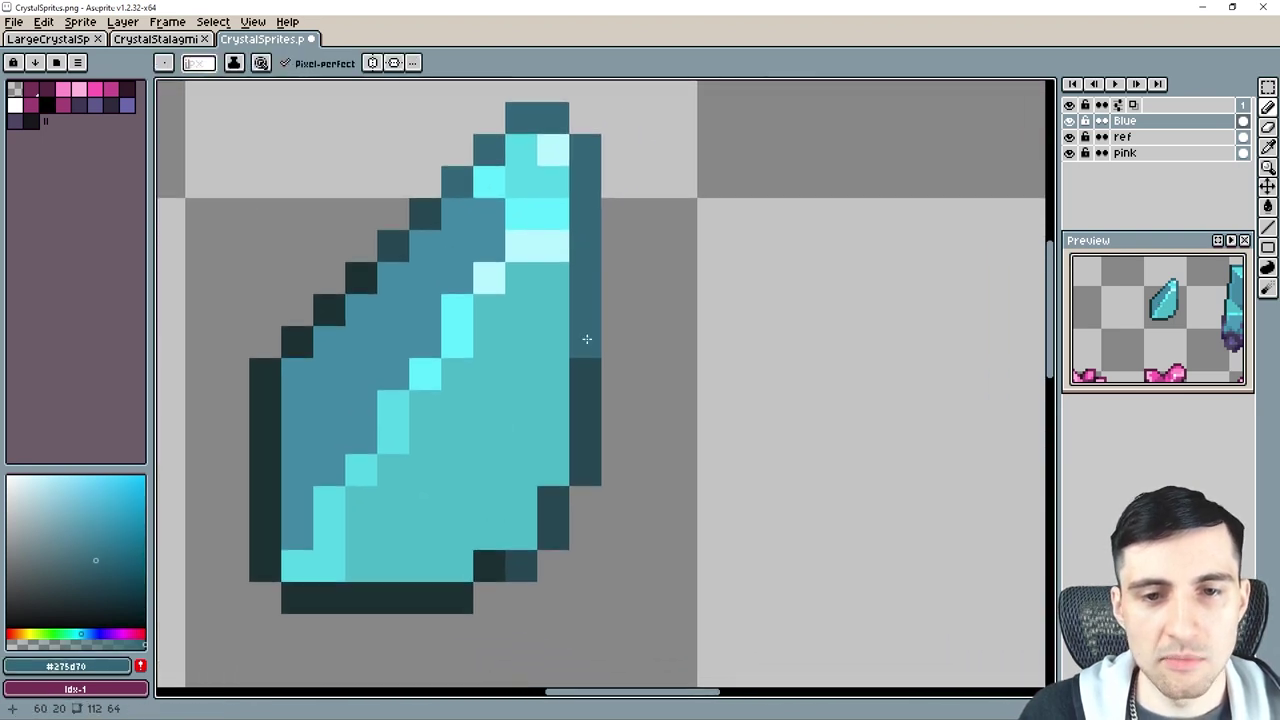
left_click_drag(586, 340, 585, 438)
left_click(586, 463, "alt")
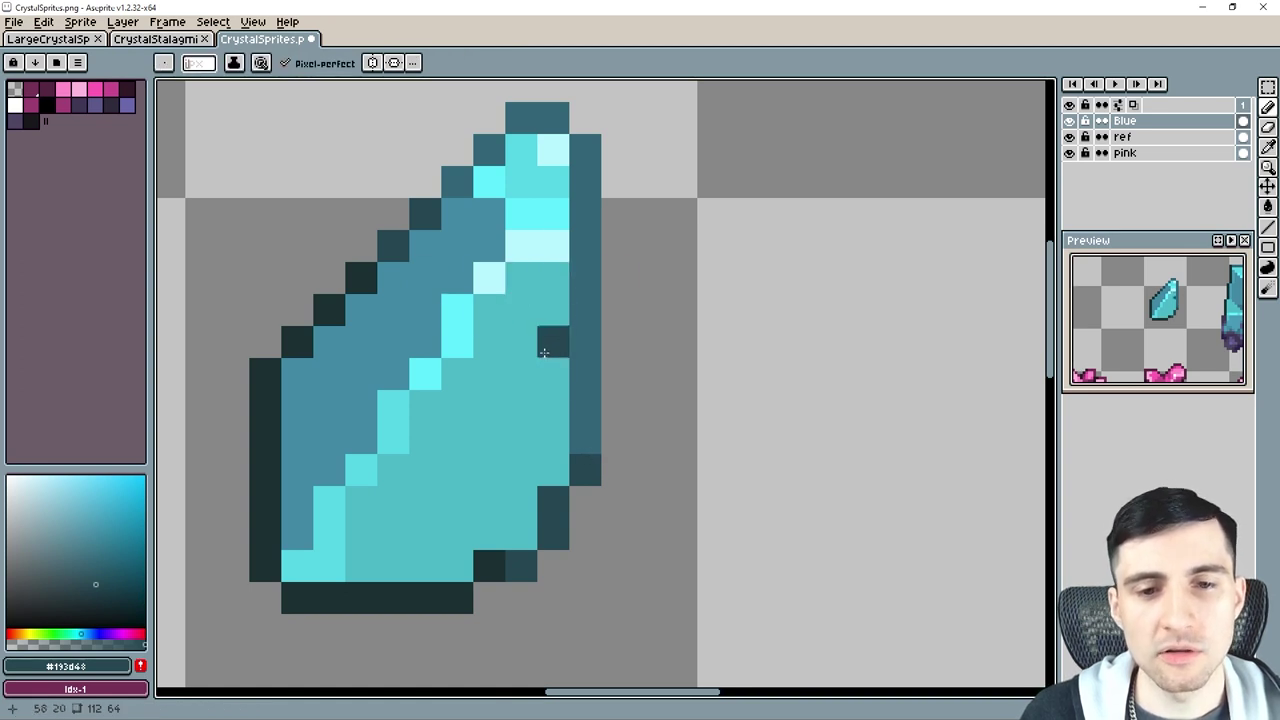
left_click_drag(452, 390, 511, 414)
left_click(420, 307, "alt")
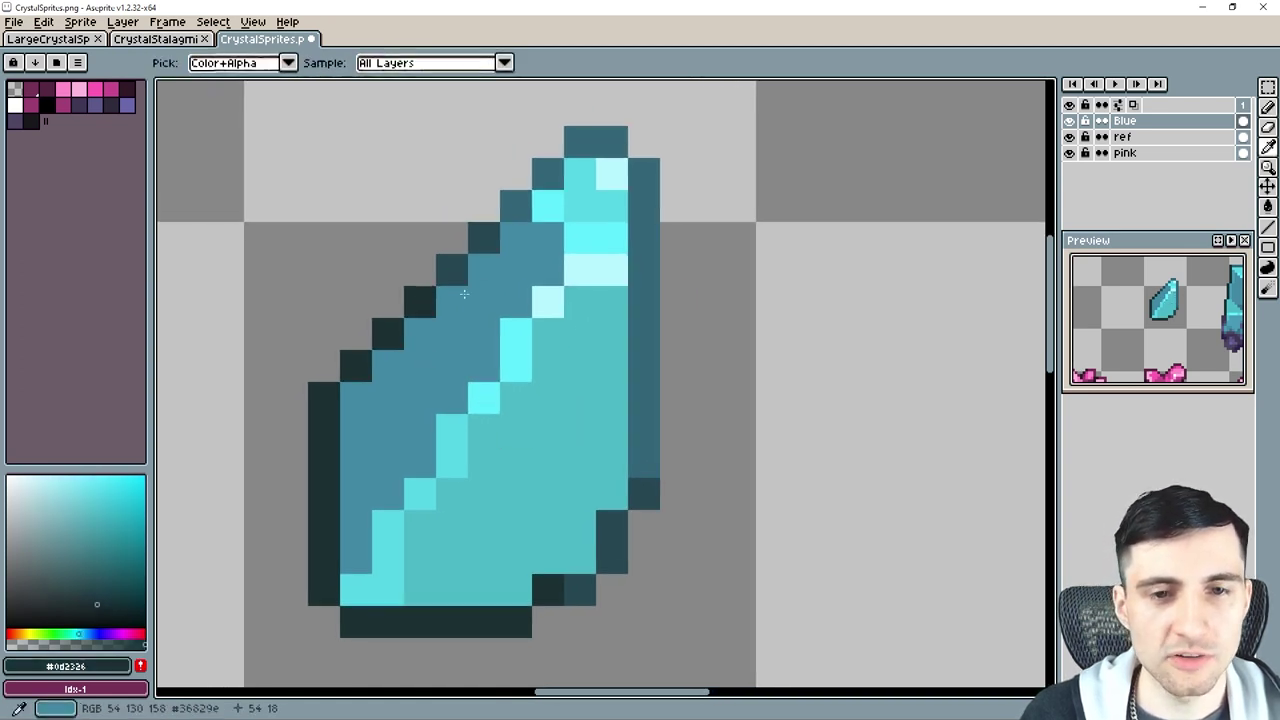
left_click(523, 249, "alt")
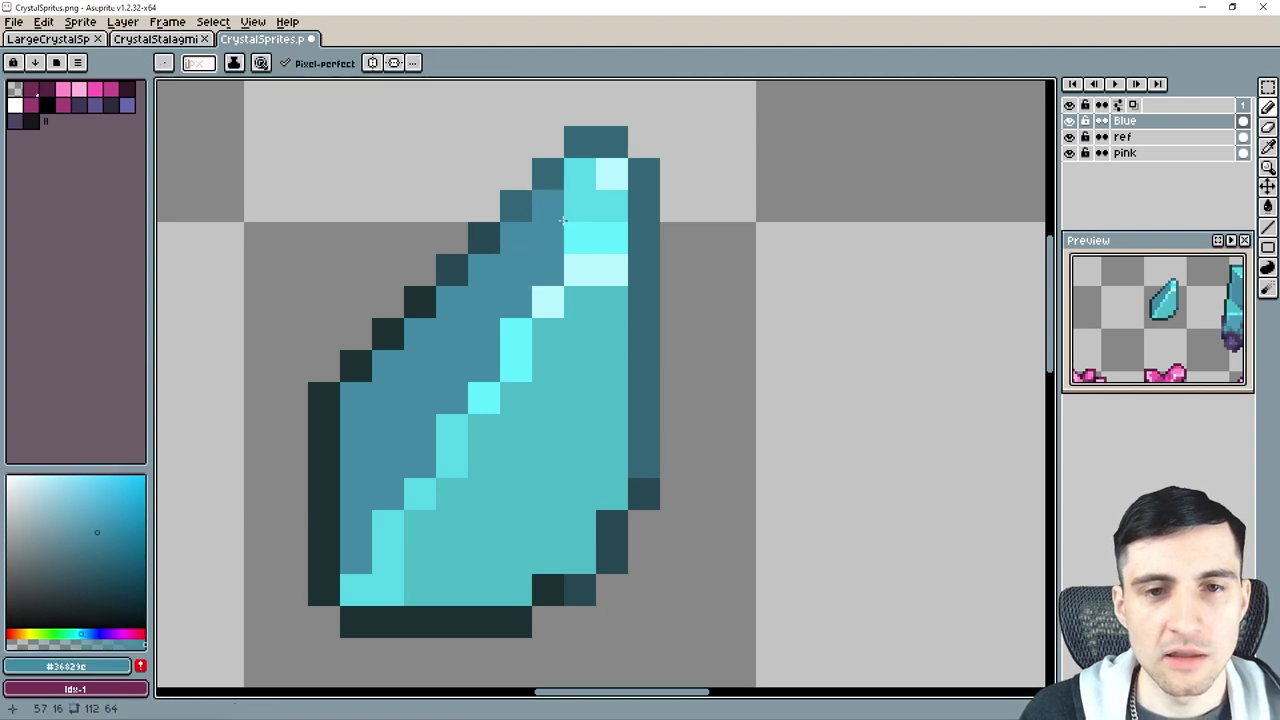
left_click(597, 138, "alt")
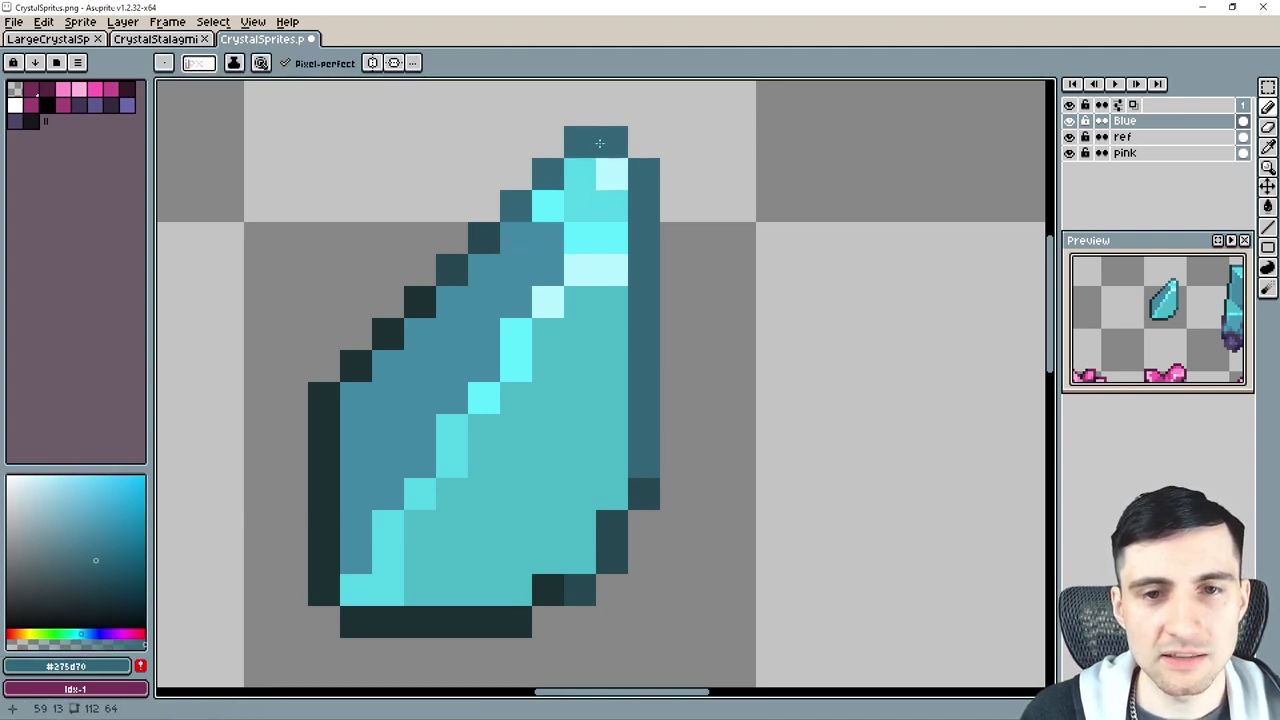
left_click(500, 287, "alt")
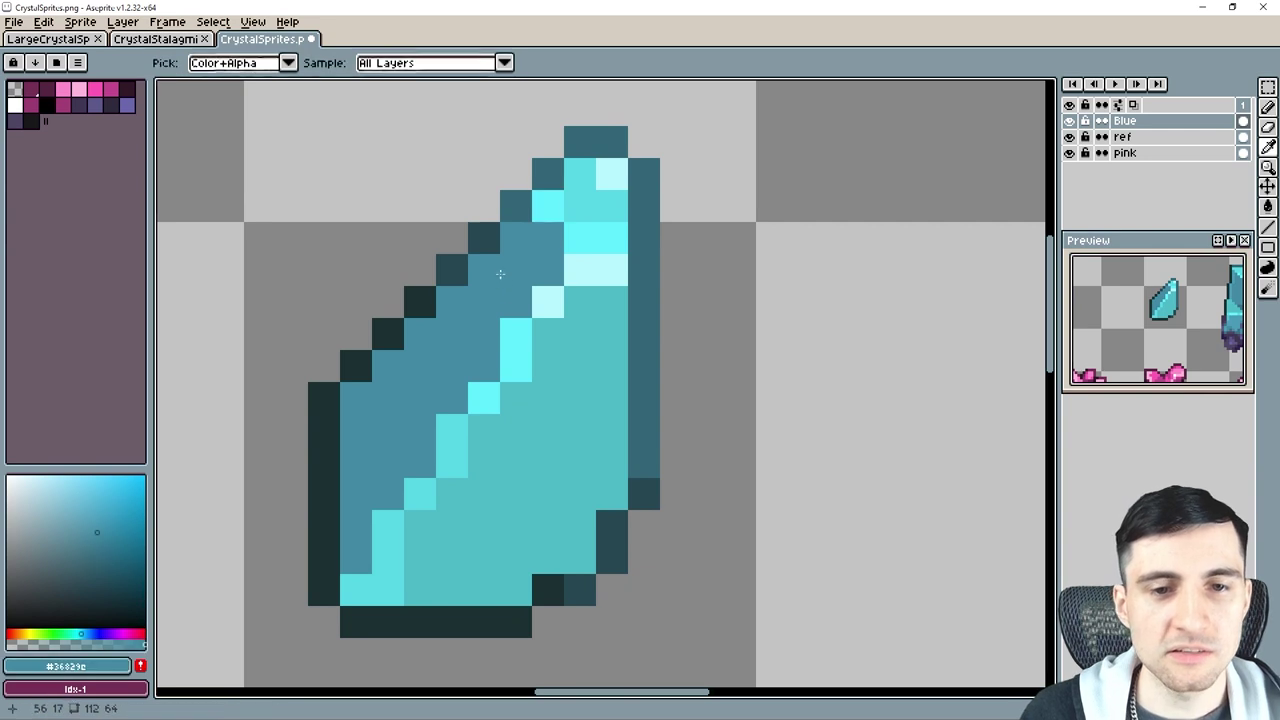
key("alt")
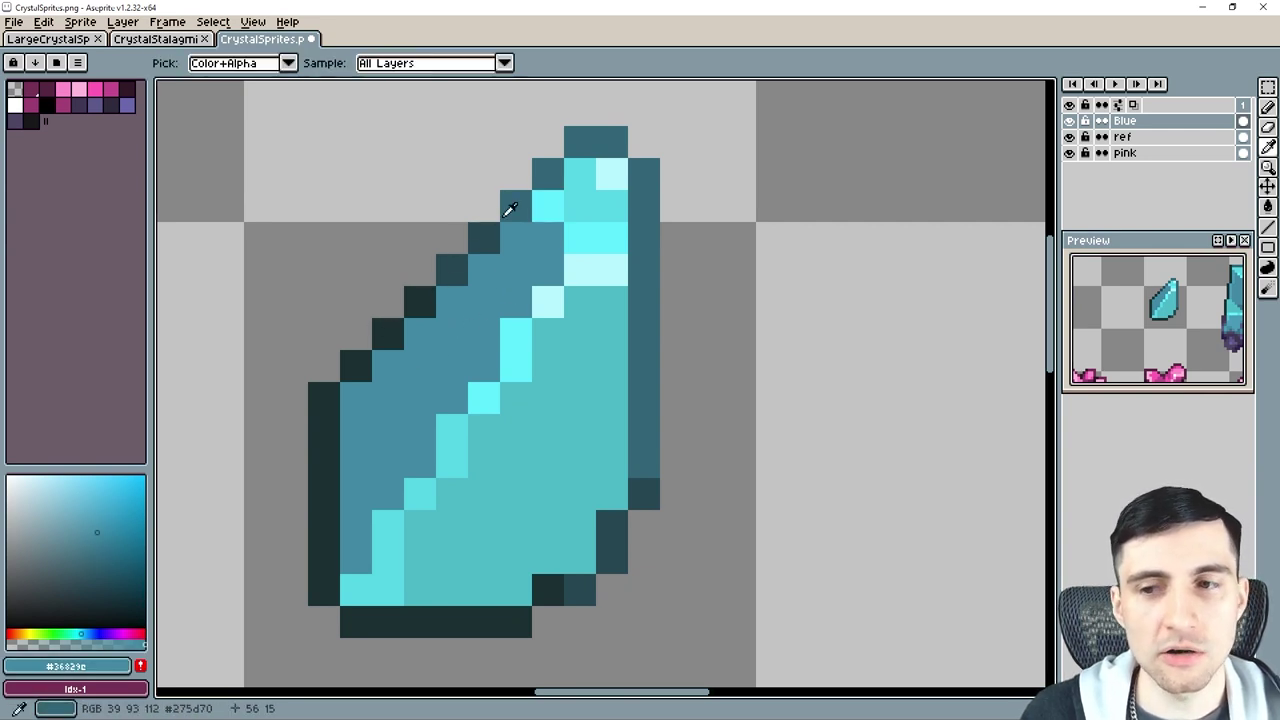
key("alt")
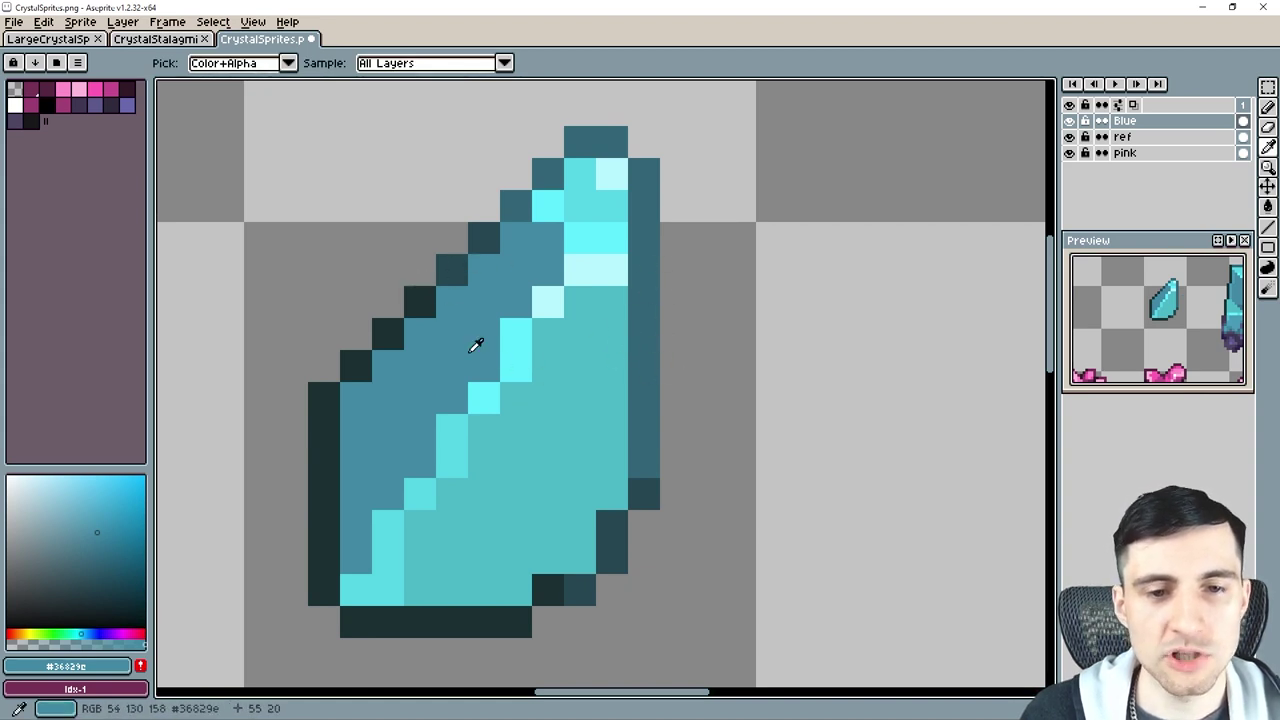
Widen the crystal's right side by one pixel with a #275d70 outline and fill the space inside it.
key("alt")
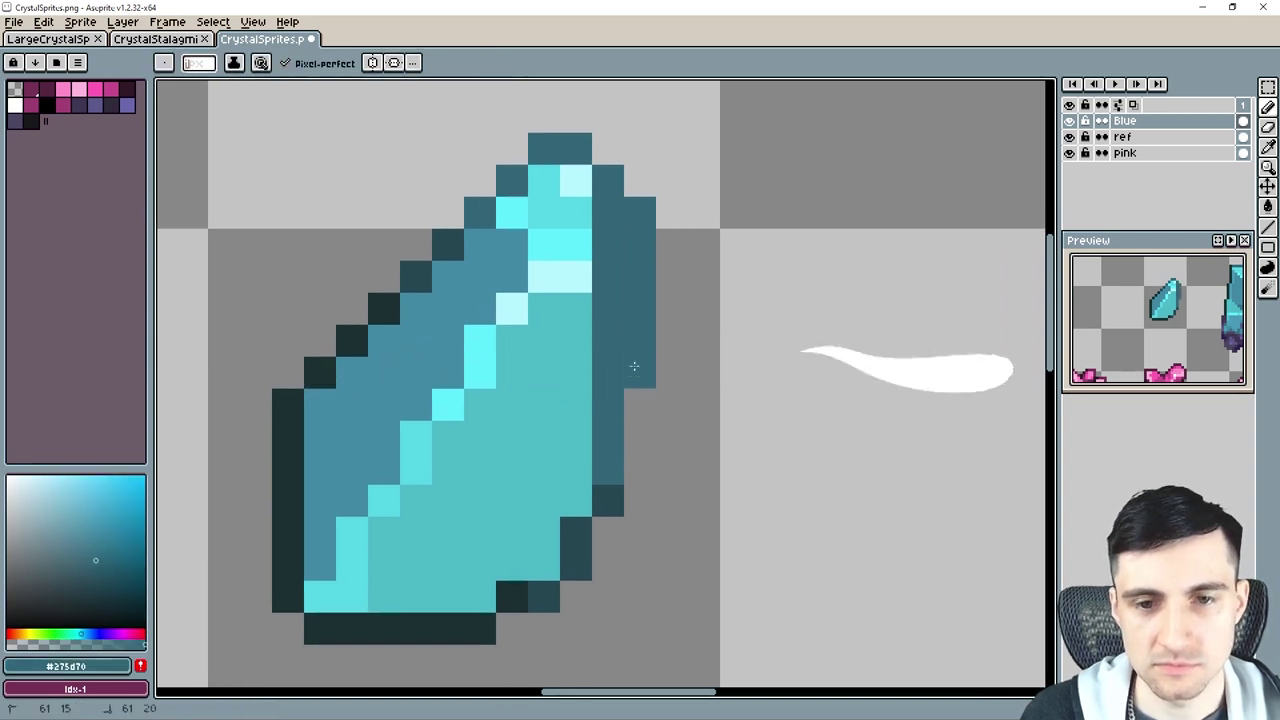
left_click(577, 223, "alt")
left_click_drag(572, 243, 593, 239)
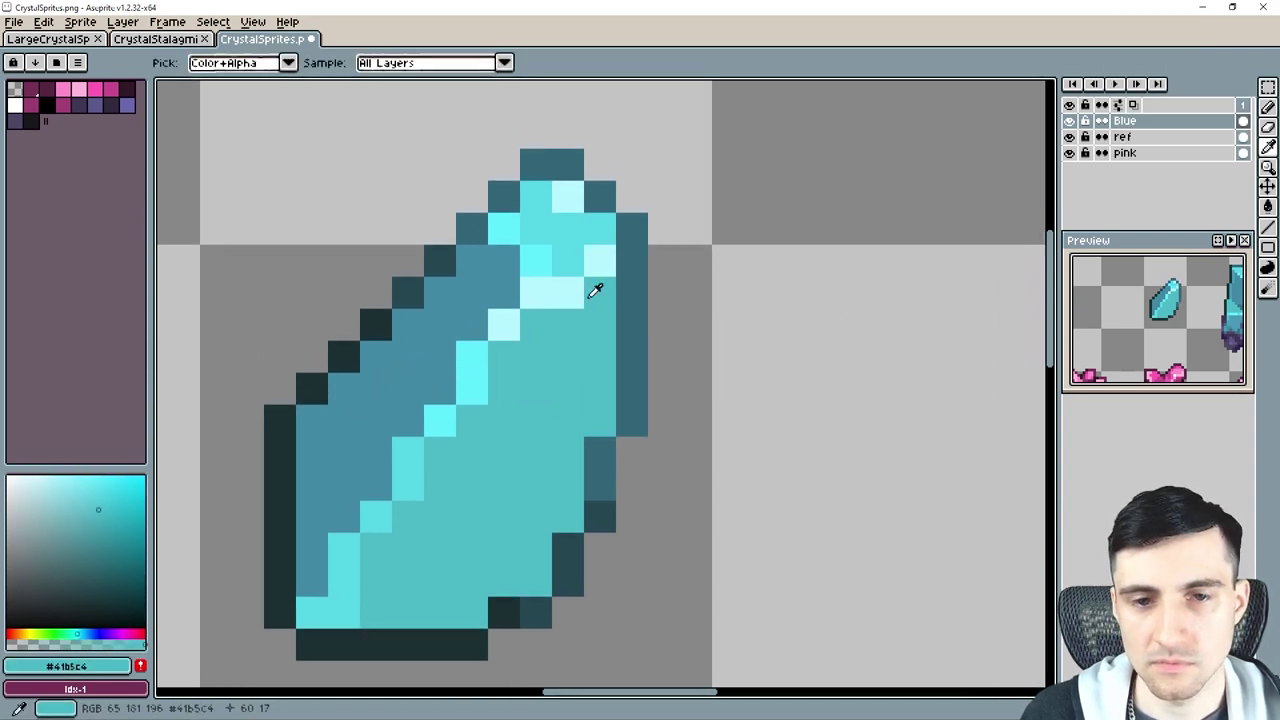
Fill the tip facet with #54ebff and place a #41b5c4 pixel at its lower-left corner.
left_click(594, 286, "alt")
left_click_drag(600, 228, 537, 206)
left_click(511, 268)
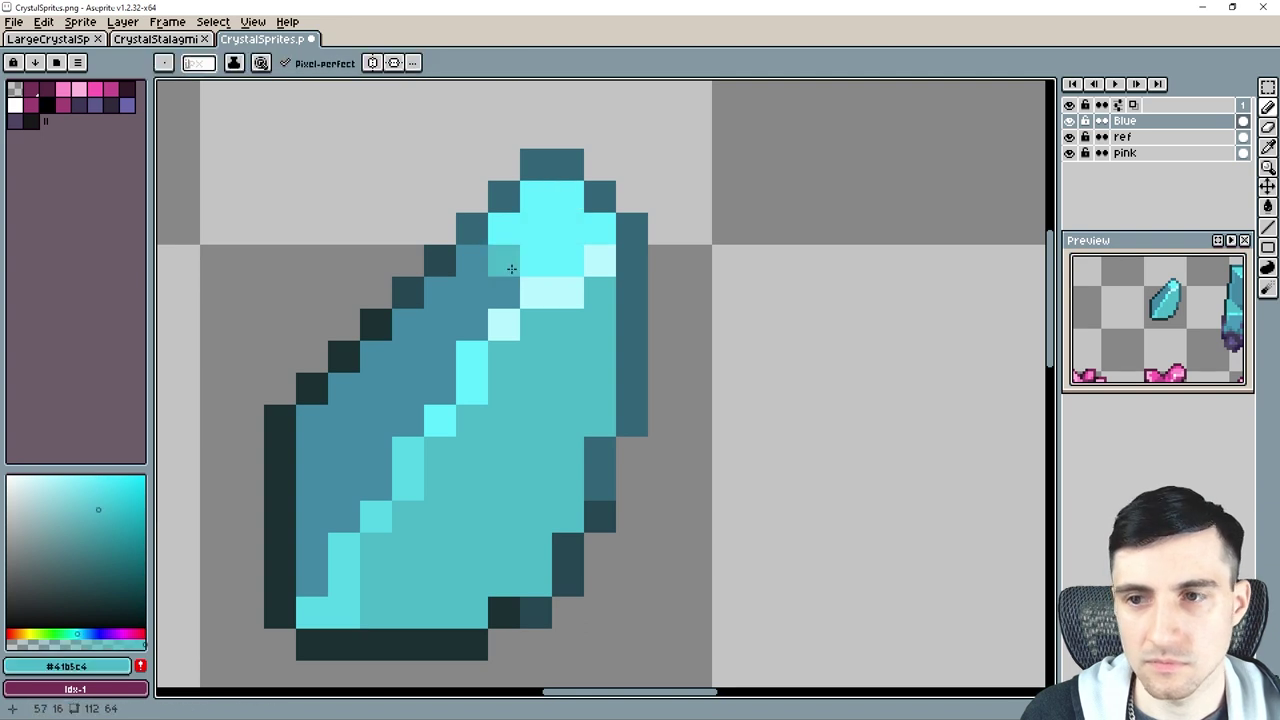
Thicken the upper part of the diagonal ridge highlight with #54ebff pixels on its right side.
left_click_drag(533, 422, 563, 397)
left_click(504, 338, "alt")
left_click_drag(535, 331, 567, 299)
left_click_drag(503, 532, 530, 487)
scroll(529, 477, "down", 2)
scroll(558, 478, "up", 2)
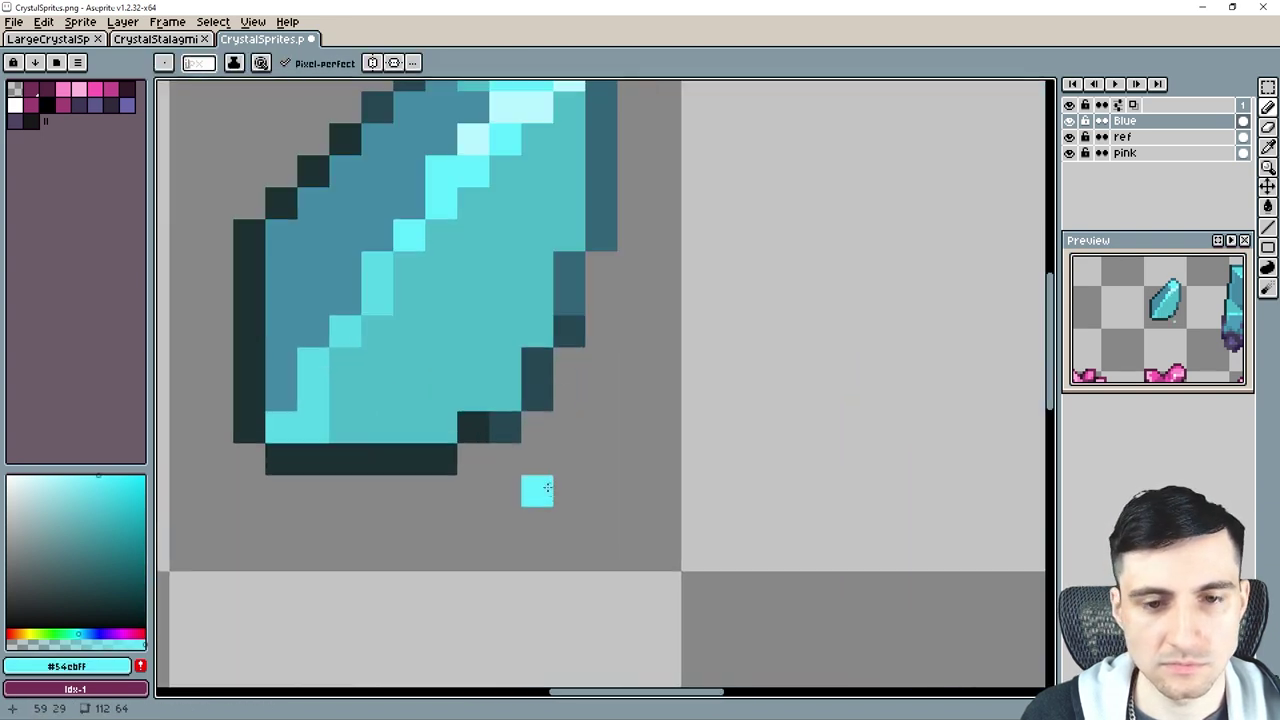
Draw a small pointed crystal over the lower-right corner with a #275d70 outline, #36829e left facet and #54ebff right facet.
scroll(566, 370, "down", 4)
scroll(555, 374, "up", 3)
left_click_drag(554, 312, 592, 392)
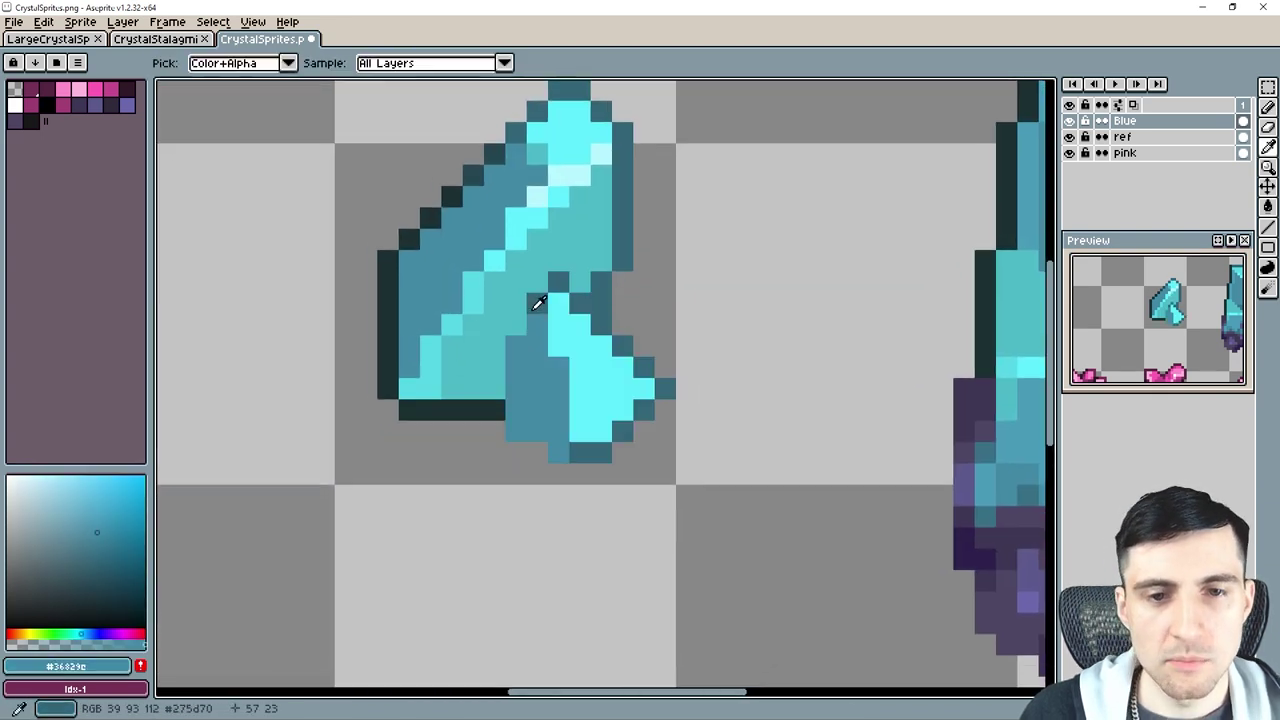
Complete the small crystal's left and bottom outline with #275d70.
left_click(537, 303, "alt")
mouse_move(502, 376)
left_mouse_down()
mouse_move(497, 429)
mouse_move(553, 453)
left_mouse_up()
scroll(540, 260, "up", 2)
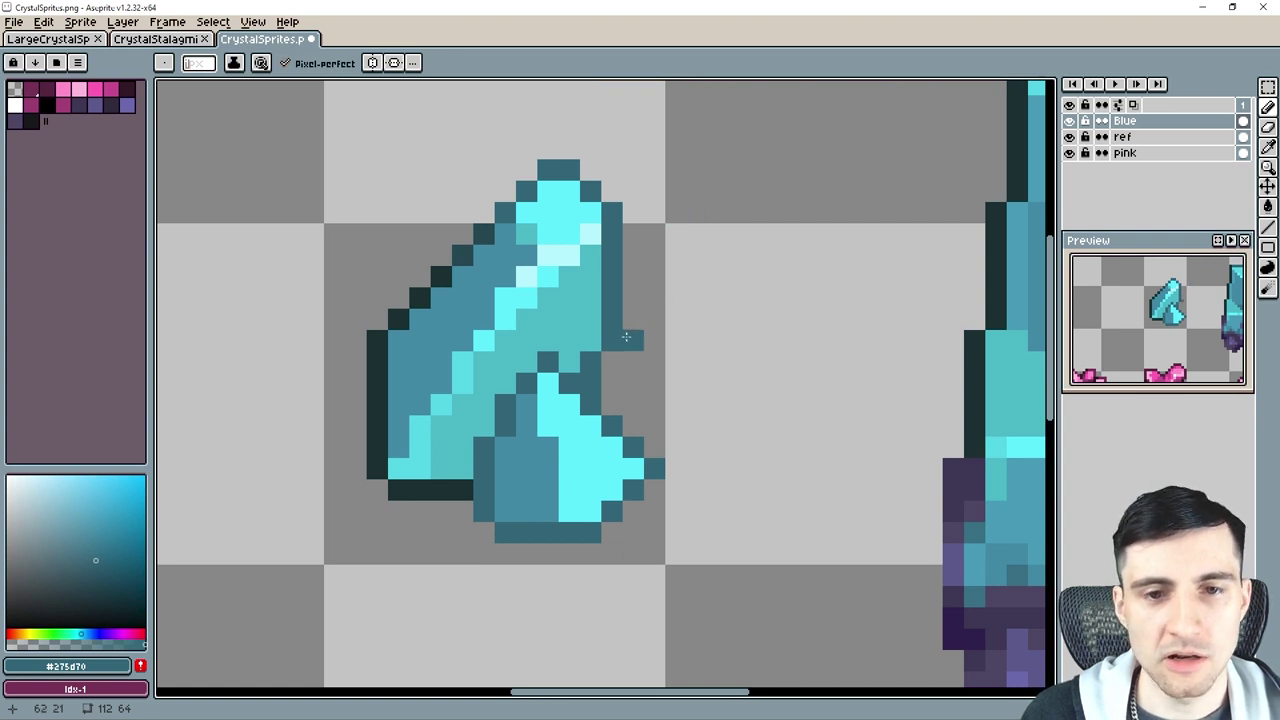
left_click_drag(625, 338, 647, 275)
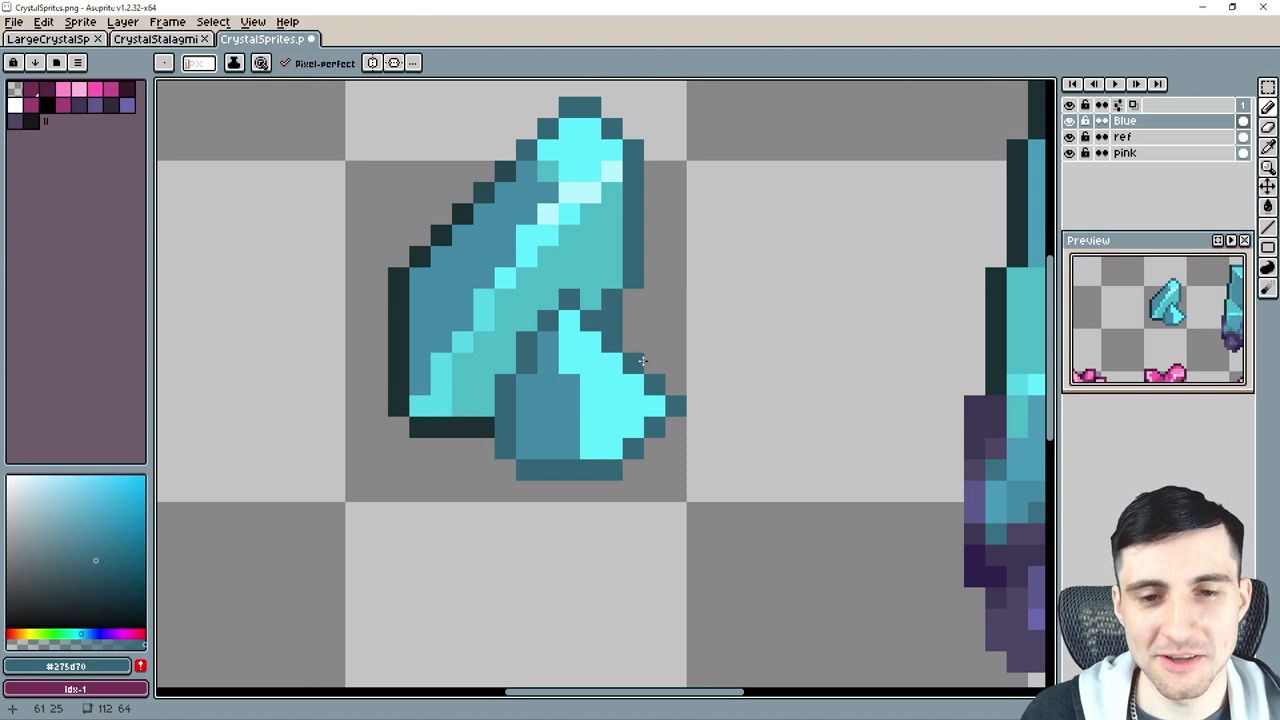
left_click_drag(642, 360, 622, 357)
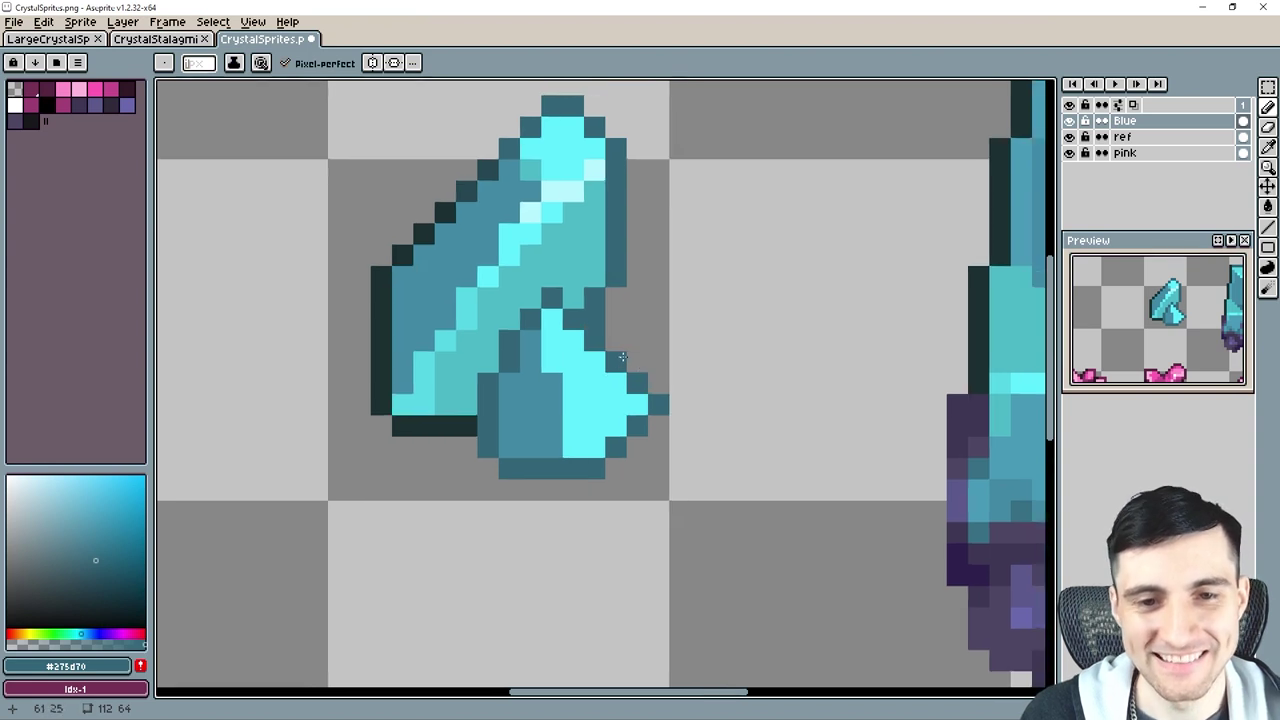
Place #b3f6ff highlight pixels diagonally along the small crystal's upper-right edge.
left_click(570, 356, "alt")
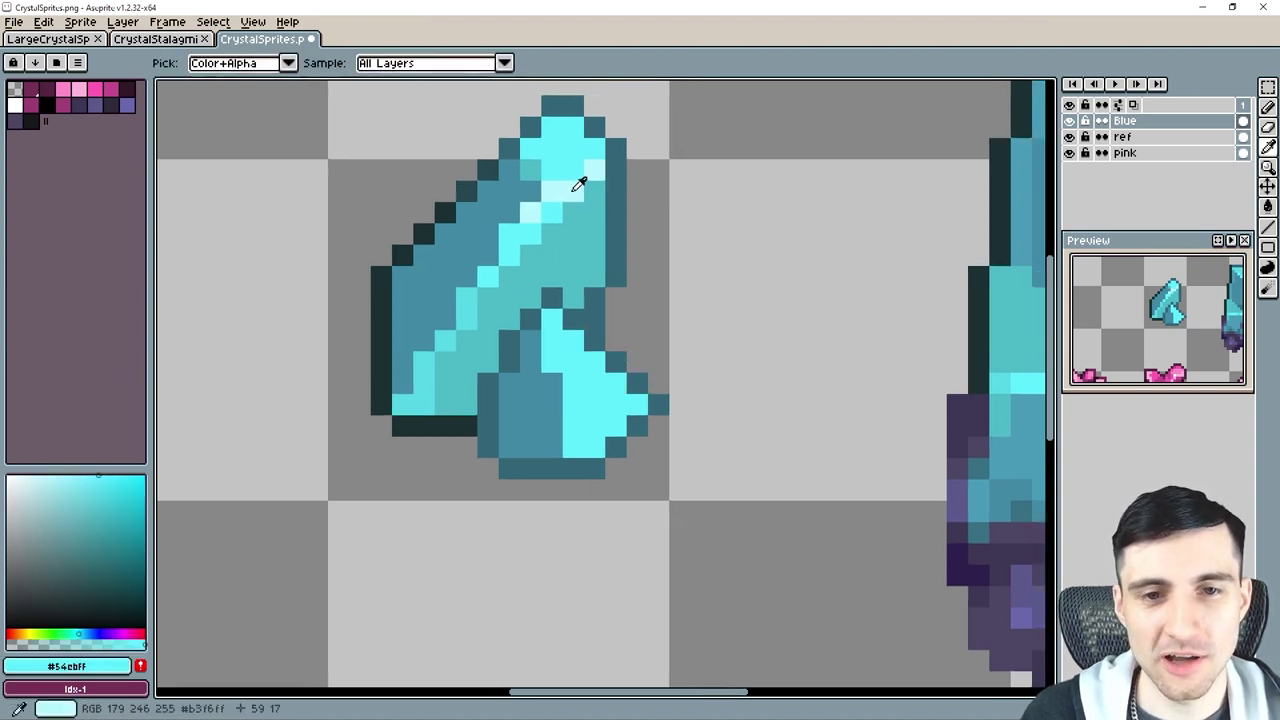
left_click(579, 182, "alt")
left_click(568, 346)
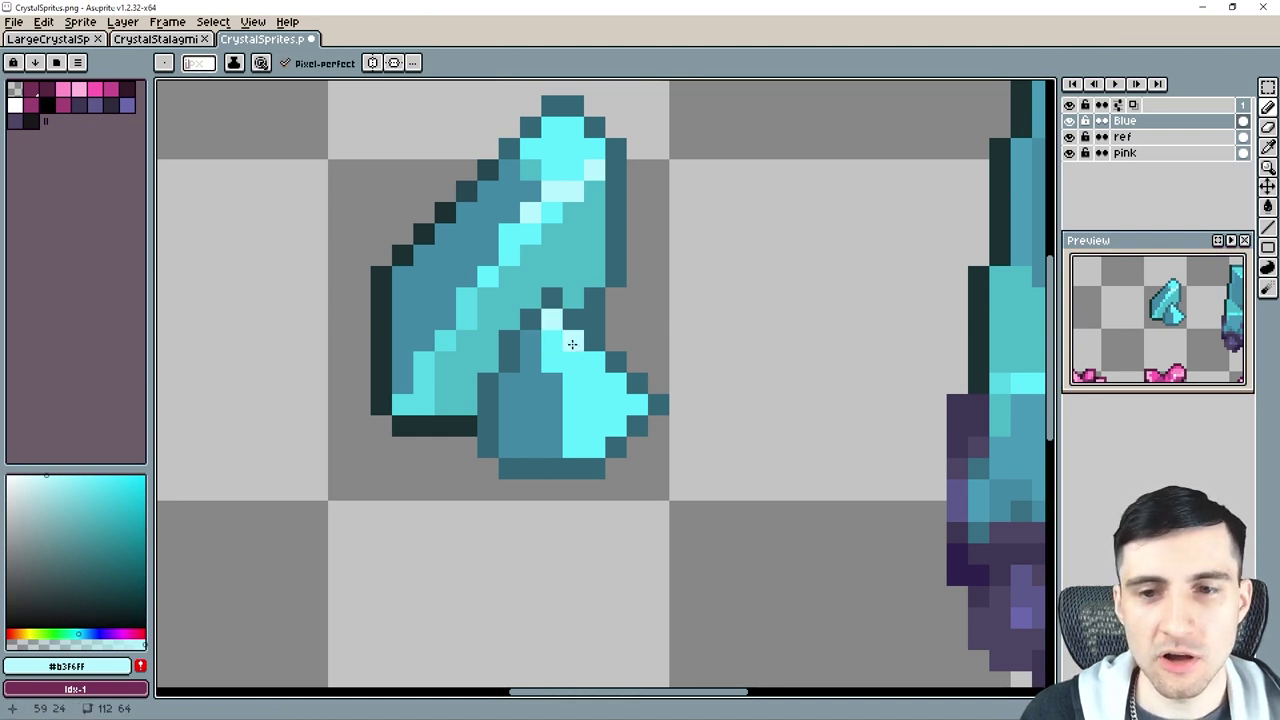
left_click(607, 379)
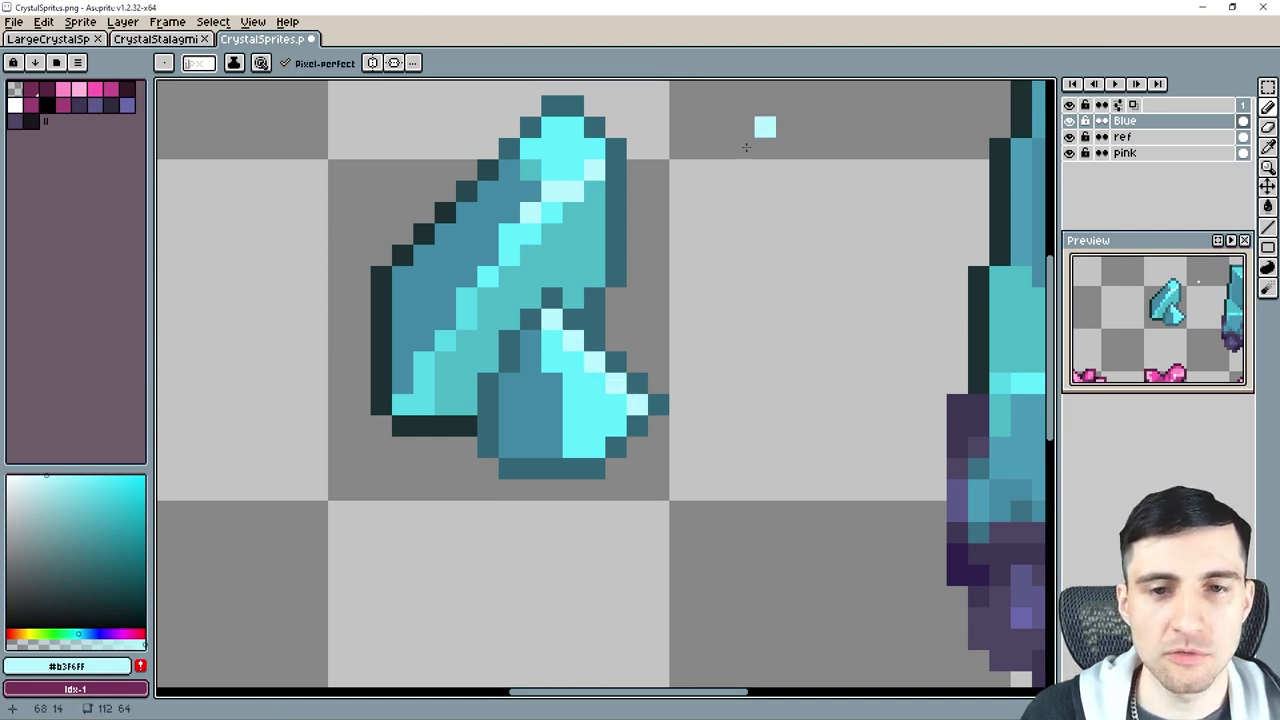
mouse_move(787, 192)
left_mouse_down()
mouse_move(685, 264)
mouse_move(713, 174)
mouse_move(685, 248)
mouse_move(716, 272)
mouse_move(821, 302)
left_mouse_up()
key("ctrl+z")
key("ctrl+z")
key("b")
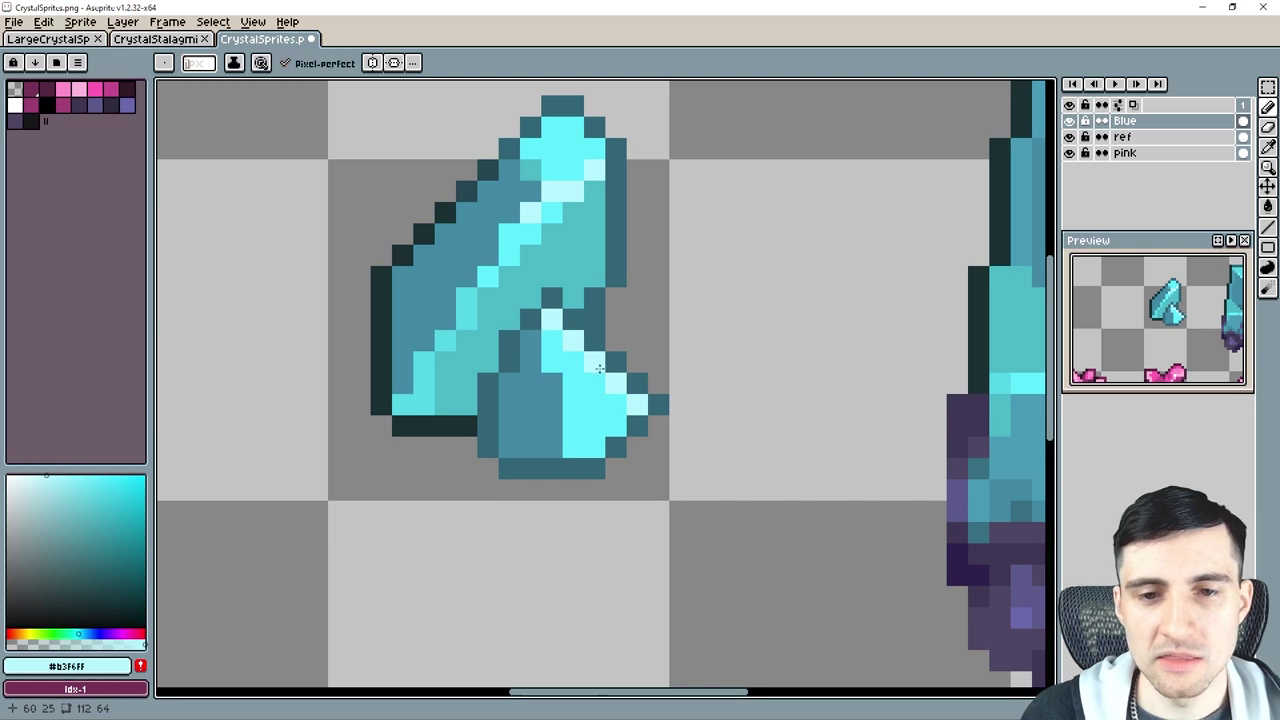
scroll(573, 254, "up", 1)
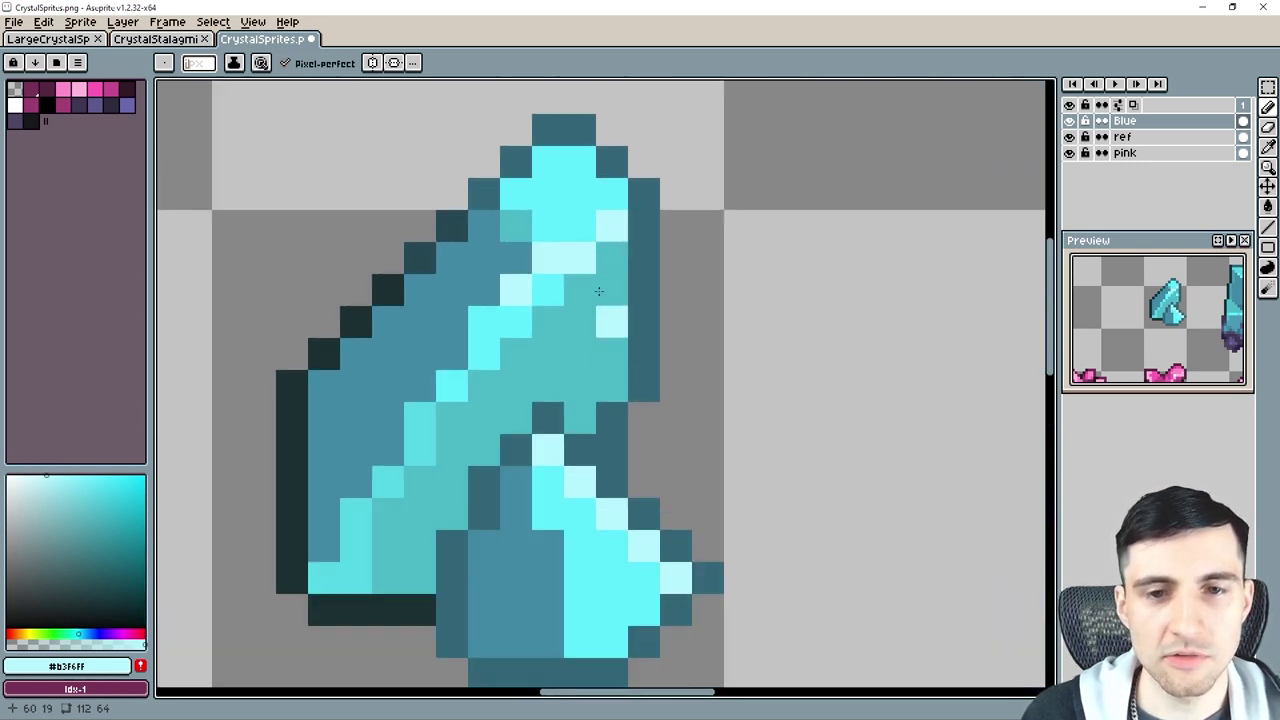
scroll(600, 257, "down", 1)
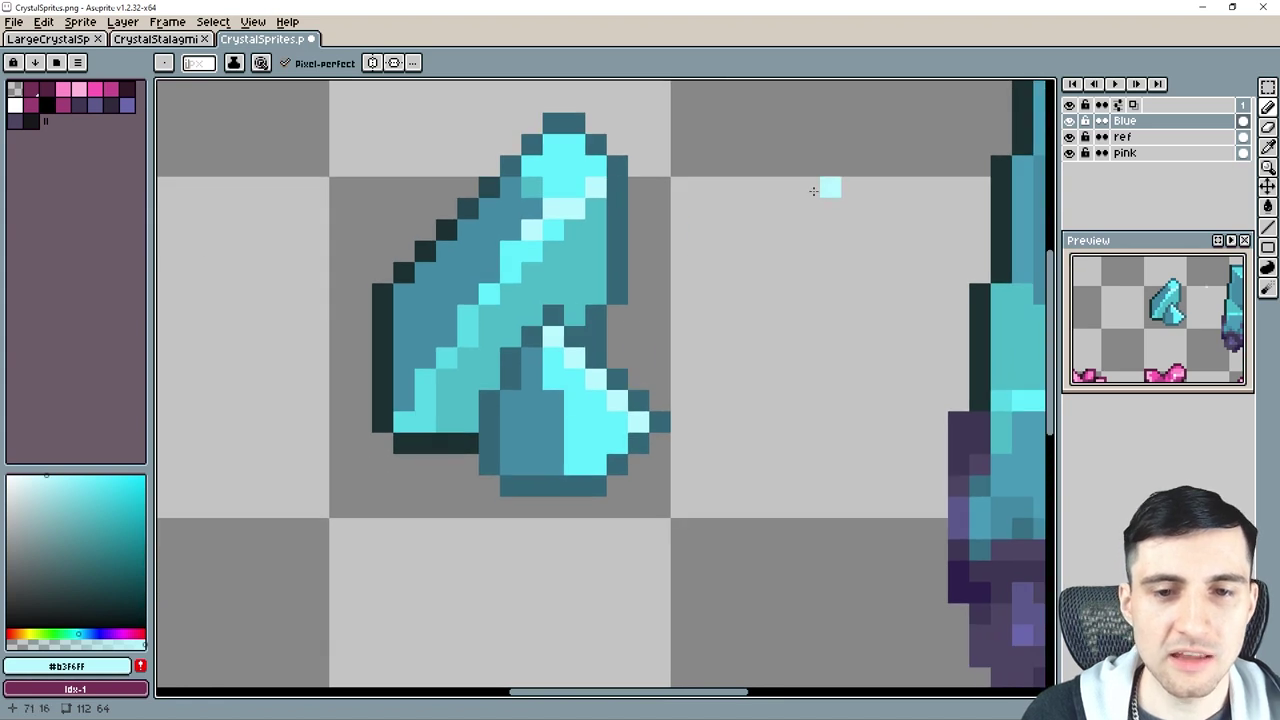
left_click_drag(758, 251, 737, 277)
left_click_drag(660, 320, 697, 291)
scroll(668, 308, "up", 1)
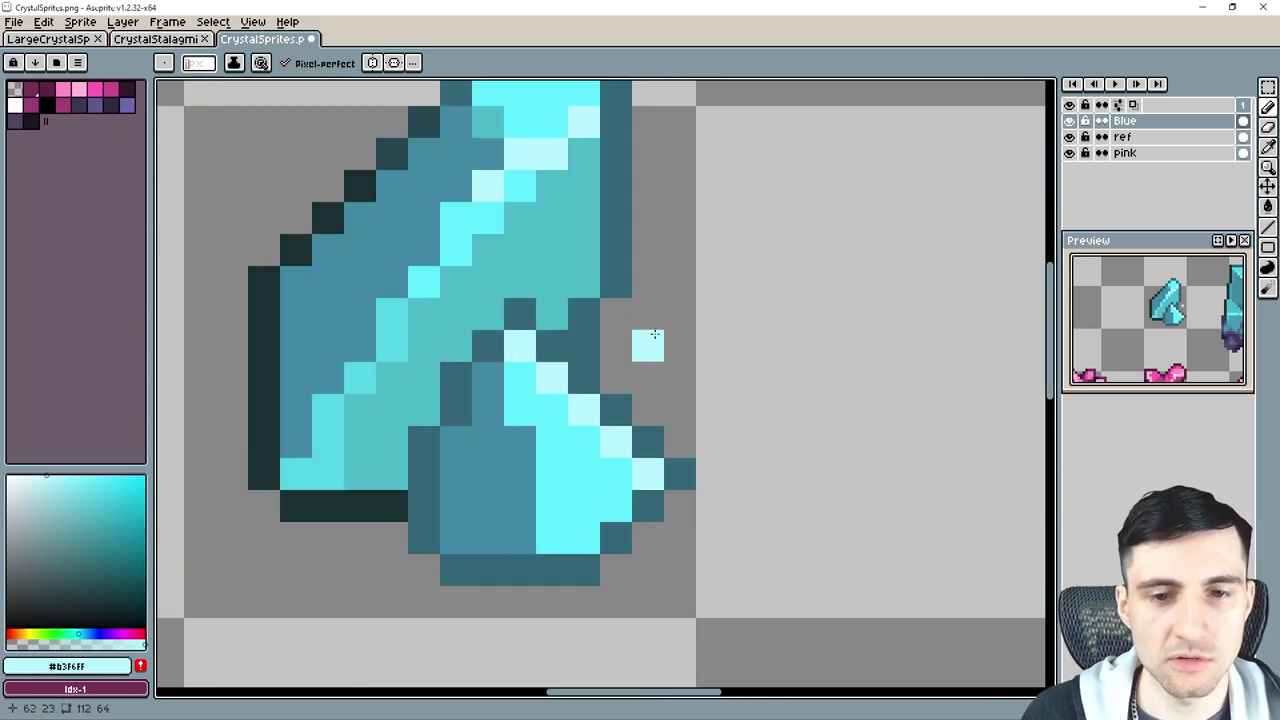
Try a #4bd1e3 strip along the boundary between the small crystal's dark and bright facets.
left_click(514, 480, "alt")
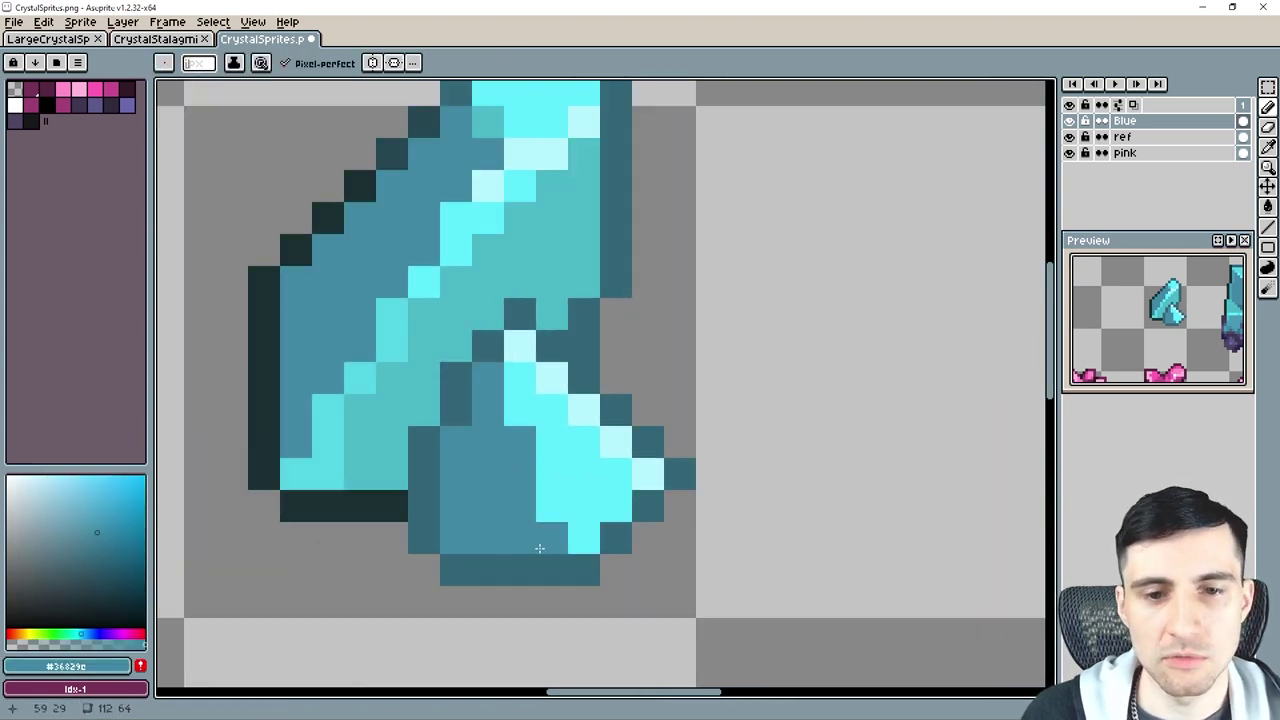
left_click(458, 256, "alt")
left_click(396, 315, "alt")
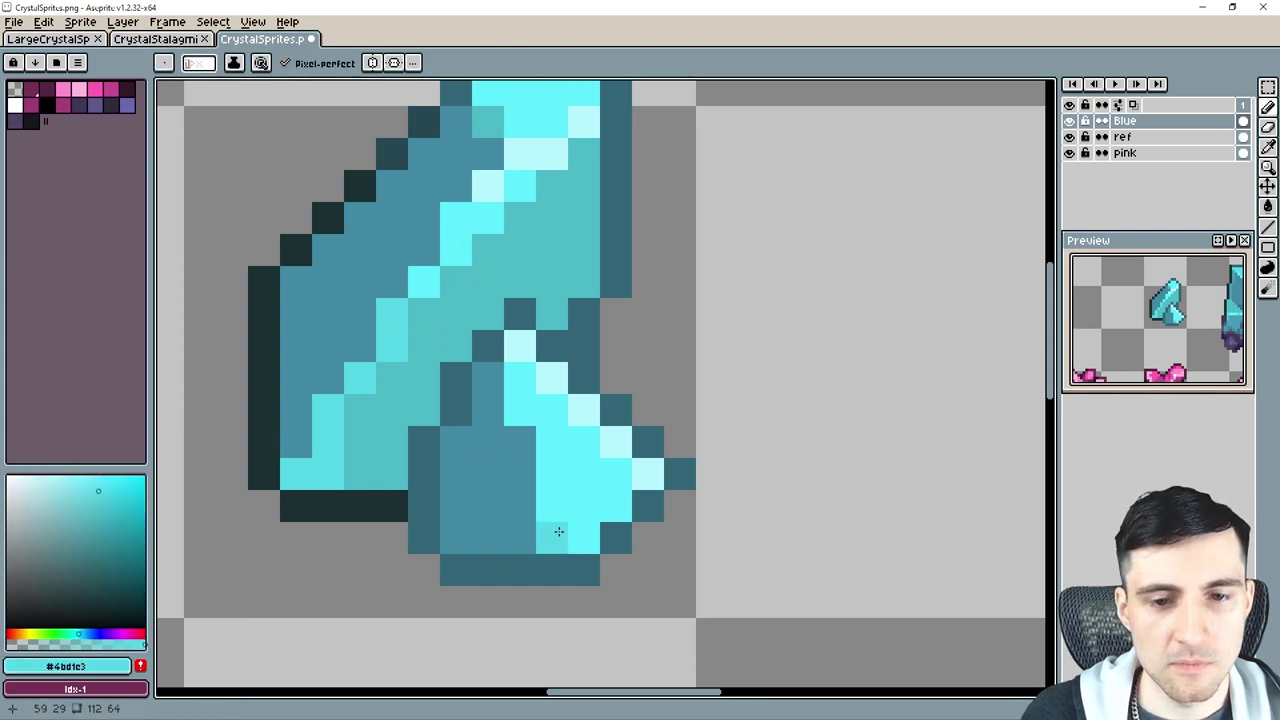
left_click_drag(558, 532, 492, 386)
scroll(534, 498, "down", 1)
left_click_drag(542, 517, 552, 488)
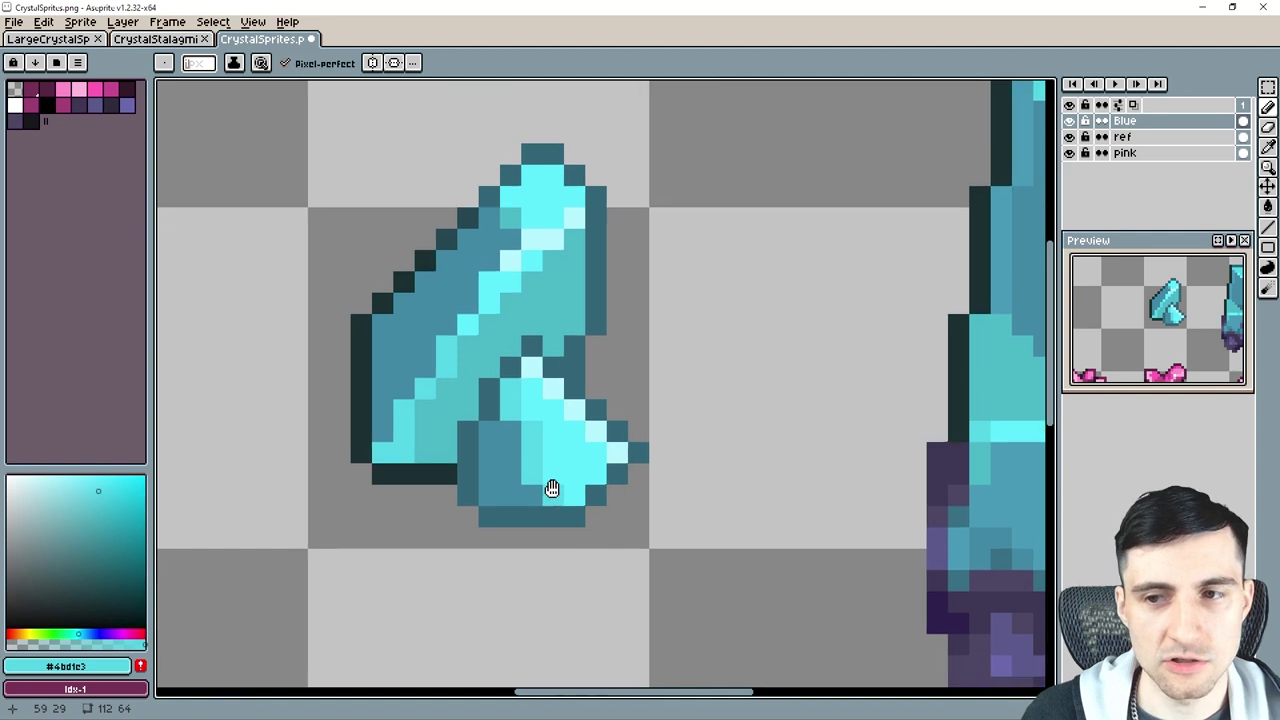
Shade the boundary between the small crystal's two facets with #41b5c4 from its upper left down to the base.
left_click(514, 326, "alt")
mouse_move(514, 411)
left_mouse_down()
mouse_move(514, 393)
mouse_move(551, 484)
left_mouse_up()
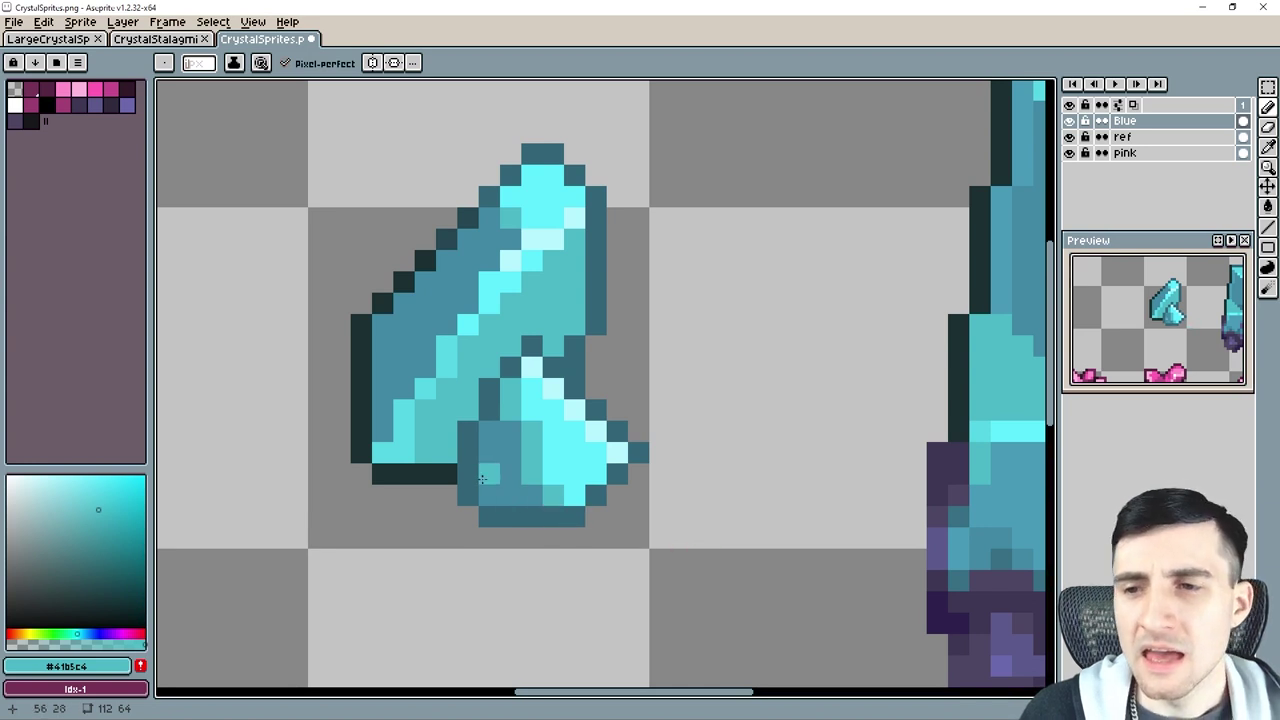
scroll(481, 478, "up", 2)
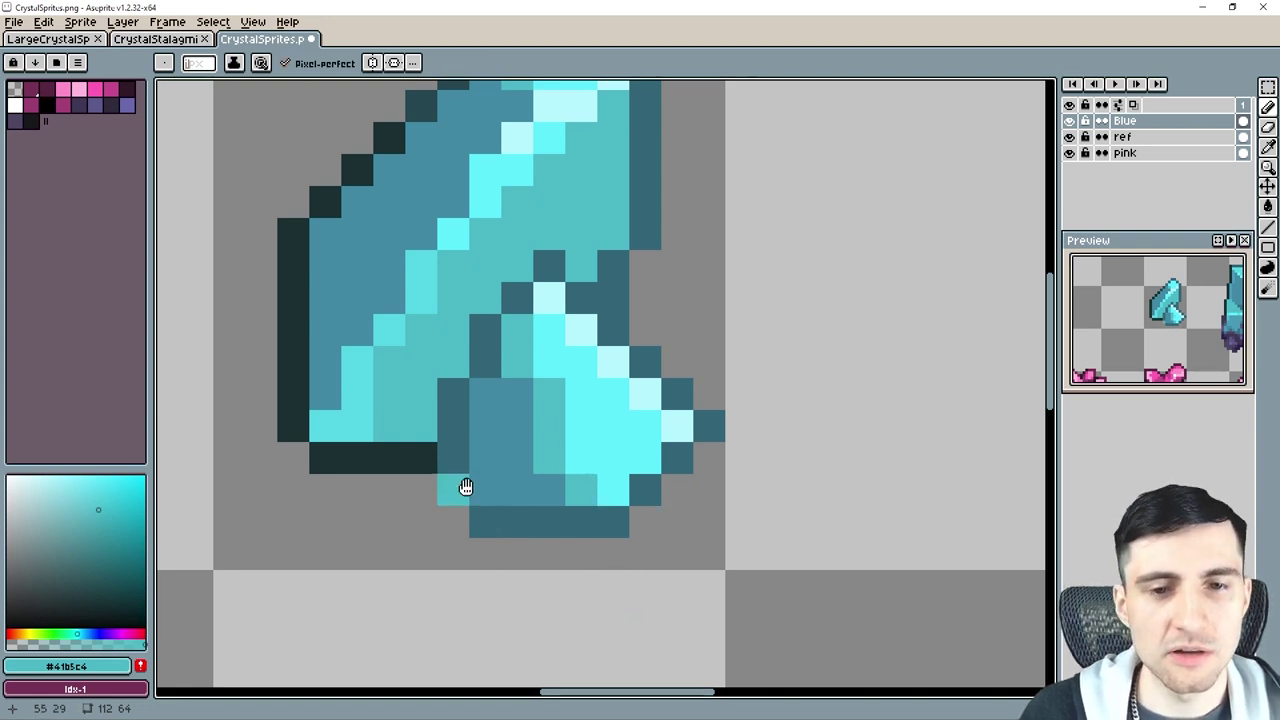
left_click_drag(471, 487, 493, 497)
left_click(517, 371, "alt")
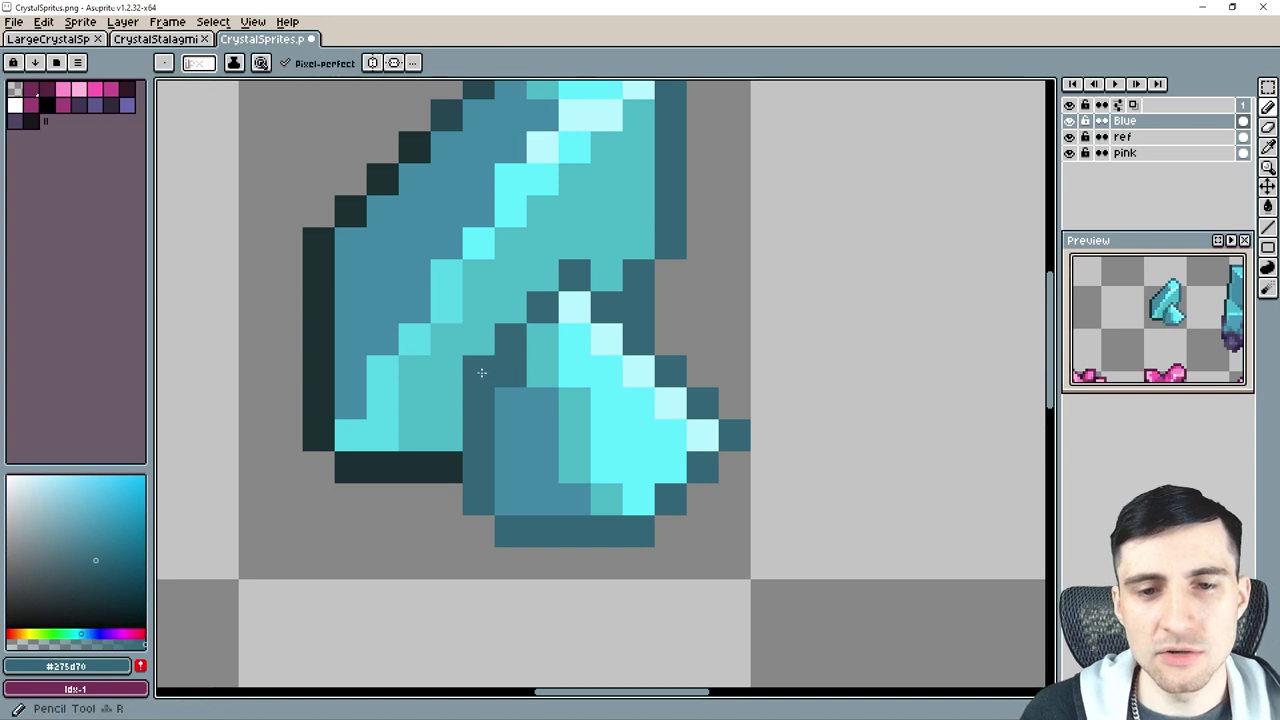
scroll(481, 372, "down", 2)
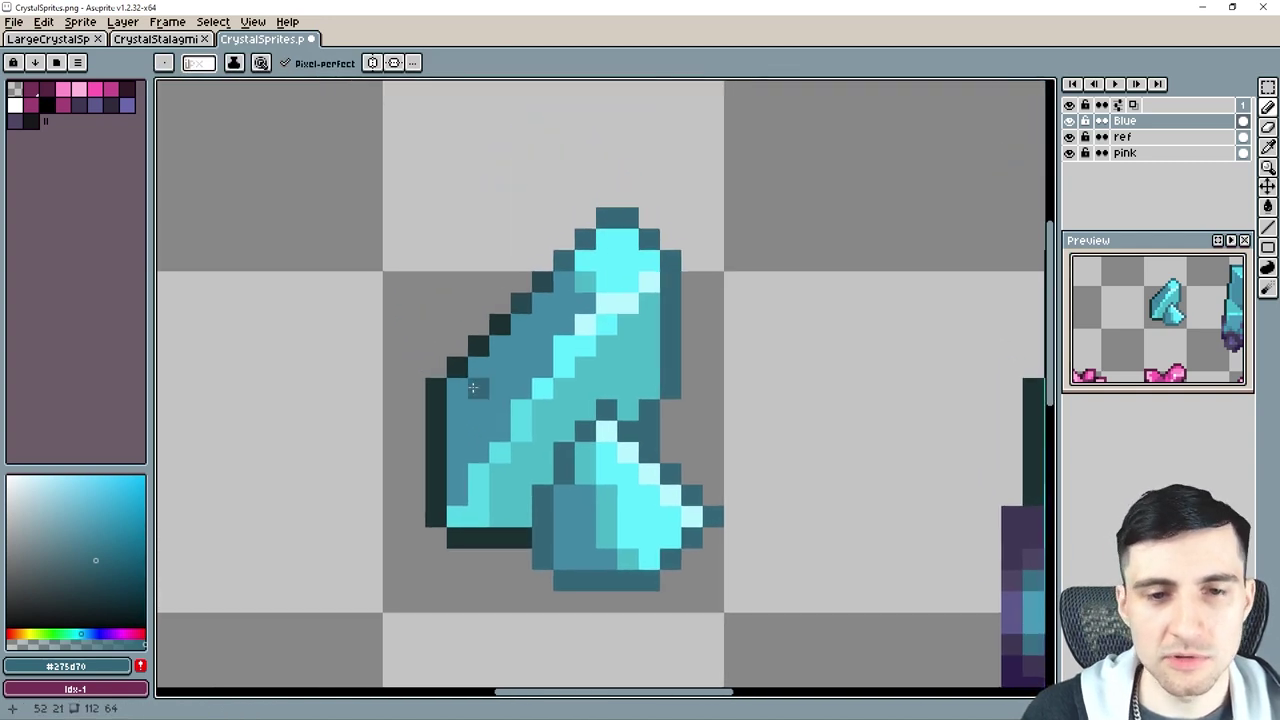
Outline an upright pointed crystal in #0d2326 against the left side of the large slanted crystal.
left_click(476, 343, "alt")
left_click(477, 318)
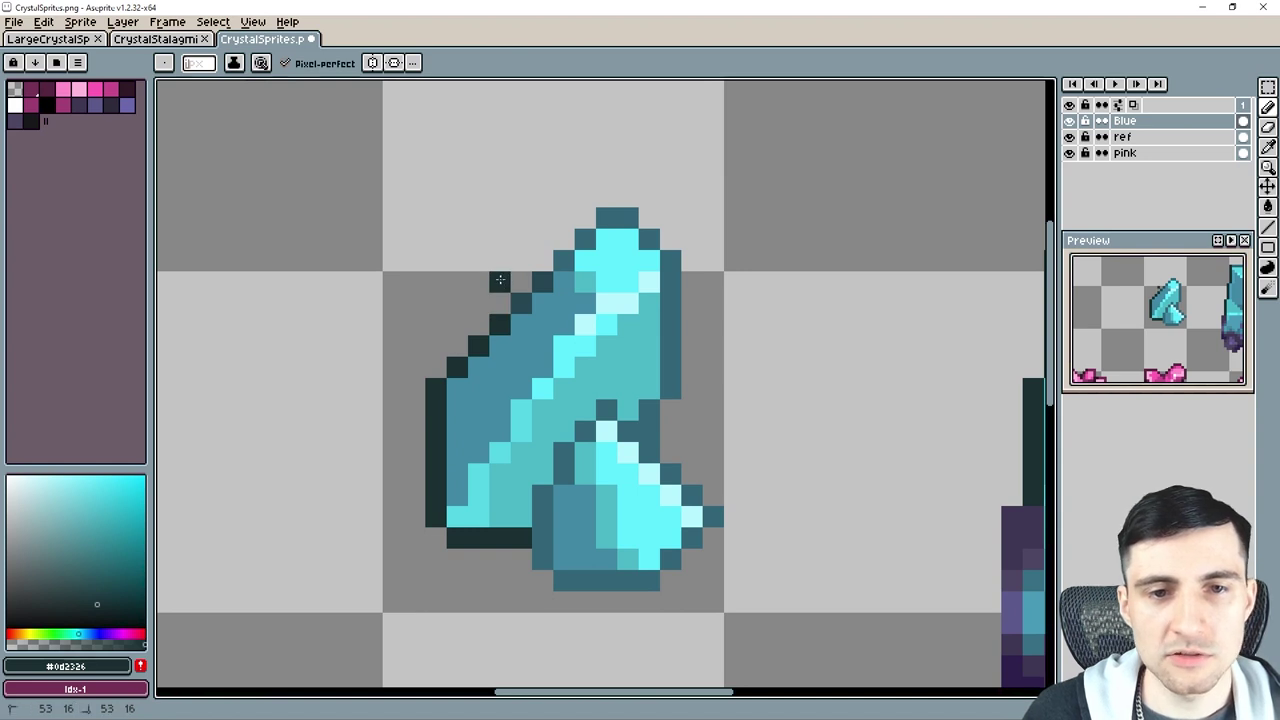
left_click_drag(499, 279, 500, 298)
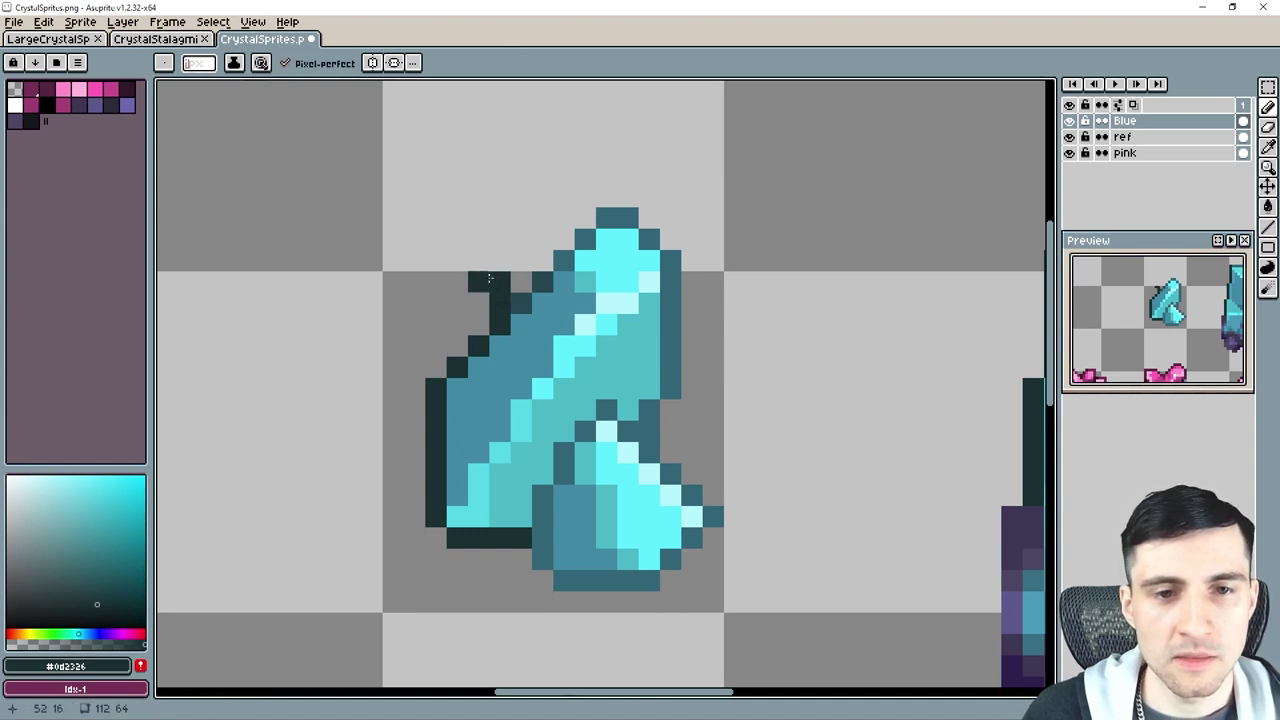
left_click(479, 261)
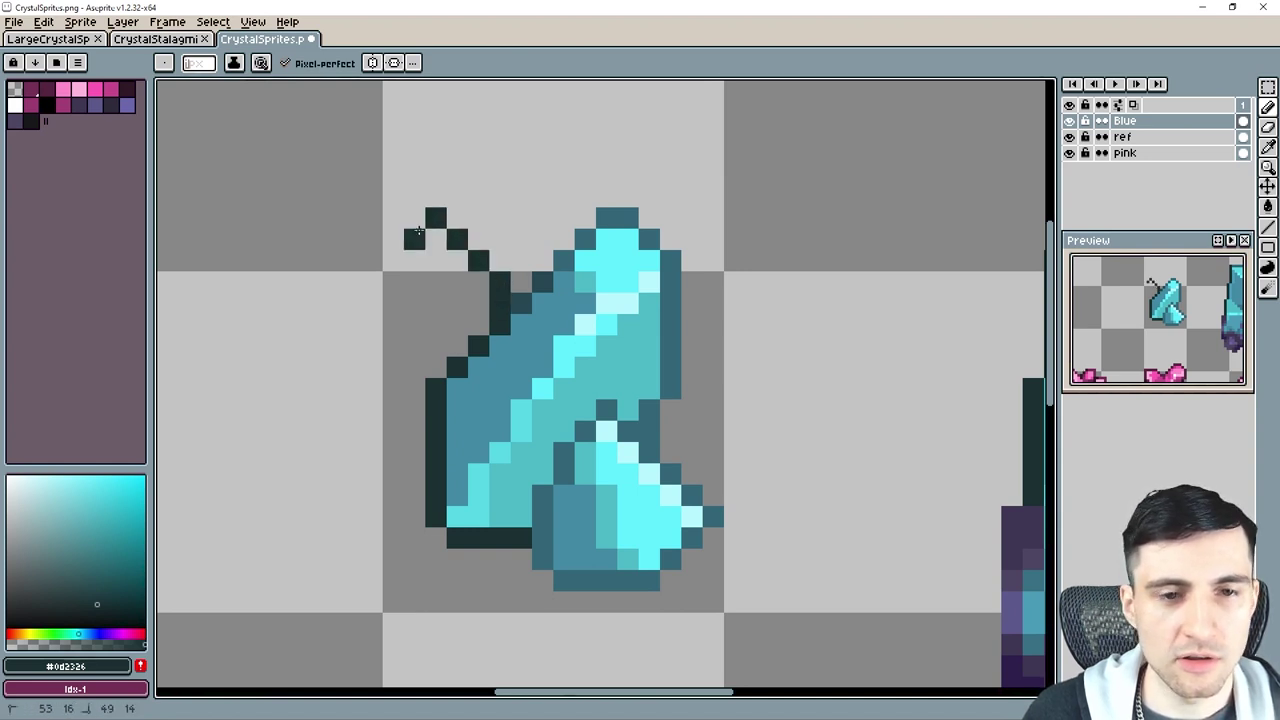
mouse_move(388, 263)
left_mouse_down()
mouse_move(350, 326)
mouse_move(381, 496)
mouse_move(415, 516)
left_mouse_up()
Divide the new left crystal into three facets with #0d2326 inner lines meeting below its tip.
left_click(378, 302)
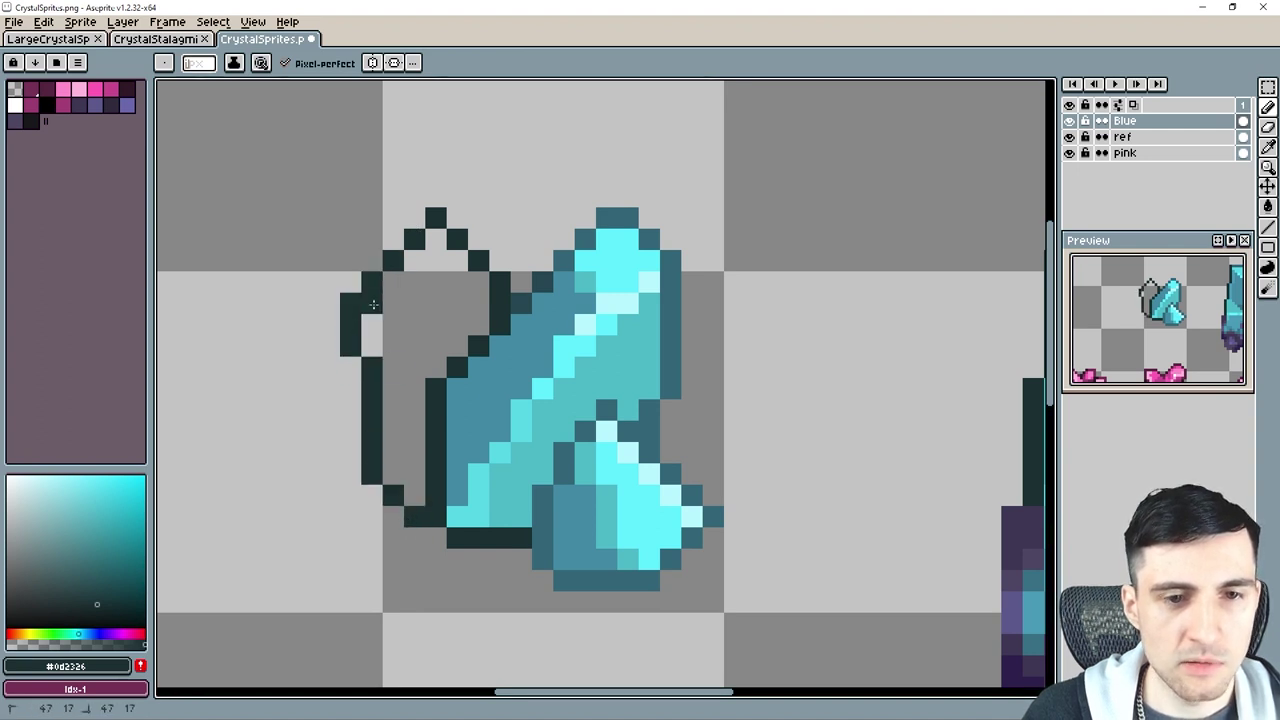
left_click(393, 304)
left_click_drag(421, 331, 436, 367)
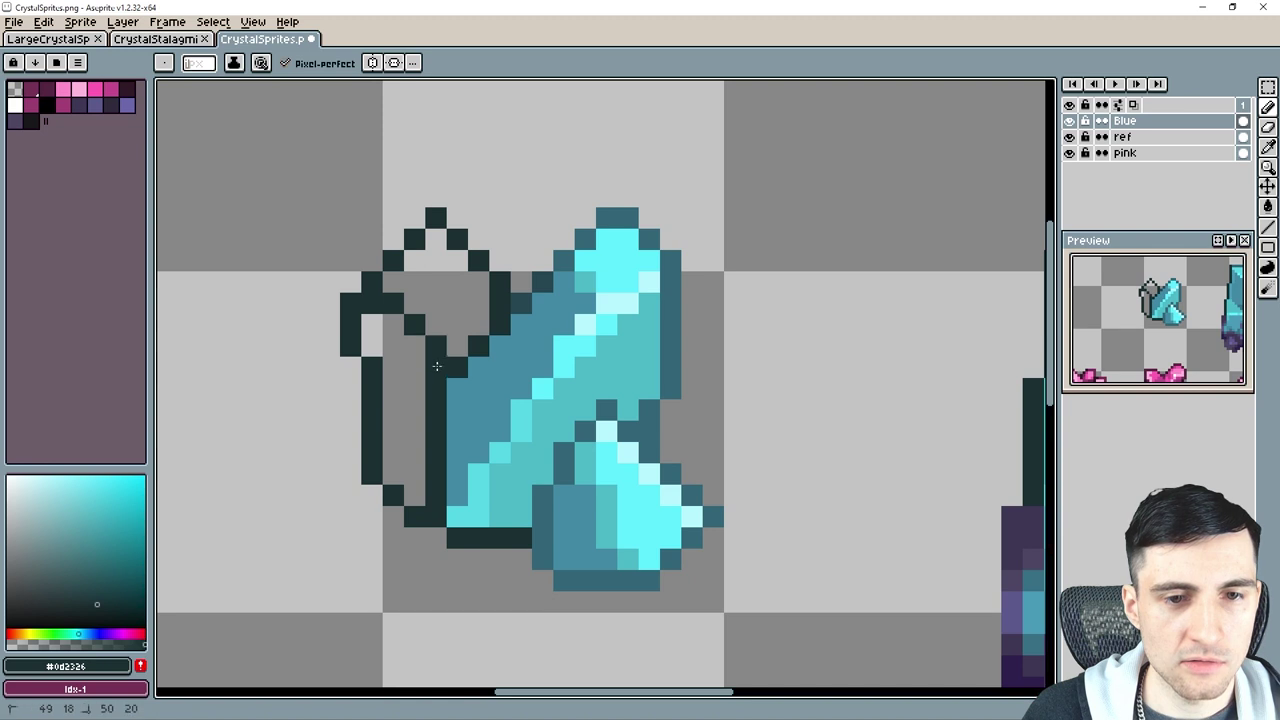
left_click_drag(423, 314, 436, 282)
Fill the left crystal's upper facet with #54ebff, its right facet with #41b5c4 and its tall lower facet with #36829e.
key("g")
left_click(623, 251, "alt")
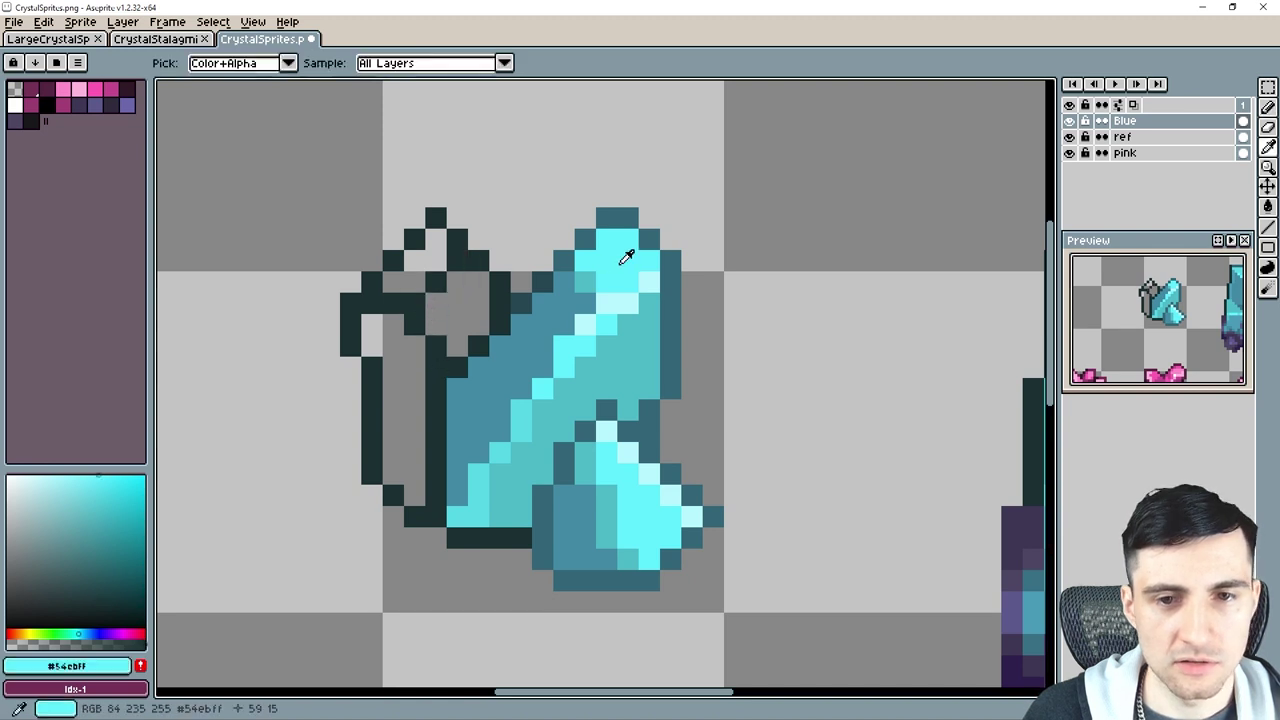
left_click(434, 263)
left_click(414, 280)
left_click(436, 240)
left_click(634, 334, "alt")
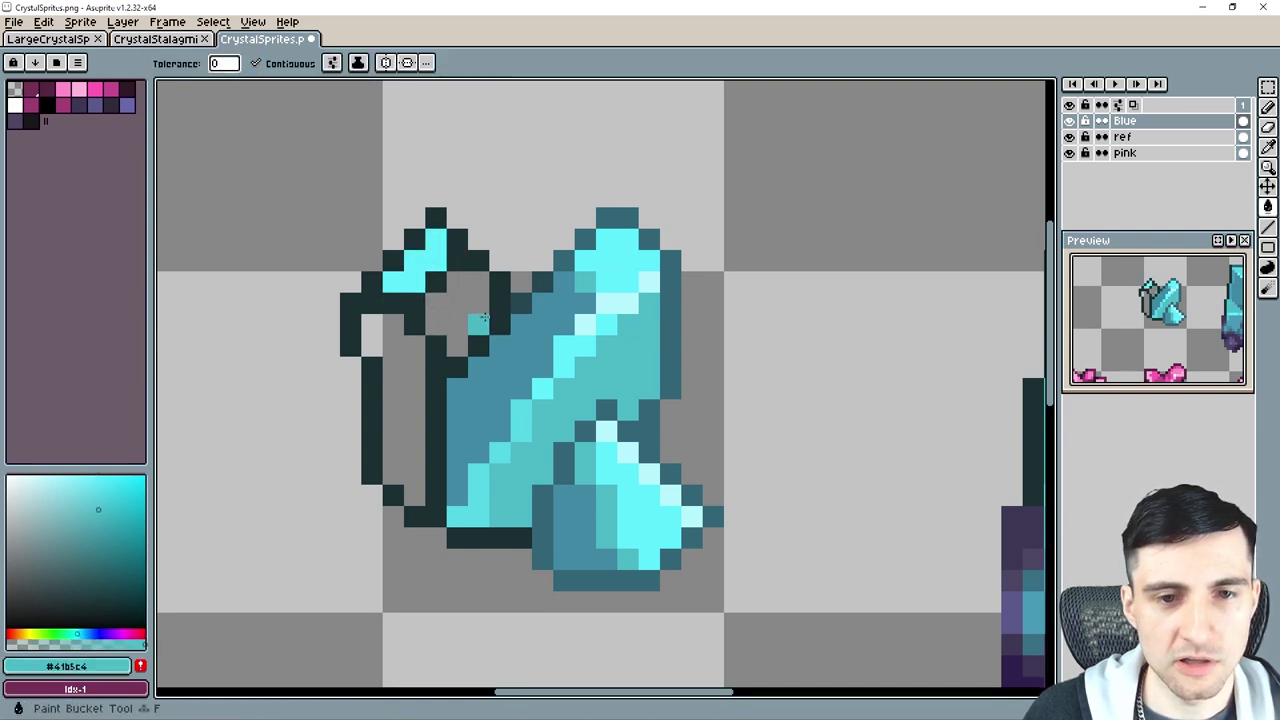
left_click(460, 300)
left_click(492, 370)
left_click(485, 378, "alt")
left_click(411, 391)
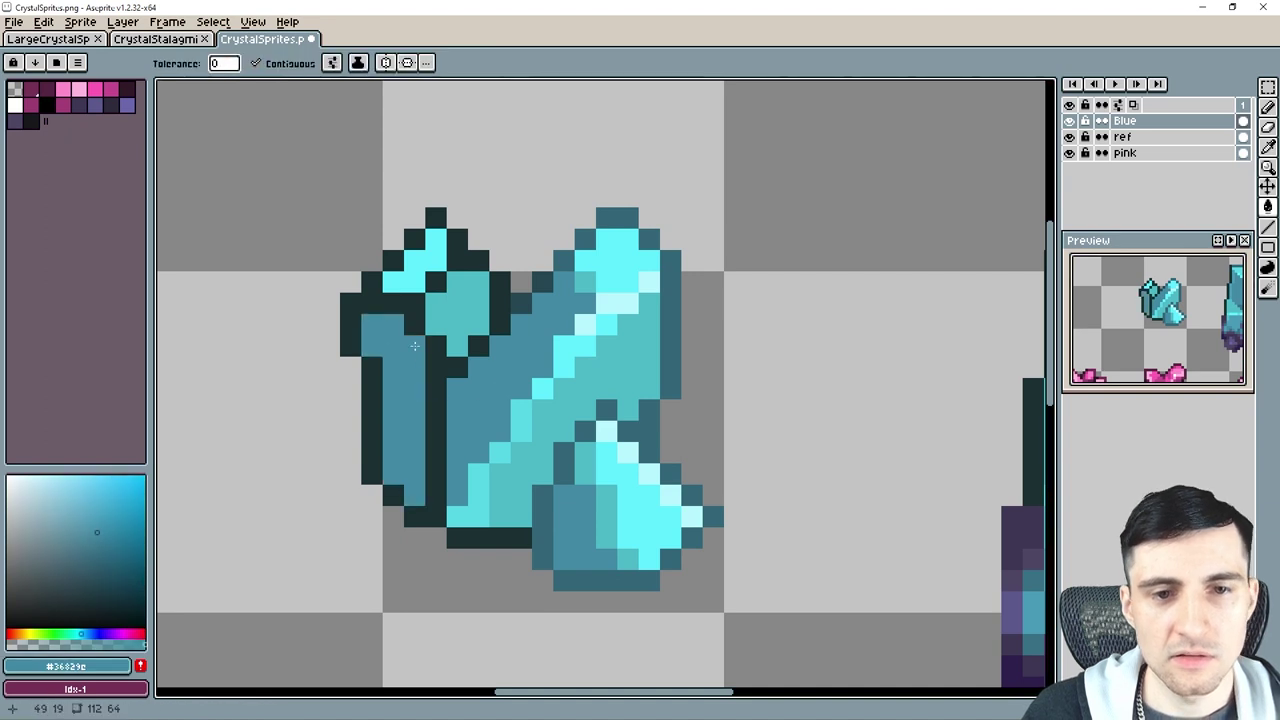
Try filling the left crystal's tall lower facet with #0d2326, and undo the fill.
left_click_drag(484, 383, 488, 396)
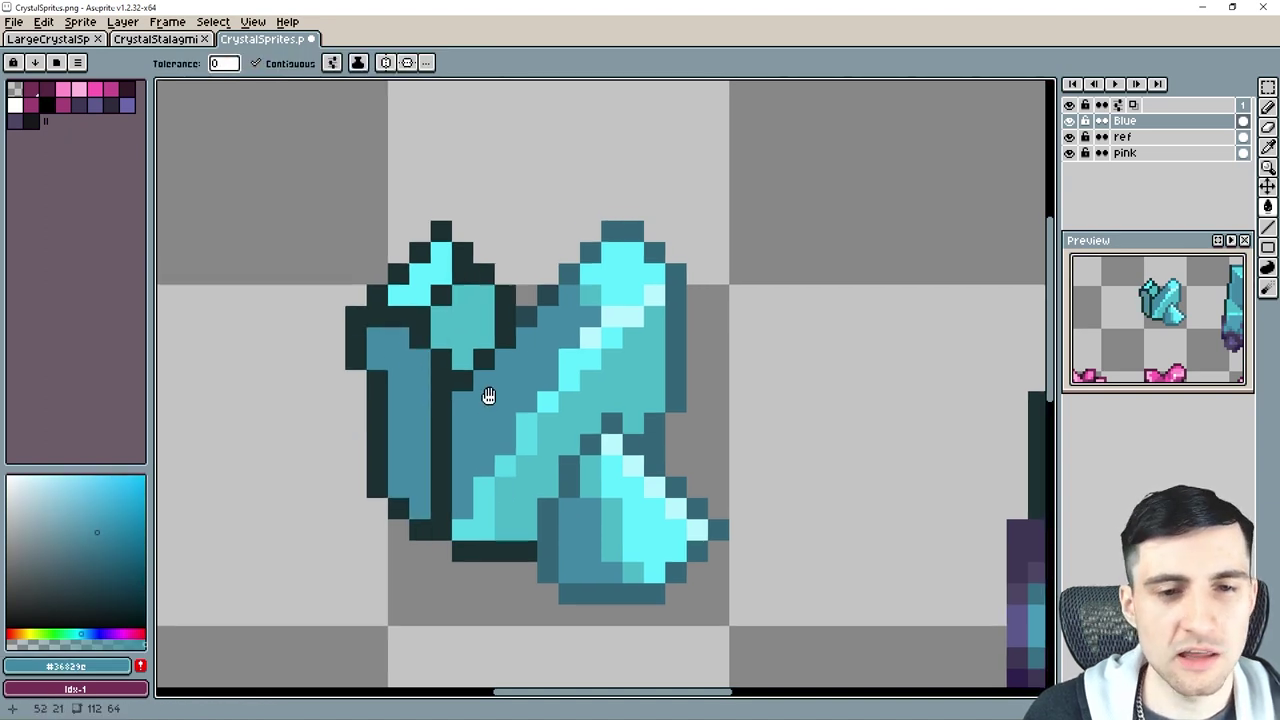
left_click(464, 355)
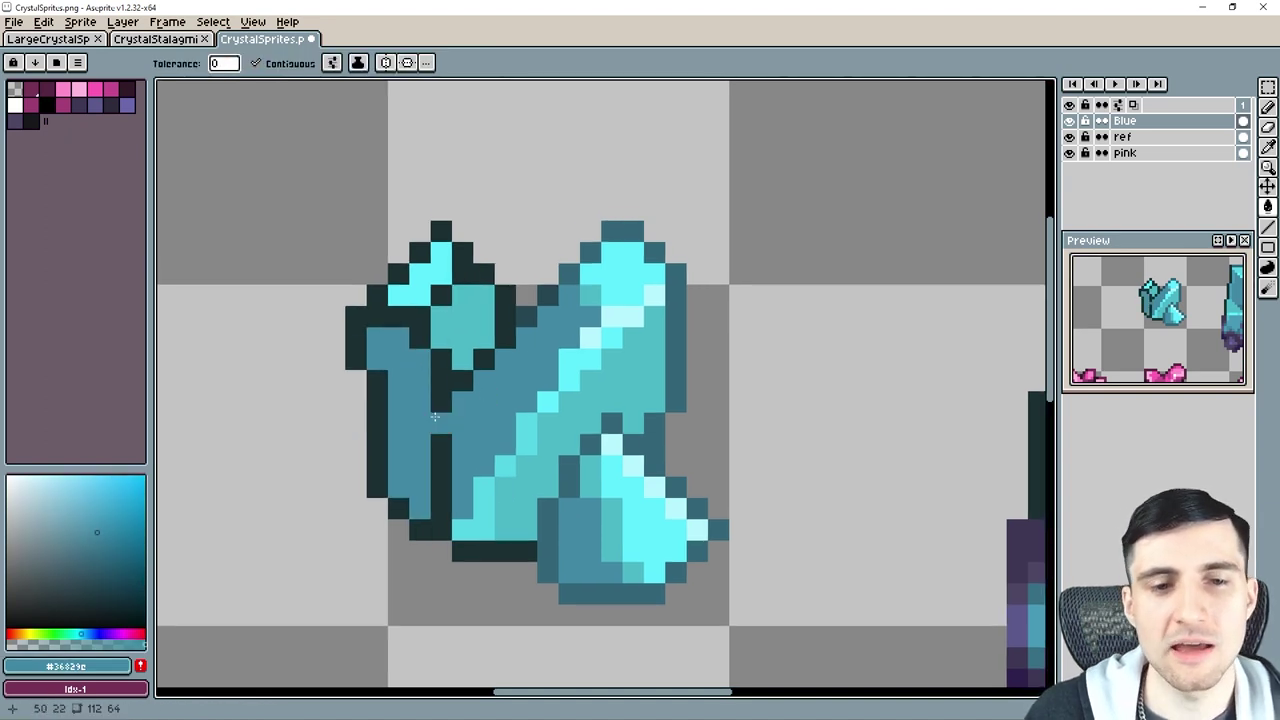
left_click(386, 400, "alt")
left_click(397, 427)
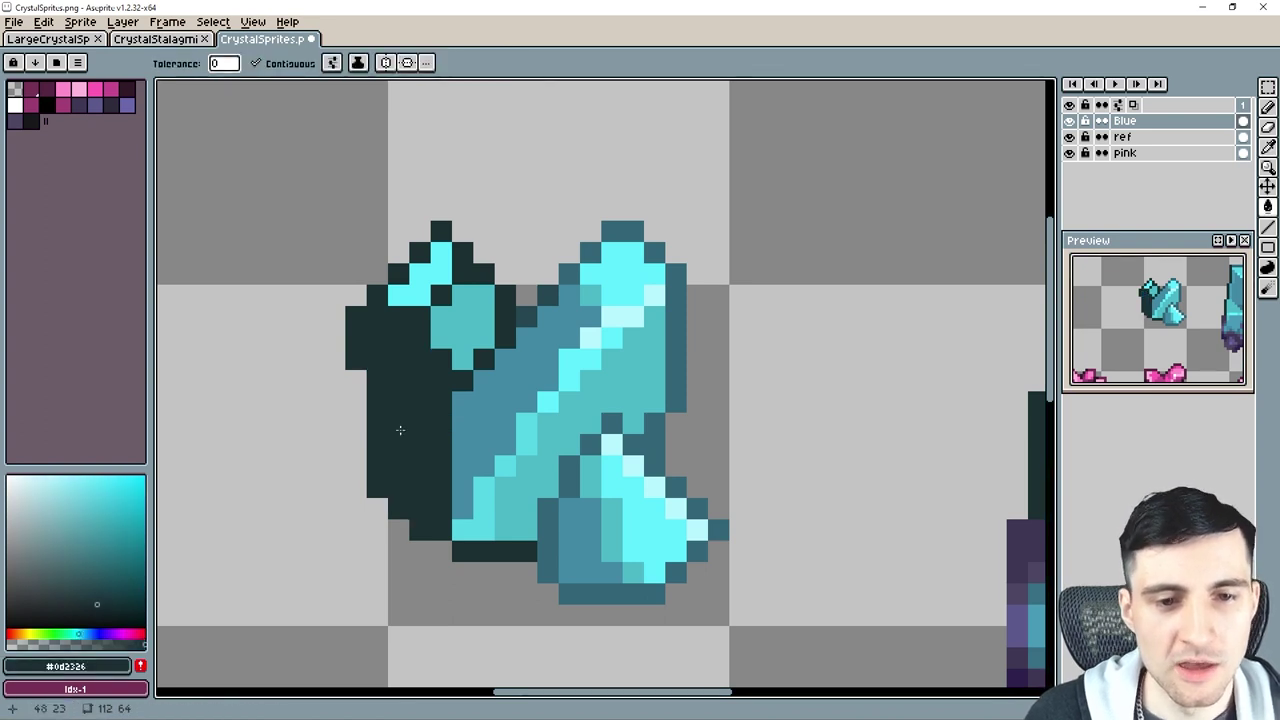
key("ctrl+z")
Mark a boundary across the left crystal's tall facet and shade the area below it with #275d70.
left_click(443, 450, "alt")
key("b")
left_click(422, 437)
left_click(402, 425)
left_click(551, 517, "alt")
left_click(422, 511)
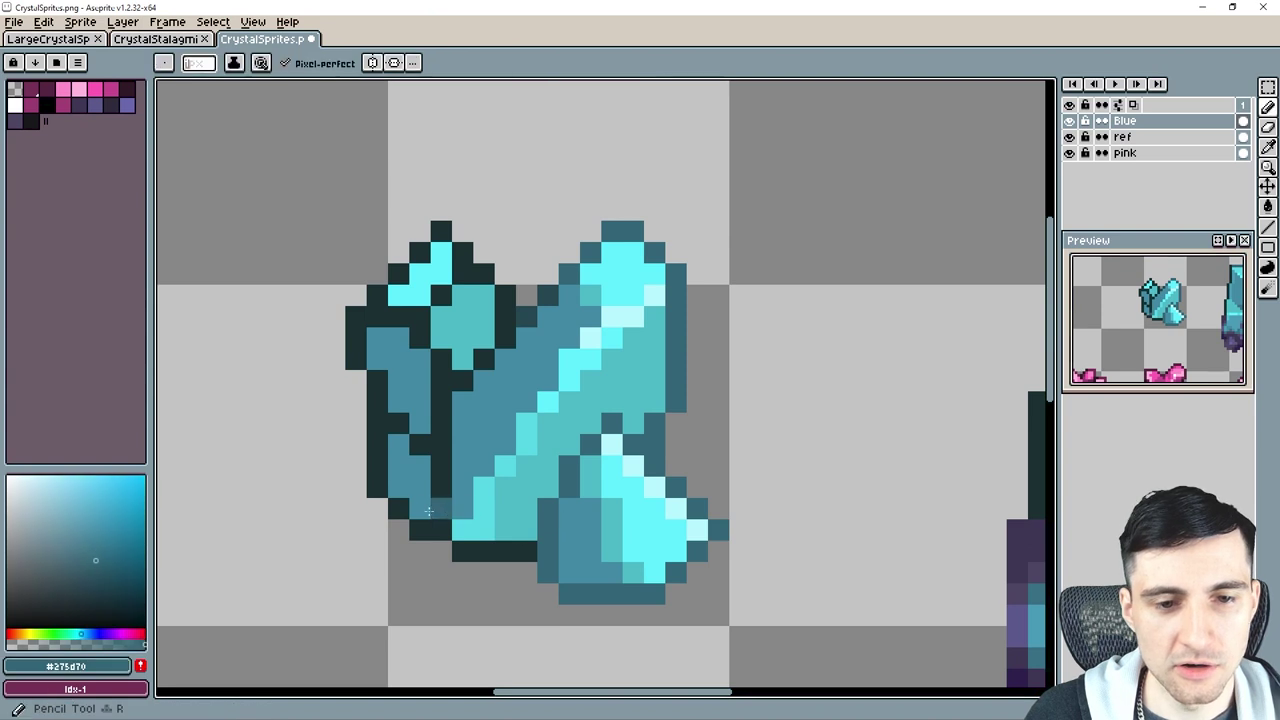
left_click(422, 490)
mouse_move(421, 489)
left_mouse_down()
mouse_move(400, 432)
mouse_move(418, 447)
mouse_move(419, 475)
mouse_move(401, 410)
mouse_move(448, 459)
left_mouse_up()
Replace the left crystal's dark inner lines with #54ebff and #41b5c4 facet pixels and #b3f6ff highlights along the ridge.
left_click(434, 309, "alt")
scroll(416, 306, "up", 1)
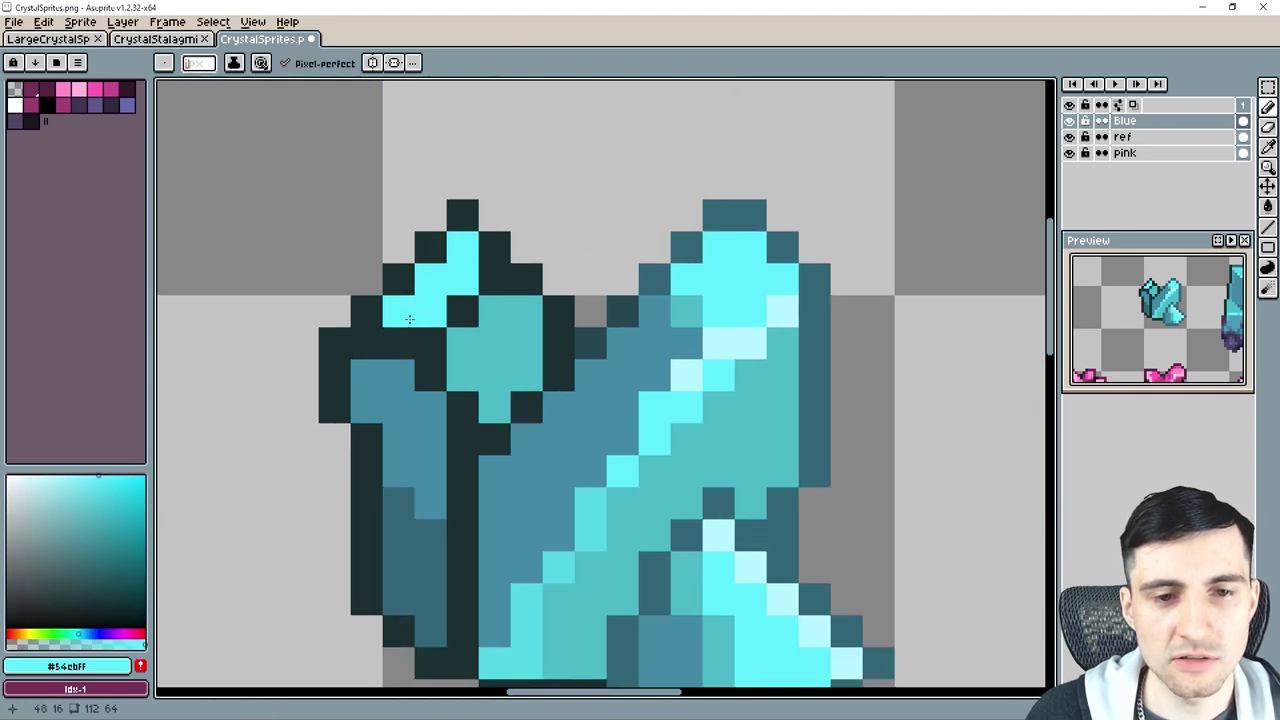
left_click(397, 329)
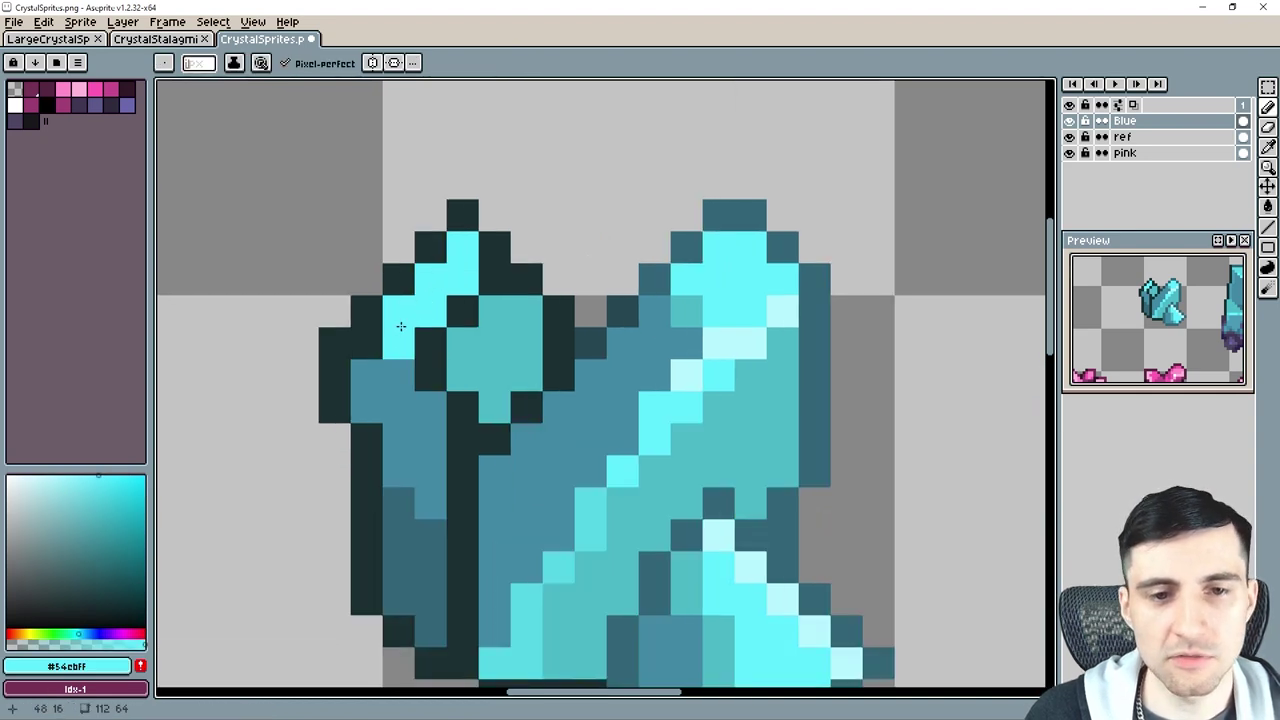
mouse_move(400, 326)
left_mouse_down()
mouse_move(430, 342)
mouse_move(492, 312)
mouse_move(495, 282)
left_mouse_up()
left_click(496, 360, "alt")
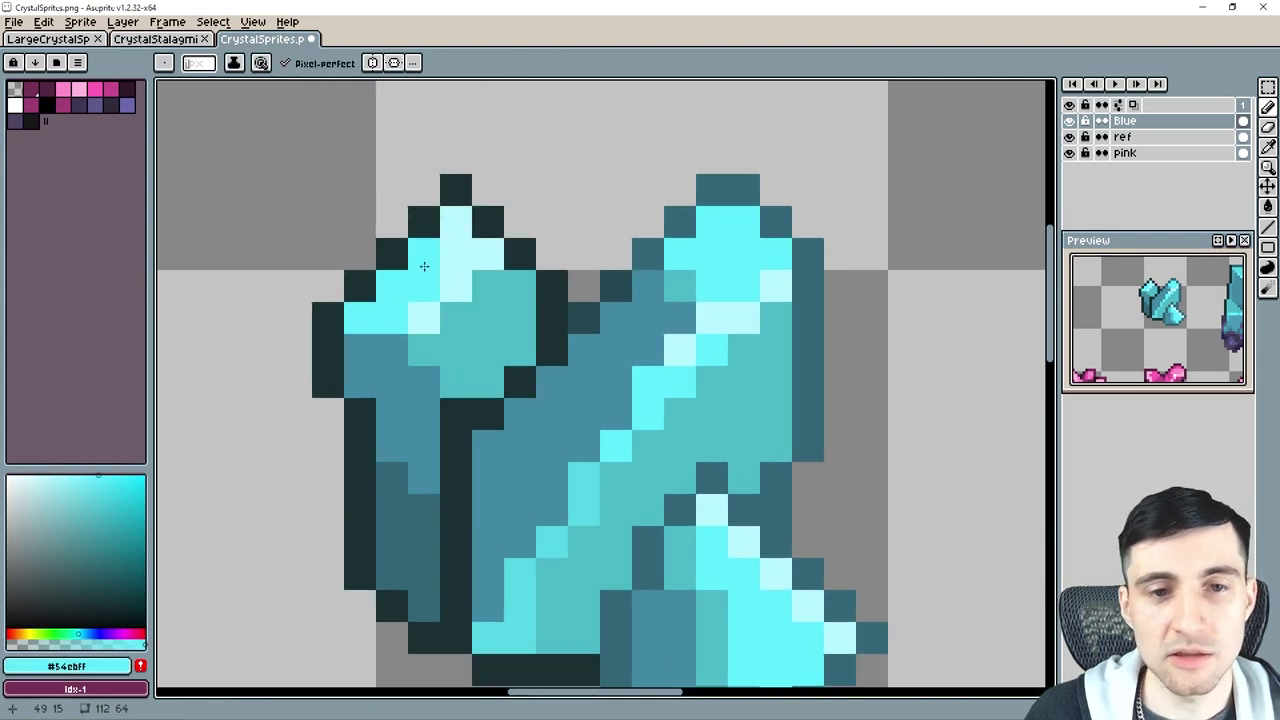
left_click(423, 314, "alt")
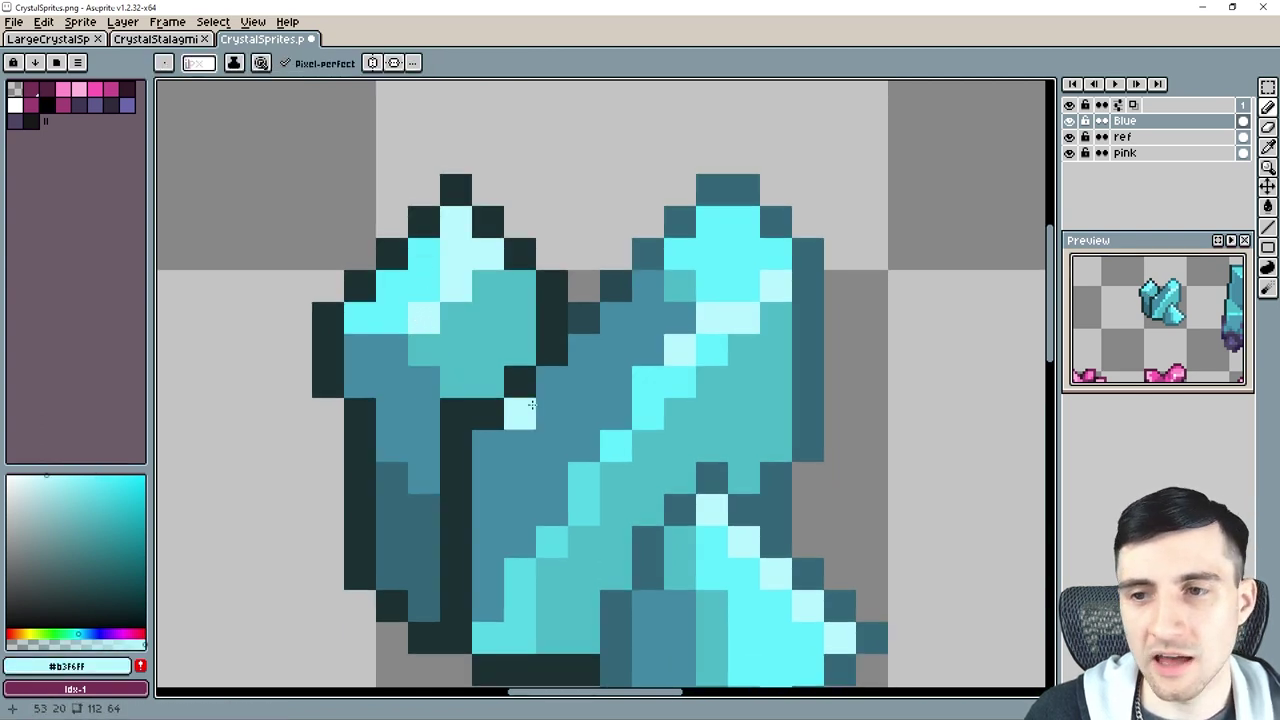
left_click_drag(491, 423, 491, 396)
left_click(472, 322, "alt")
Widen the left crystal's lower-left side with #275d70 shading and extend the #0d2326 outline down around it.
left_click(395, 450, "alt")
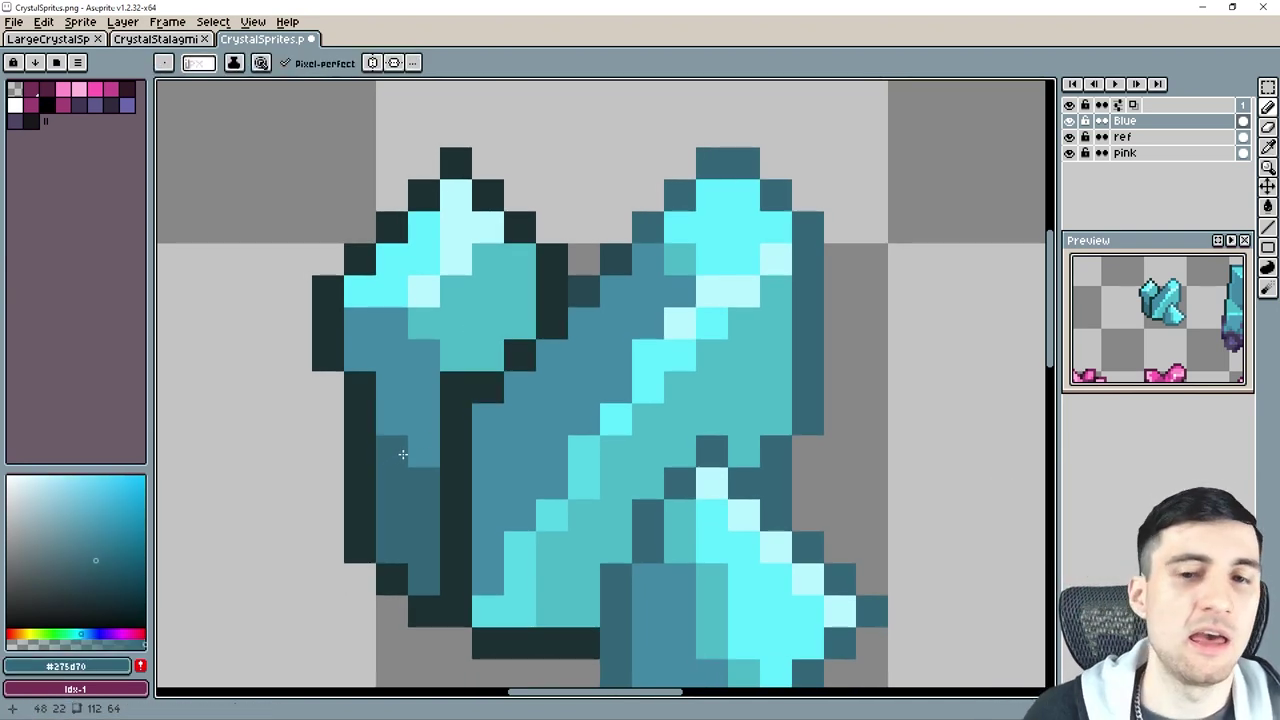
left_click(439, 418)
left_click_drag(452, 402, 453, 410)
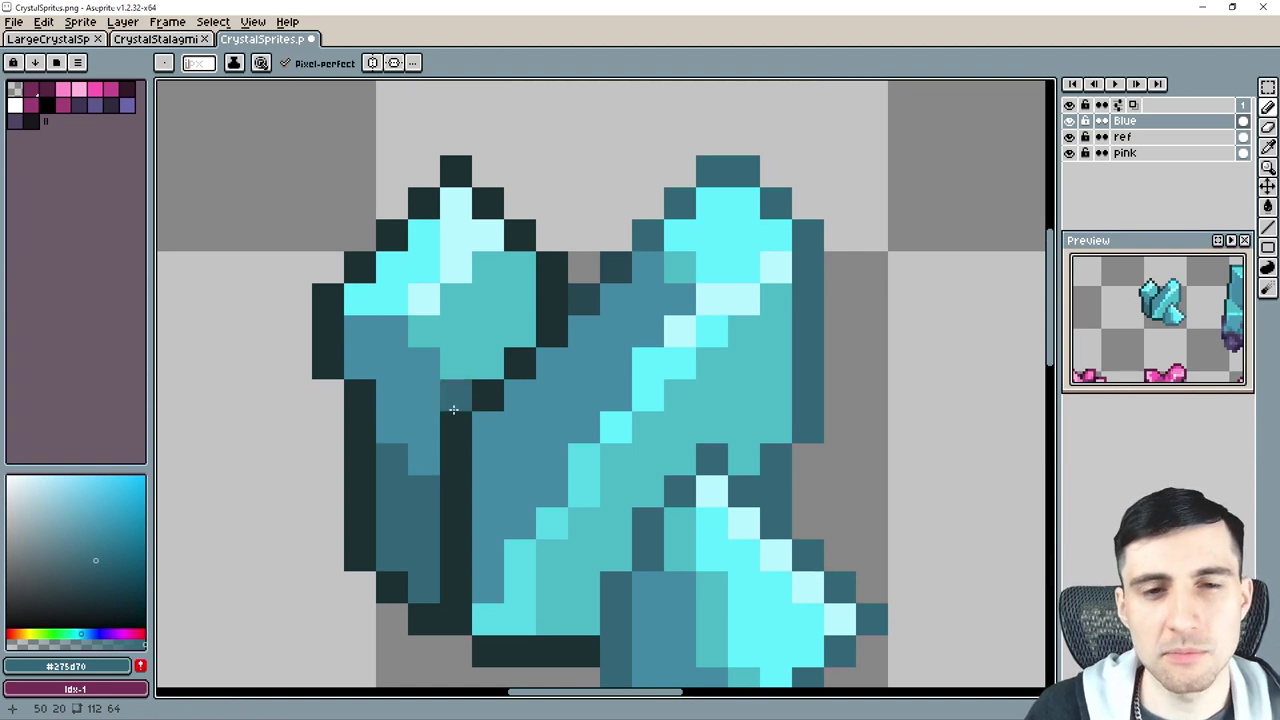
left_click(366, 405, "alt")
left_click(400, 451, "alt")
left_click_drag(362, 427, 362, 400)
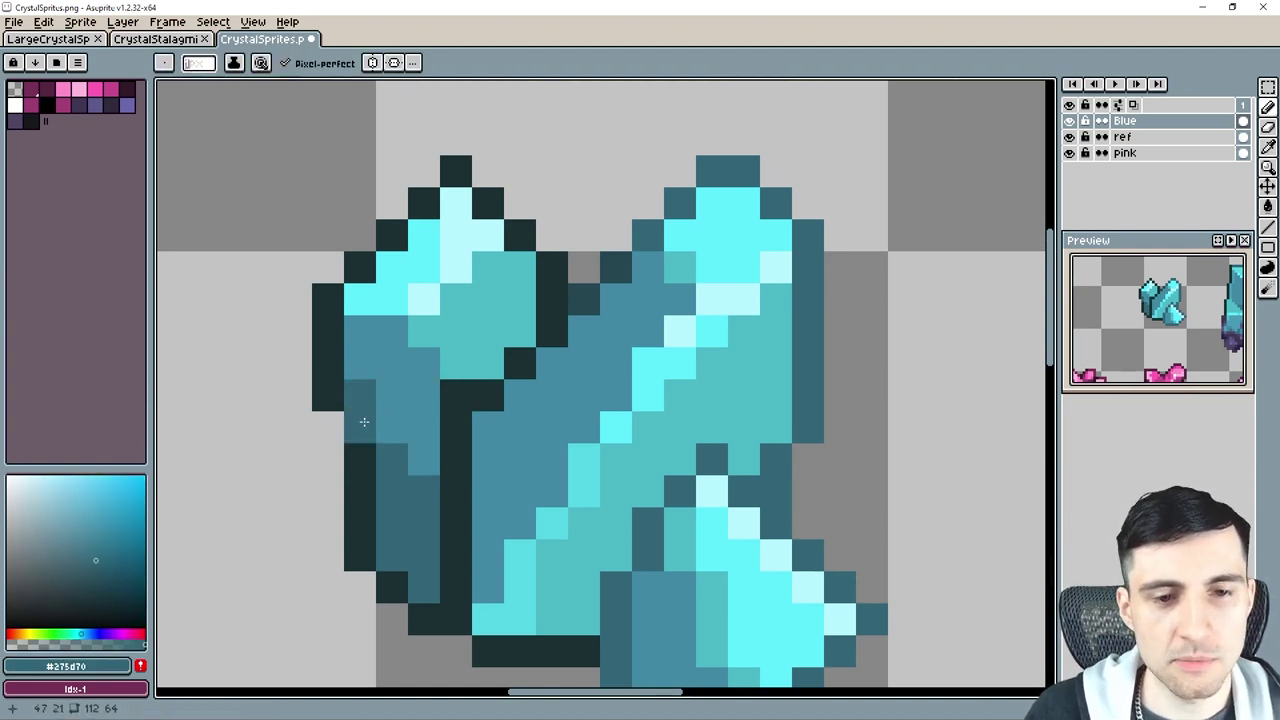
left_click(354, 452, "alt")
left_click(330, 427)
Soften the left crystal's upper outline by recoloring it #275d70 from its left side over the tip and down the right.
left_click(360, 424, "alt")
left_click_drag(331, 360, 424, 205)
left_click(430, 271, "alt")
left_click_drag(492, 290, 468, 325)
left_click(470, 318, "alt")
left_click(432, 208)
left_click(797, 311, "alt")
left_click_drag(432, 208, 529, 328)
left_click_drag(499, 459, 514, 375)
left_click(503, 373, "alt")
left_click(447, 347)
left_click_drag(621, 363, 590, 403)
mouse_move(588, 487)
left_mouse_down()
mouse_move(594, 374)
mouse_move(634, 366)
left_mouse_up()
Outline a small crystal in #0d2326 overlapping the bases of the left and large crystals.
left_click(455, 477, "alt")
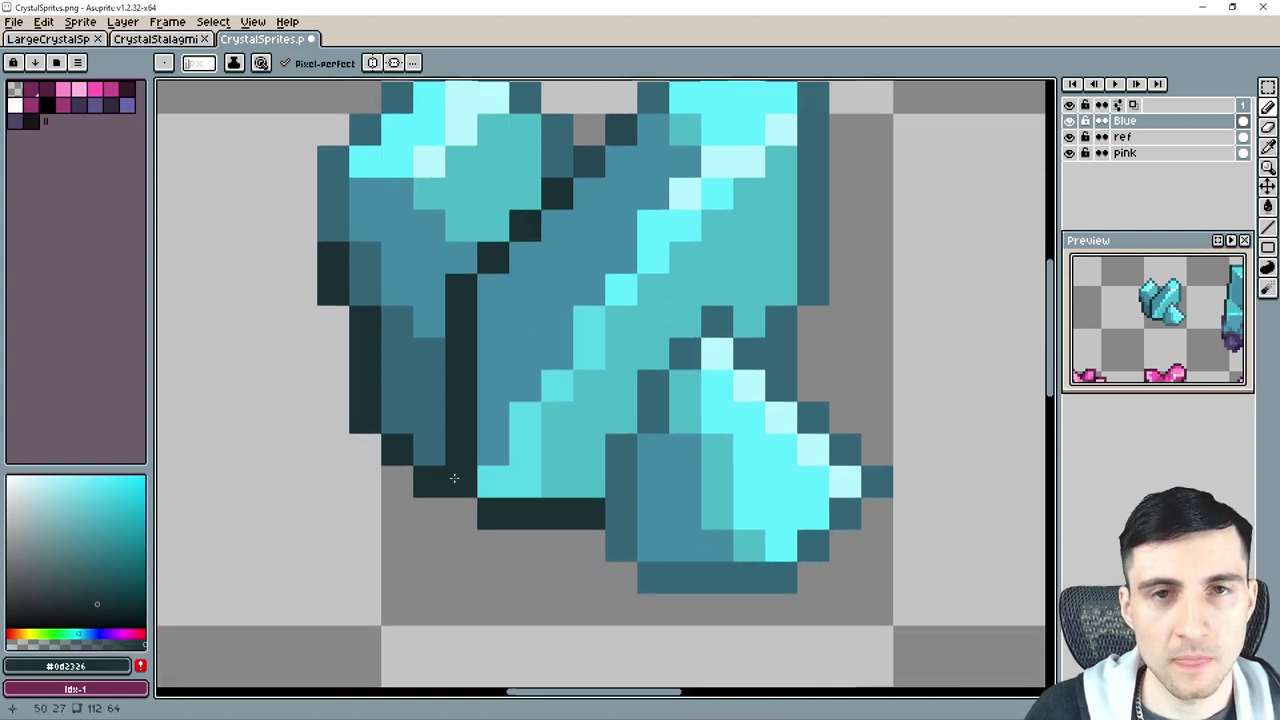
left_click(415, 408)
left_click(373, 480)
left_click(398, 514)
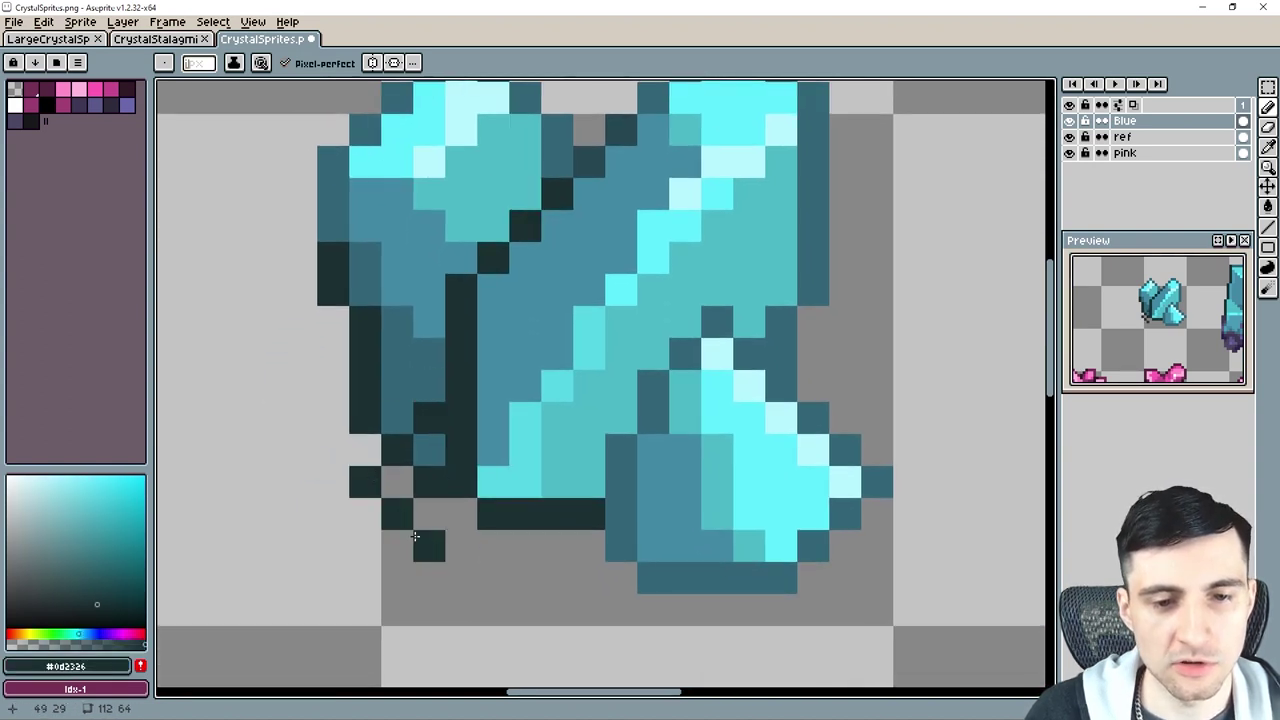
mouse_move(415, 537)
left_mouse_down()
mouse_move(458, 522)
mouse_move(490, 484)
mouse_move(486, 449)
left_mouse_up()
Fill the upper-left facet of the small base crystal with #275d70, undoing the last stray pixel.
left_click(416, 376, "alt")
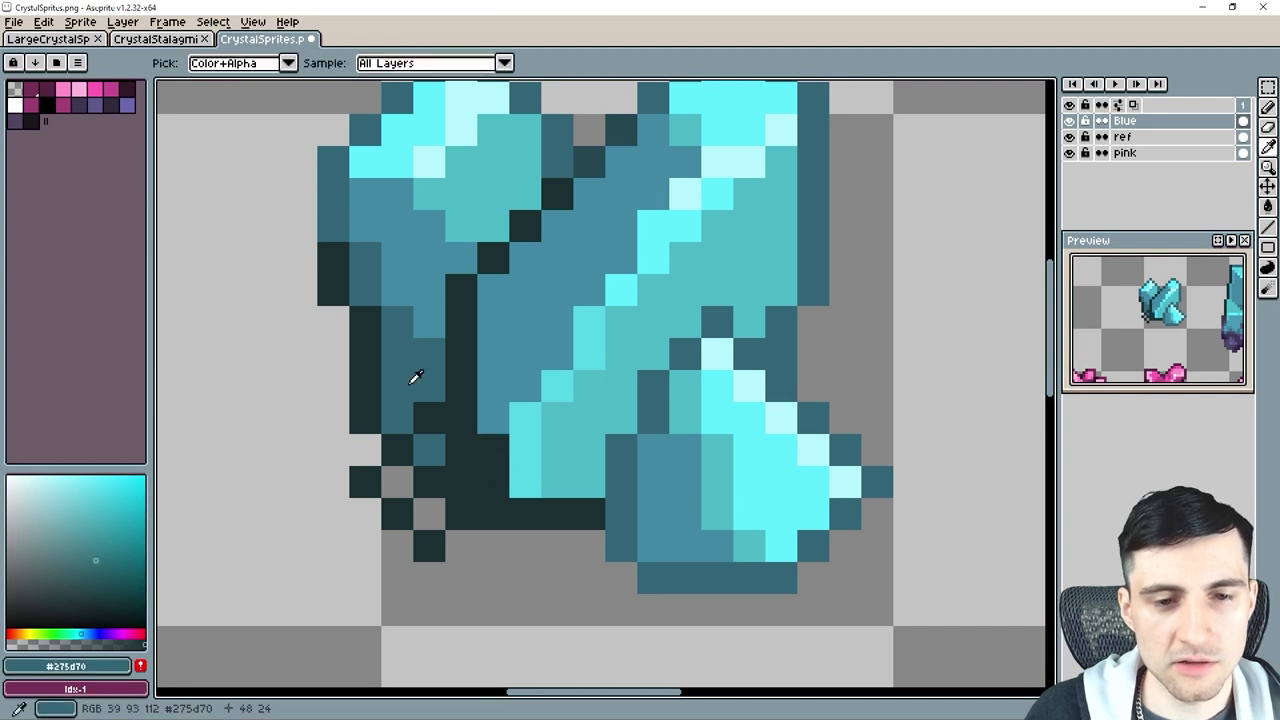
left_click(403, 482)
left_click_drag(429, 482, 430, 512)
left_click(461, 482)
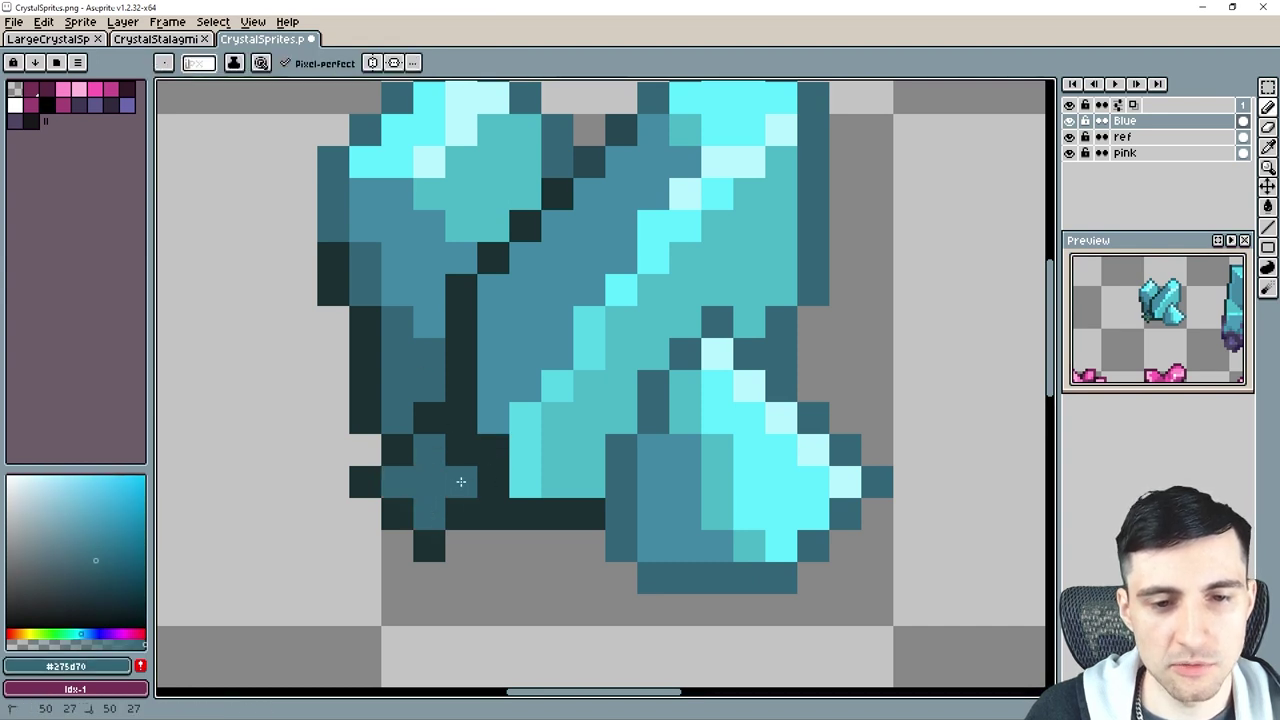
left_click(459, 455)
left_click(479, 474)
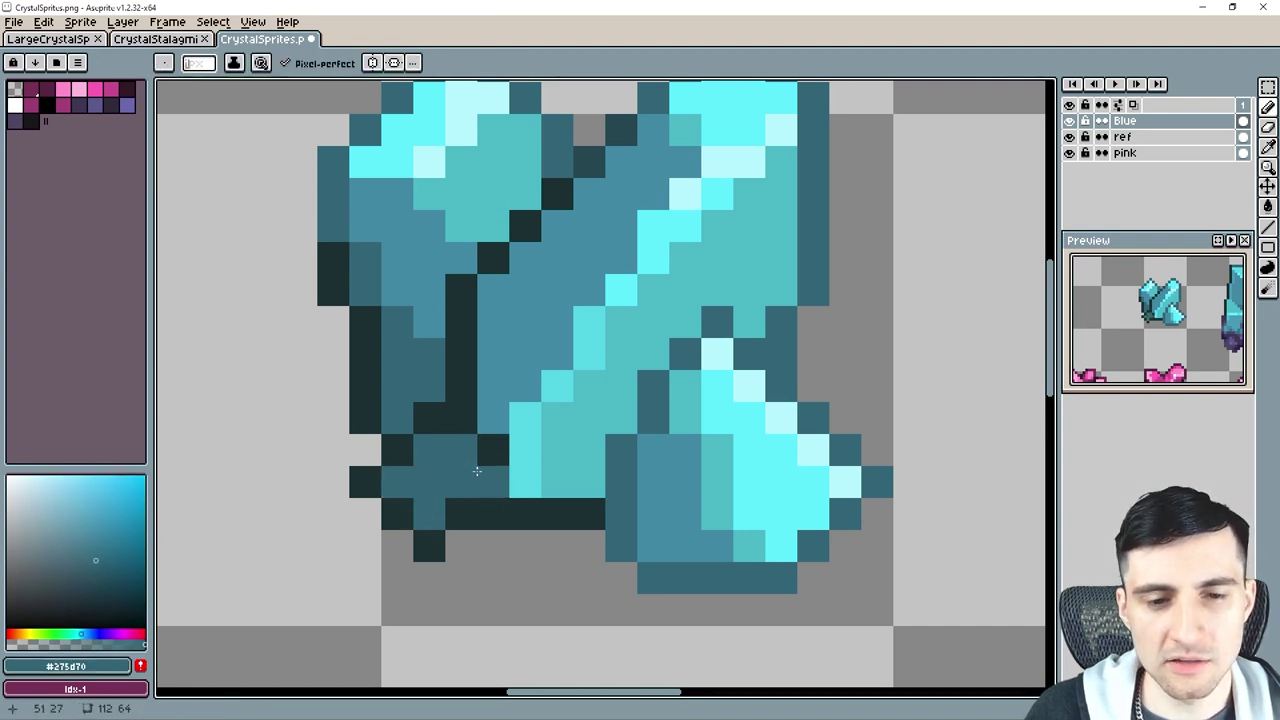
key("ctrl+z")
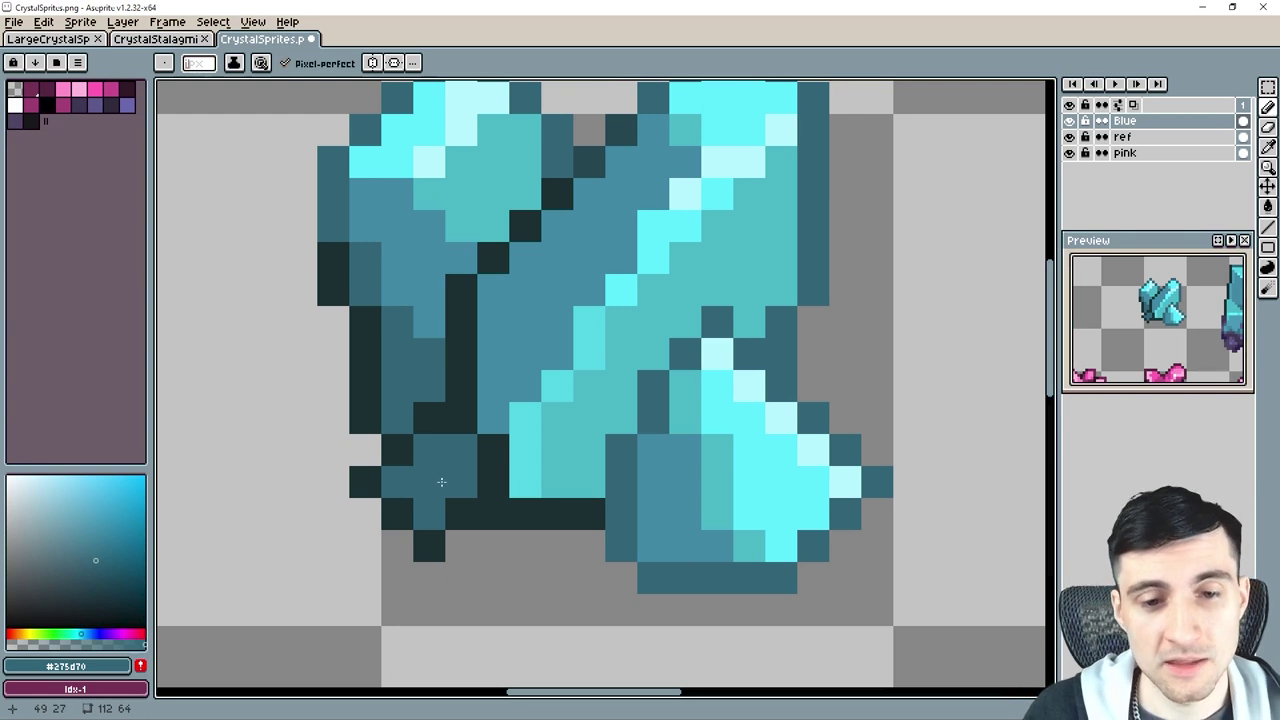
Paint the small base crystal's lower-right facet with #36829e.
key("i")
left_click(530, 452)
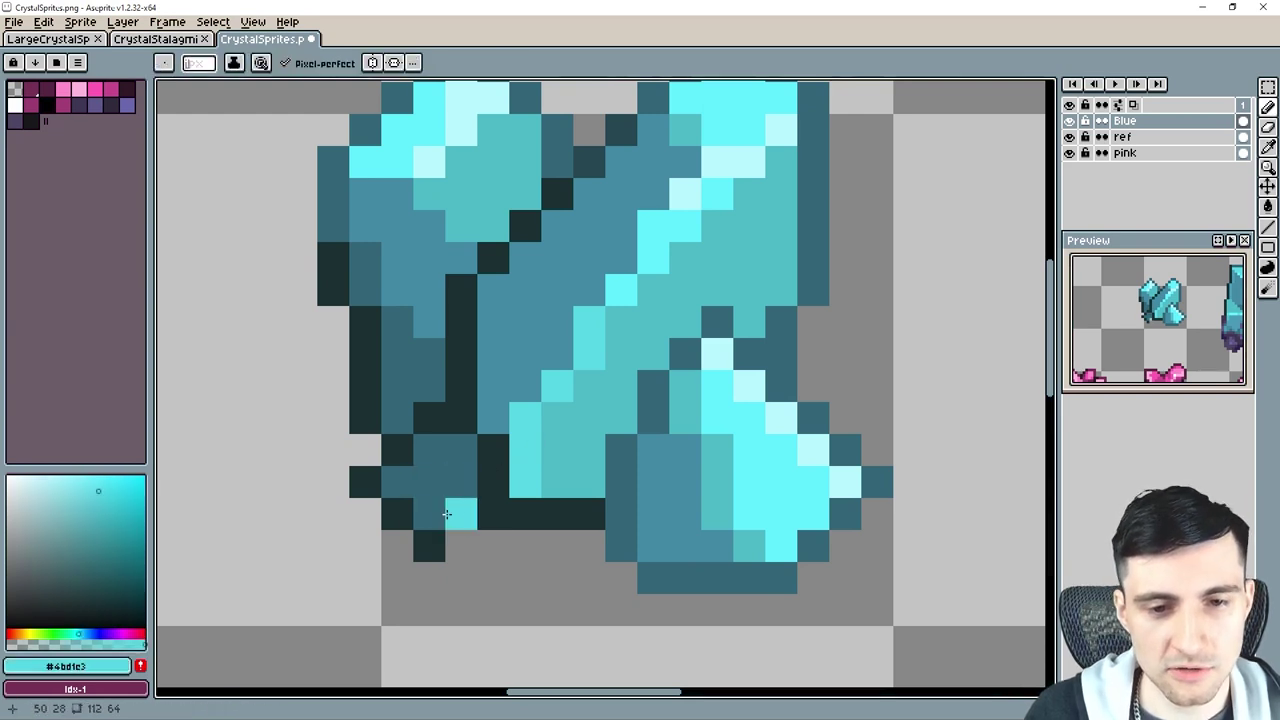
left_click(436, 470, "alt")
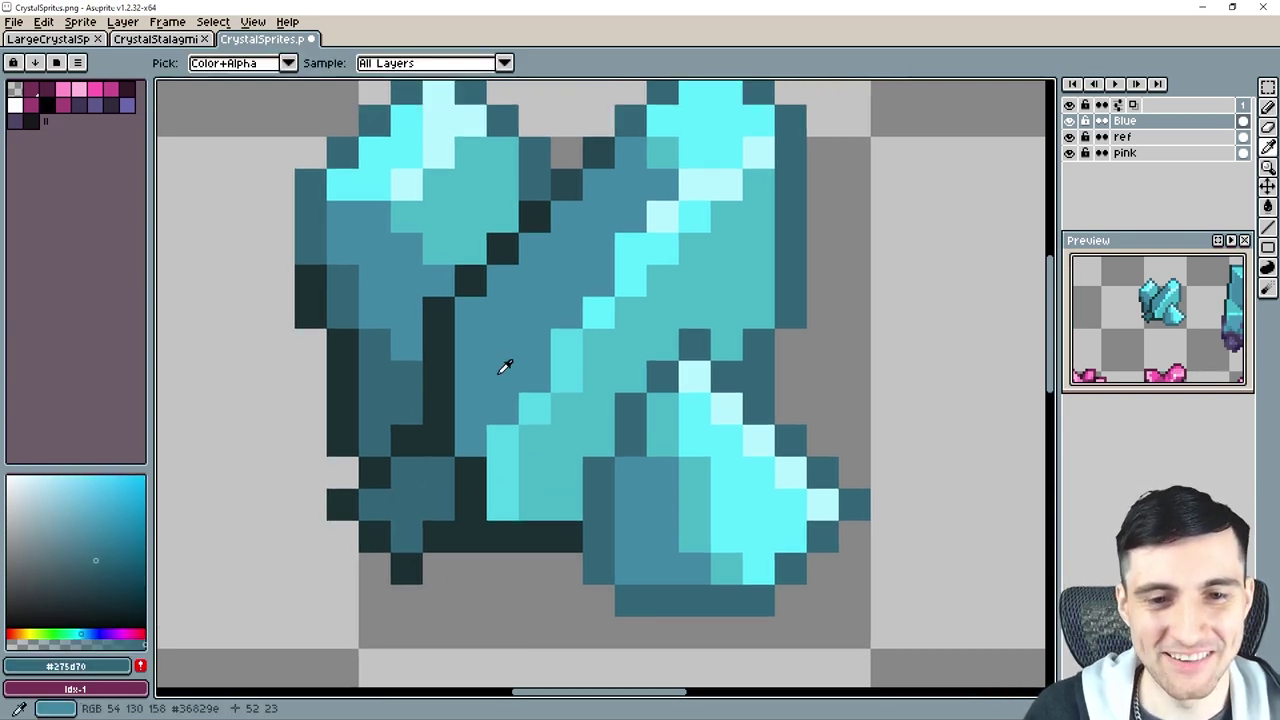
left_click(502, 373, "alt")
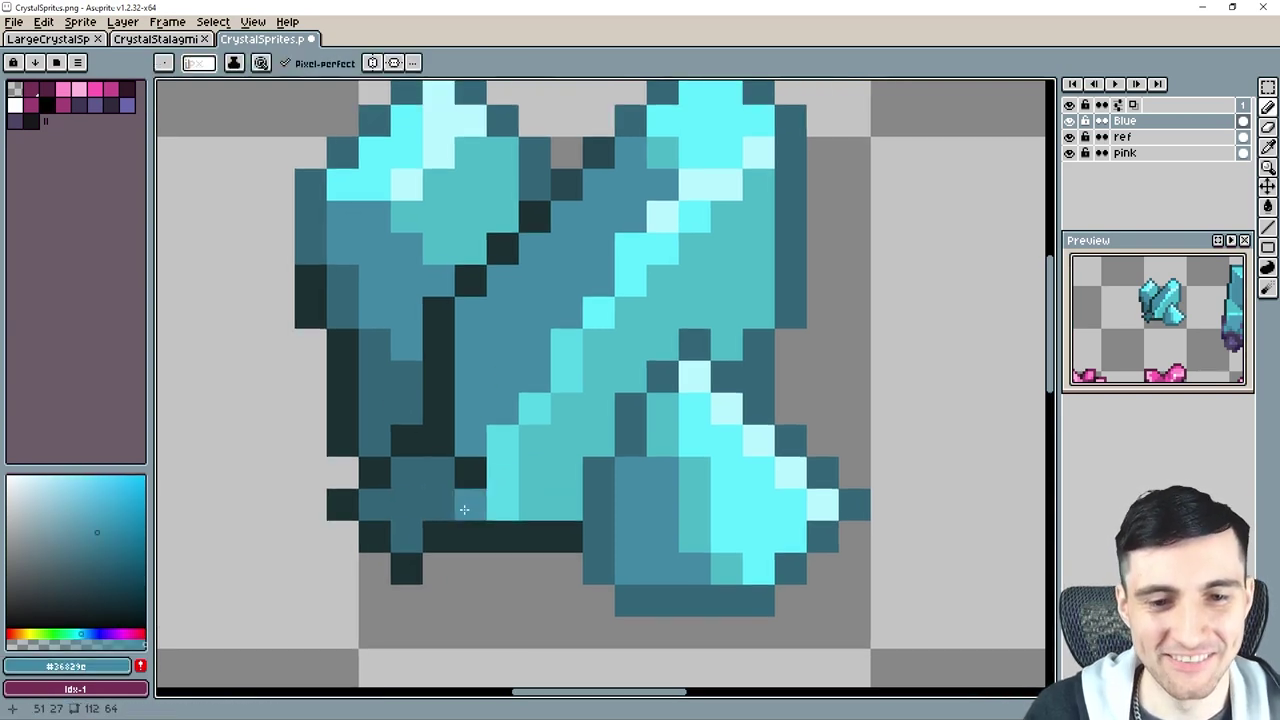
mouse_move(468, 530)
left_mouse_down()
mouse_move(440, 538)
mouse_move(438, 568)
mouse_move(491, 565)
left_mouse_up()
Try a #275d70 outline along the small base crystal's right edge.
left_click(474, 476, "alt")
left_click(797, 297, "alt")
mouse_move(503, 497)
left_mouse_down()
mouse_move(532, 540)
mouse_move(524, 561)
left_mouse_up()
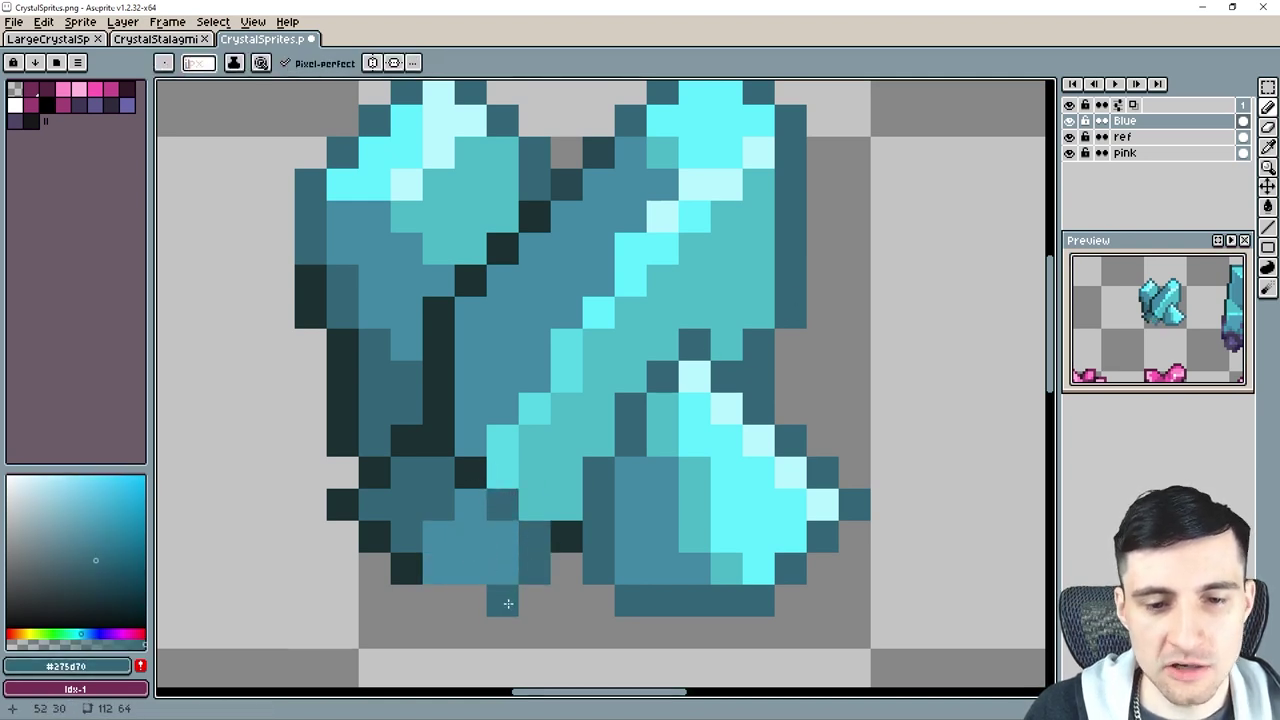
left_click_drag(508, 604, 533, 560)
Draw the small base crystal's outline in #0d2326 down its right edge, along the bottom and around the lower-left corner.
left_click(490, 426, "alt")
left_click(522, 461)
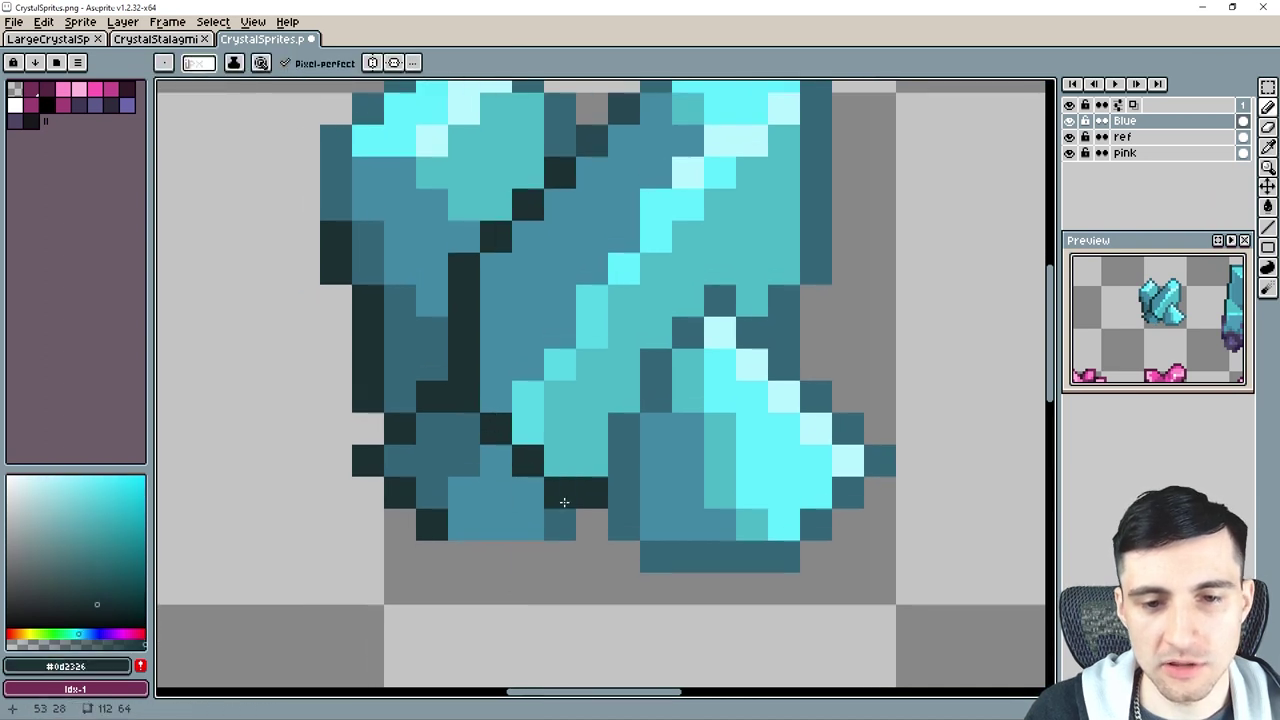
mouse_move(564, 502)
left_mouse_down()
mouse_move(536, 549)
mouse_move(428, 548)
mouse_move(404, 532)
mouse_move(422, 549)
mouse_move(366, 514)
left_mouse_up()
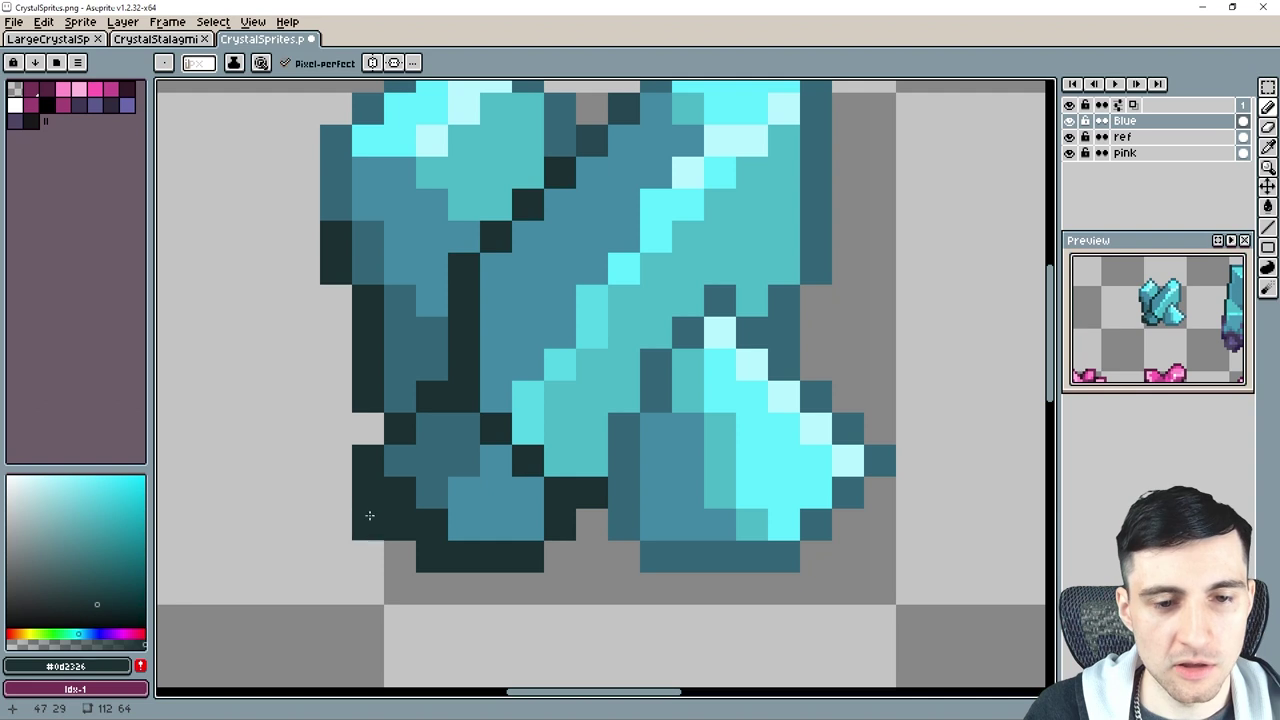
Fill the small base crystal's lower-left corner with one #275d70 pixel and one #36829e pixel inside the outline.
left_click(432, 480, "alt")
left_click(400, 488)
left_click(455, 500, "alt")
left_click(428, 523)
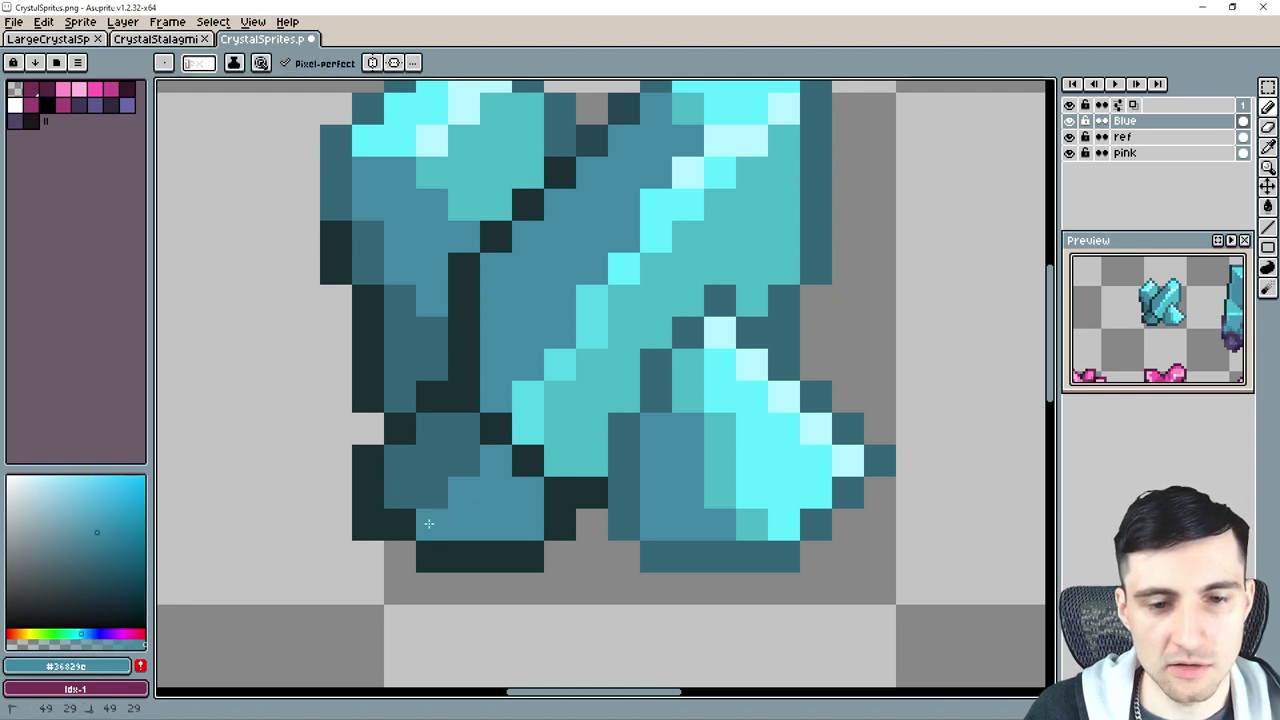
Outline the lower-right crystal's left edge, base and lower-right corner in #0d2326.
left_click_drag(480, 513, 446, 521)
left_click(468, 565, "alt")
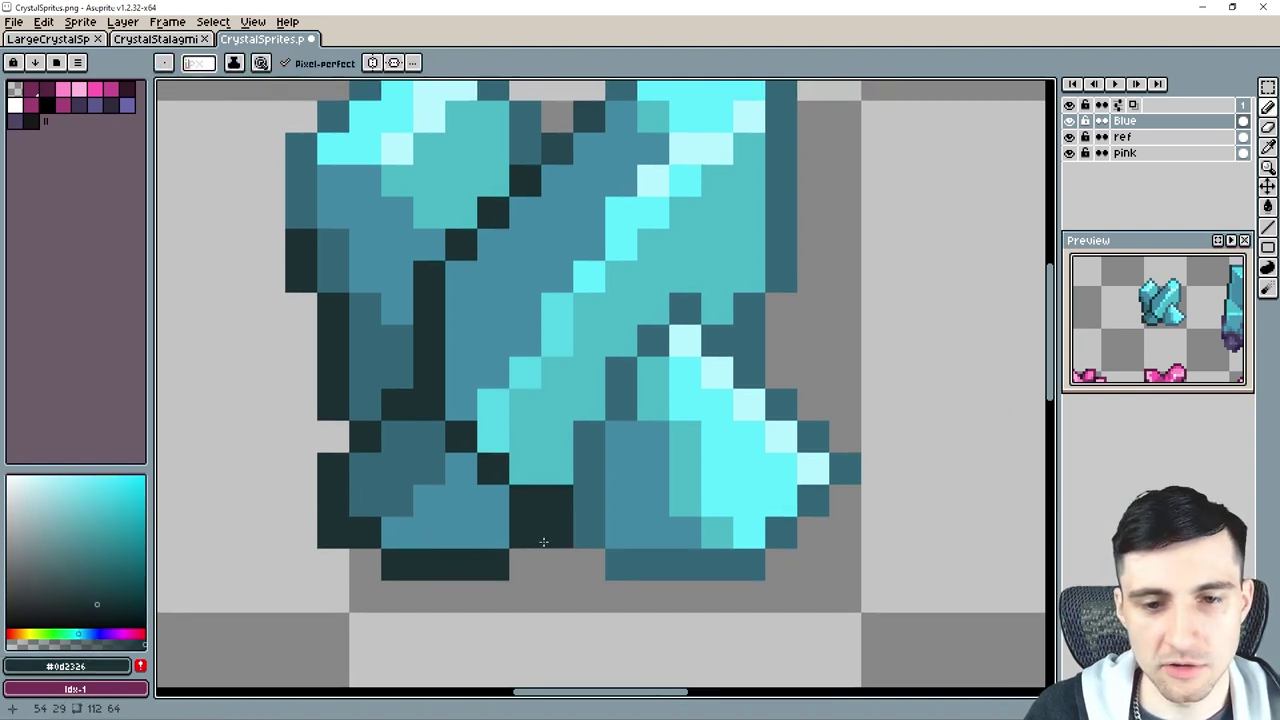
mouse_move(591, 438)
left_mouse_down()
mouse_move(591, 526)
mouse_move(615, 555)
mouse_move(750, 556)
mouse_move(777, 539)
mouse_move(714, 508)
mouse_move(742, 540)
mouse_move(641, 522)
left_mouse_up()
left_click(626, 555)
left_click(781, 533)
left_click(717, 500)
key("ctrl+z")
Shade the lower-left corner of the lower-right crystal with #275d70 just inside its dark outline.
left_click(523, 380, "alt")
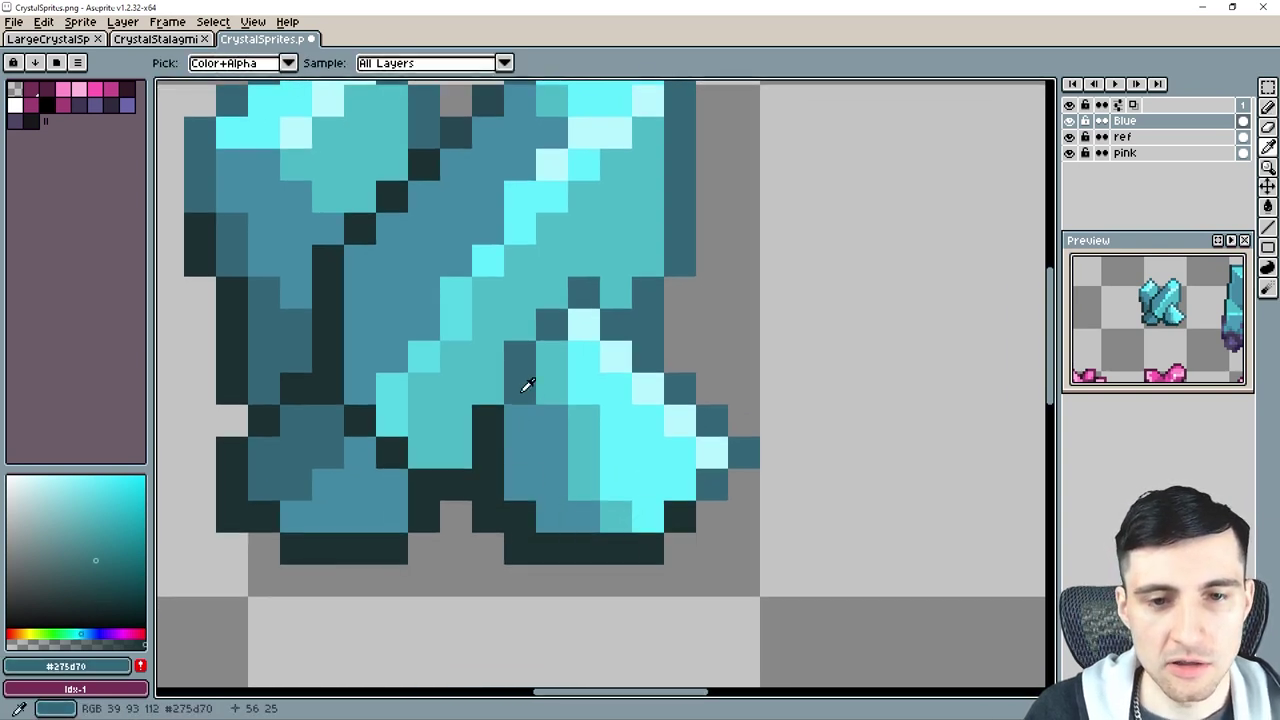
left_click_drag(521, 510, 549, 514)
left_click(522, 487)
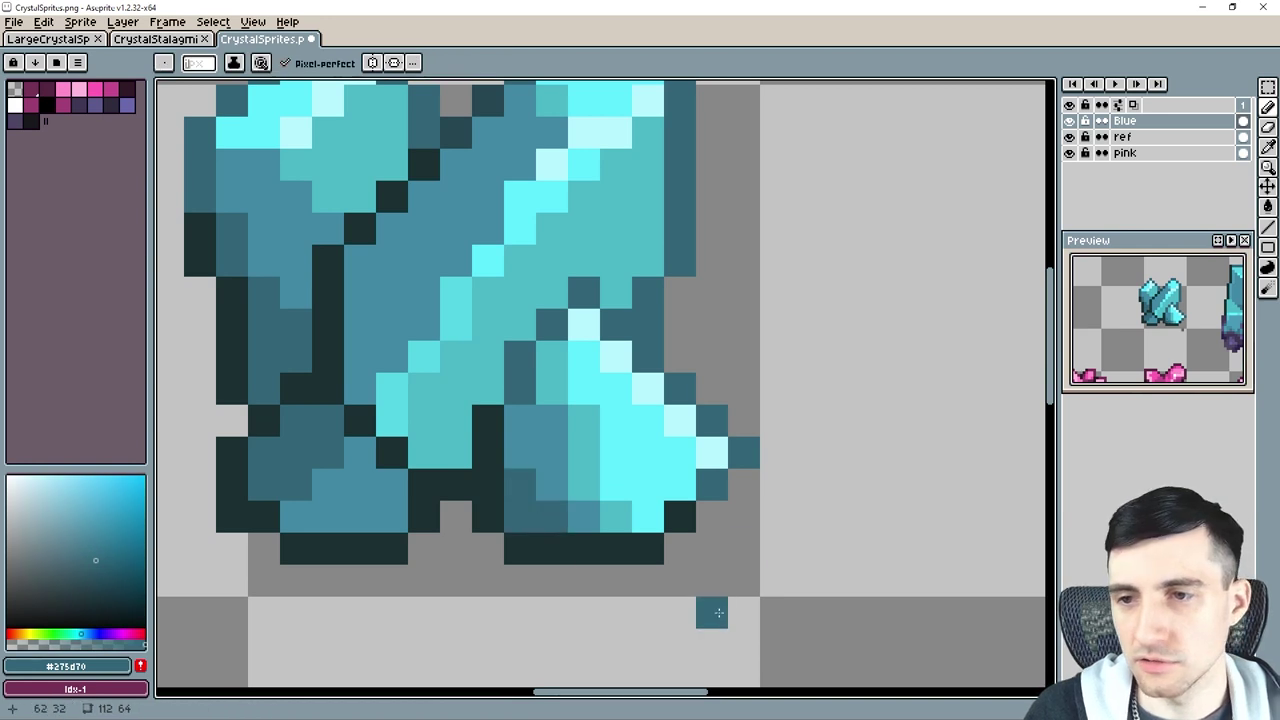
left_click_drag(652, 496, 701, 496)
left_click_drag(508, 530, 544, 530)
Draw a tiny #275d70 crystal in the gap between the two base crystals, with #0d2326 outline above and below it.
left_click(541, 454)
left_click(515, 474, "alt")
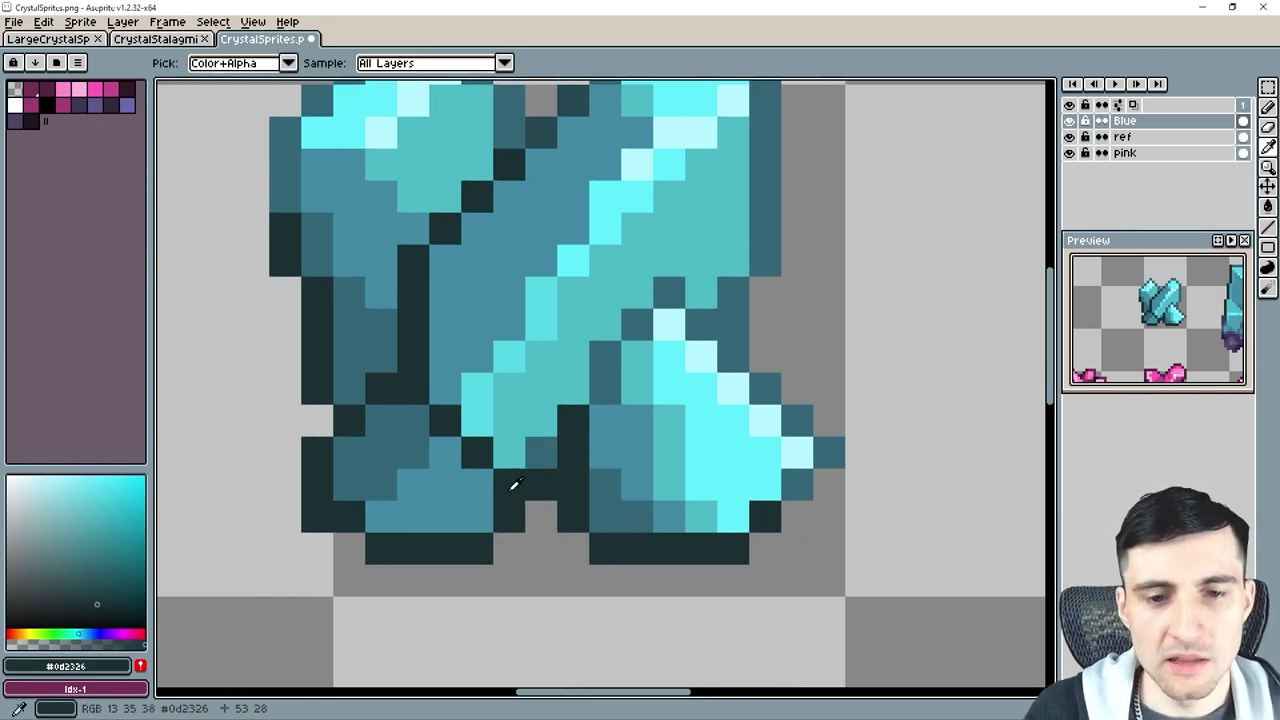
left_click(534, 460, "alt")
left_click(541, 456)
left_click_drag(509, 578, 573, 578)
left_click(541, 486, "alt")
left_click(541, 516)
left_click_drag(518, 545, 573, 547)
left_click(570, 515, "alt")
left_click(532, 487)
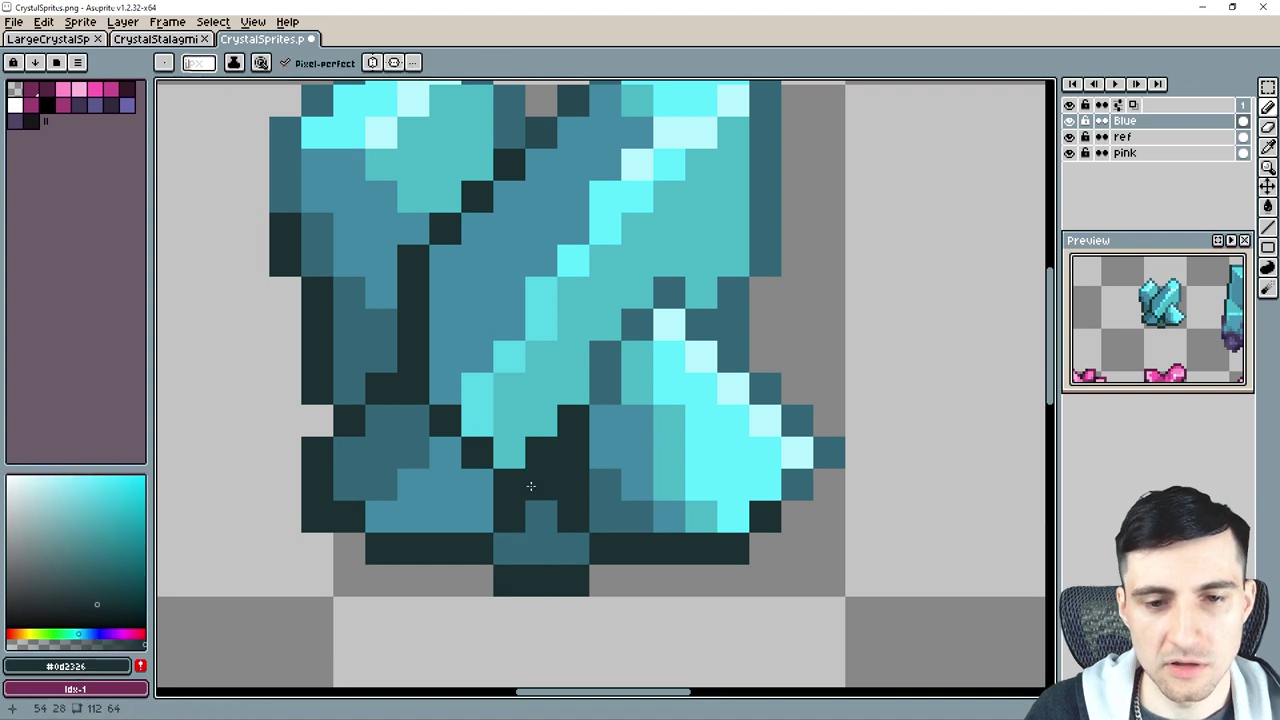
Extend the diagonal crystal's bottom tip toward the gap with two #36829e pixels.
left_click(541, 514, "alt")
left_click(543, 457, "alt")
left_click(541, 424)
left_click(511, 453)
Widen the tiny base crystal by one #275d70 pixel and shift its #0d2326 outline one pixel to the right.
left_click_drag(765, 517, 693, 475)
left_click(531, 477, "alt")
left_click(502, 476)
left_click(531, 505, "alt")
left_click(532, 477)
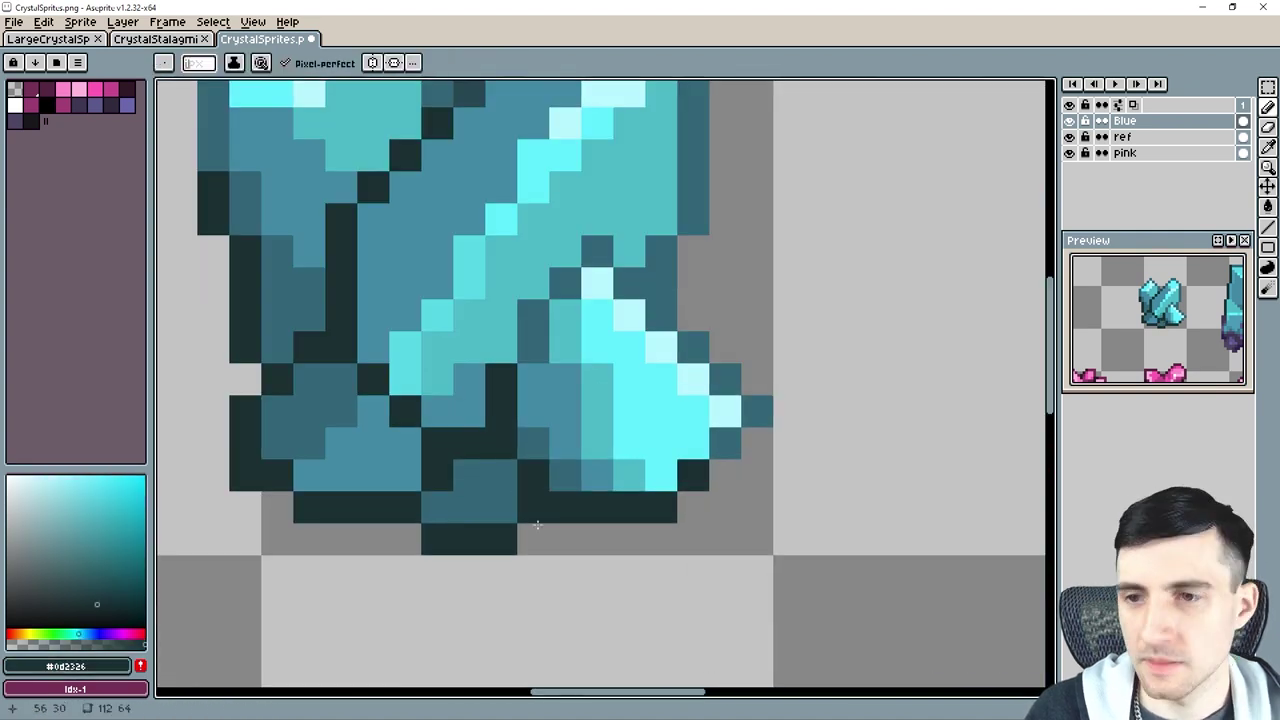
Highlight the tiny base crystal's upper-right corner, trying #41b5c4 and settling on #36829e.
left_click(600, 391, "alt")
left_click(504, 469)
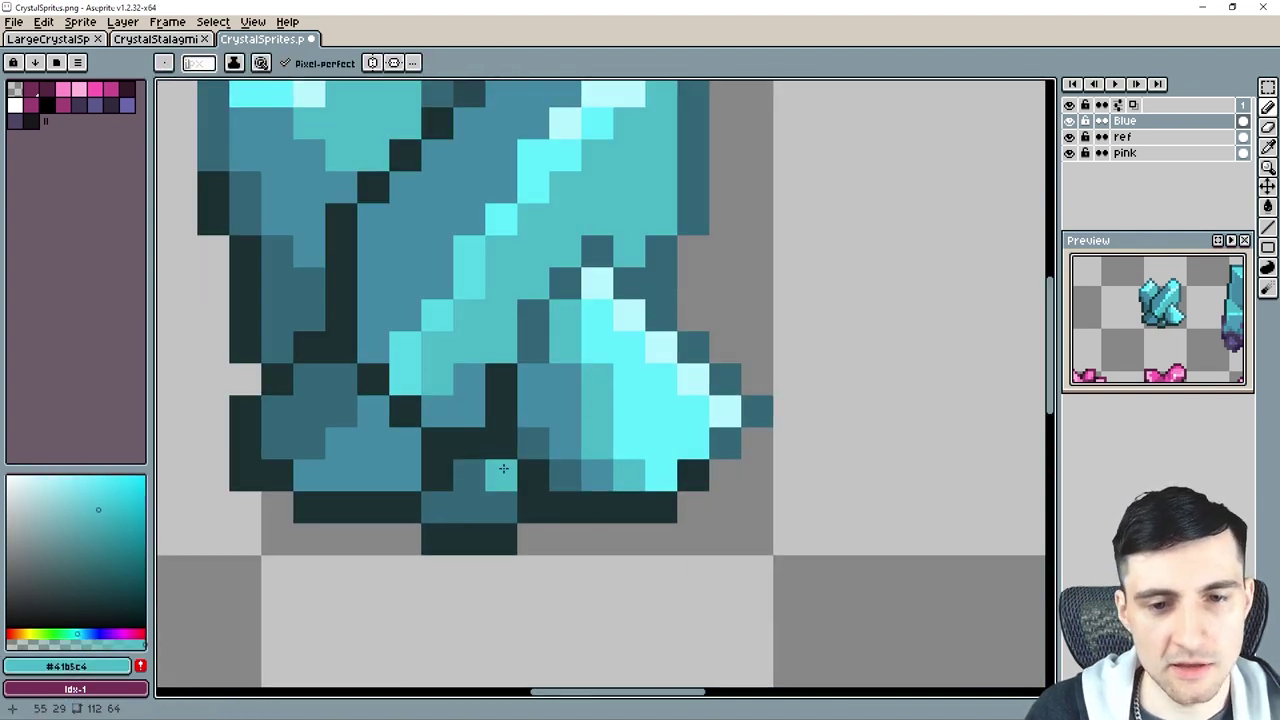
scroll(468, 490, "down", 1)
left_click(468, 490)
left_click(556, 506)
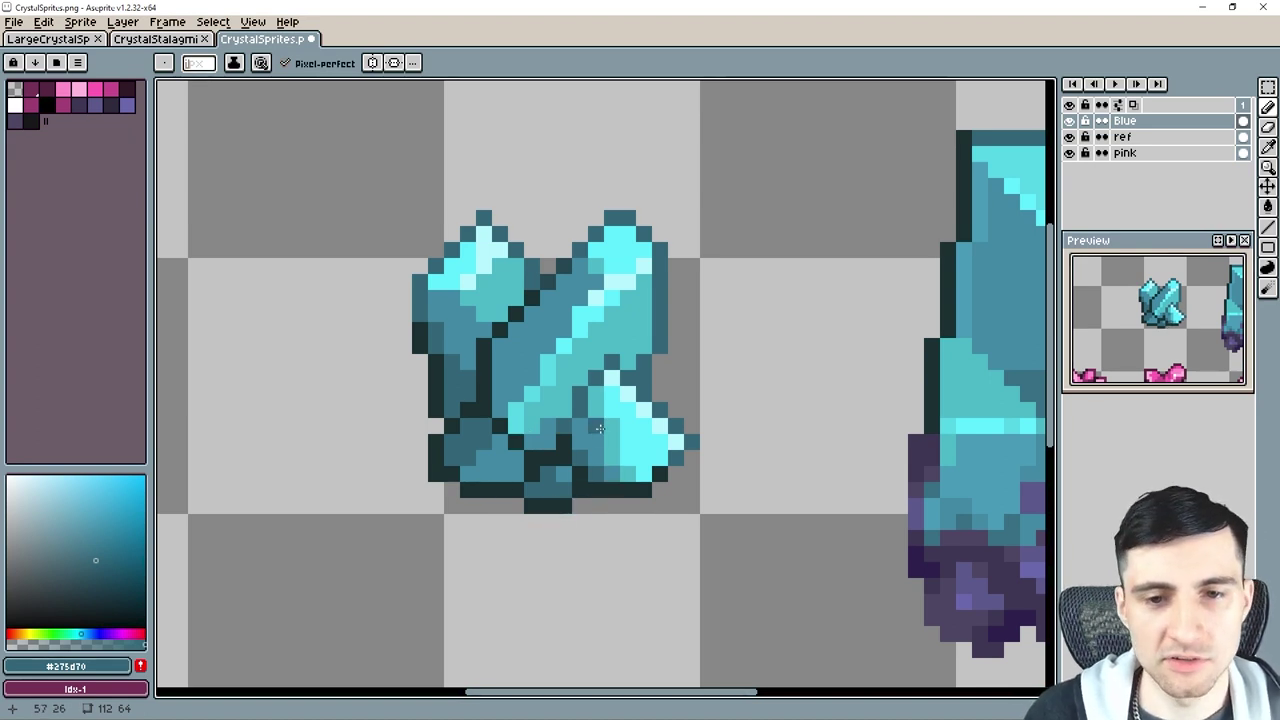
Soften the outline between the diagonal and lower-right crystals with #193d48 pixels along the latter's upper-left edge.
scroll(600, 430, "up", 1)
key("alt")
left_click(538, 233, "alt")
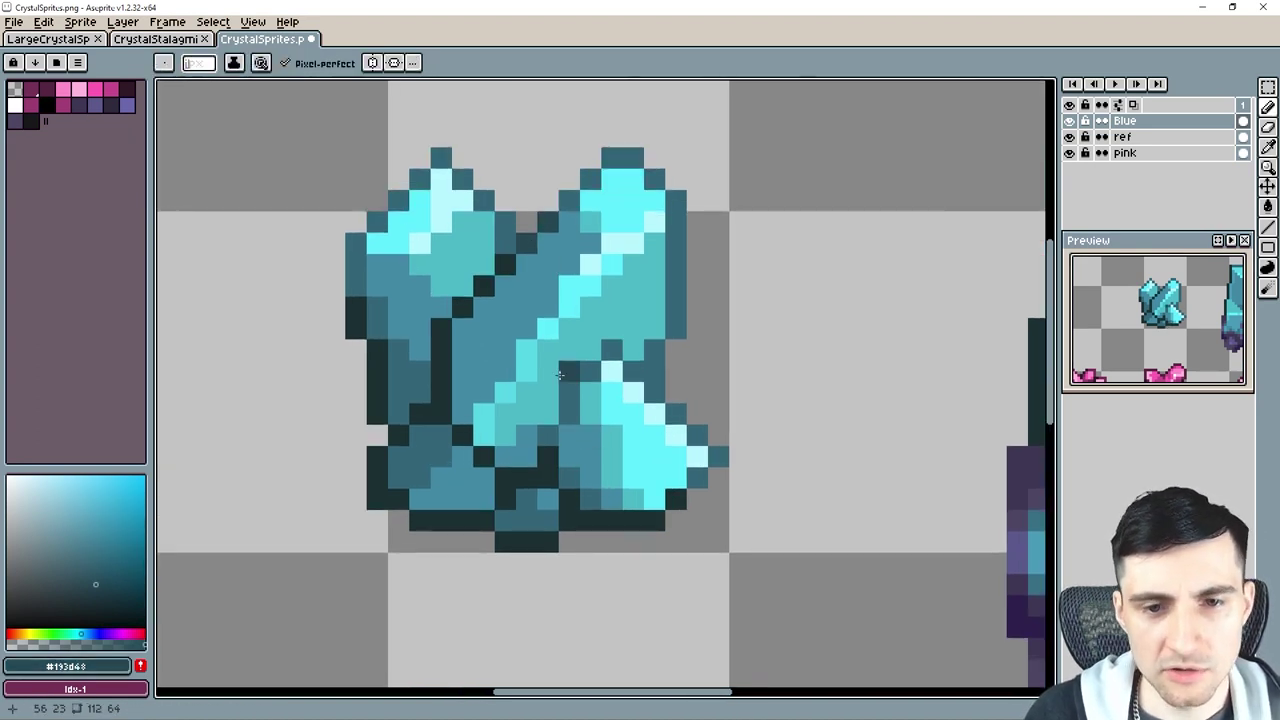
scroll(560, 380, "up", 1)
left_click(571, 432)
left_click(572, 399)
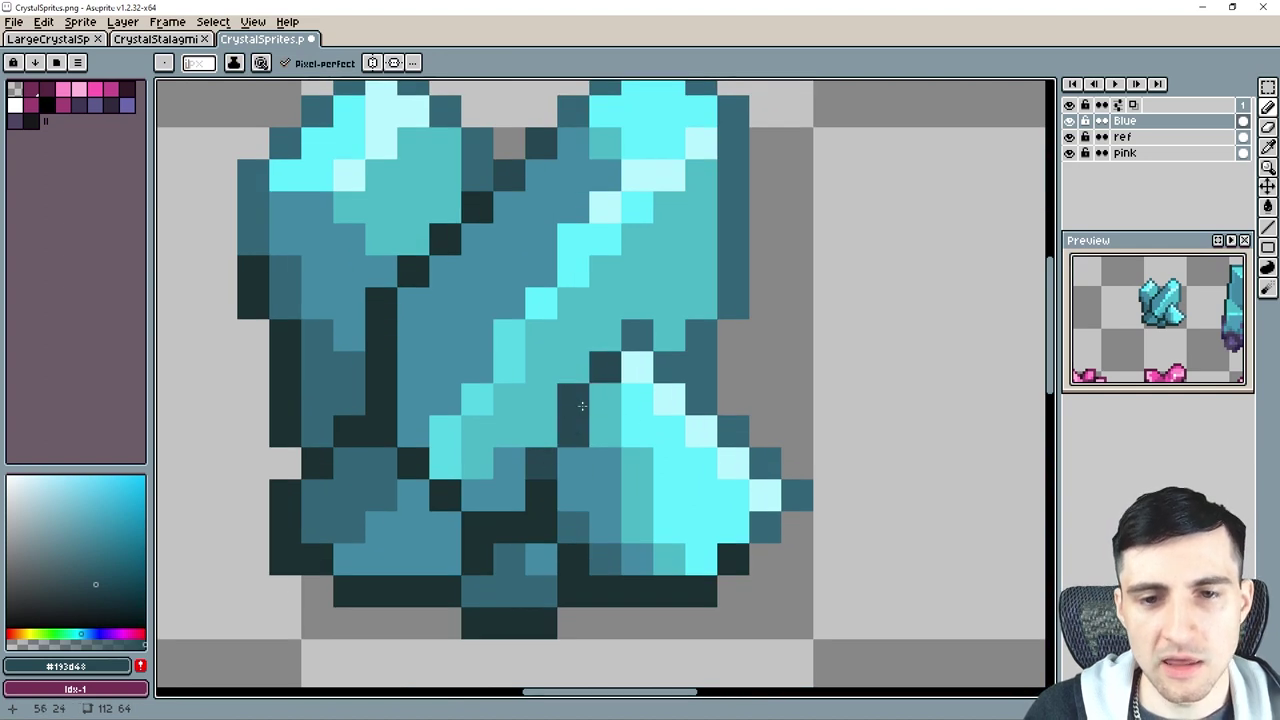
scroll(572, 398, "down", 2)
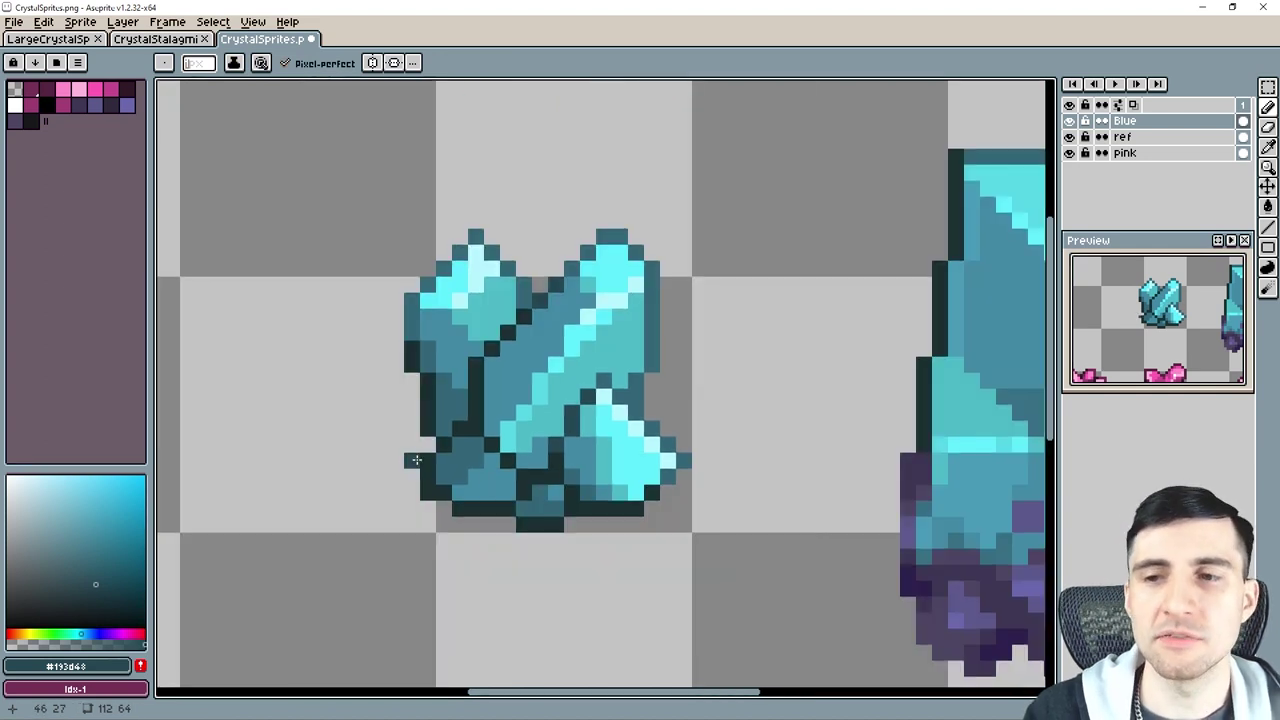
Tone down the diagonal crystal's lower highlight with #41b5c4 and repaint its bottom end in #36829e.
scroll(414, 428, "up", 1)
left_click(534, 434, "alt")
left_click(553, 439, "alt")
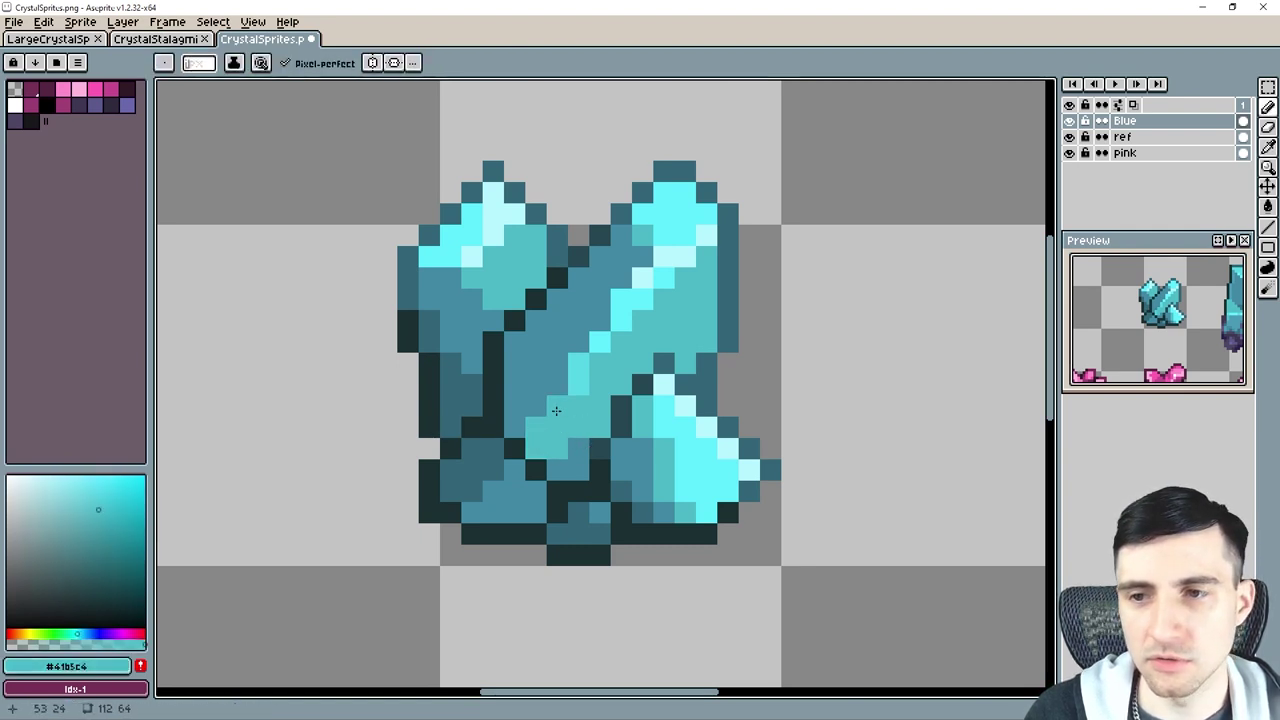
left_click(578, 468)
left_click(561, 462, "alt")
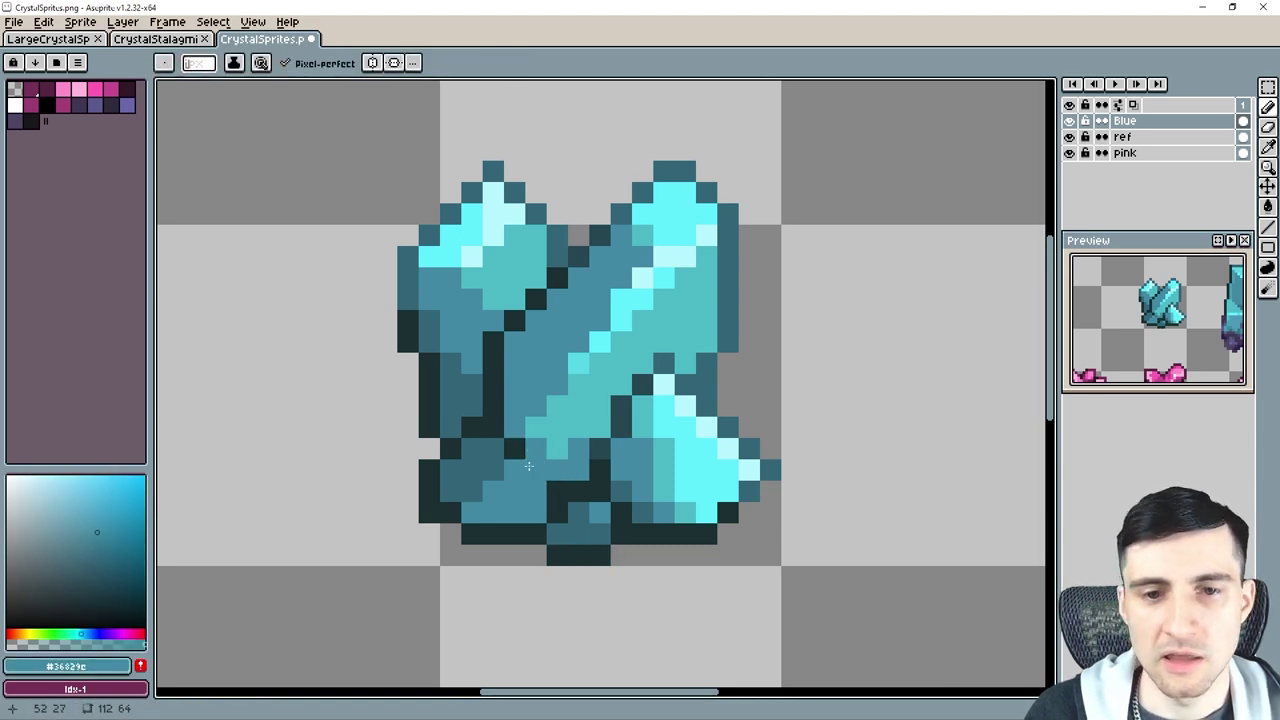
left_click_drag(541, 431, 548, 444)
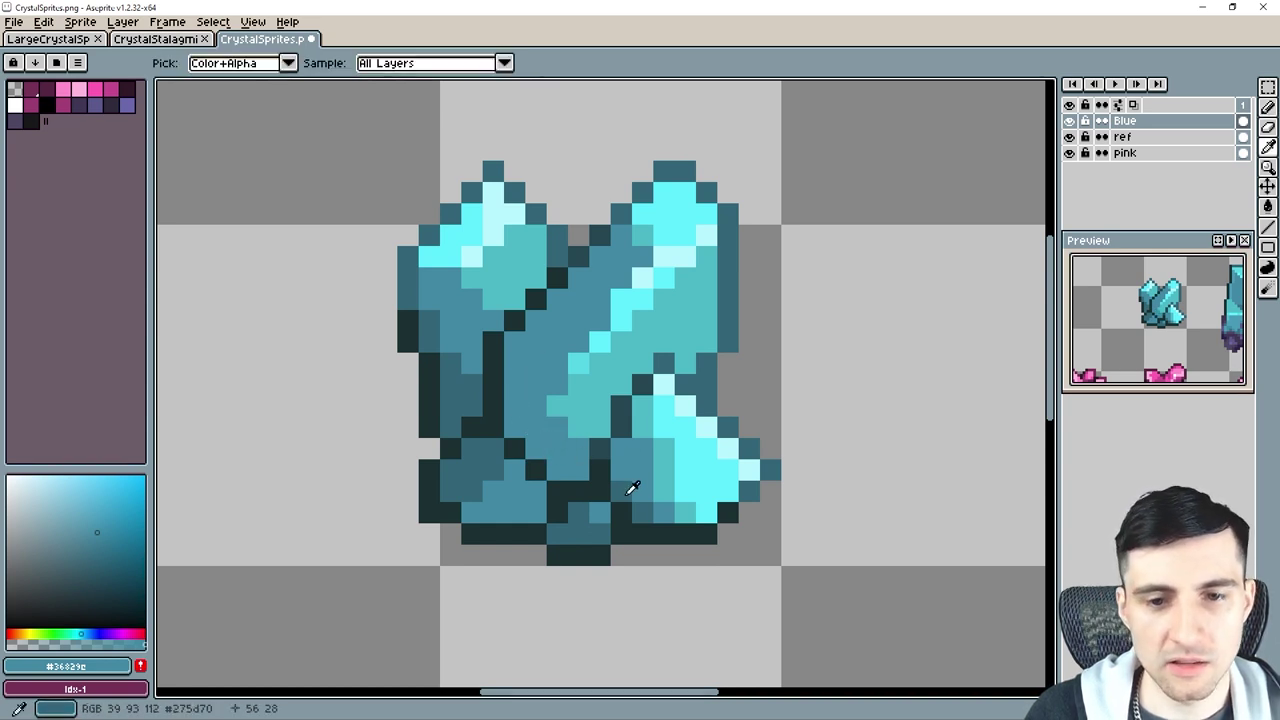
Shade the diagonal crystal's lower-left edge and bottom with a stepped line of #275d70 pixels.
left_click(628, 491, "alt")
left_click_drag(514, 405, 514, 426)
left_click(535, 426)
left_click(535, 447)
left_click(557, 469)
left_click(579, 469)
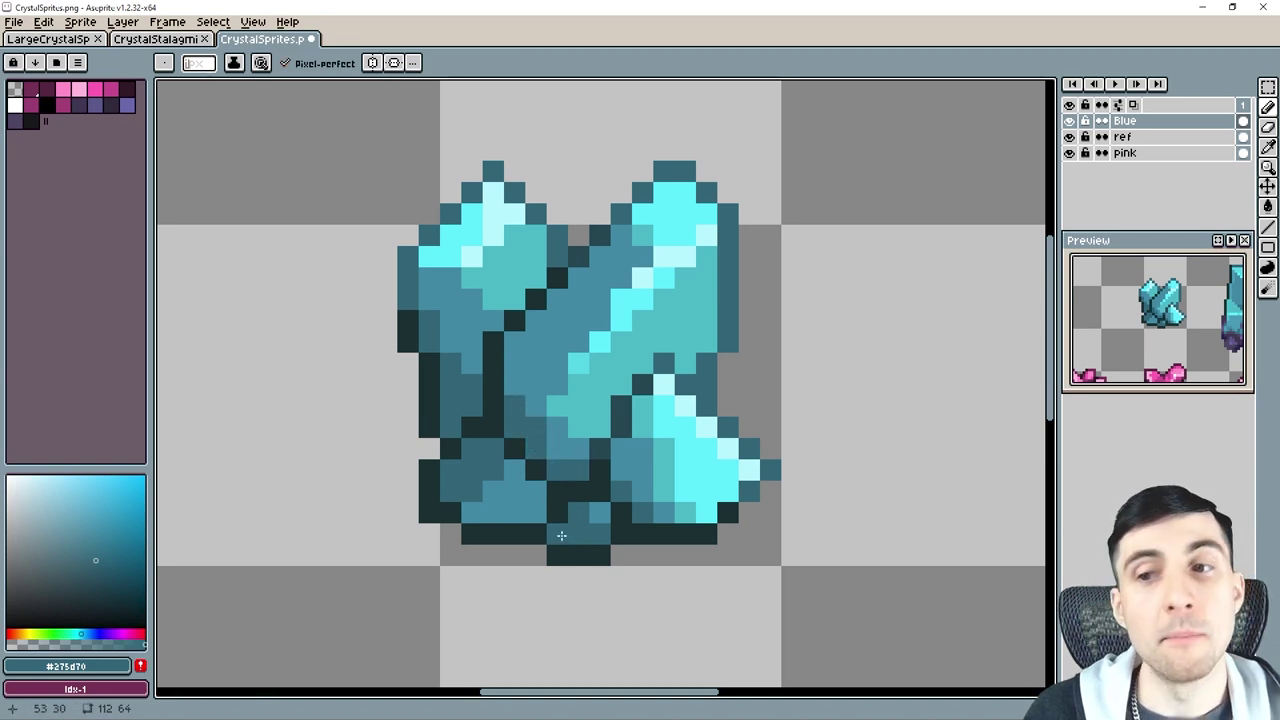
Examine the facets and highlights of the large teal reference crystal and compare them with the small cluster.
key("alt")
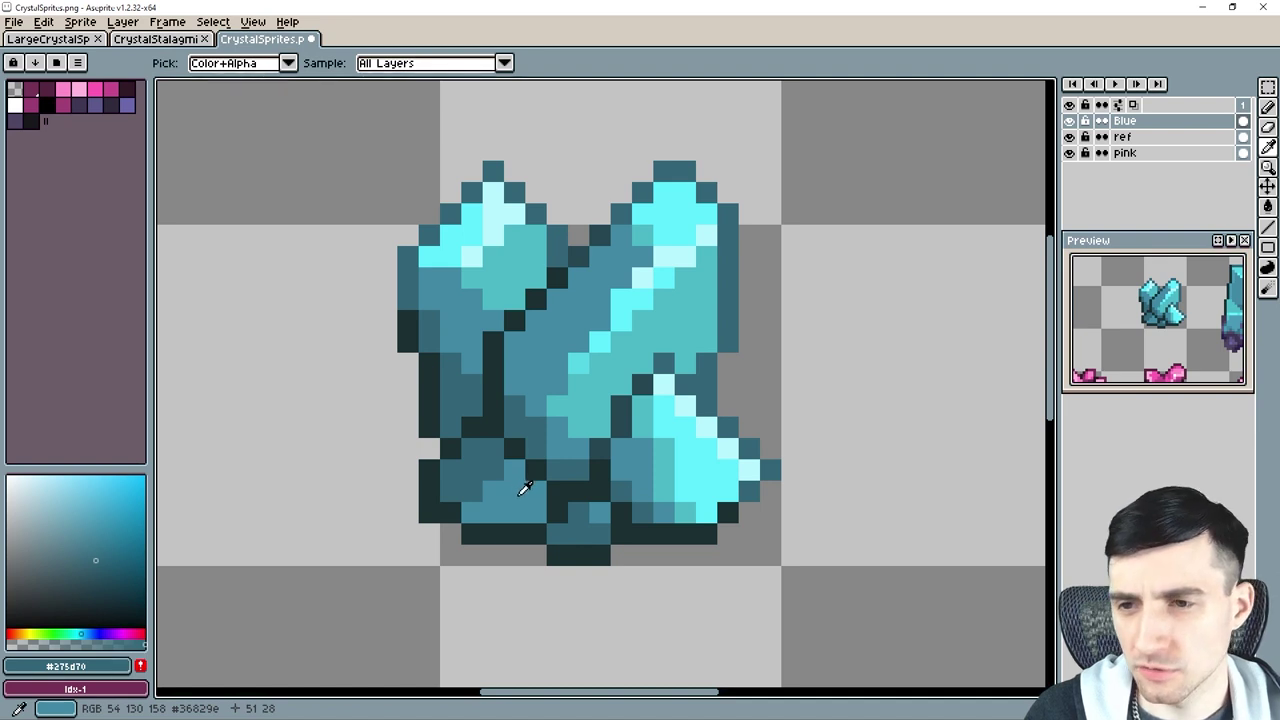
left_click(524, 487)
scroll(532, 470, "down", 1)
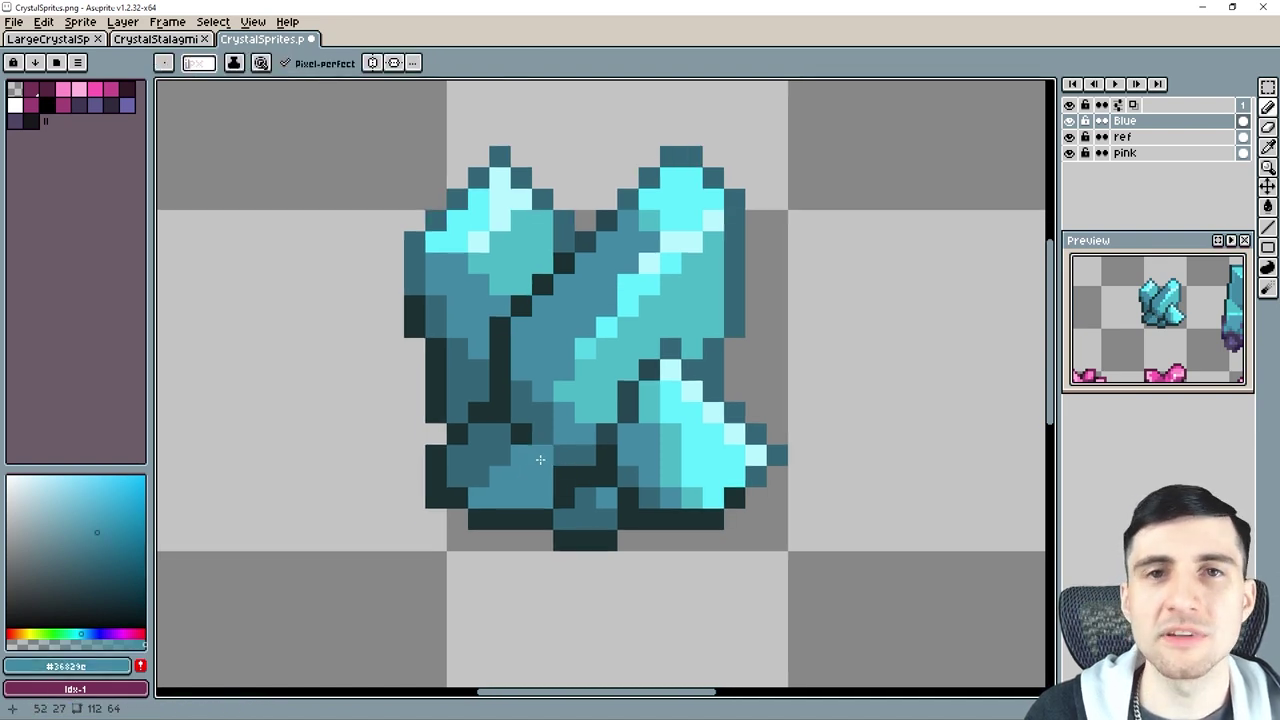
scroll(550, 453, "up", 1)
scroll(550, 453, "down", 1)
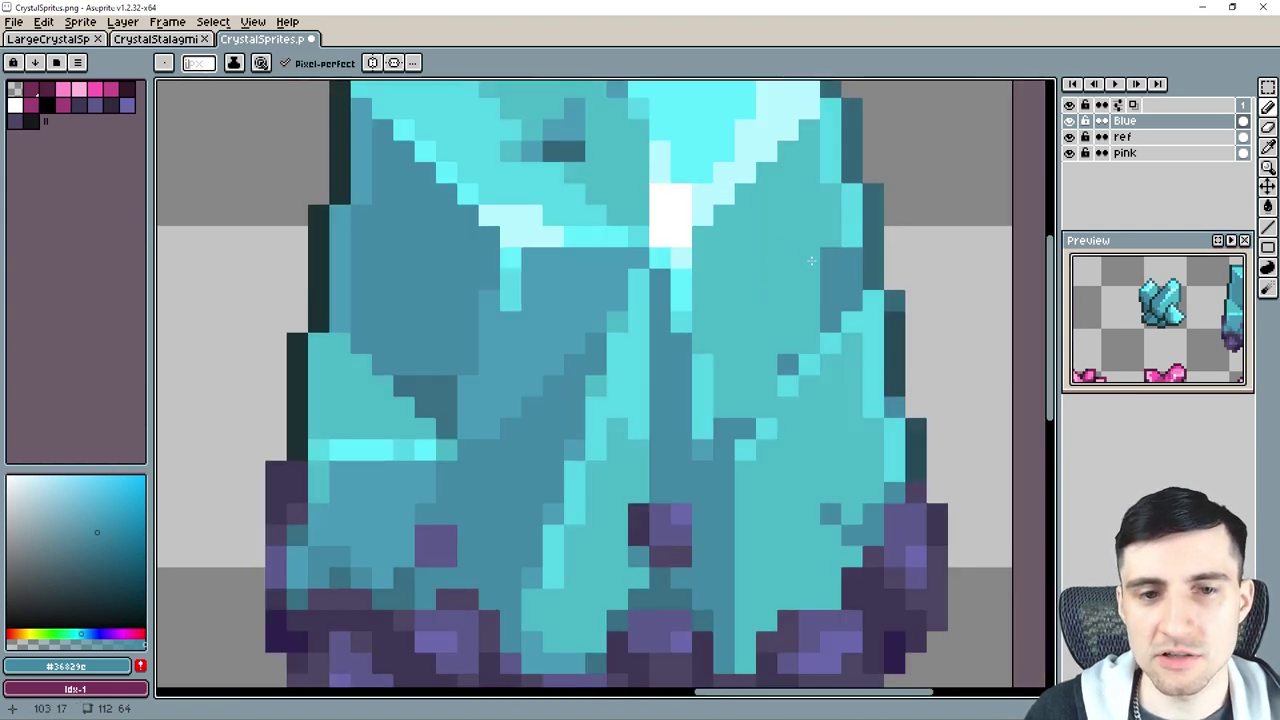
scroll(563, 374, "up", 2)
scroll(475, 348, "left", 2)
scroll(614, 365, "down", 1)
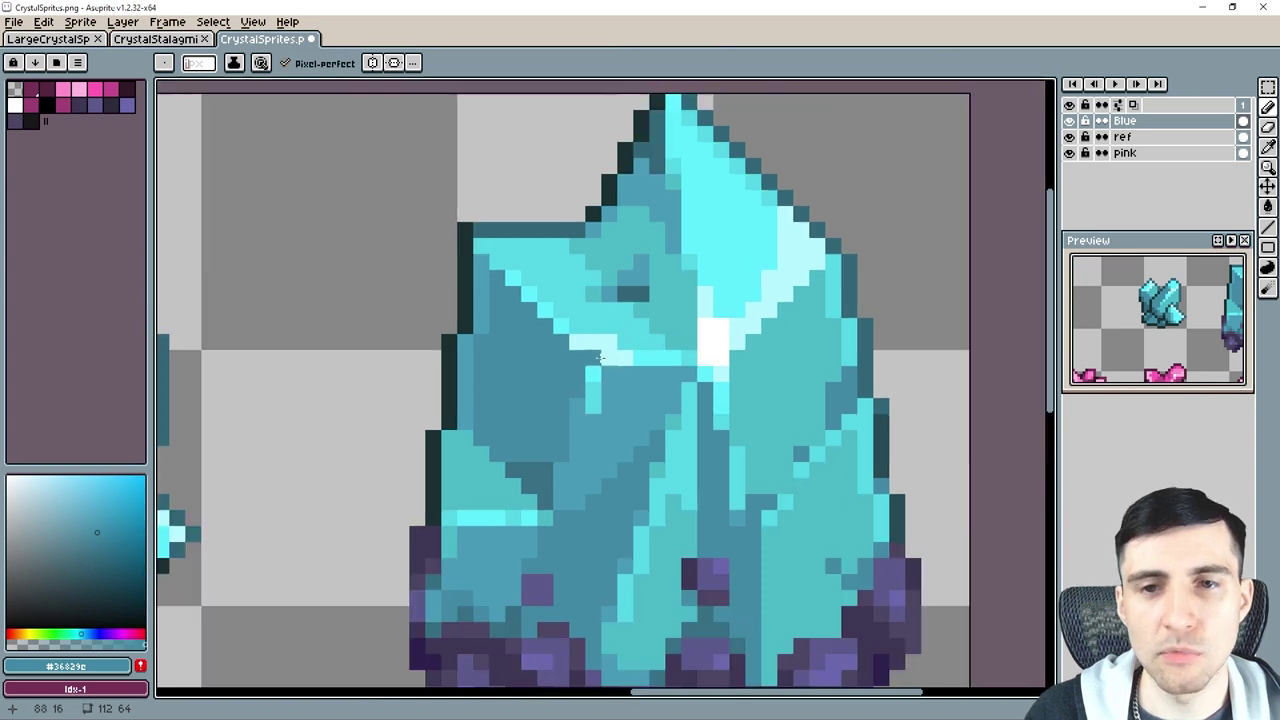
scroll(571, 449, "down", 1)
scroll(538, 480, "down", 1)
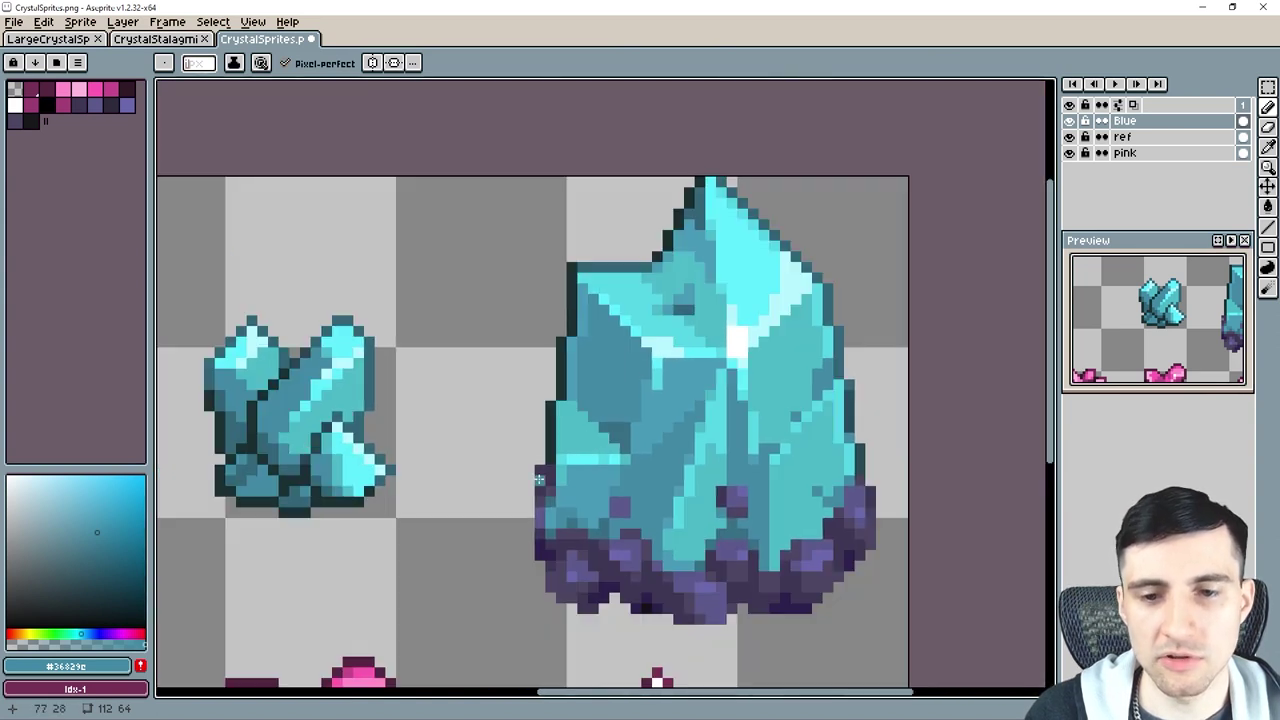
left_click_drag(503, 490, 700, 459)
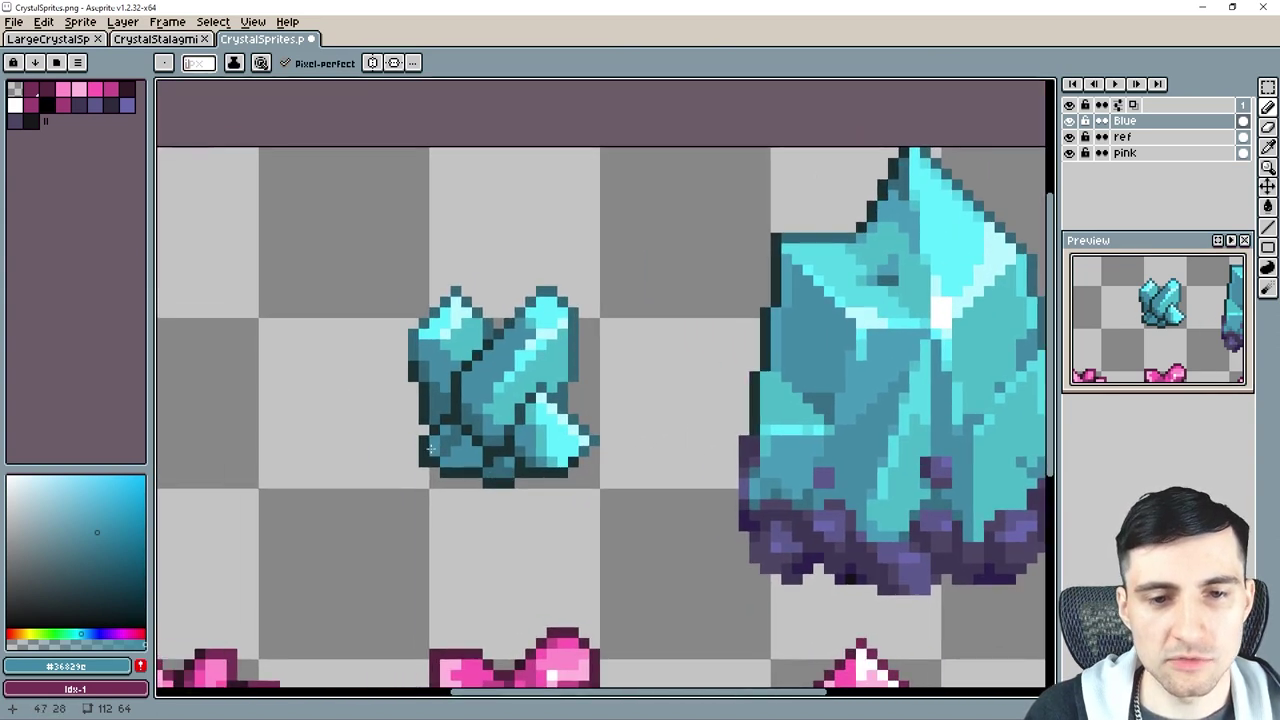
Add a single #41b5c4 highlight pixel near the upper-right edge of the small lower-left base crystal.
scroll(437, 440, "up", 2)
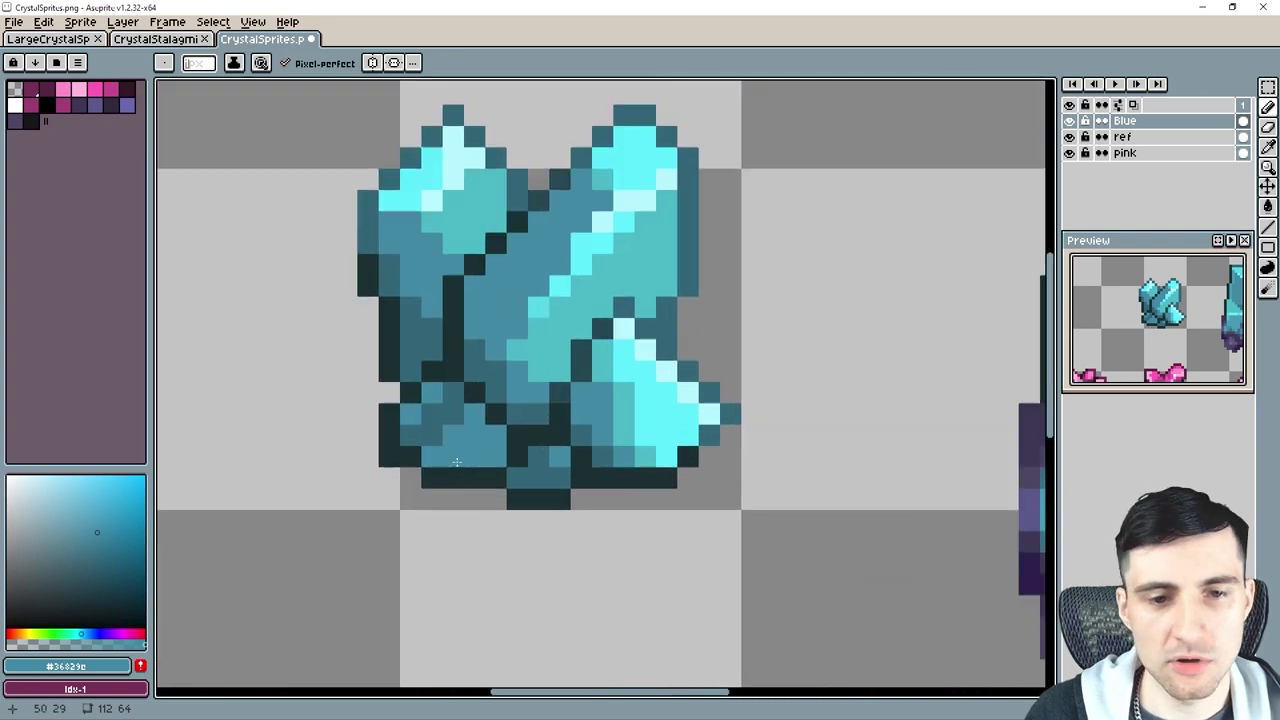
left_click(434, 421, "alt")
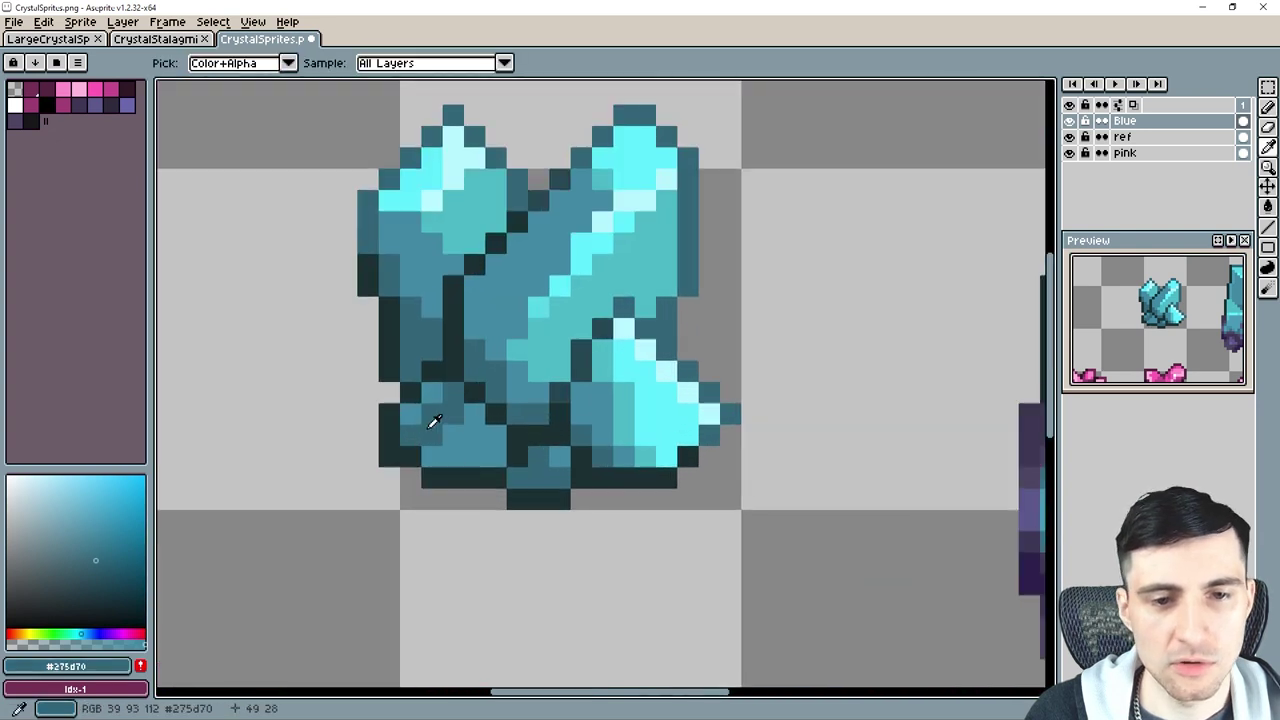
left_click(543, 294, "alt")
left_click(487, 393)
scroll(464, 414, "down", 2)
scroll(440, 440, "up", 1)
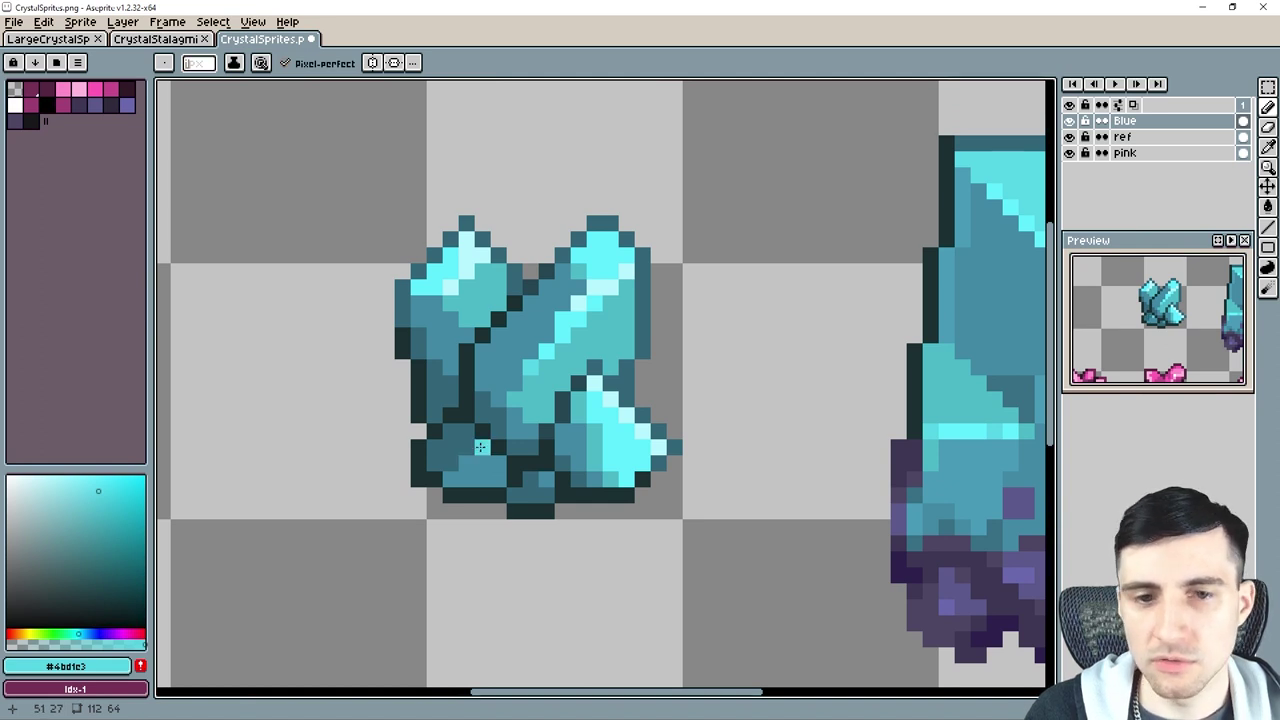
left_click(521, 400, "alt")
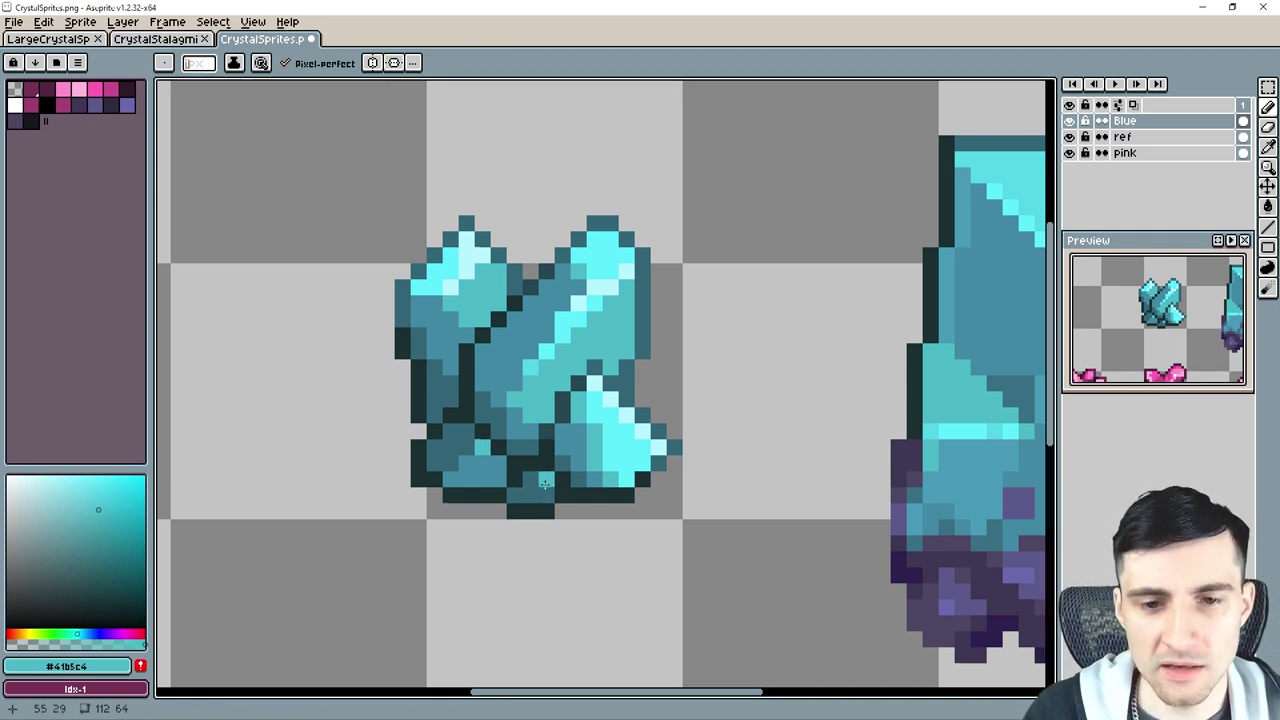
Lighten the lower-right crystal's bright facet beside its pale edge with semi-transparent #b3f6ff.
scroll(620, 418, "up", 1)
key("i")
left_click(629, 414)
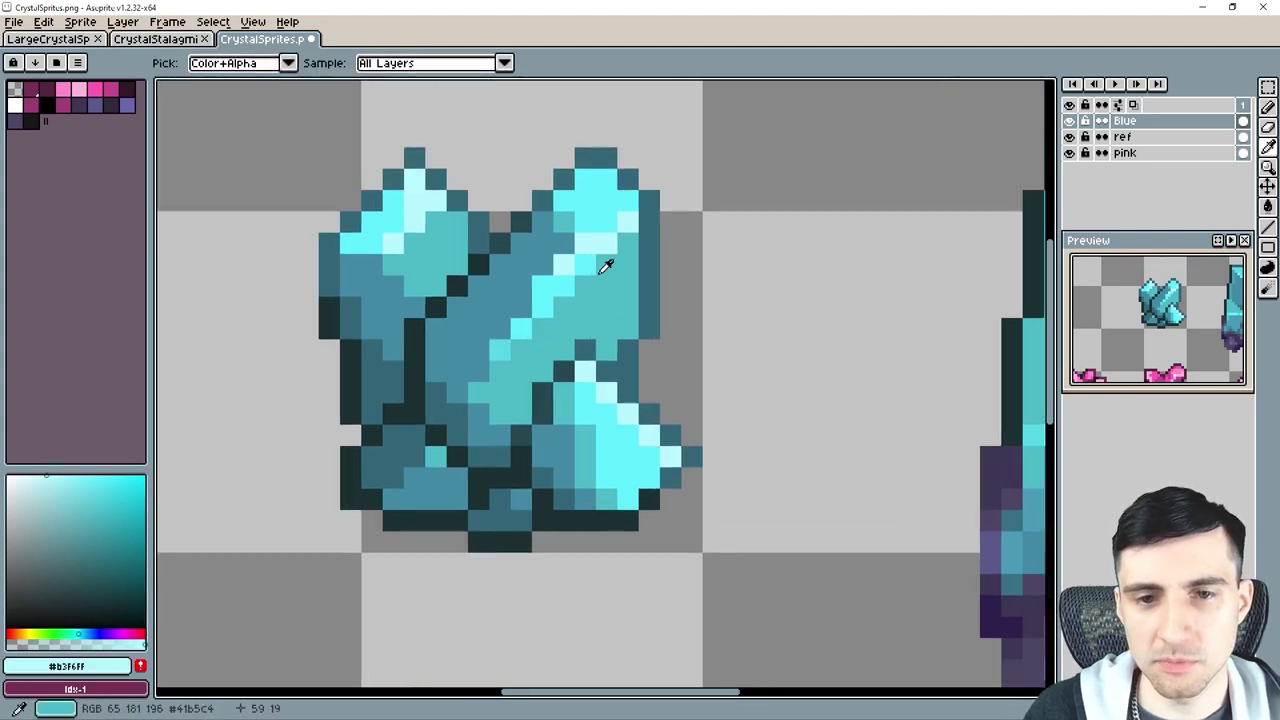
key("b")
left_click(600, 240)
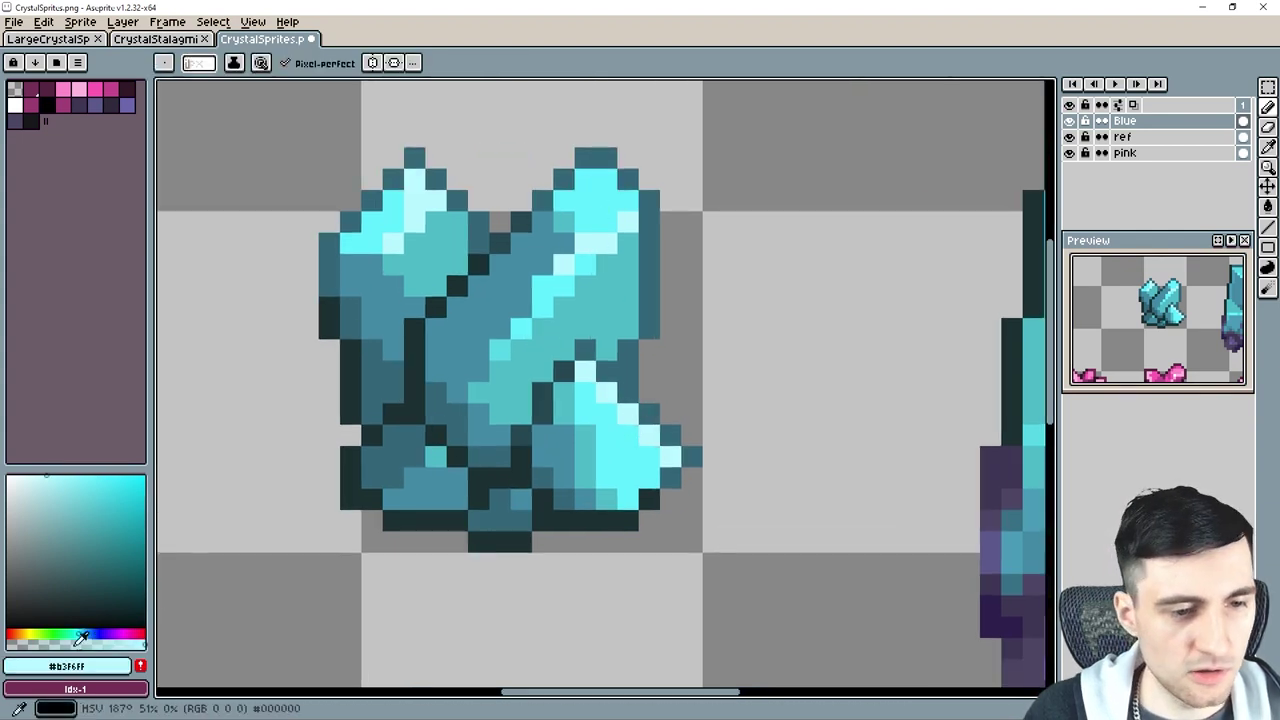
left_click(635, 413, "alt")
left_click(72, 645)
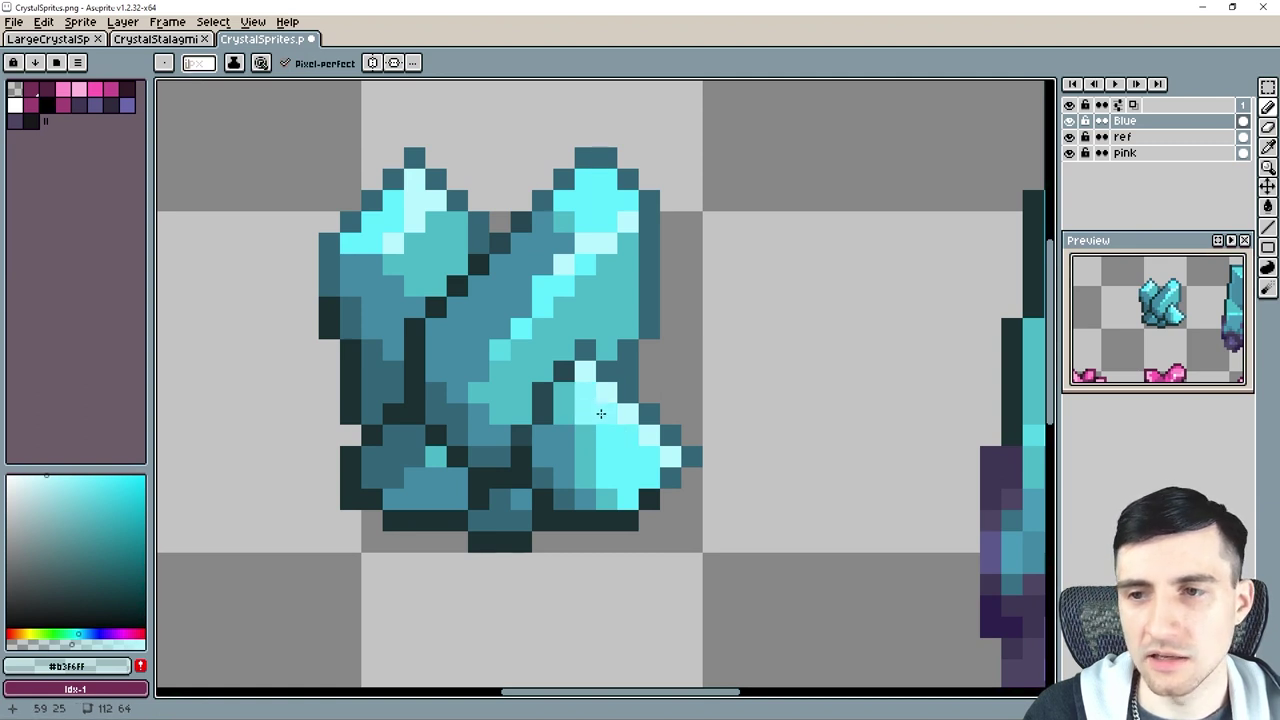
left_click(620, 431)
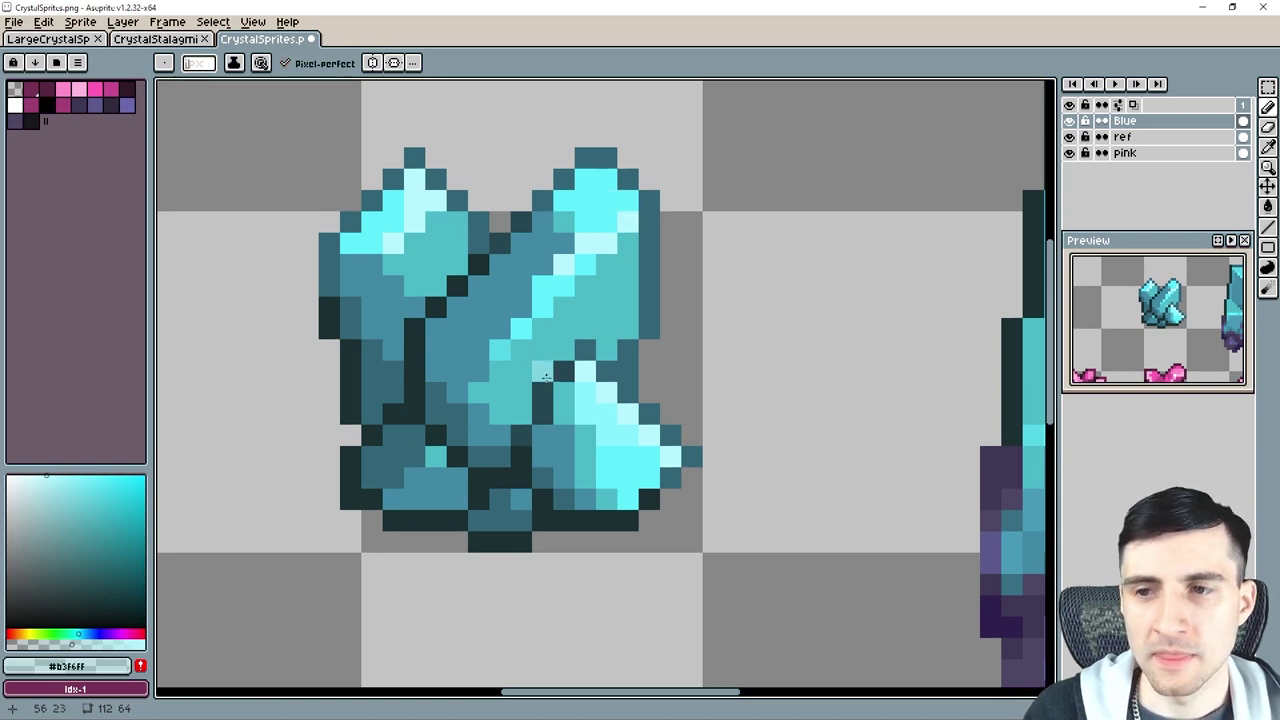
Lighten the left crystal's bright facet with #b3f6ff and the diagonal crystal's top facet with #81f0ff.
left_click_drag(397, 204, 376, 231)
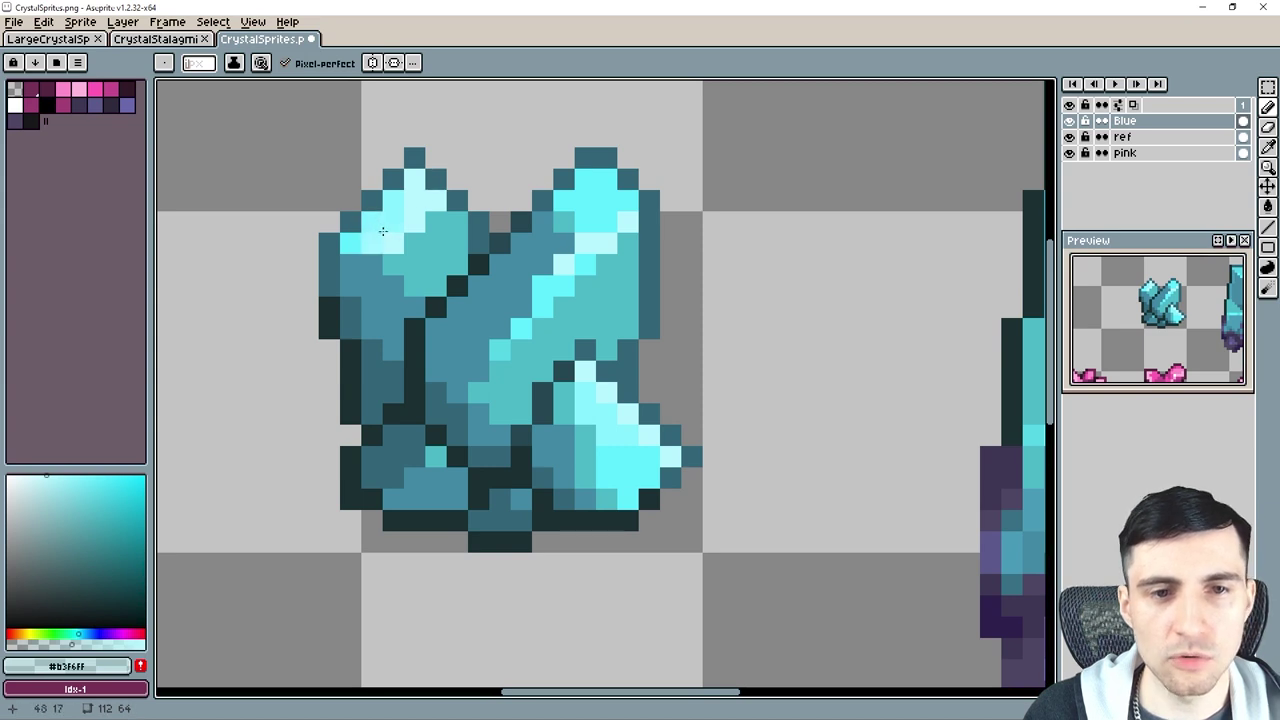
left_click(414, 213, "alt")
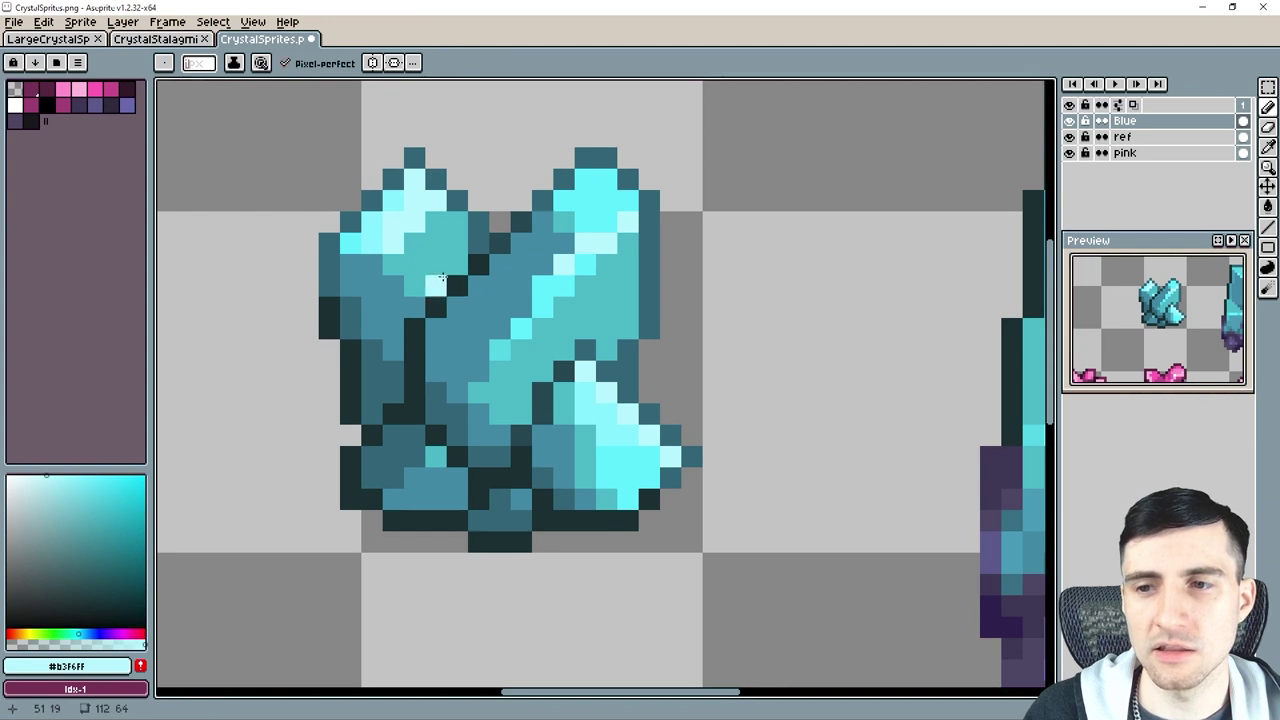
left_click(588, 266)
key("alt")
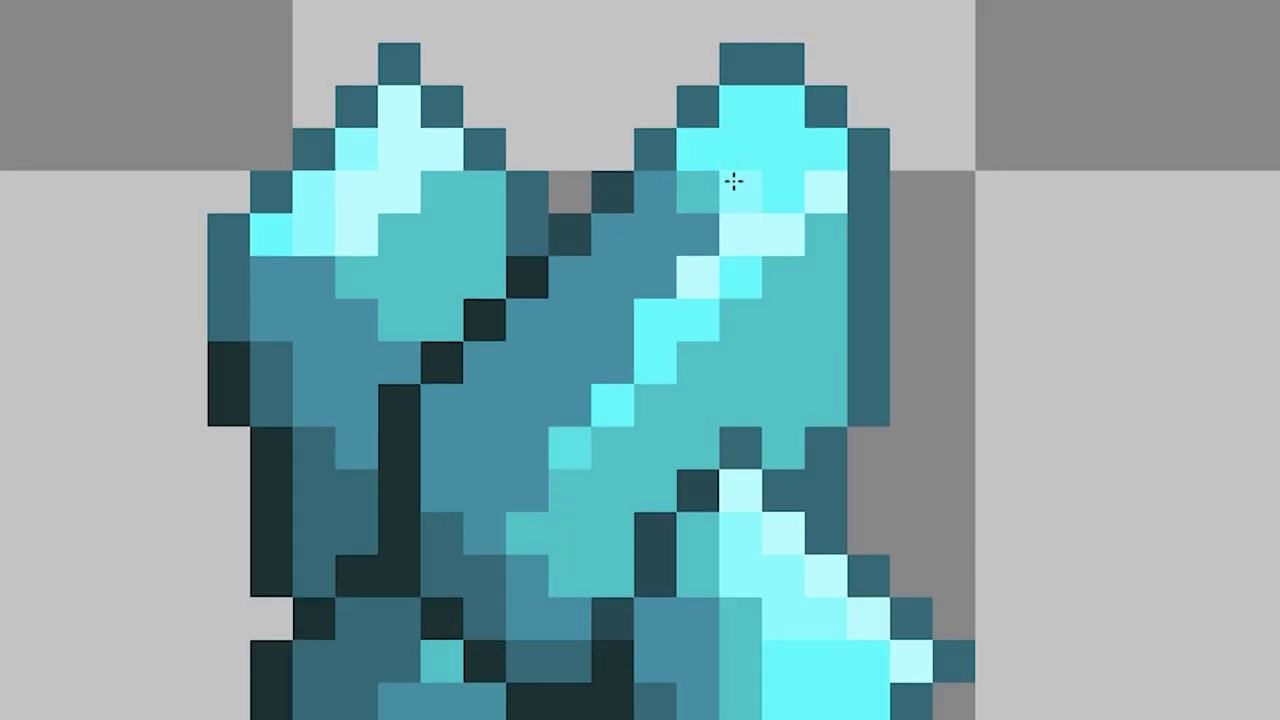
left_click_drag(582, 216, 614, 204)
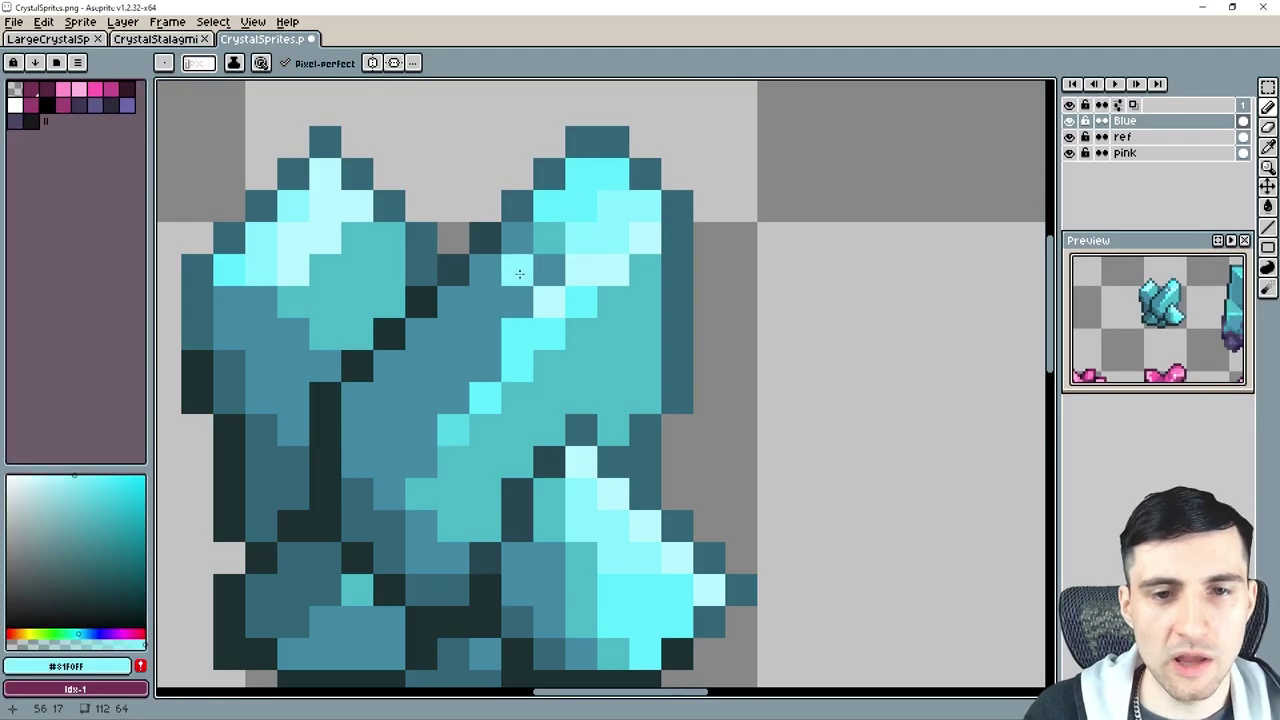
Paint the upper-left facet of the diagonal crystal, beside its pale highlight, in #41b5c4.
key("alt")
left_click(618, 316, "alt")
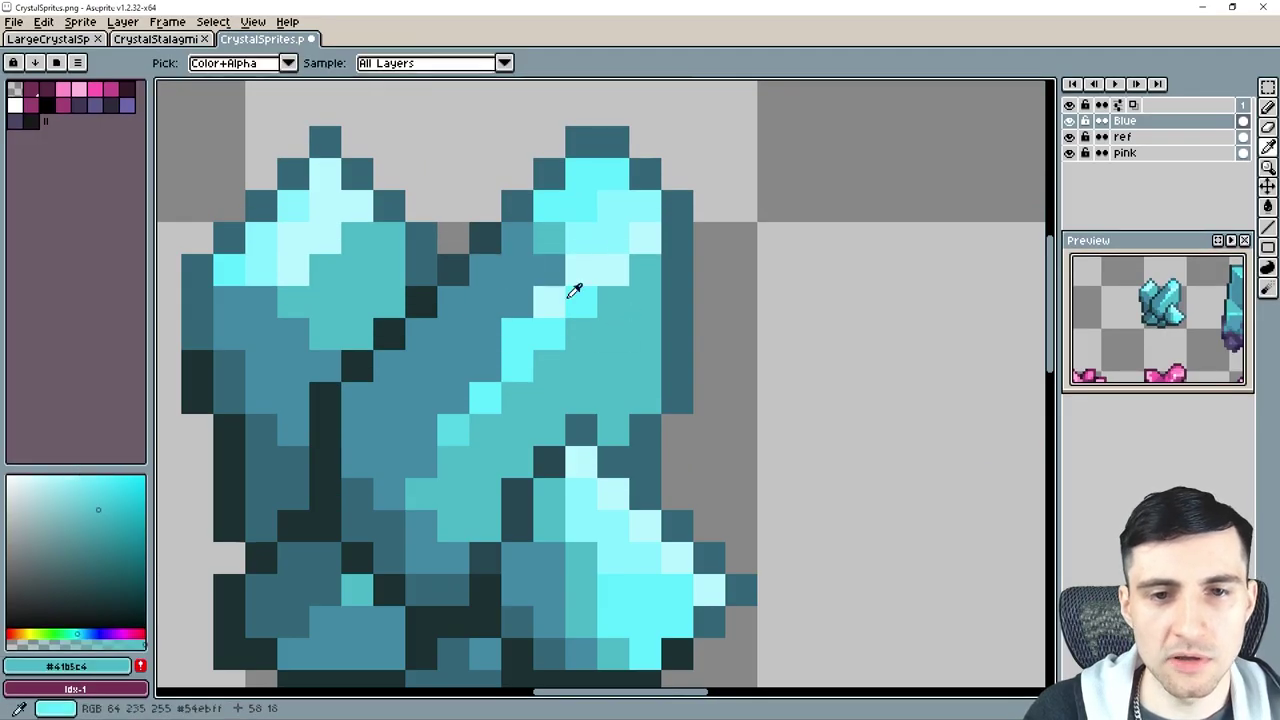
left_click(549, 270)
left_click_drag(517, 238, 518, 262)
left_click(517, 299)
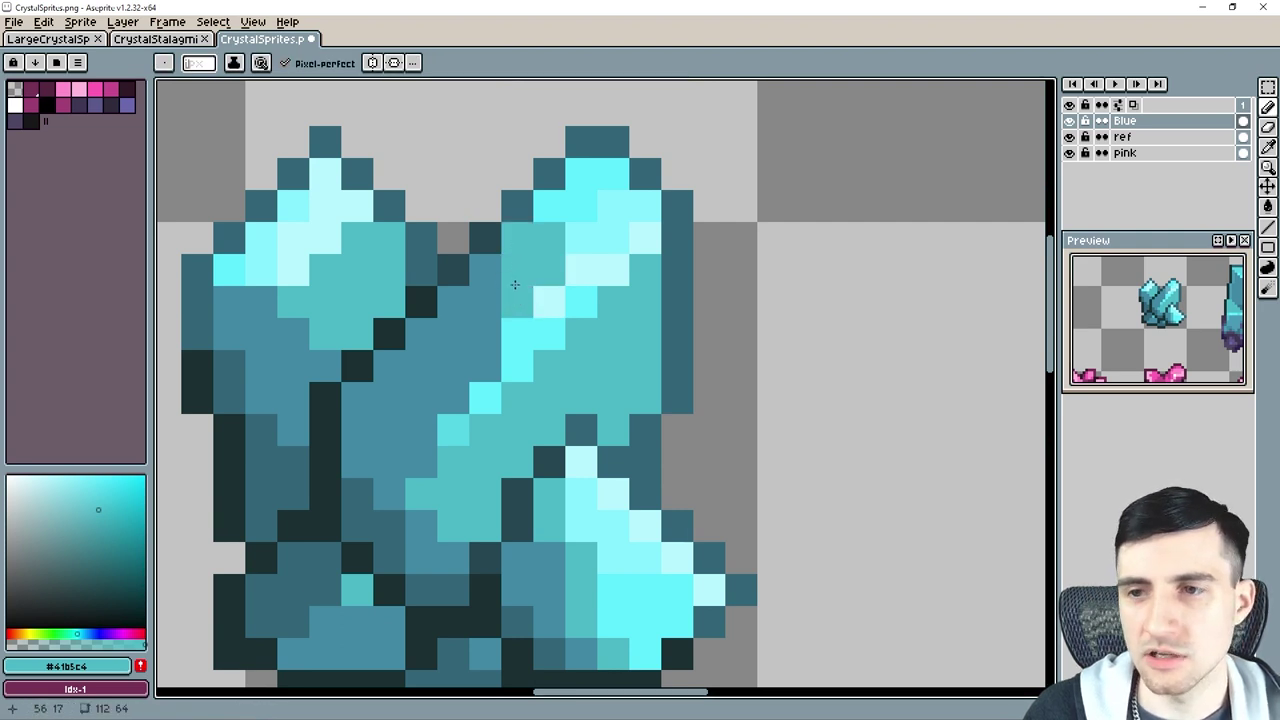
Blunt the lower-right crystal's tip by removing its protruding pixel and outlining the edge in #275d70.
scroll(1188, 308, "up", 1)
left_click_drag(1180, 323, 1188, 349)
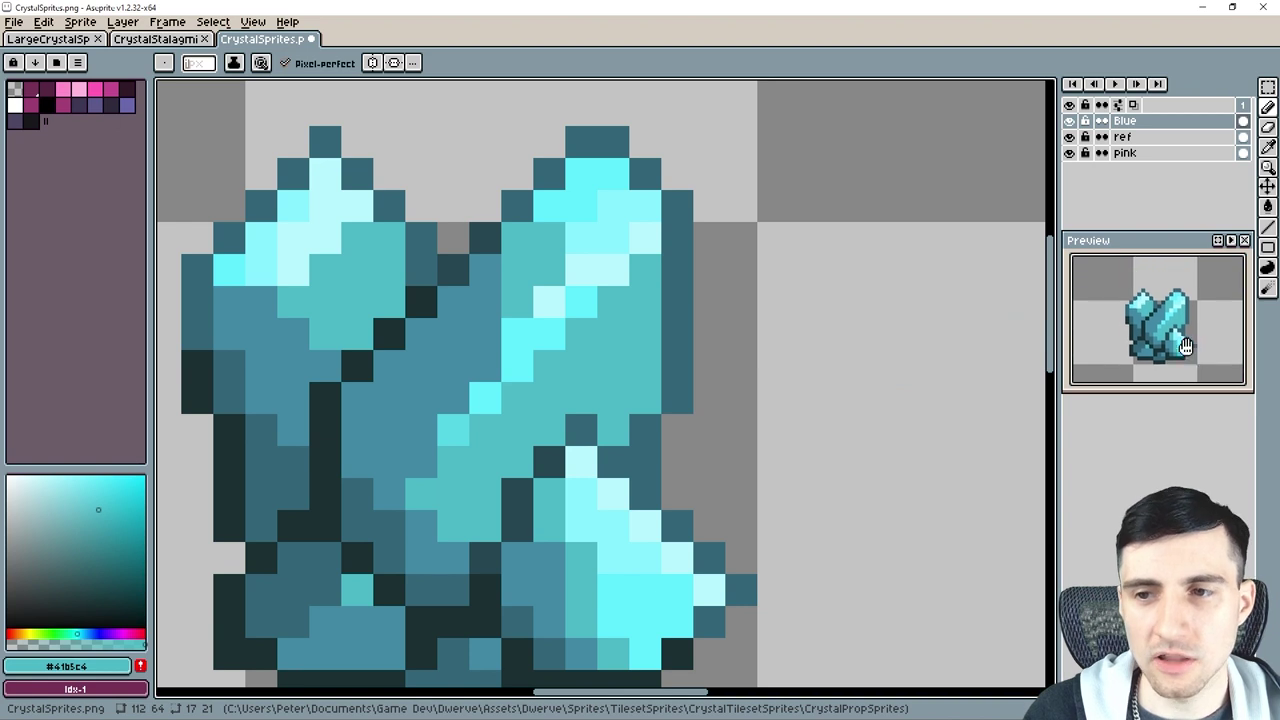
scroll(1192, 348, "up", 2)
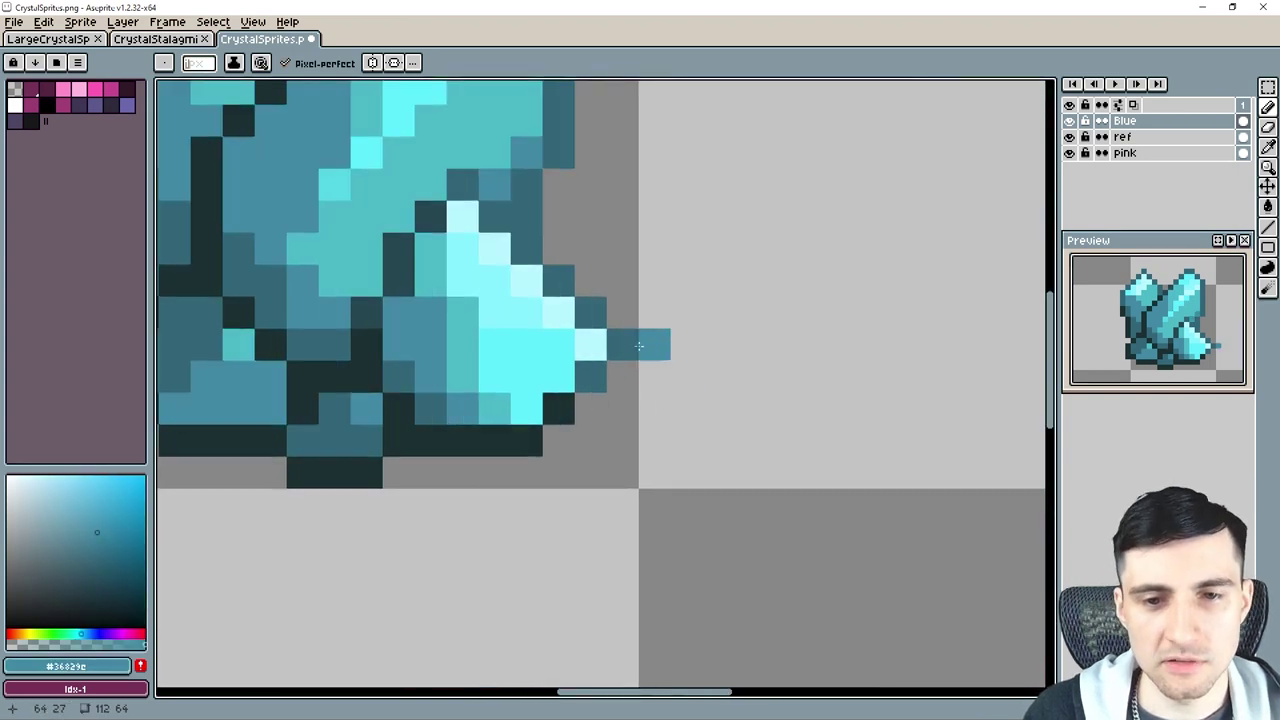
left_click(589, 321, "alt")
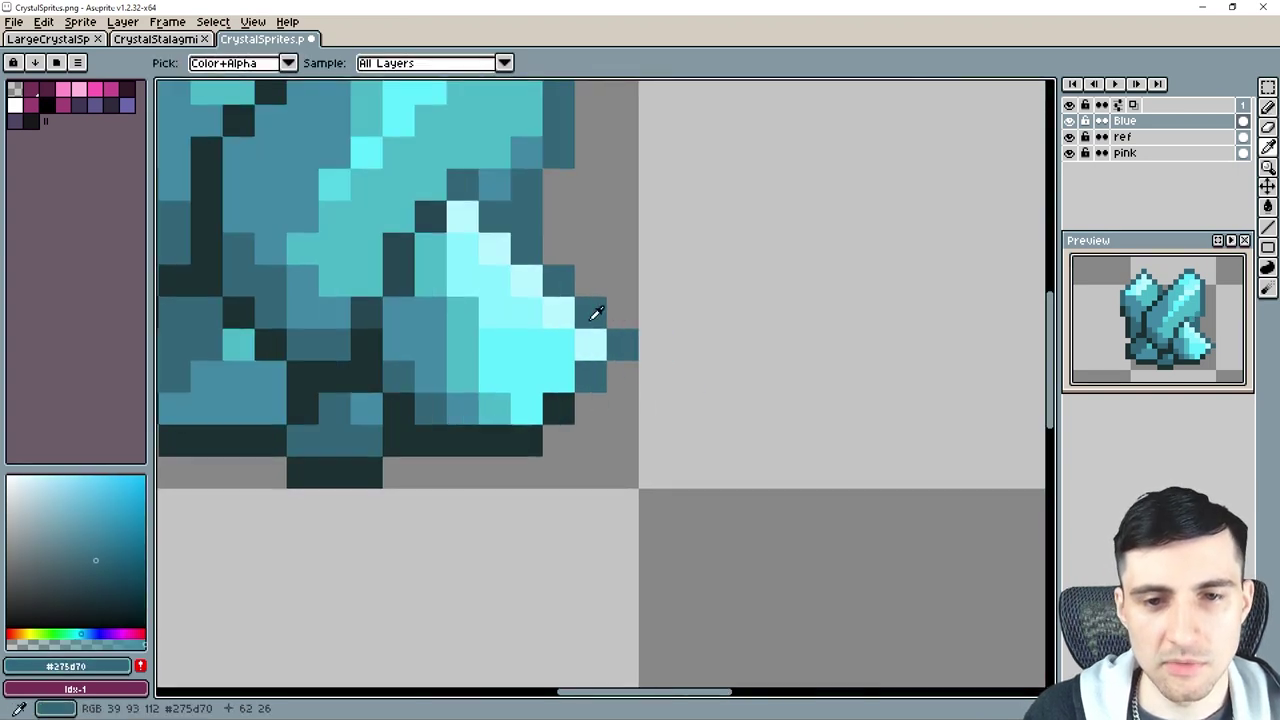
left_click(590, 344)
key("e")
left_click(622, 344)
scroll(600, 483, "down", 1)
left_click_drag(529, 509, 560, 503)
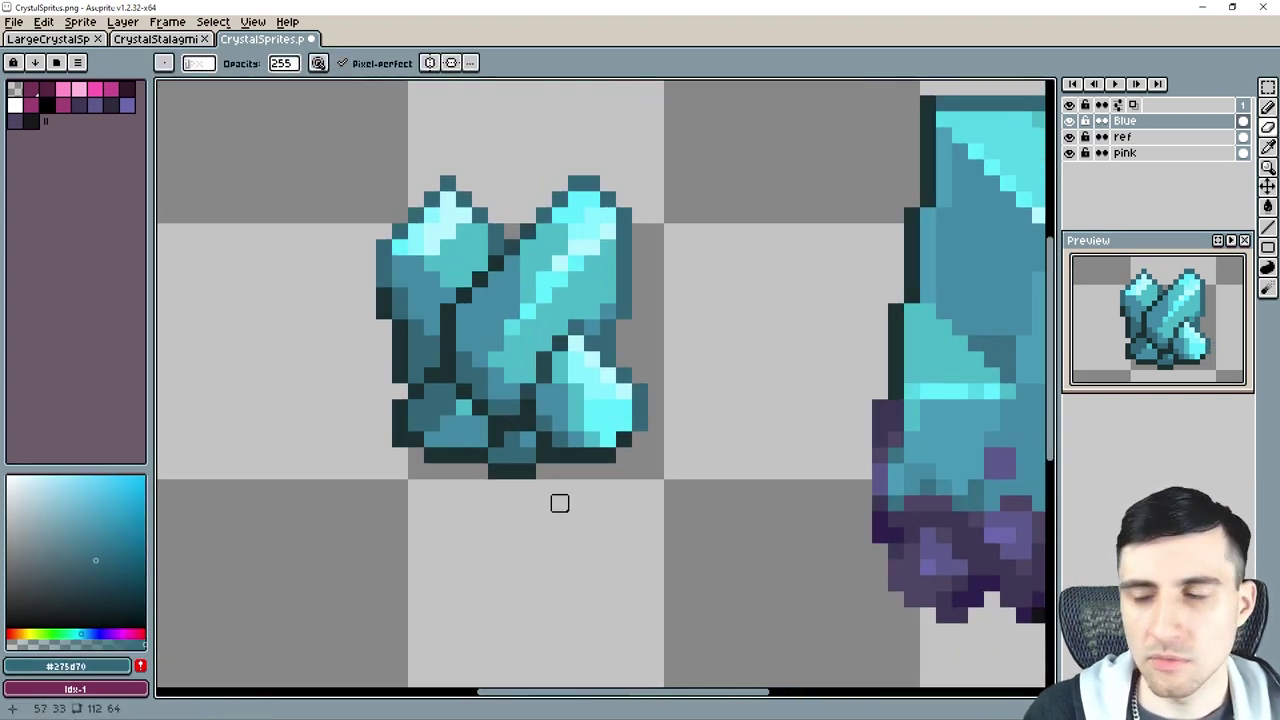
scroll(575, 503, "up", 2)
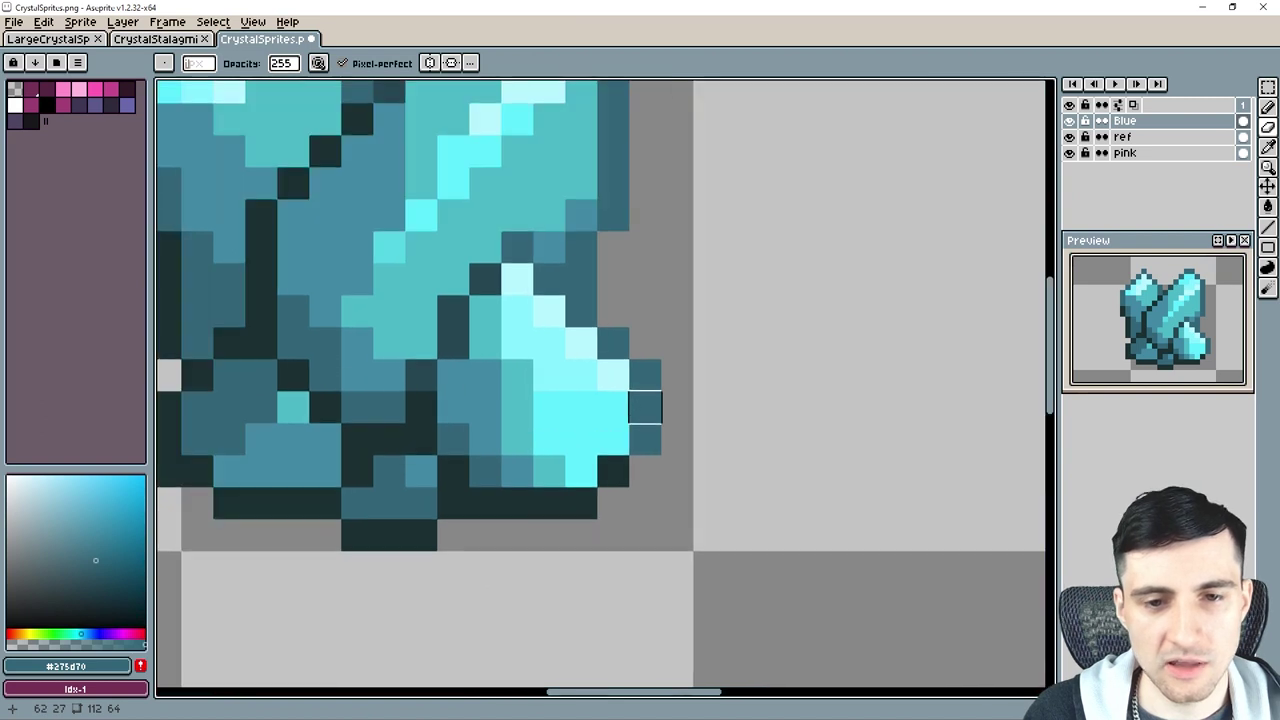
Shade the lower-right crystal's facet with #41b5c4 and redraw its right outline one pixel further in using #275d70.
left_click(542, 413, "alt")
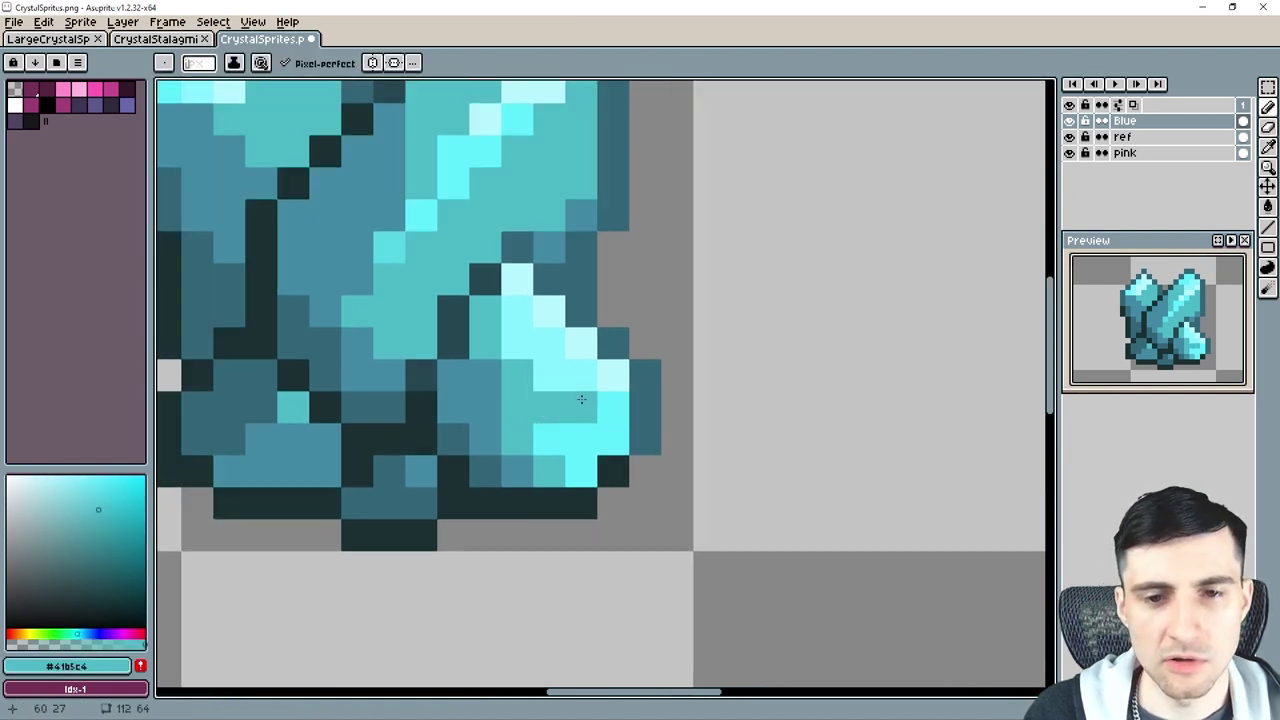
left_click(613, 376)
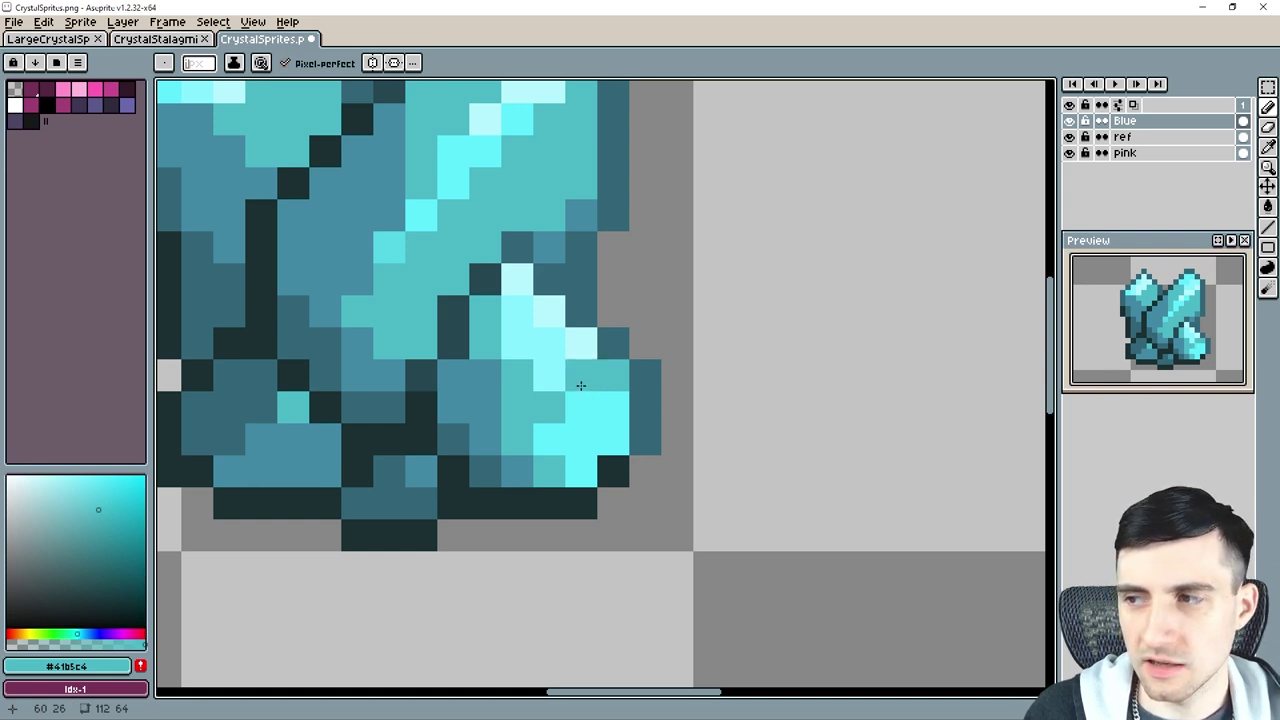
key("e")
left_click_drag(645, 376, 646, 440)
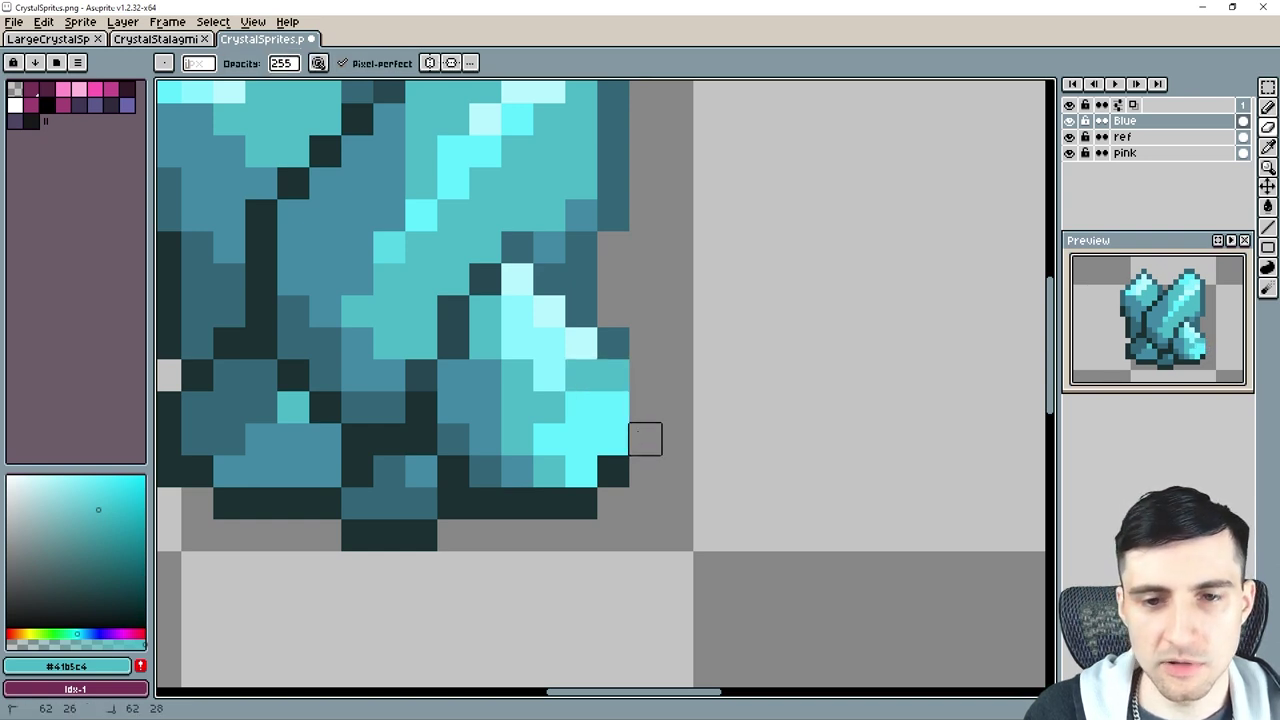
left_click(614, 344, "alt")
key("b")
left_click_drag(612, 375, 613, 440)
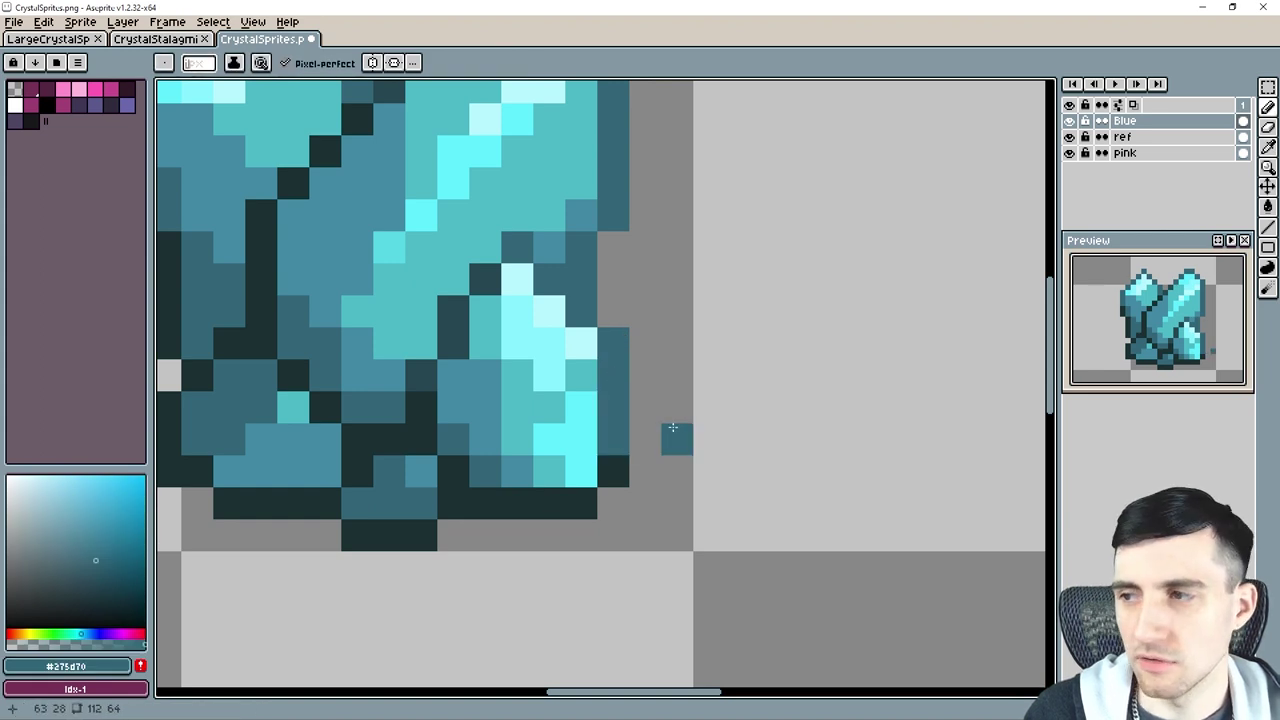
Darken the lower part of the lower-right crystal's right outline with #0d2326 and #193d48, and brighten its facet with #54ebff.
left_click(613, 468, "alt")
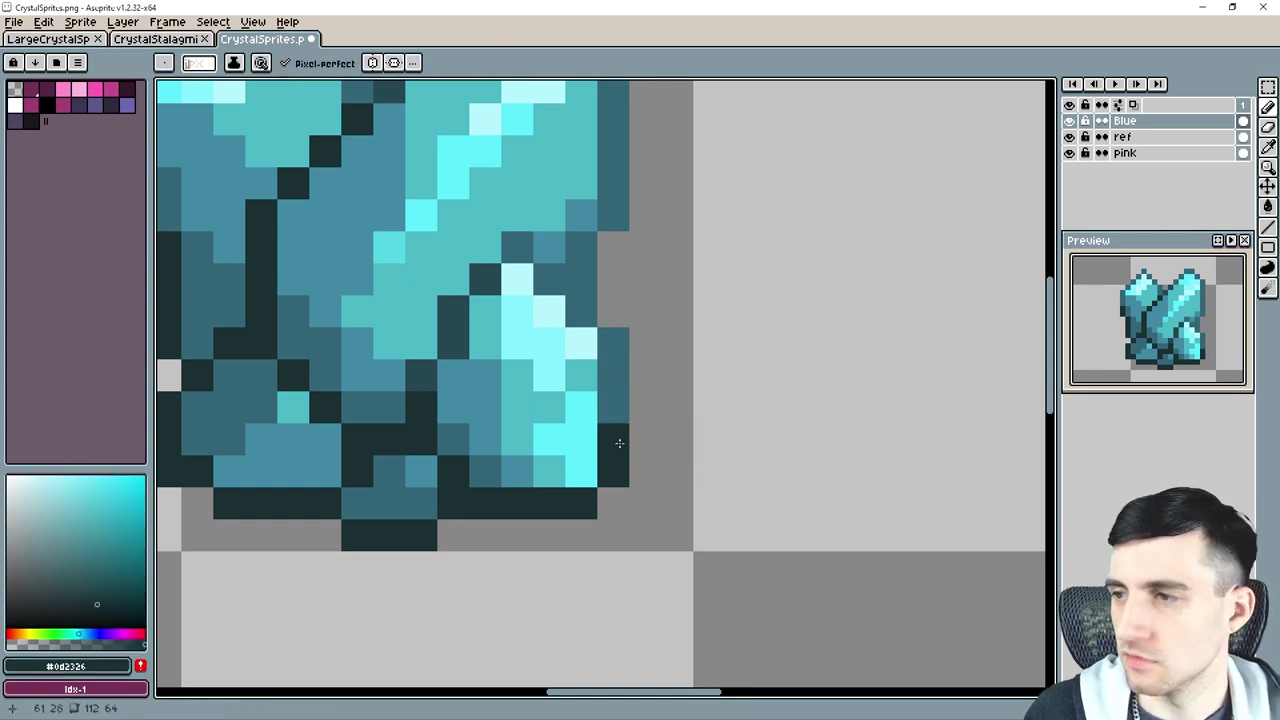
left_click(454, 329, "alt")
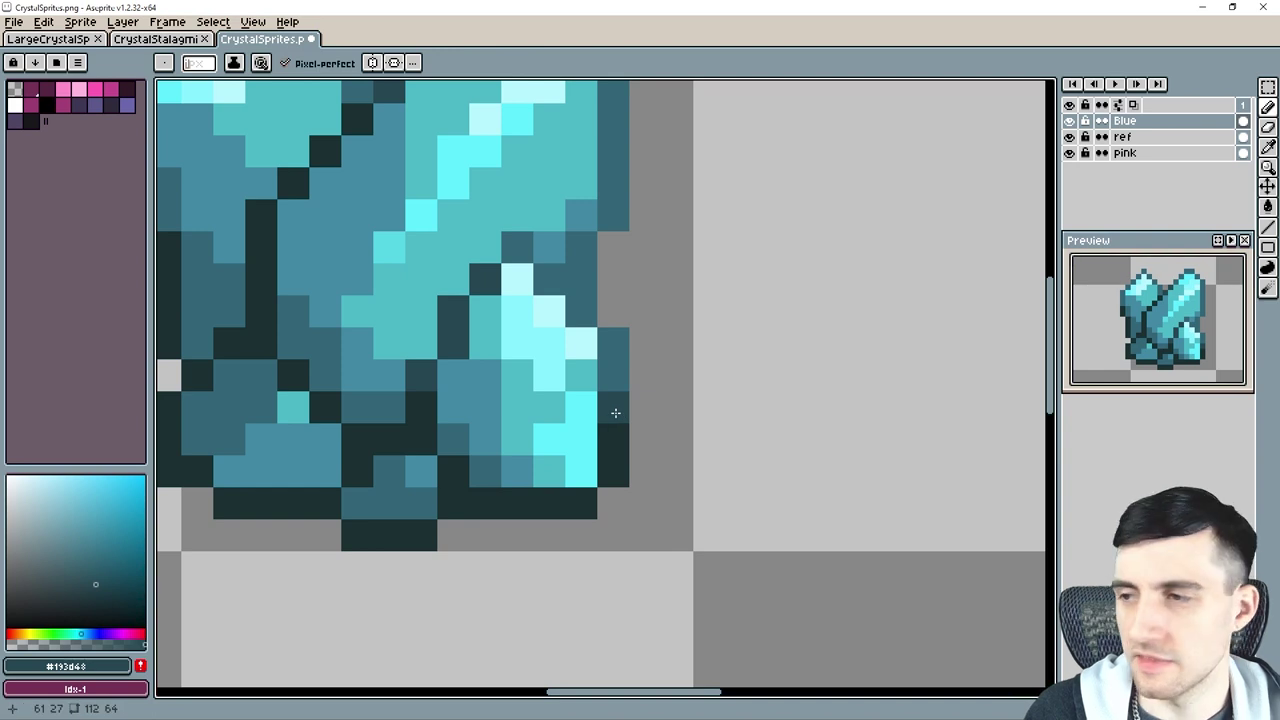
left_click(578, 417, "alt")
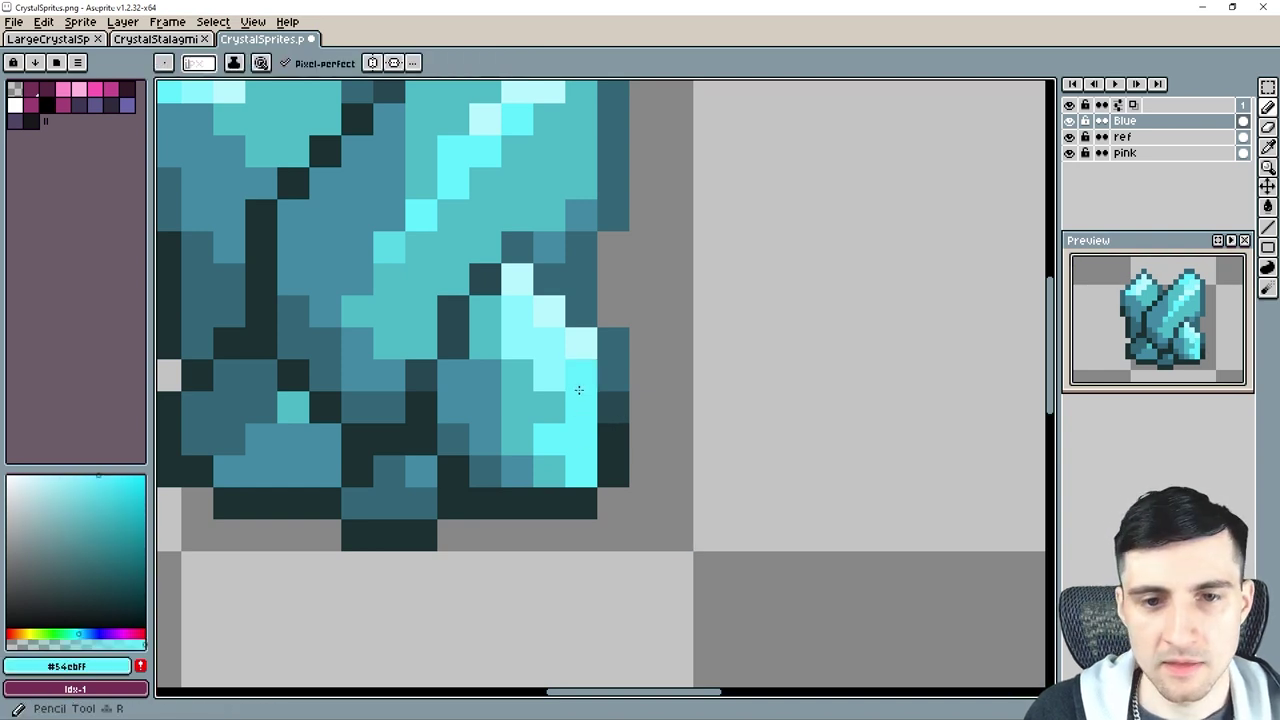
left_click(560, 405)
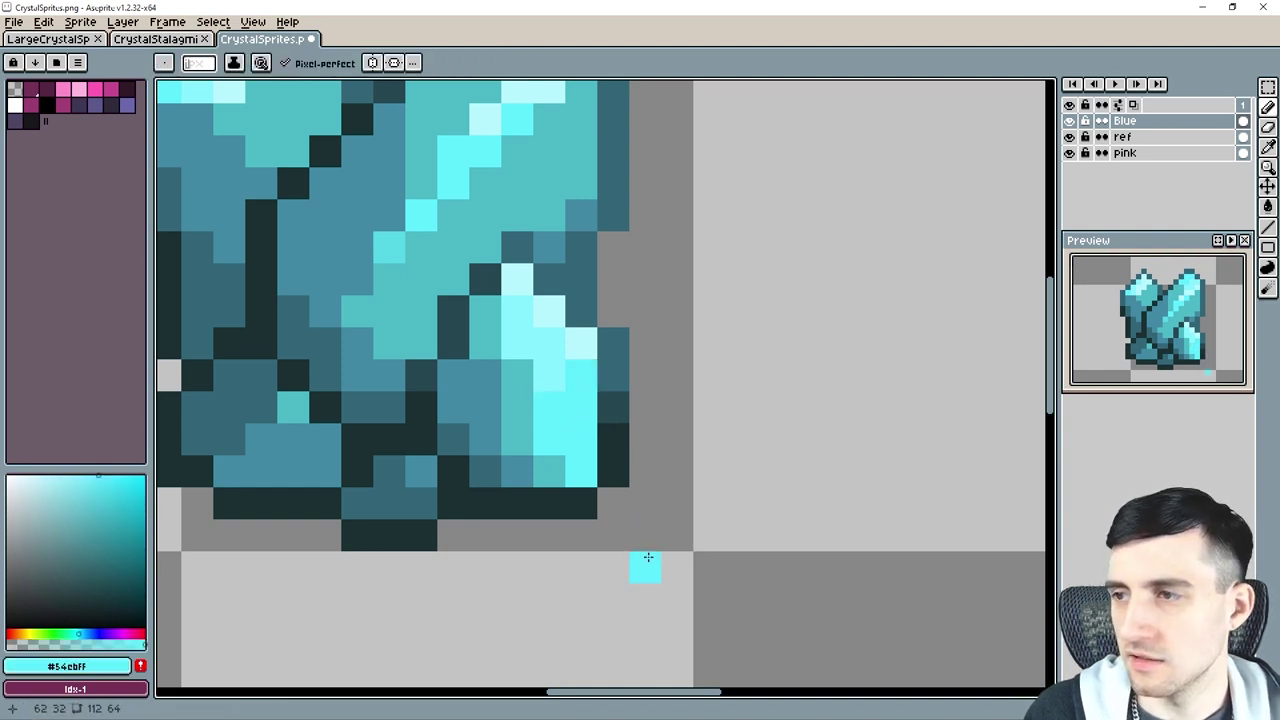
Undo the last few pixel edits on the lower-right crystal.
key("ctrl+z")
key("ctrl+z")
key("ctrl+z")
key("ctrl+z")
key("ctrl+z")
Paint white highlight pixels on the lower-right crystal's right edge, the left crystal's tip and the diagonal crystal's upper-right edge.
left_click(9, 476)
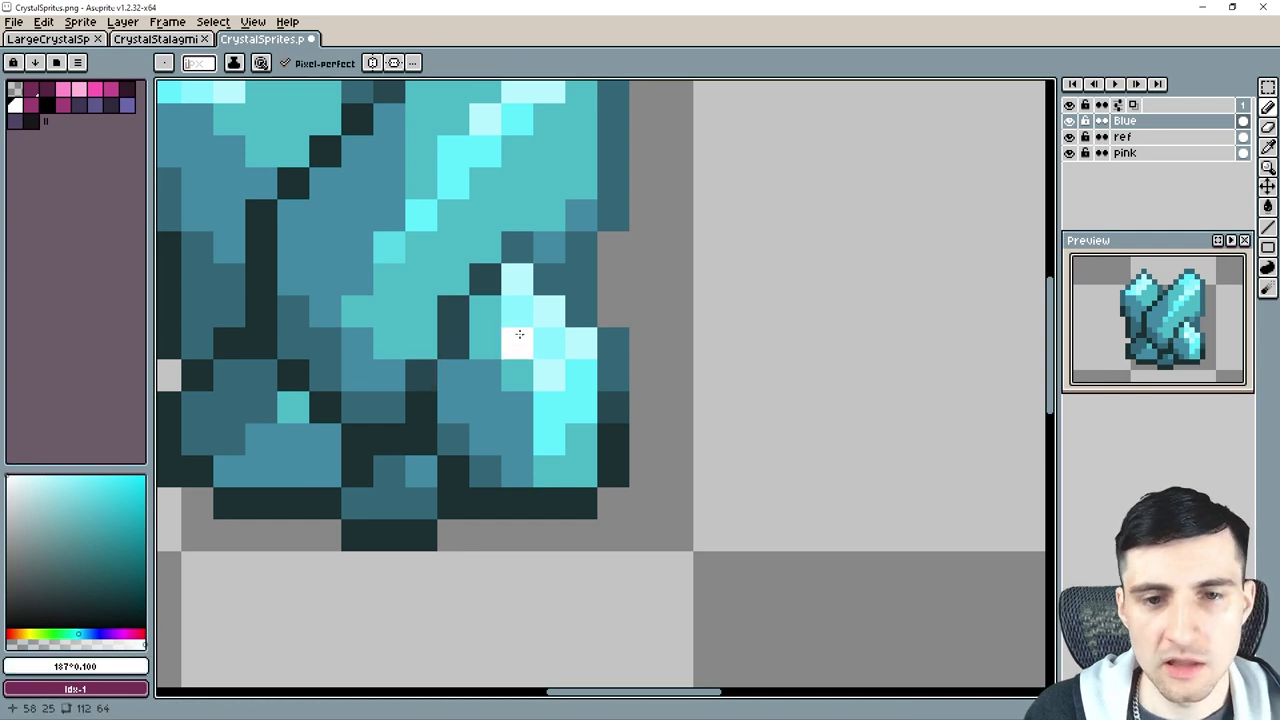
left_click(550, 342)
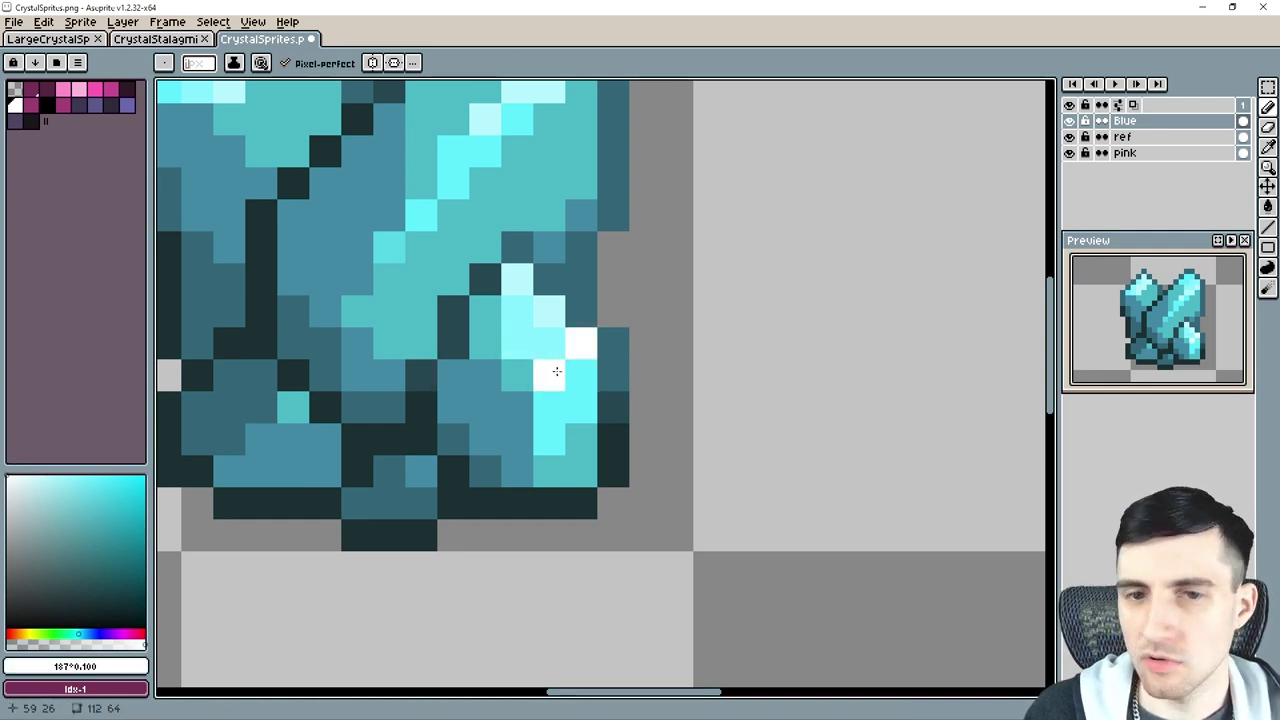
left_click(557, 362)
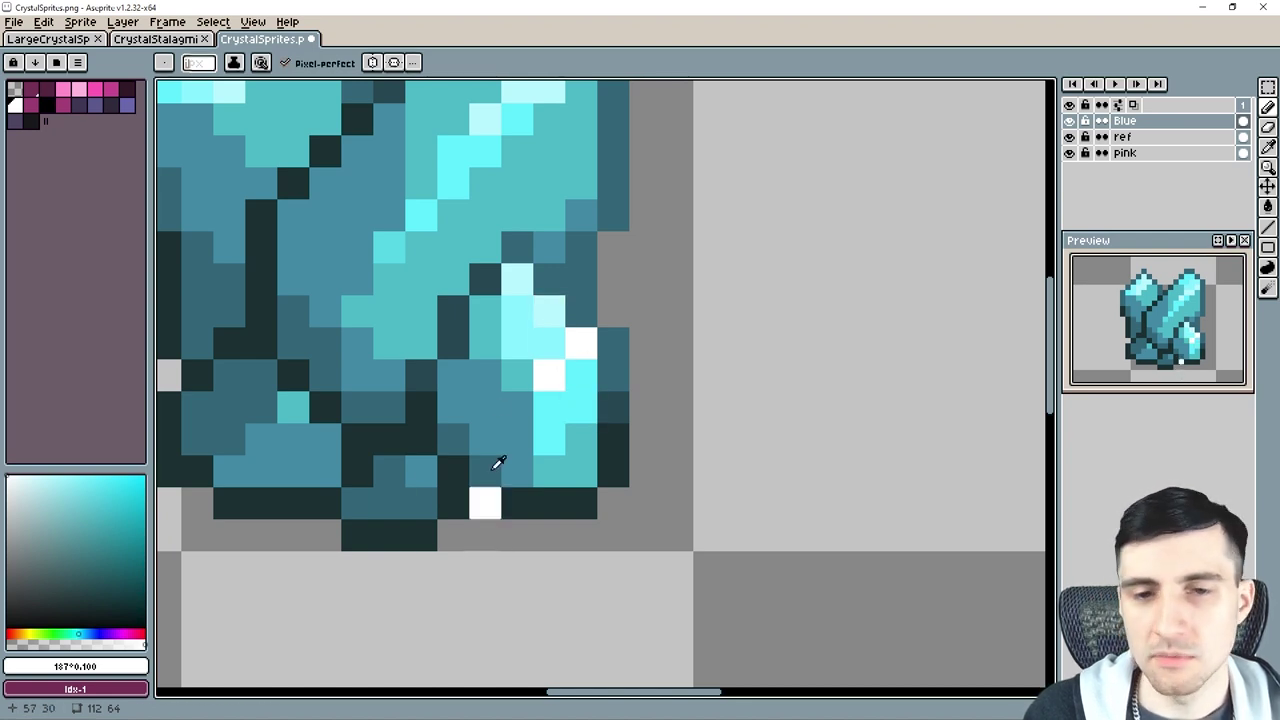
left_click(551, 309, "alt")
left_click(556, 372)
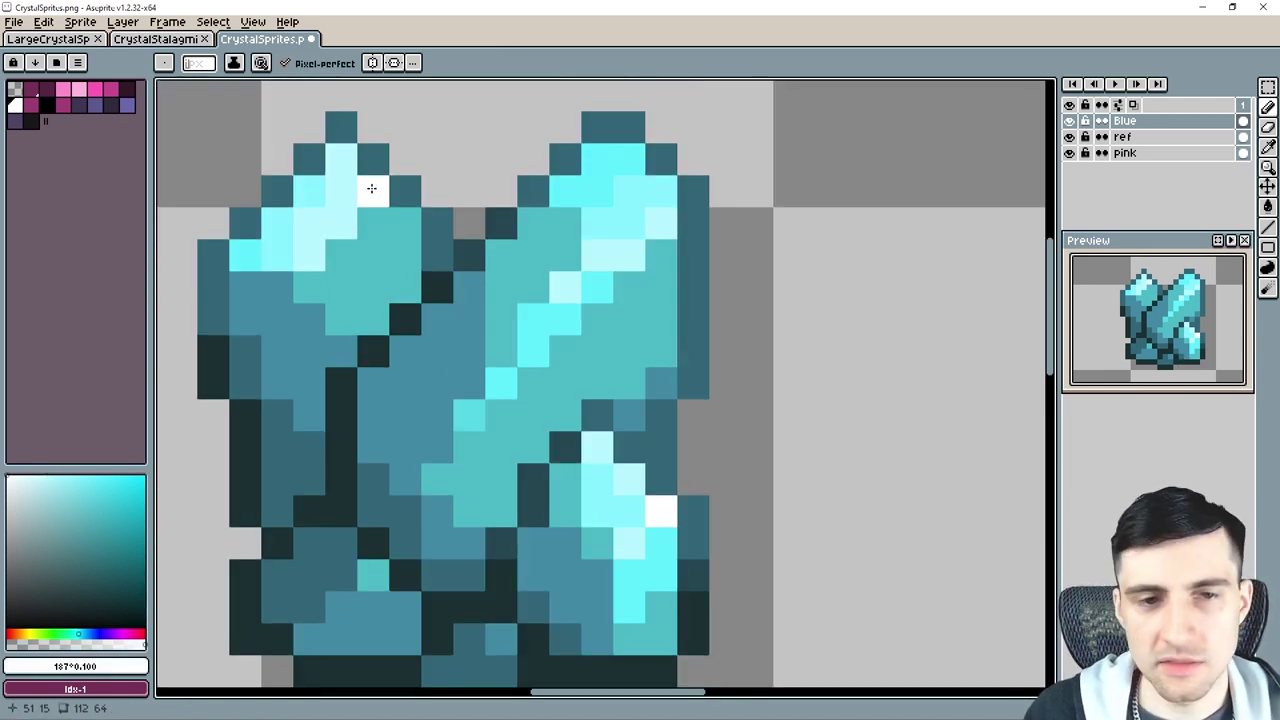
left_click(371, 188)
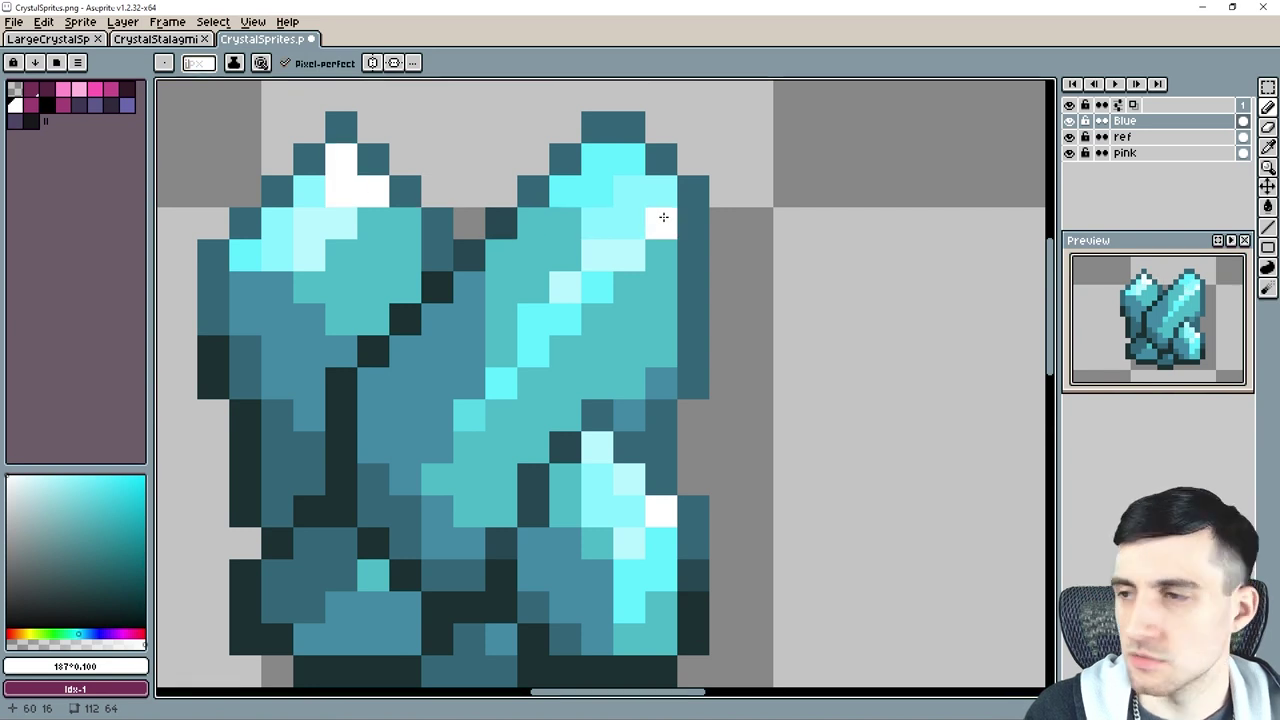
left_click(661, 191)
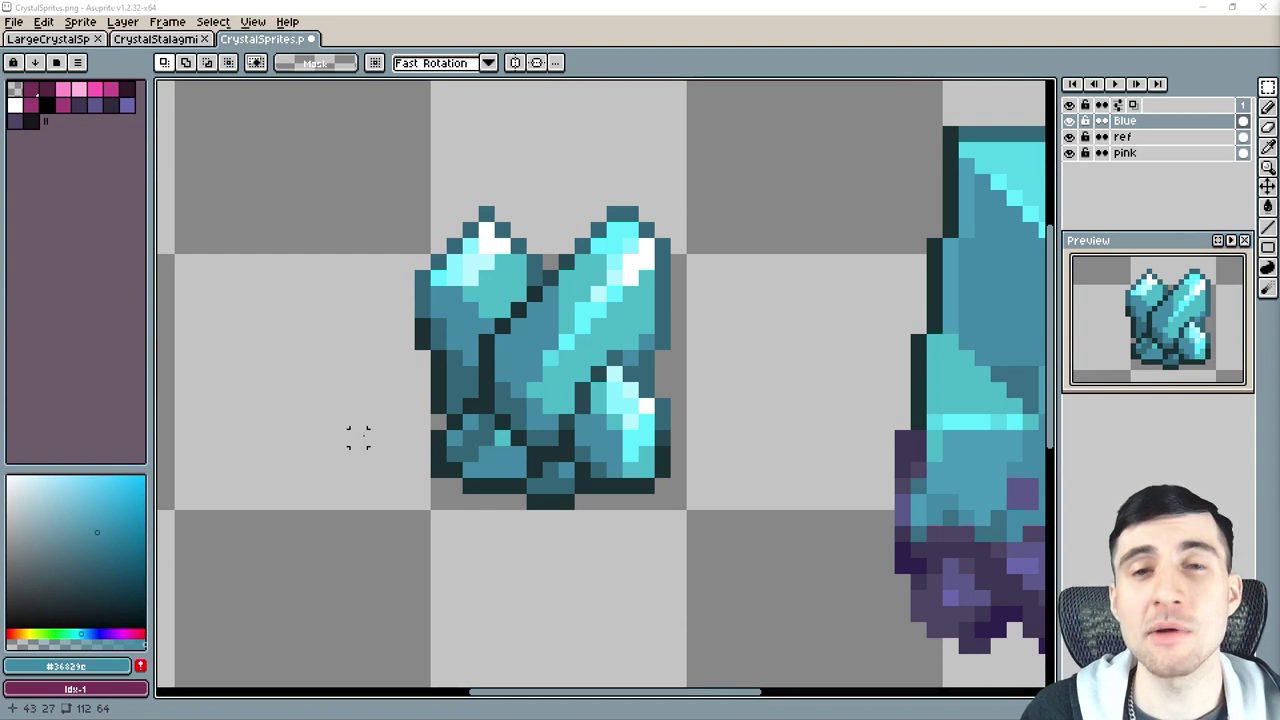
Outline a new upright crystal about 8 pixels wide left of the cluster in #0d2326, with a V-shaped top facet and vertical ridge.
left_click_drag(358, 437, 773, 422)
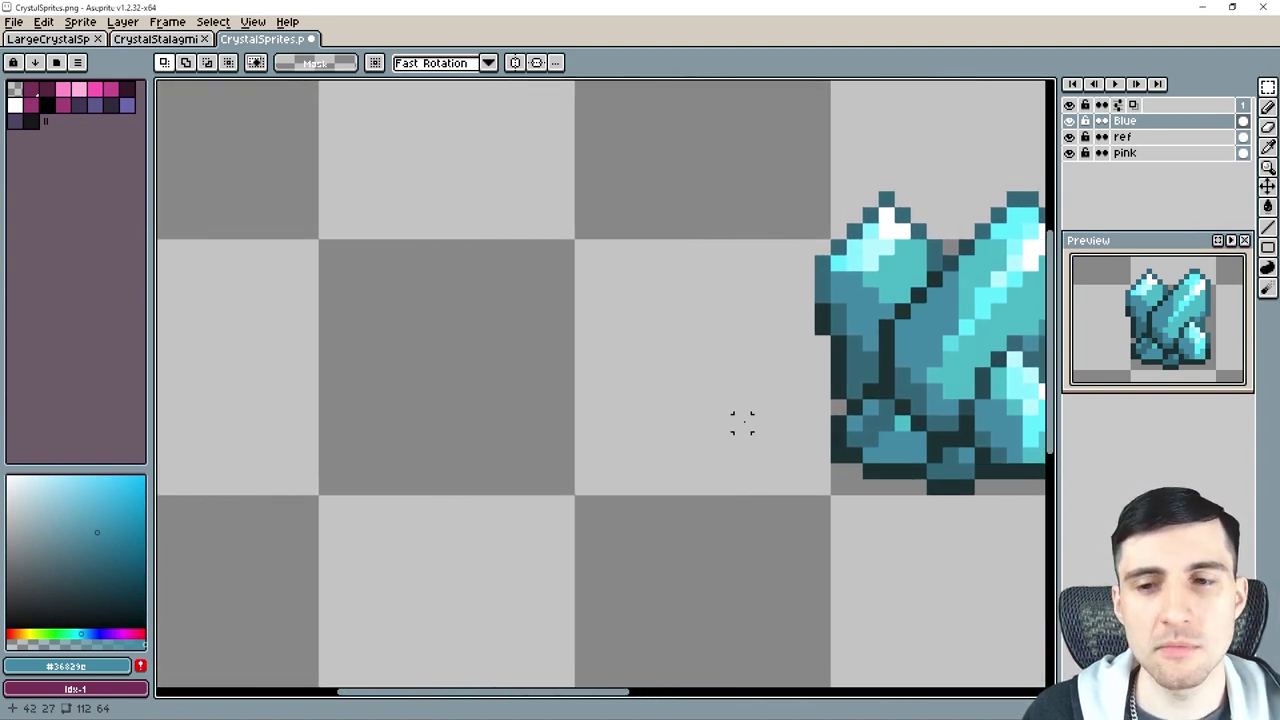
left_click(848, 357, "alt")
scroll(328, 374, "up", 1)
key("r")
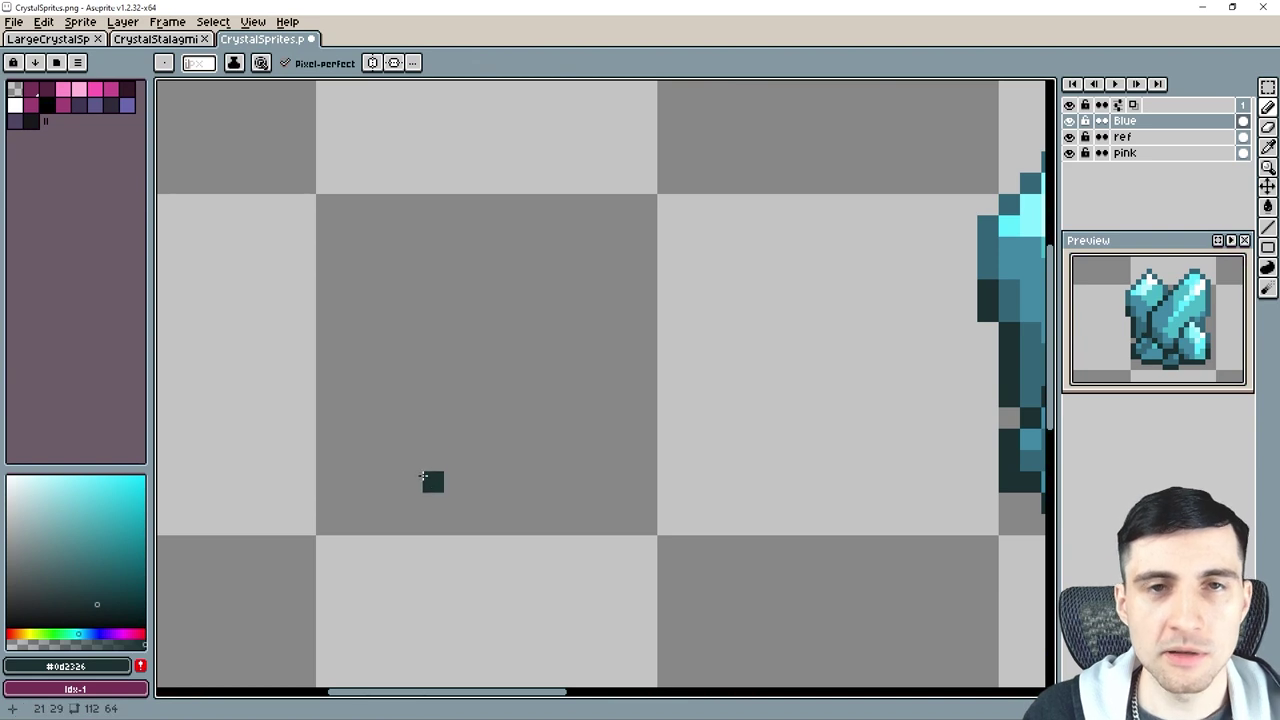
left_click_drag(408, 479, 407, 424)
left_click_drag(411, 360, 410, 325)
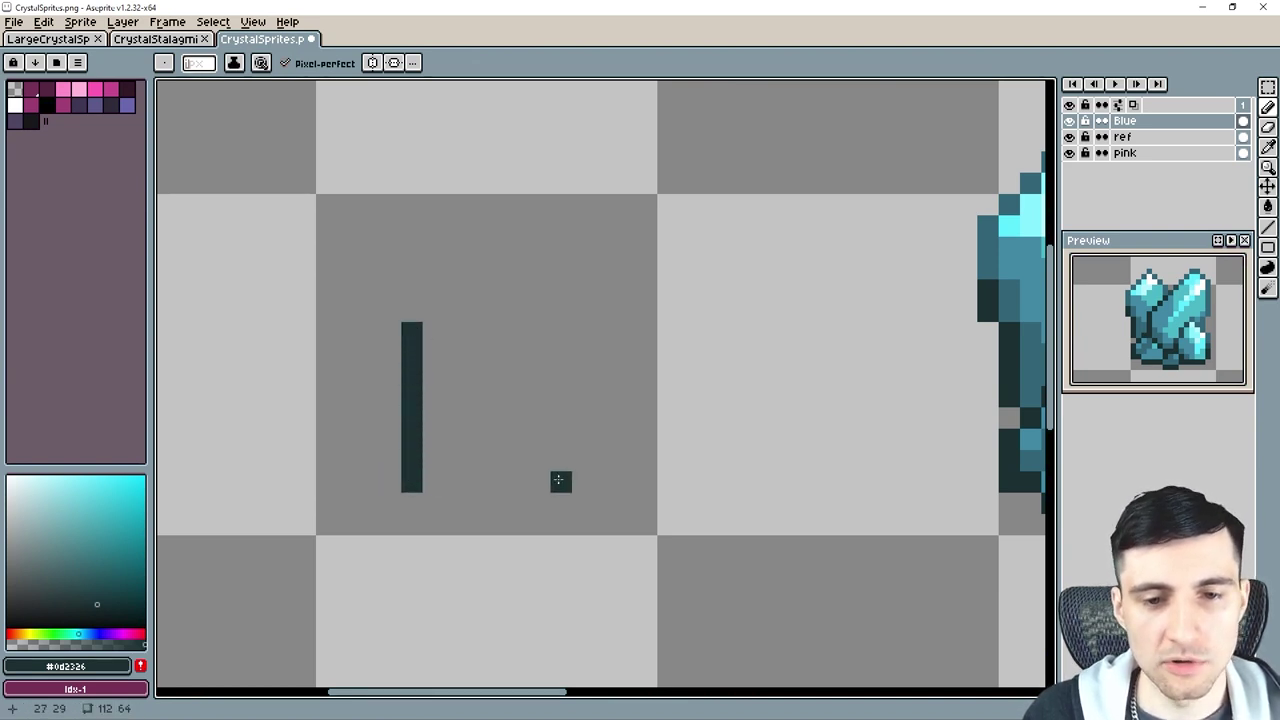
left_click_drag(561, 484, 559, 336)
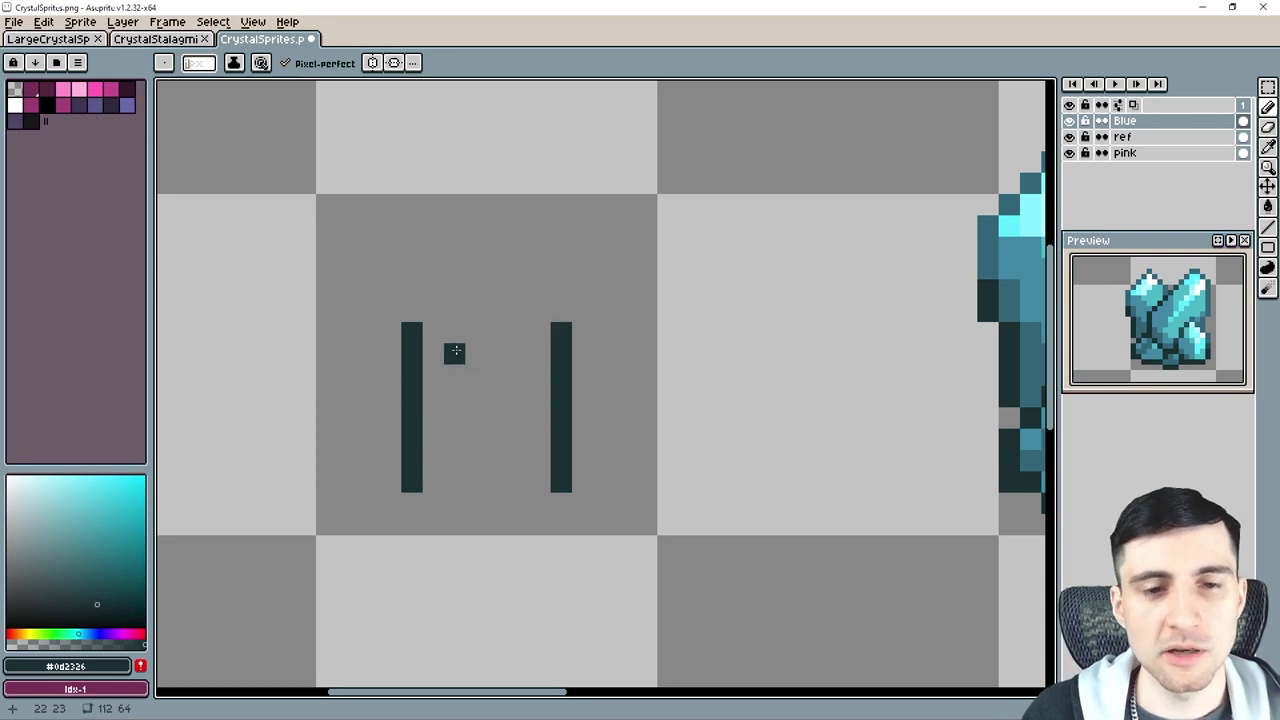
mouse_move(447, 293)
left_mouse_down()
mouse_move(502, 263)
mouse_move(530, 274)
mouse_move(561, 311)
left_mouse_up()
left_click(433, 333)
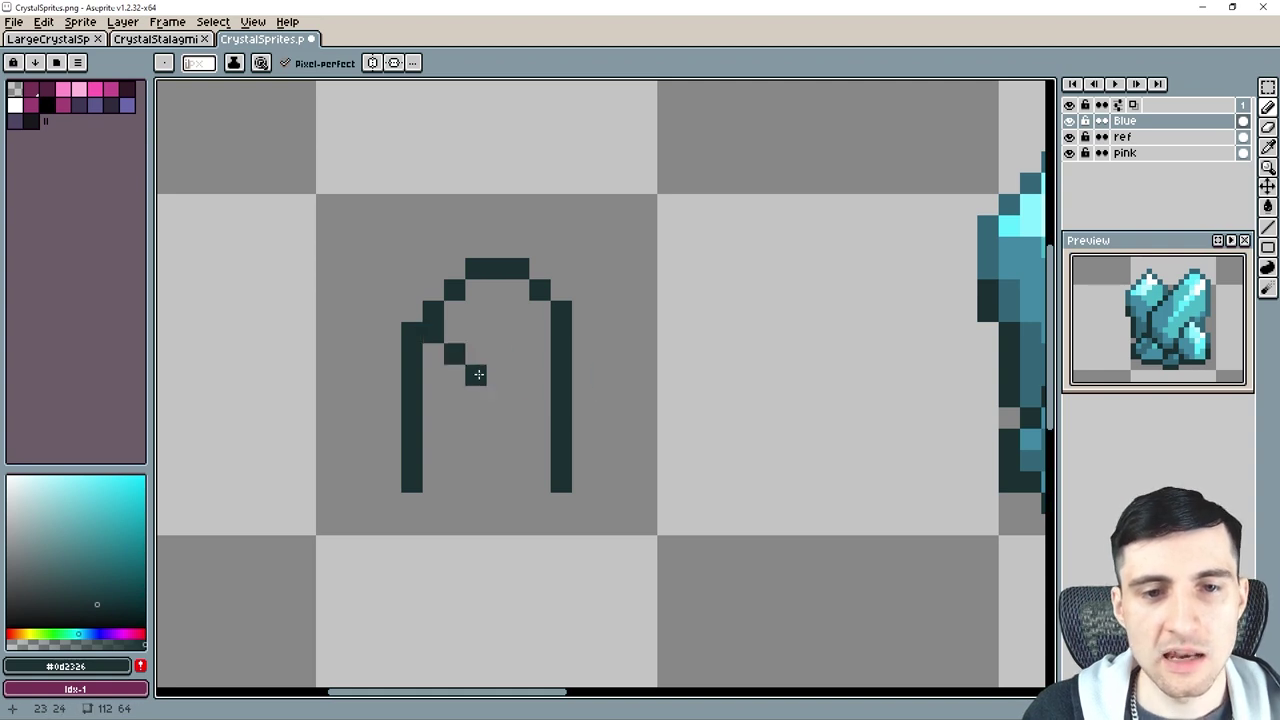
mouse_move(478, 374)
left_mouse_down()
mouse_move(504, 365)
mouse_move(472, 505)
mouse_move(392, 496)
left_mouse_up()
Fill the new crystal's left face with #36829e.
left_click(966, 277, "alt")
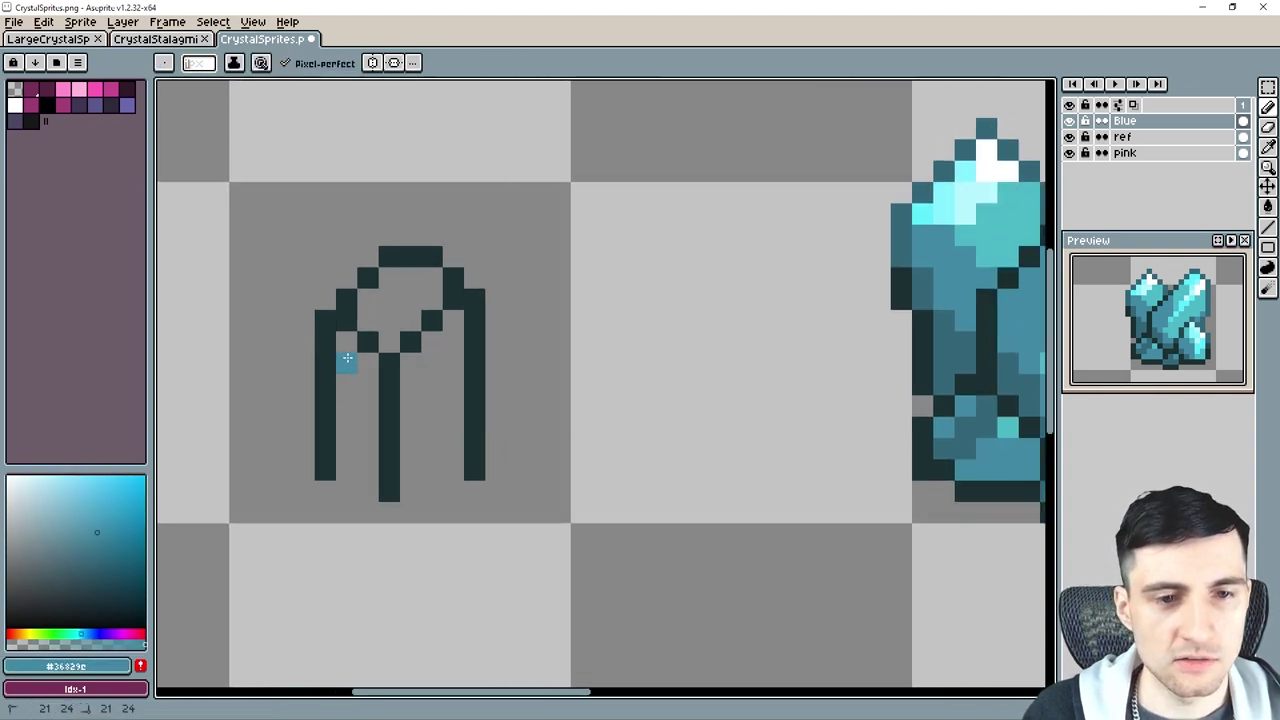
left_click_drag(346, 425, 348, 470)
left_click_drag(369, 371, 369, 495)
Fill the new crystal's right face with #41b5c4, sampled from the cluster.
left_click_drag(994, 325, 786, 336)
left_click(882, 342, "alt")
left_click_drag(449, 363, 646, 332)
left_click_drag(401, 342, 401, 432)
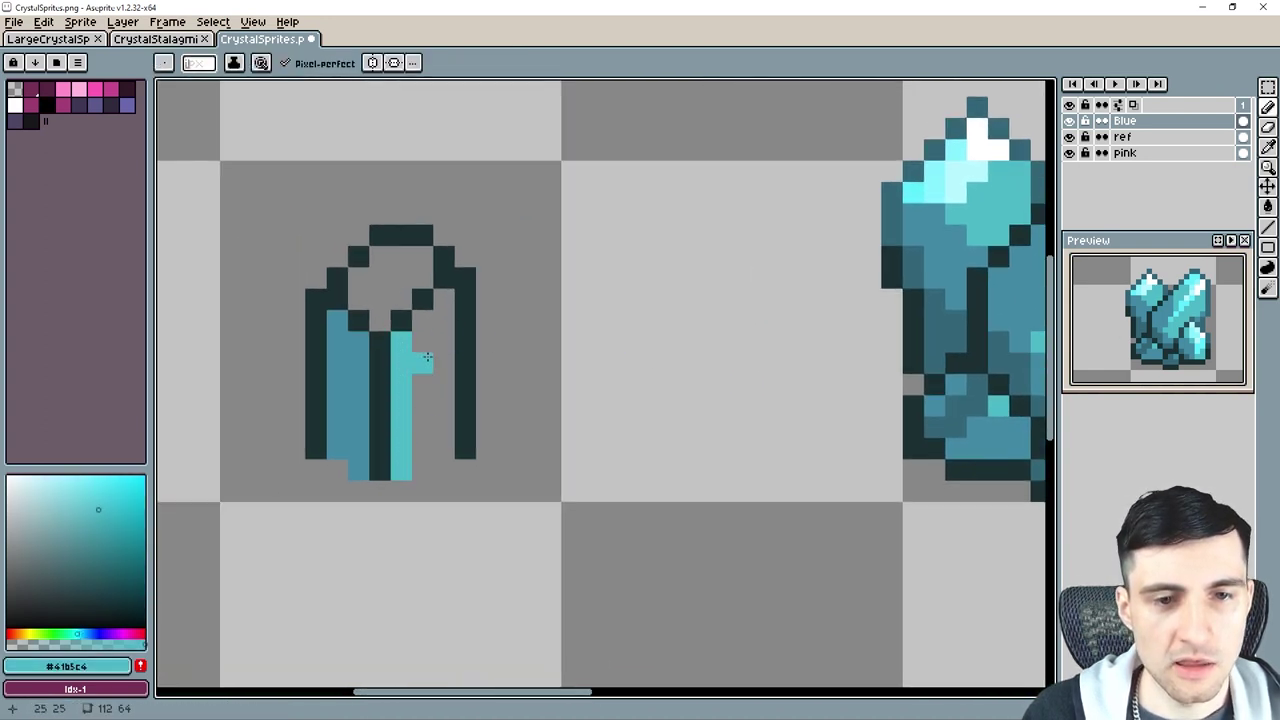
left_click_drag(427, 349, 423, 460)
mouse_move(444, 299)
left_mouse_down()
mouse_move(442, 414)
mouse_move(423, 470)
left_mouse_up()
Fill the new crystal's top facet with #54ebff sampled from the cluster.
left_click_drag(590, 362, 537, 389)
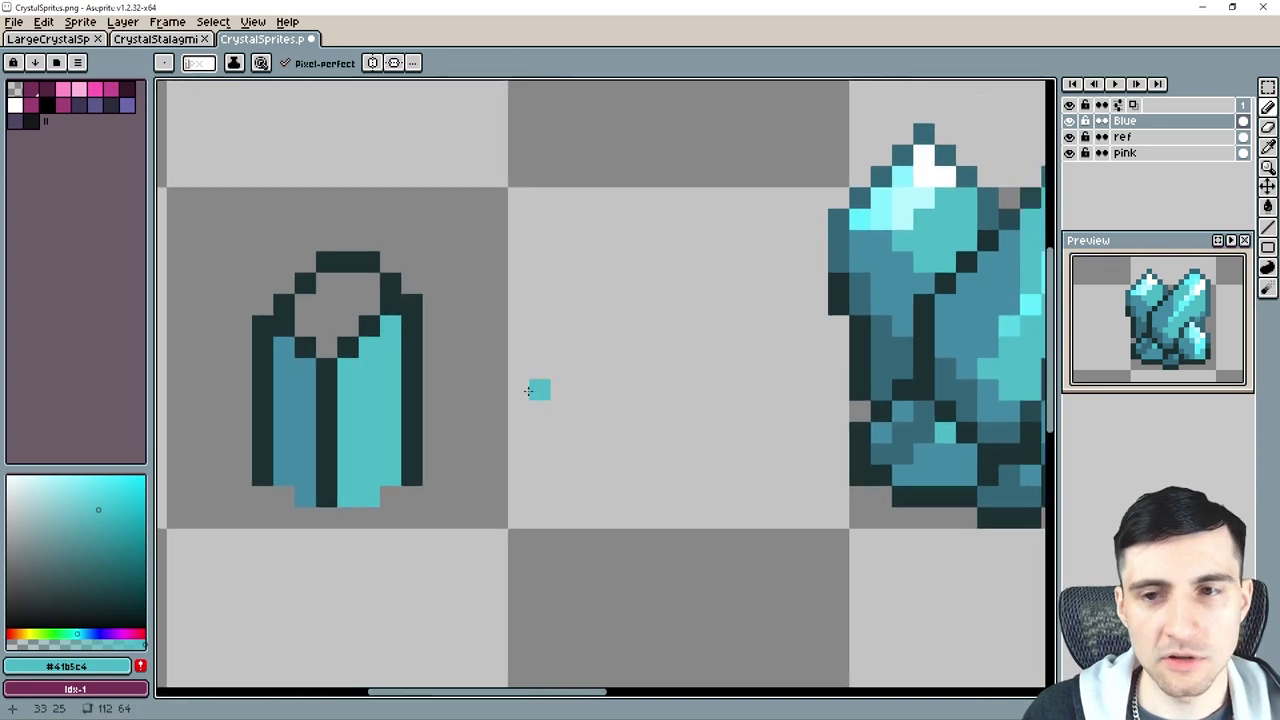
left_click(884, 208, "alt")
left_click_drag(646, 326, 478, 322)
left_click(941, 161, "alt")
left_click_drag(381, 362, 609, 349)
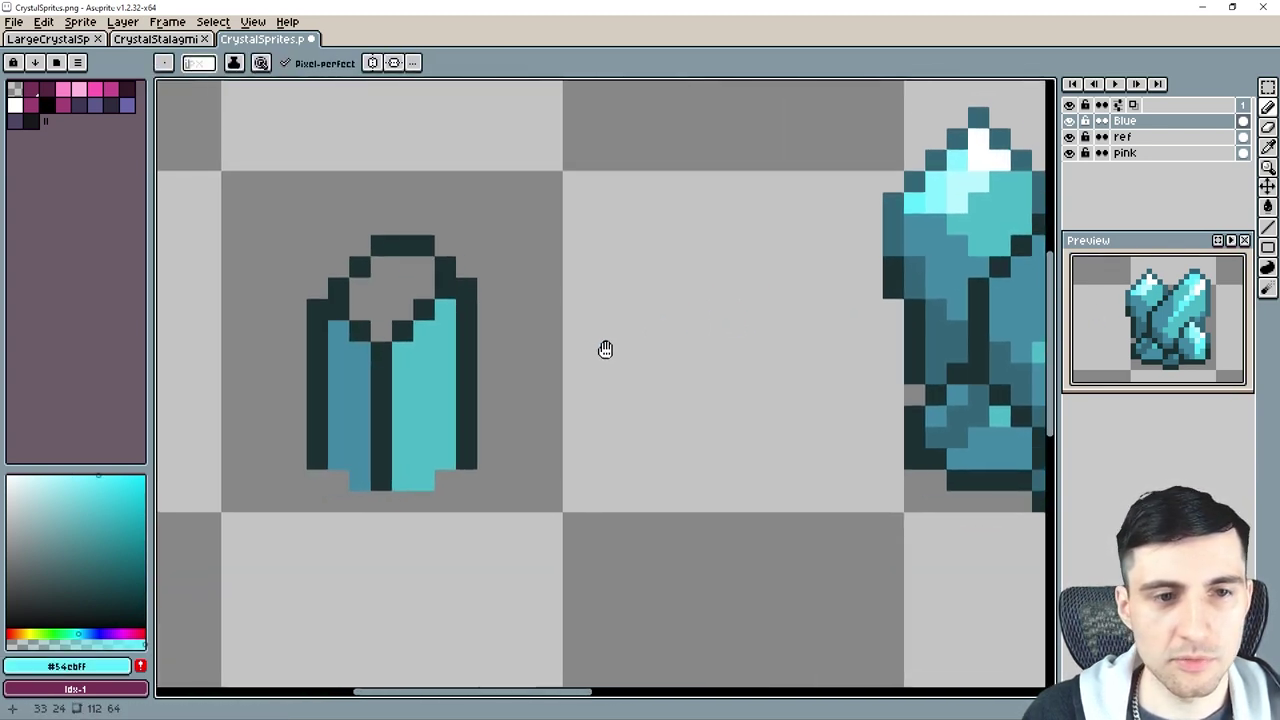
left_click(379, 287)
Repaint the new crystal's inner facet edges and vertical ridge in the cluster's #ffffff highlight color.
mouse_move(384, 327)
left_mouse_down()
mouse_move(394, 267)
mouse_move(411, 299)
mouse_move(423, 270)
mouse_move(422, 297)
mouse_move(464, 300)
left_mouse_up()
scroll(494, 302, "up", 1)
left_click_drag(574, 330, 417, 311)
scroll(878, 310, "down", 1)
left_click_drag(895, 316, 664, 336)
key("i")
left_click_drag(975, 250, 849, 249)
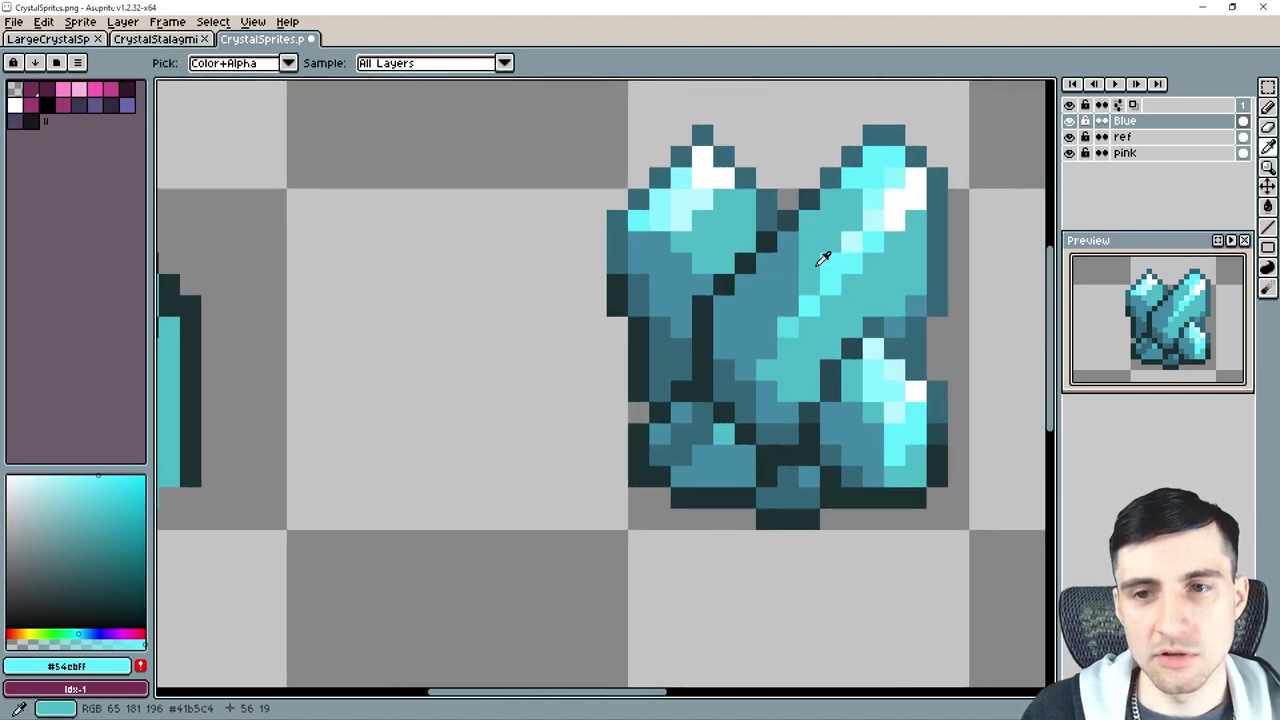
left_click(903, 208)
left_click_drag(426, 340, 790, 326)
scroll(557, 314, "up", 1)
mouse_move(486, 306)
left_mouse_down()
mouse_move(512, 327)
mouse_move(618, 258)
mouse_move(558, 318)
mouse_move(470, 289)
mouse_move(526, 347)
mouse_move(534, 534)
left_mouse_up()
left_click(466, 280)
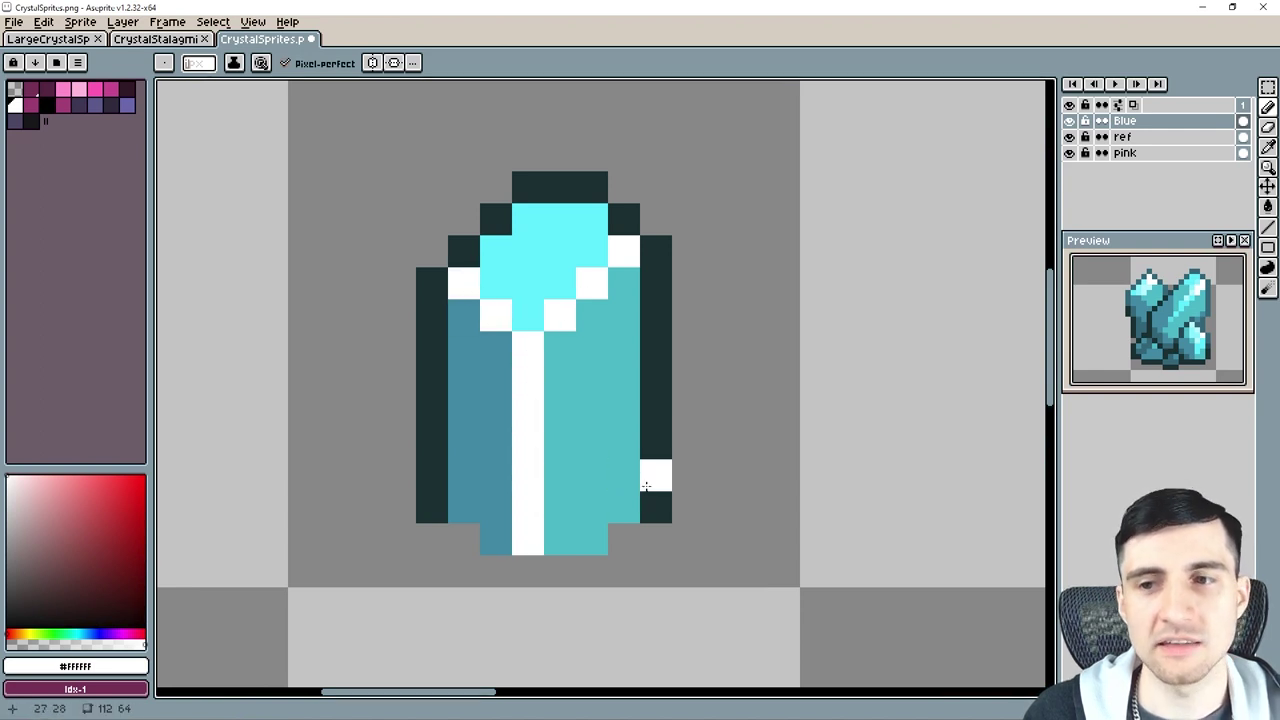
Recolor the new crystal's vertical ridge with #54ebff and soften its left facet edge with pale blue.
left_click_drag(1120, 350, 1198, 352)
left_click_drag(665, 427, 632, 410)
scroll(626, 409, "down", 1)
left_click_drag(735, 433, 552, 412)
scroll(660, 431, "down", 1)
key("alt")
left_click(926, 275, "alt")
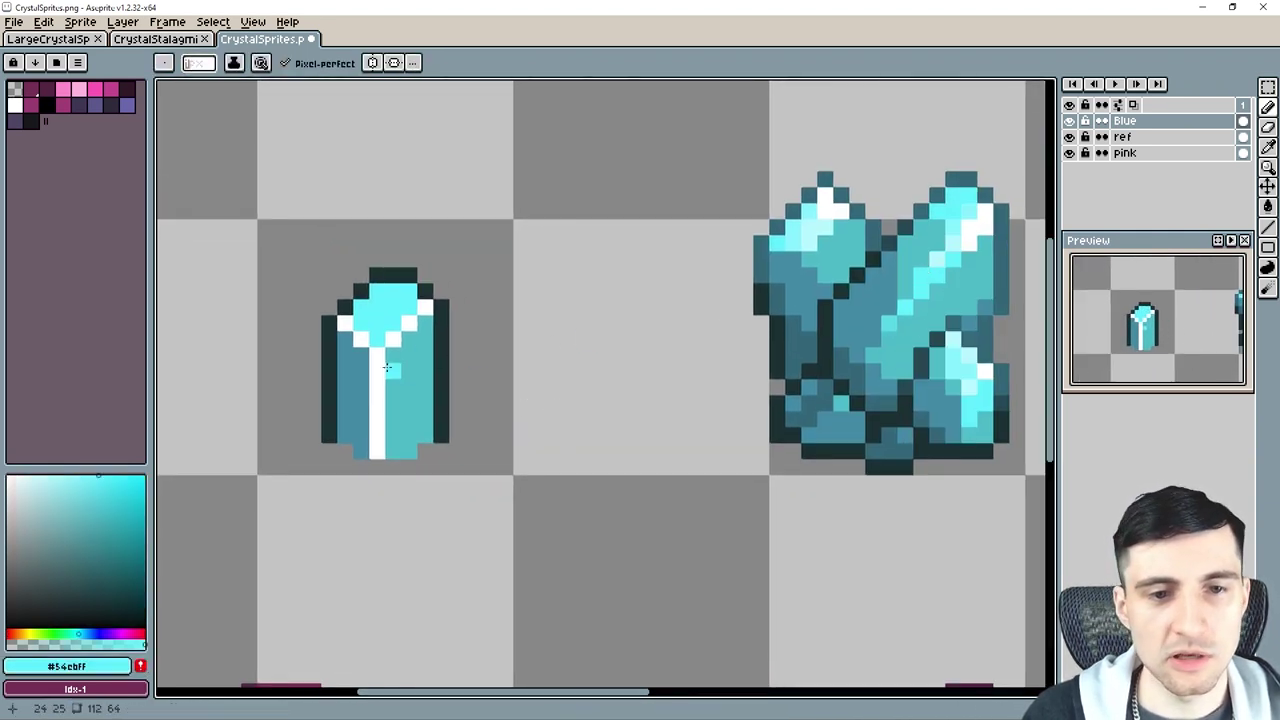
left_click_drag(392, 371, 487, 376)
scroll(487, 376, "up", 1)
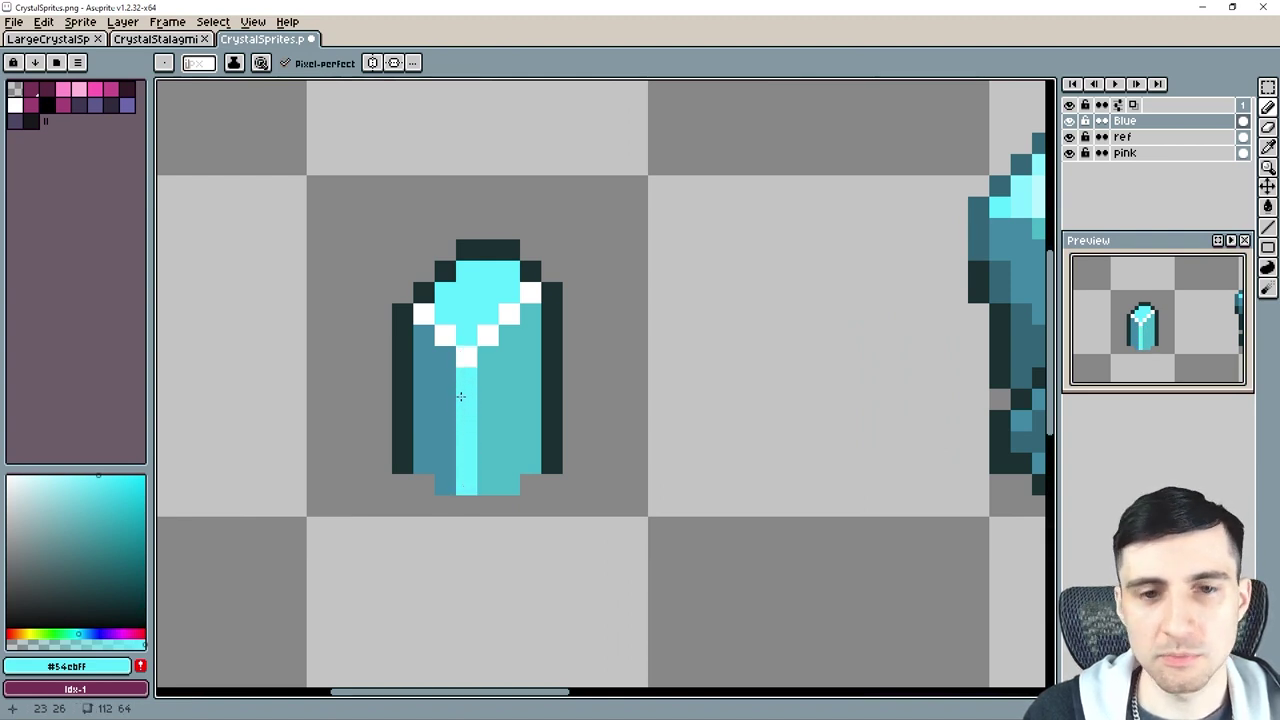
left_click_drag(540, 405, 511, 406)
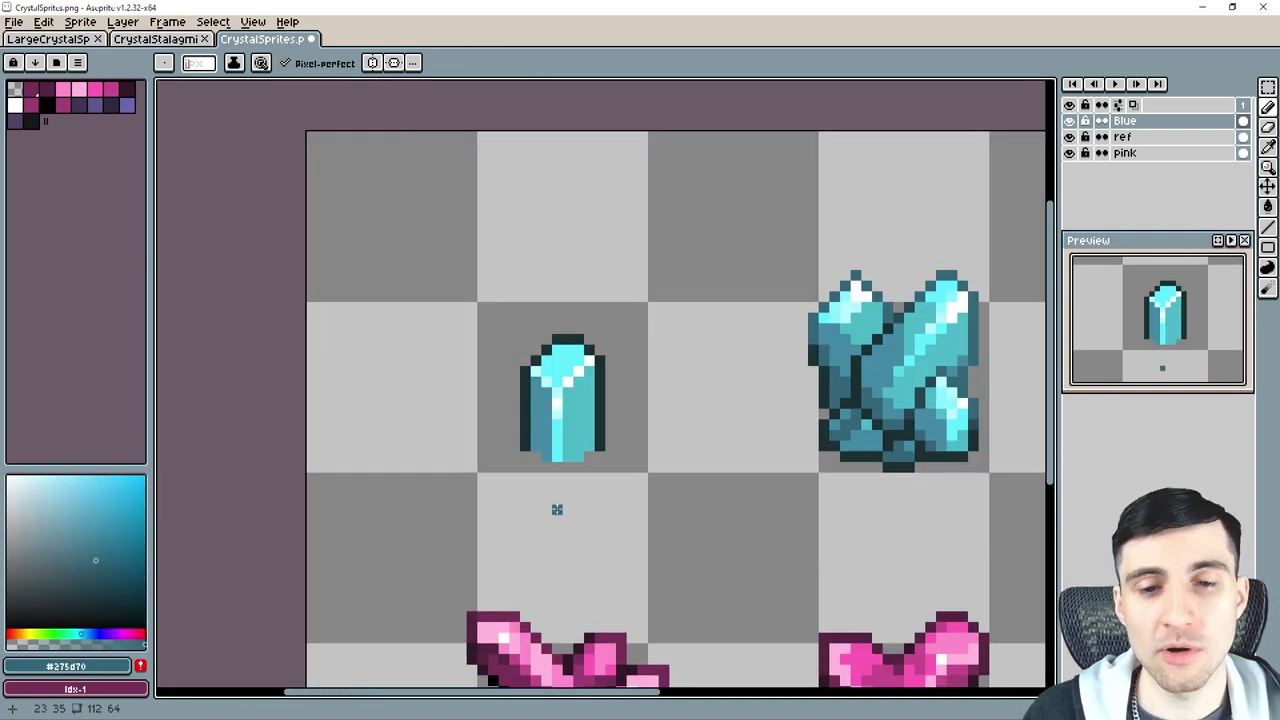
Soften the single crystal's outline around its top and upper side corners by repainting it in #275d70.
scroll(505, 474, "up", 1)
left_click_drag(588, 416, 571, 436)
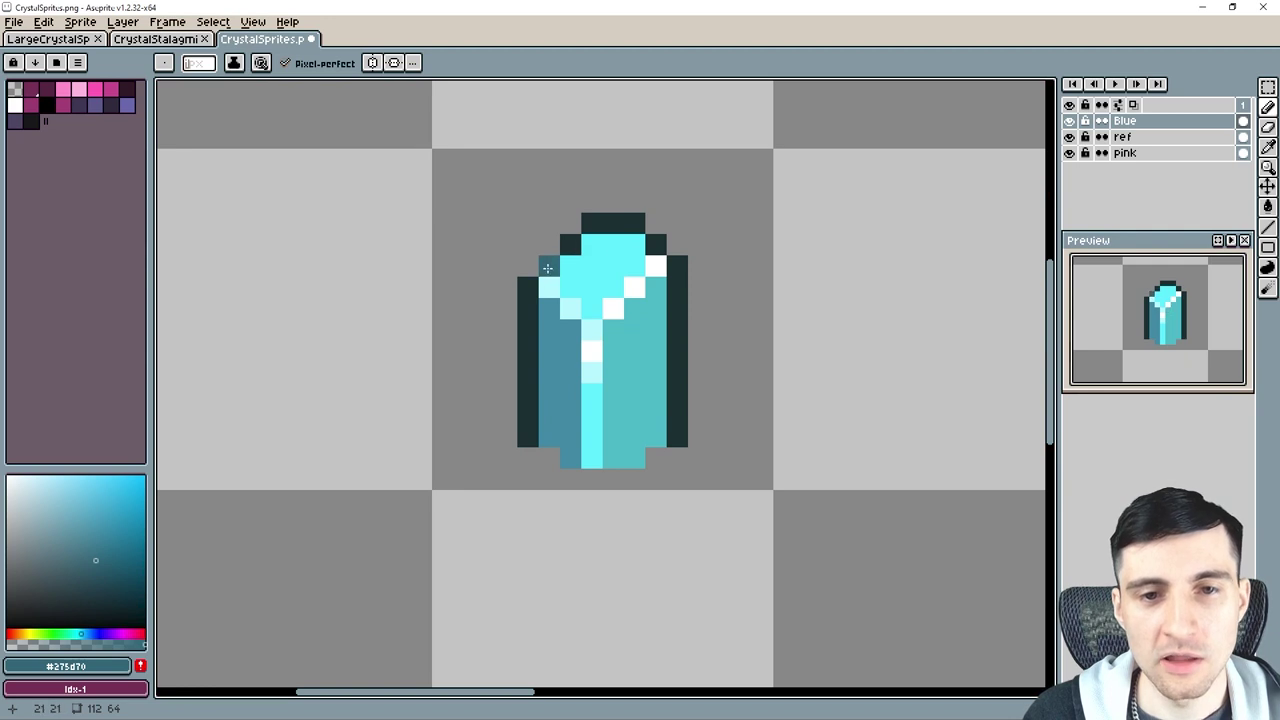
left_click_drag(572, 245, 603, 230)
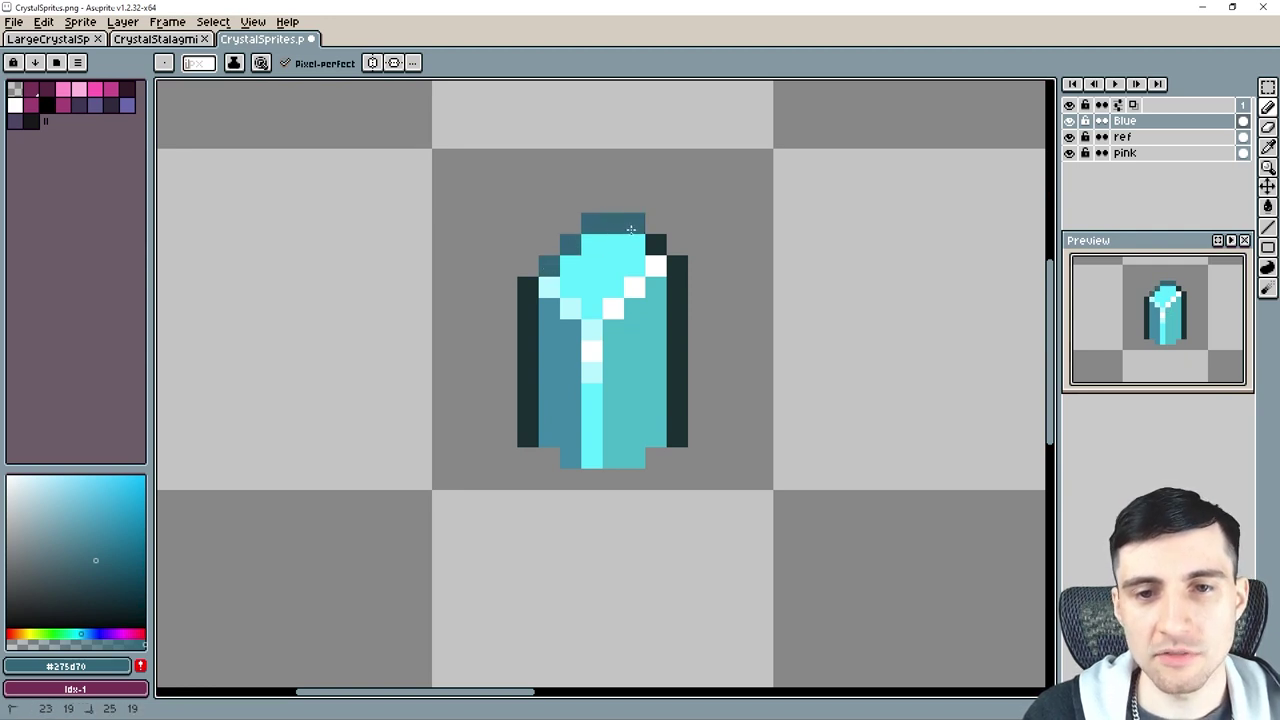
left_click(652, 241)
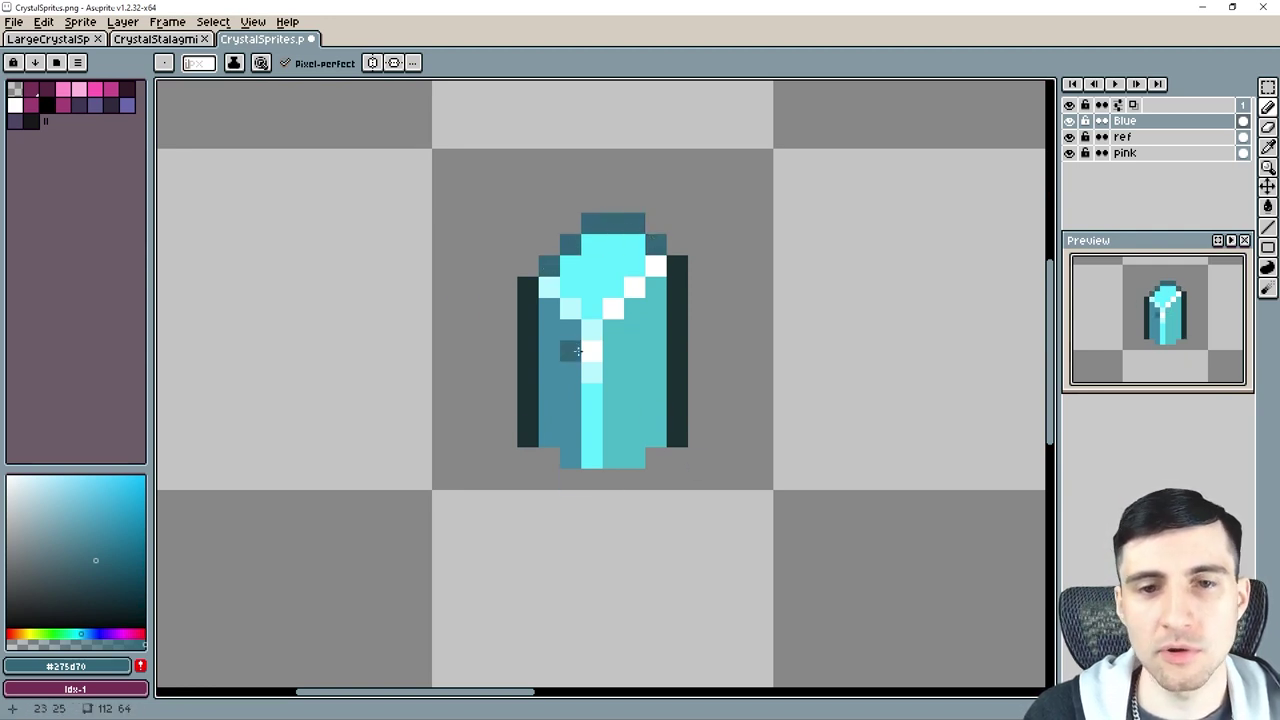
left_click(527, 288)
left_click(673, 274)
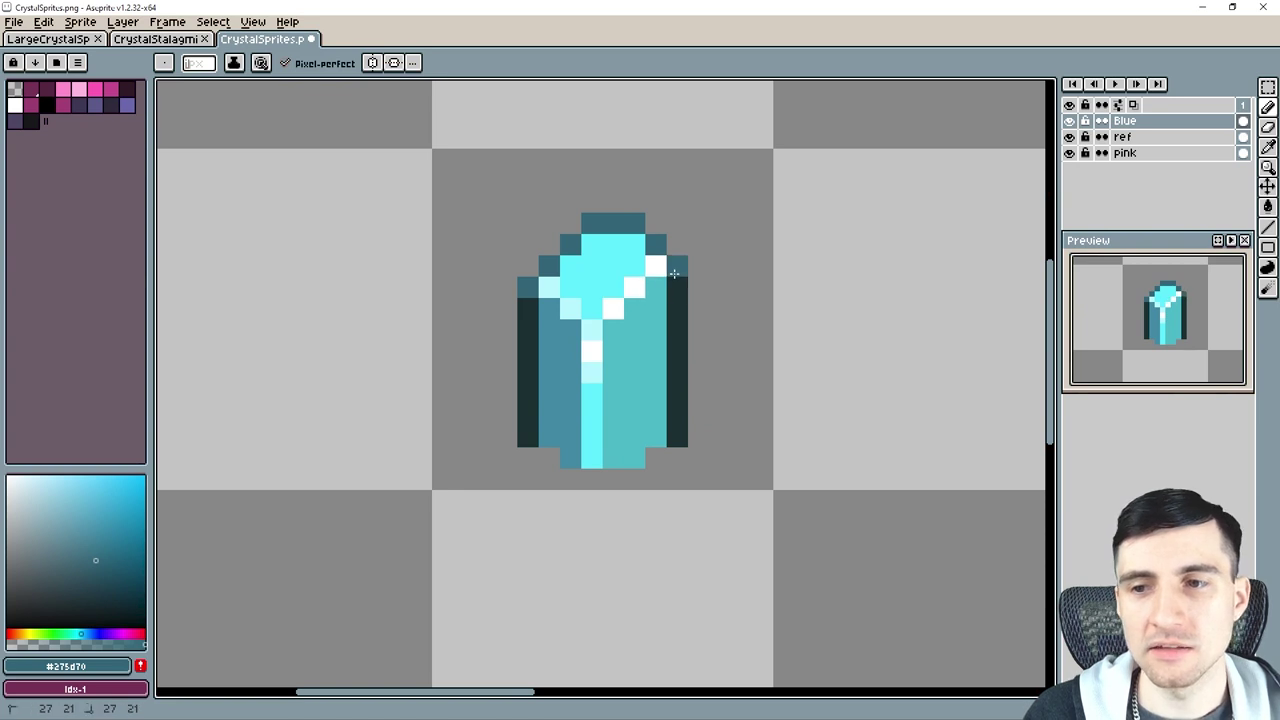
scroll(803, 500, "down", 4)
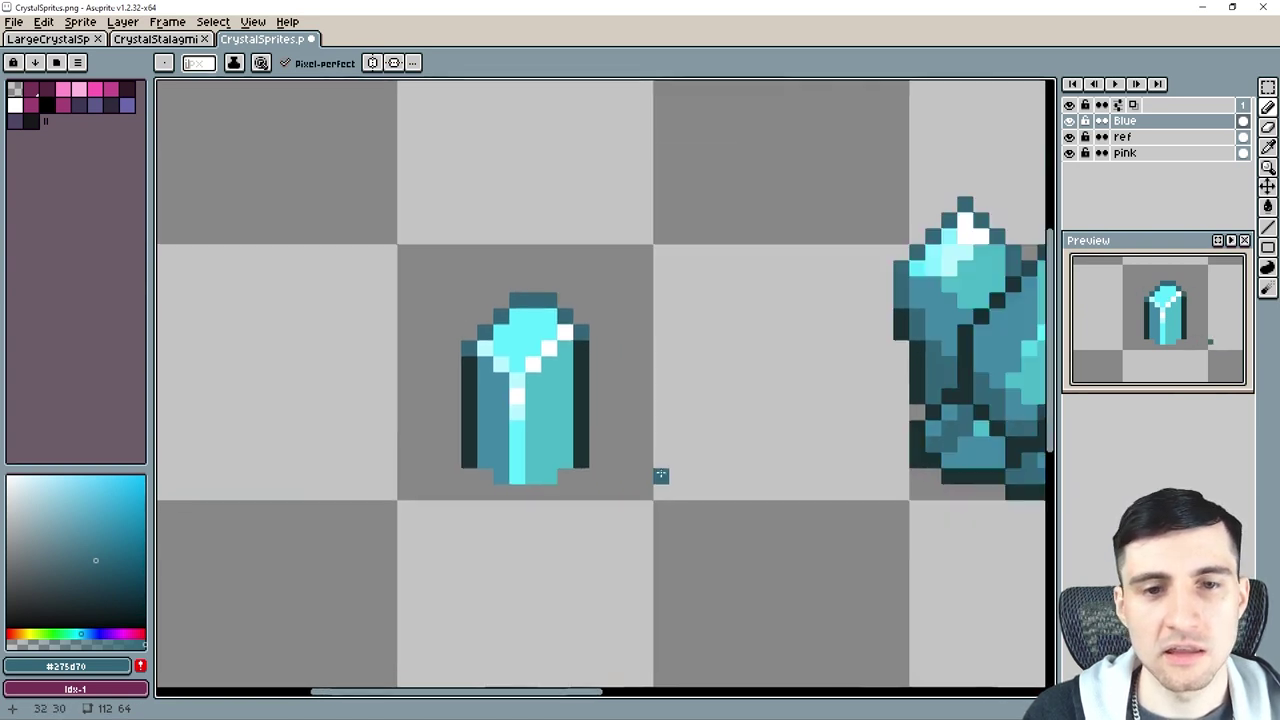
Repaint the single crystal's right outline in #275d70, with its lower part in #193d48 sampled from the cluster.
scroll(669, 467, "up", 3)
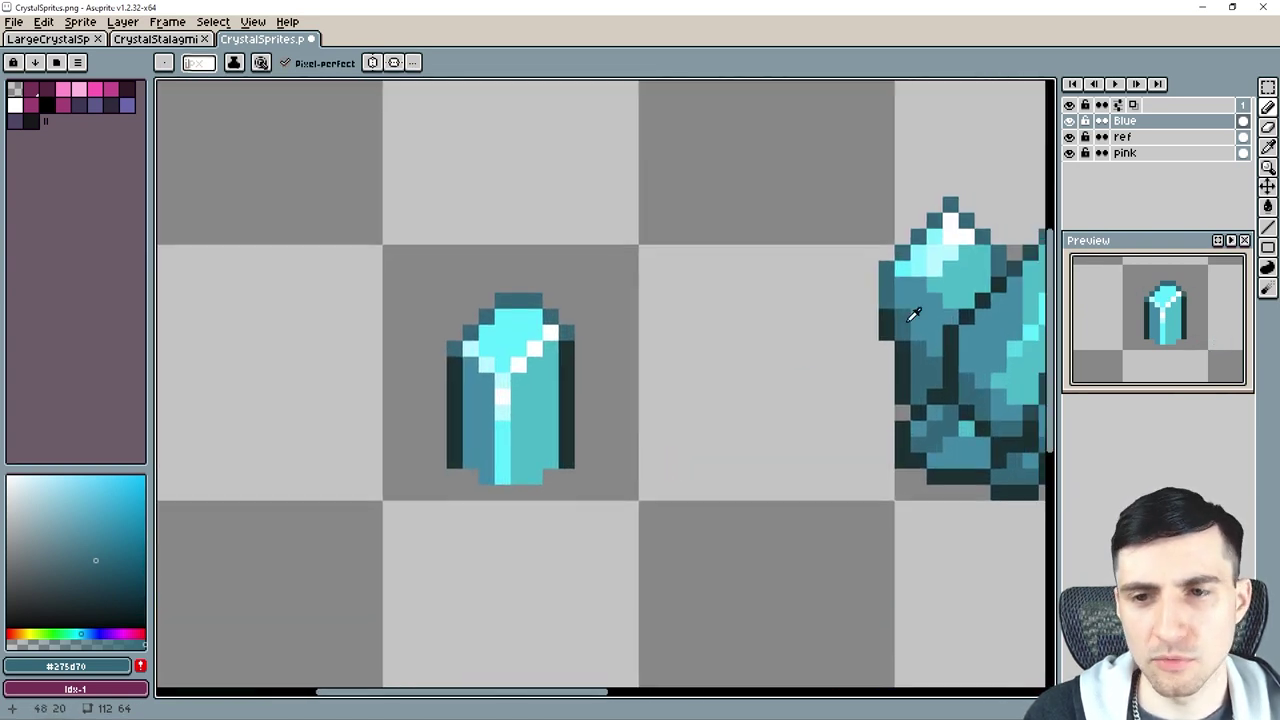
key("i")
key("b")
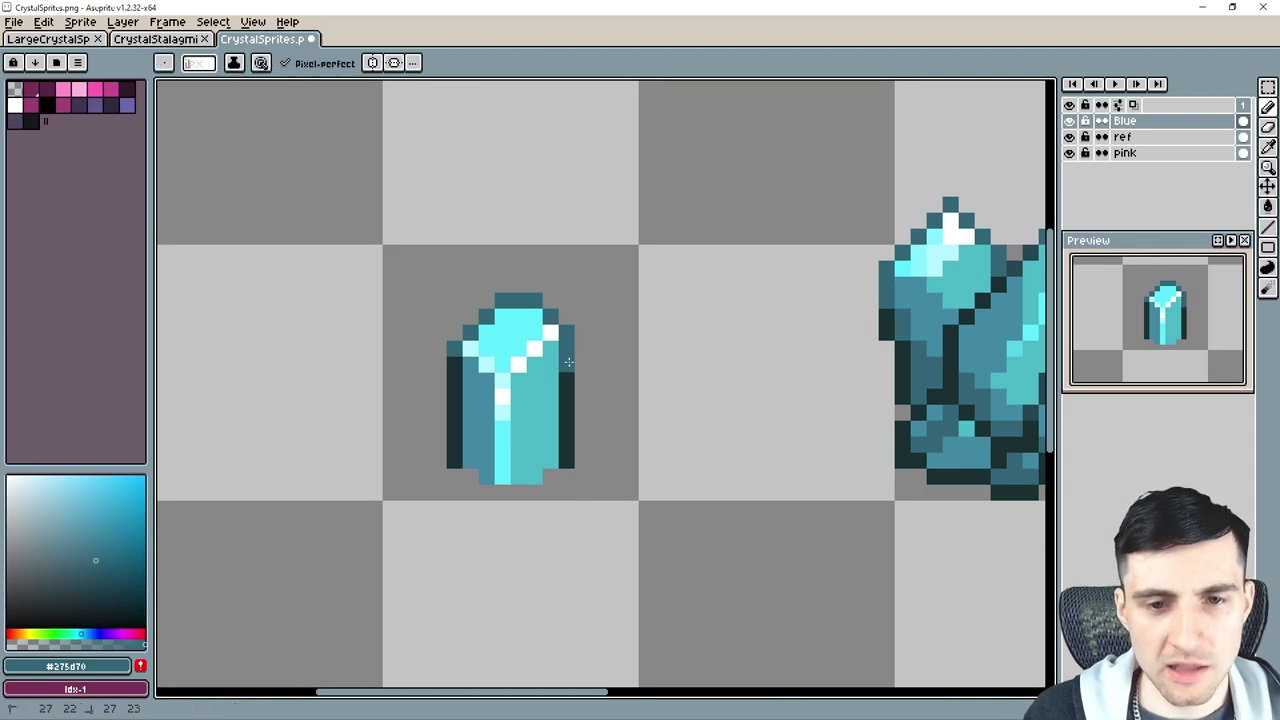
left_click_drag(568, 366, 568, 434)
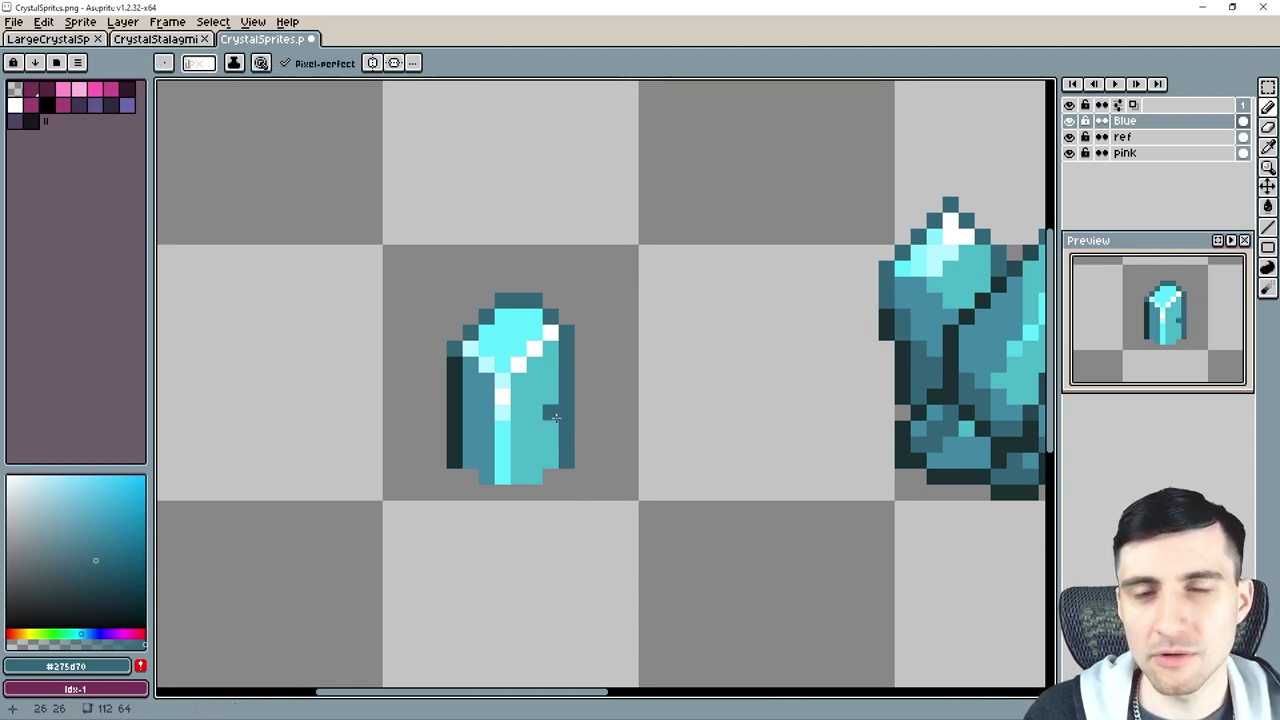
left_click_drag(919, 447, 740, 451)
left_click(866, 391, "alt")
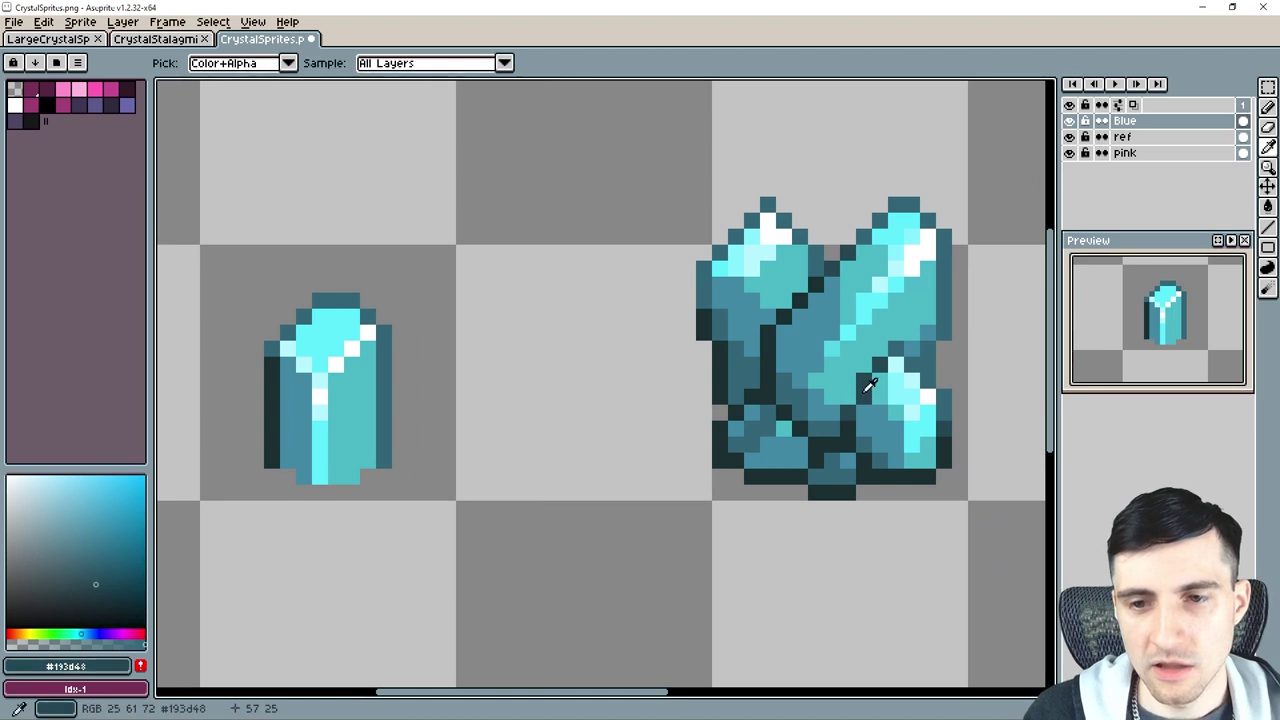
left_click_drag(360, 395, 482, 395)
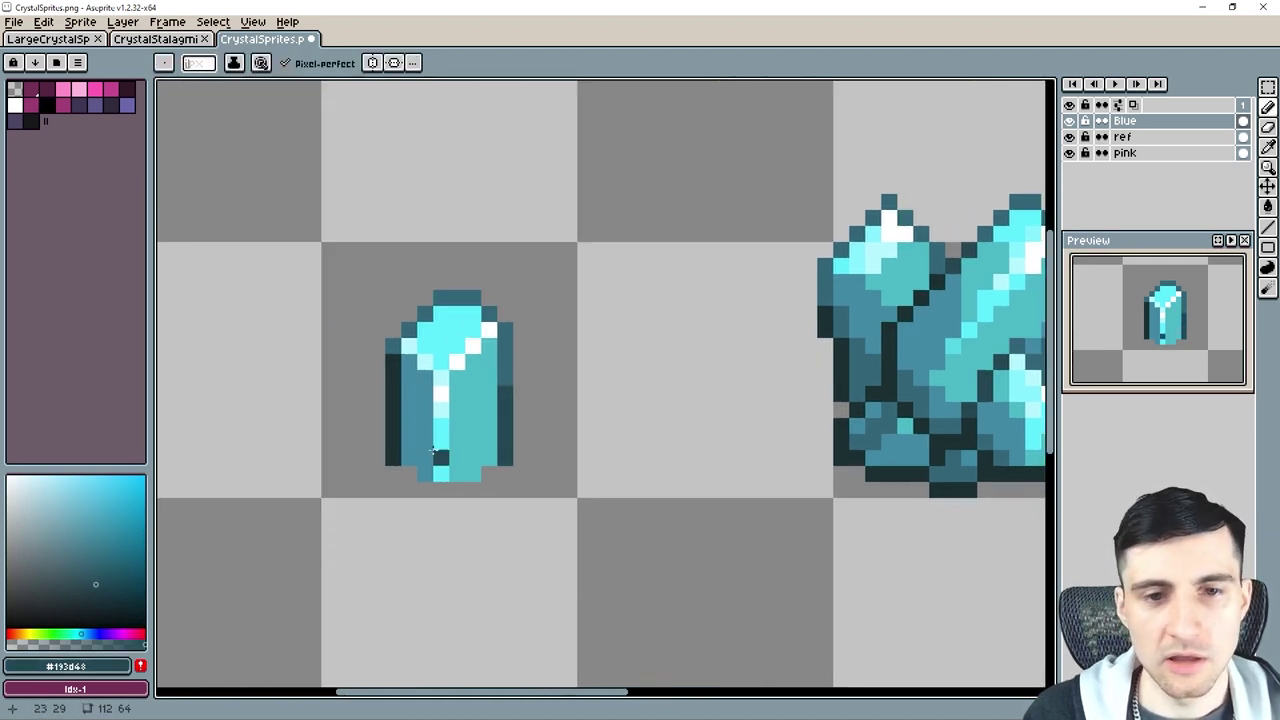
scroll(425, 452, "up", 1)
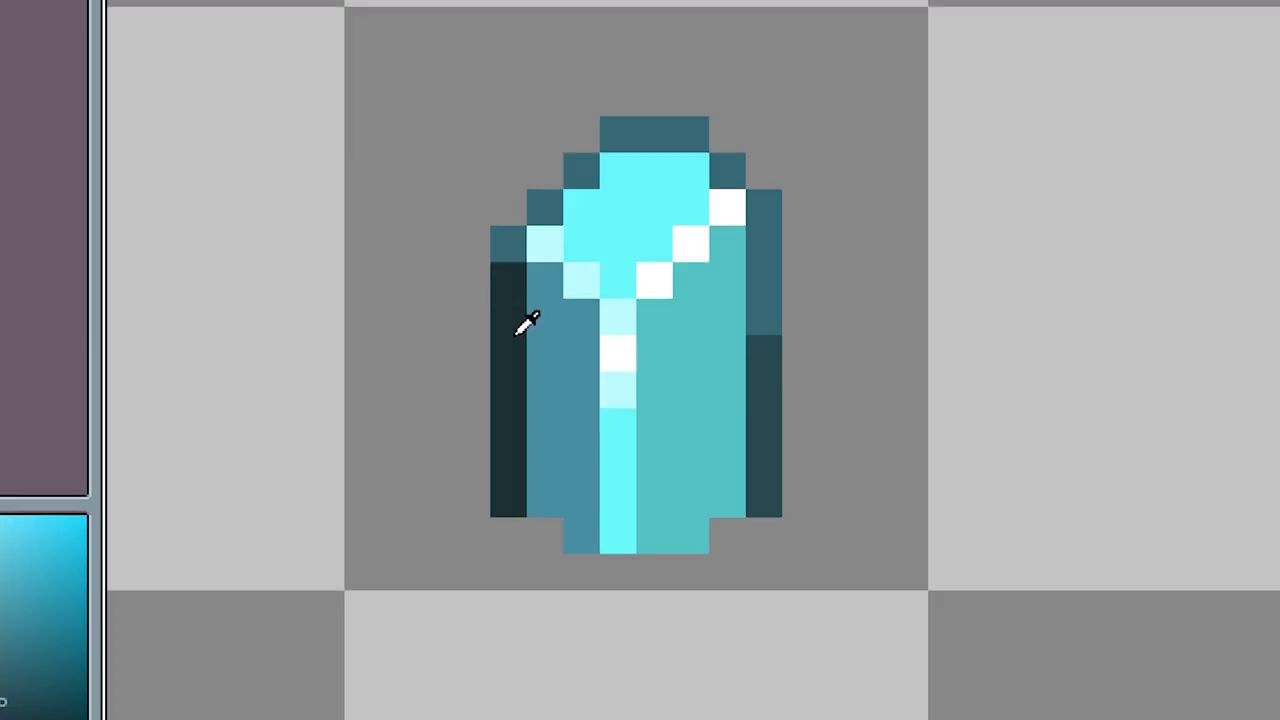
Add dark corner pixels at the crystal's base and darken the right outline's lowest pixel, using the left outline's darkest color.
left_click(390, 370, "alt")
left_click(406, 487)
left_click(510, 487)
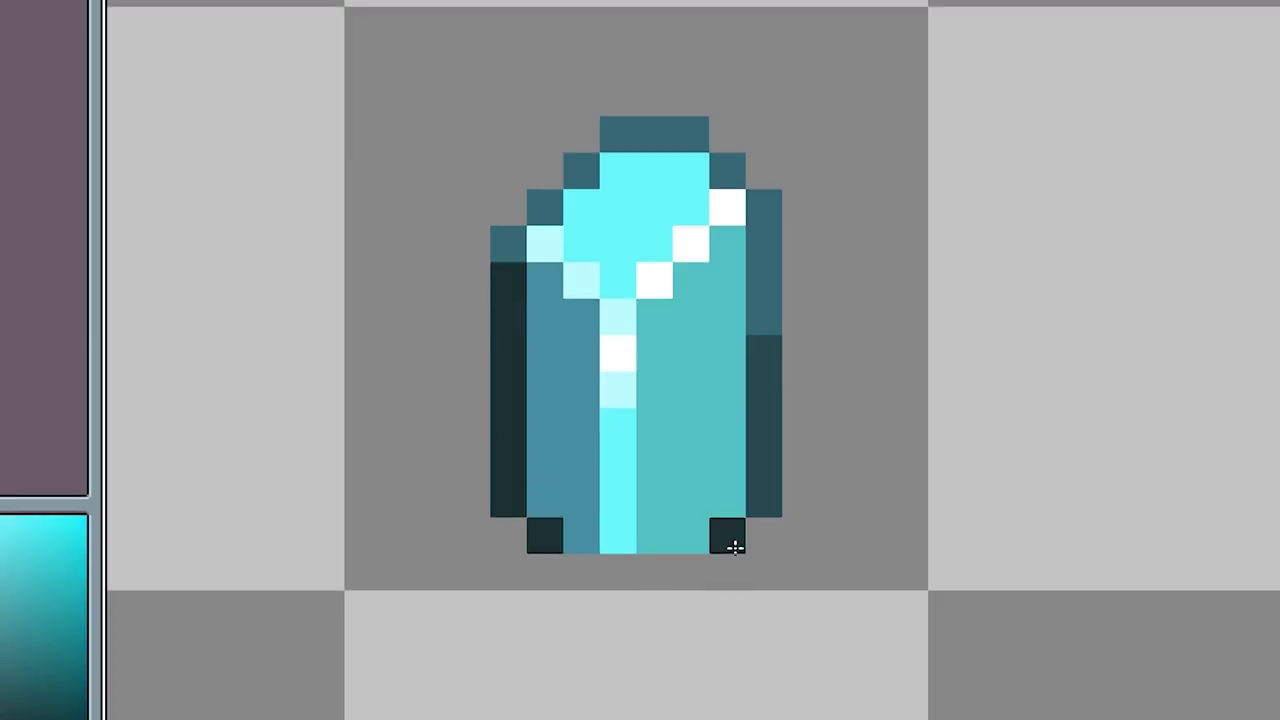
left_click(763, 499)
Close the crystal's bottom outline and lighten its upper left outline with #193d48.
left_click(768, 424, "alt")
left_click_drag(691, 572, 572, 569)
left_click_drag(514, 283, 511, 309)
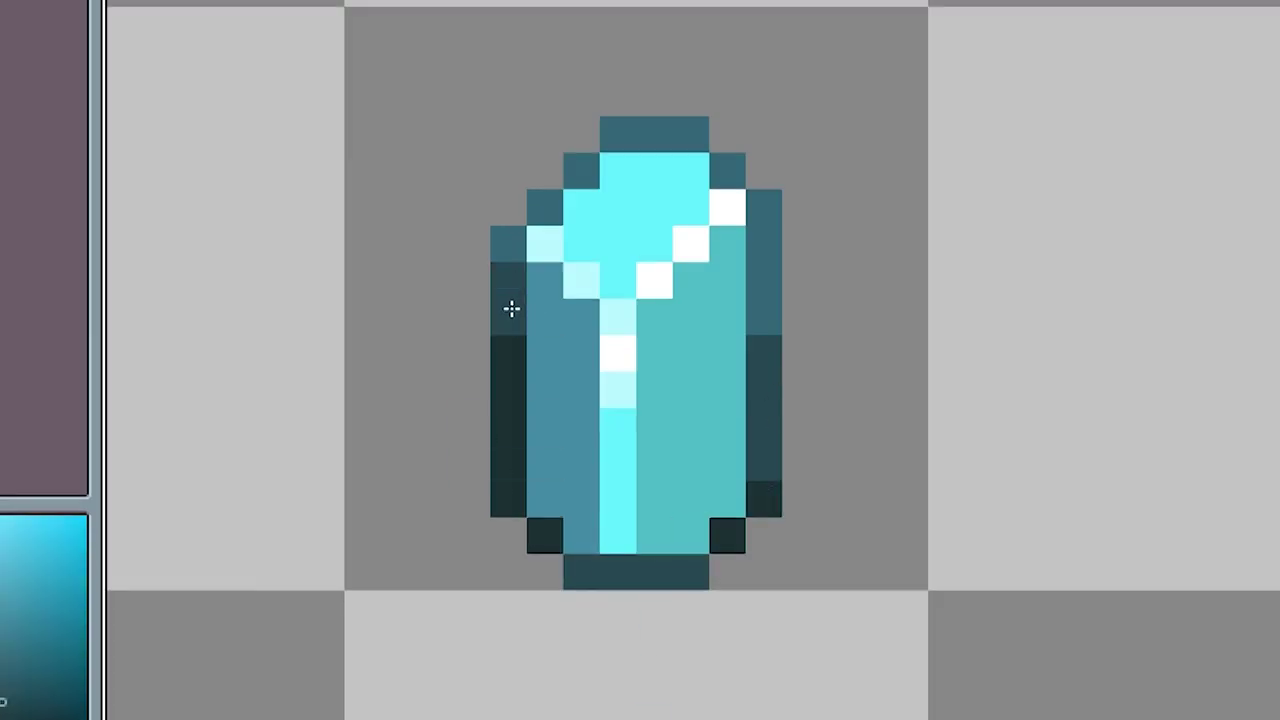
left_click(509, 245)
scroll(624, 330, "up", 1)
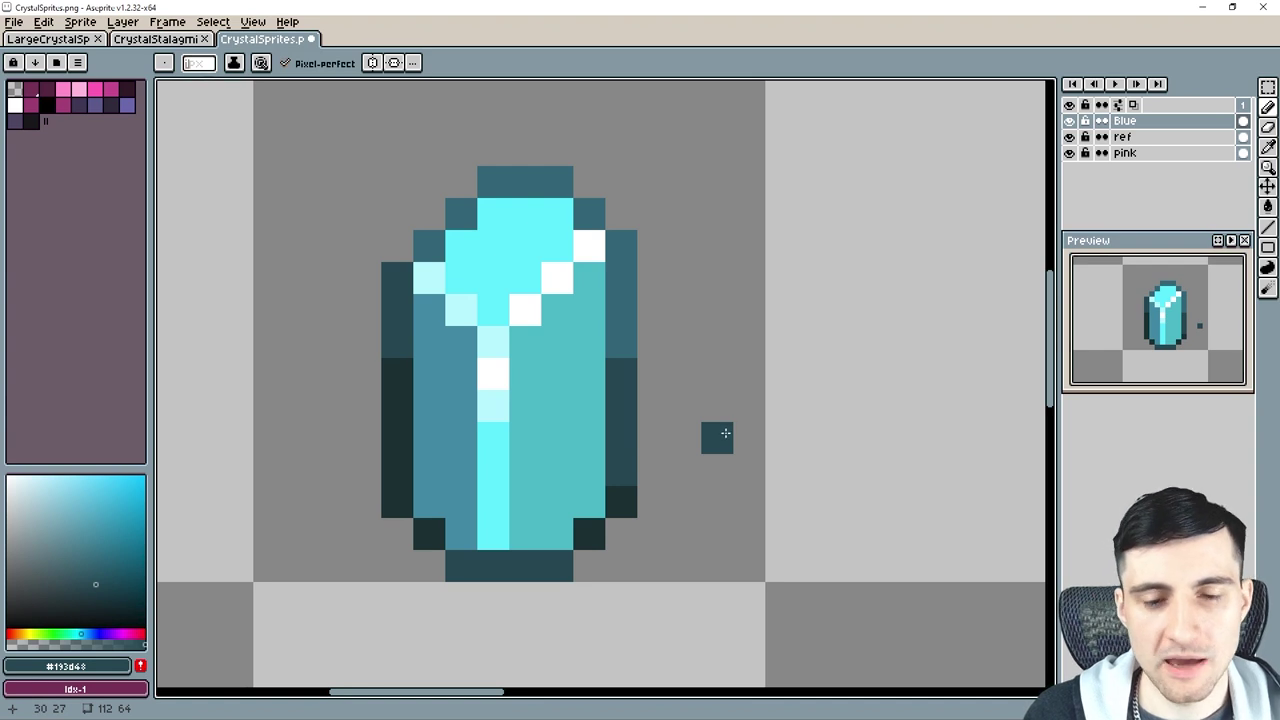
scroll(722, 434, "down", 1)
scroll(718, 435, "up", 1)
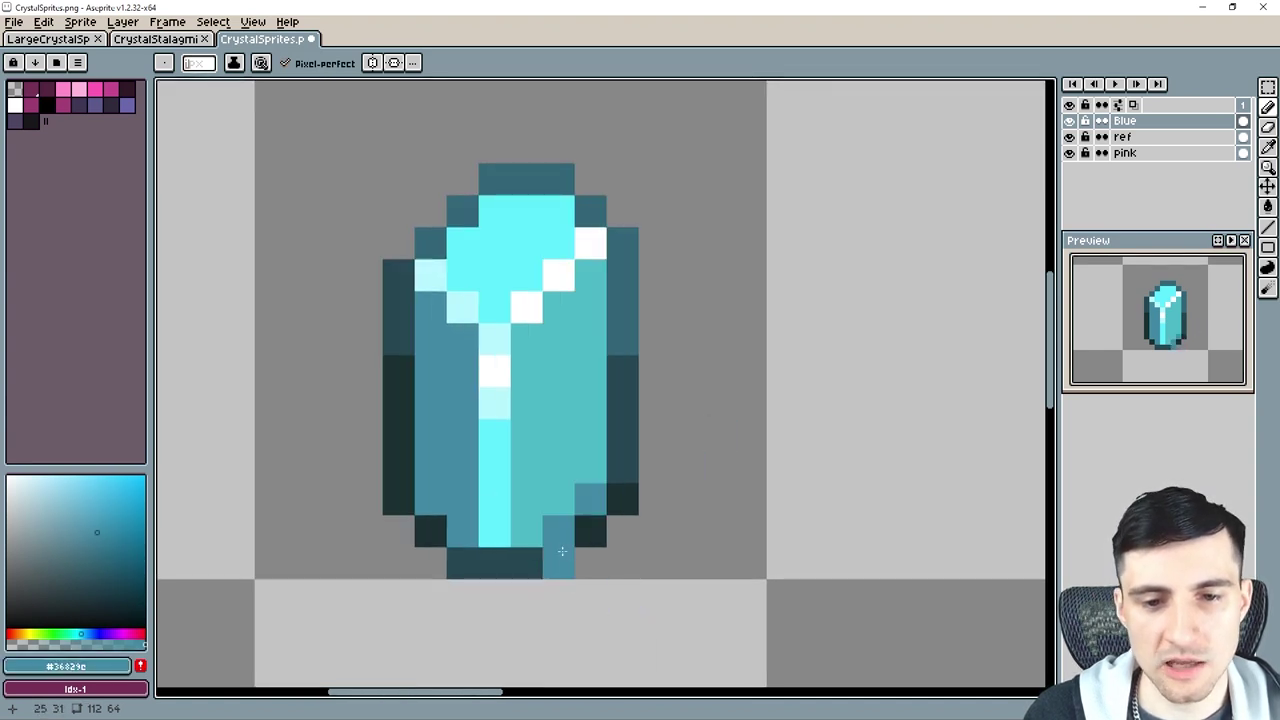
Shade the crystal's lower left corner with semi-transparent #193d48 and mute the ridge's lower end with semi-transparent #41b5c4.
left_click(478, 556, "alt")
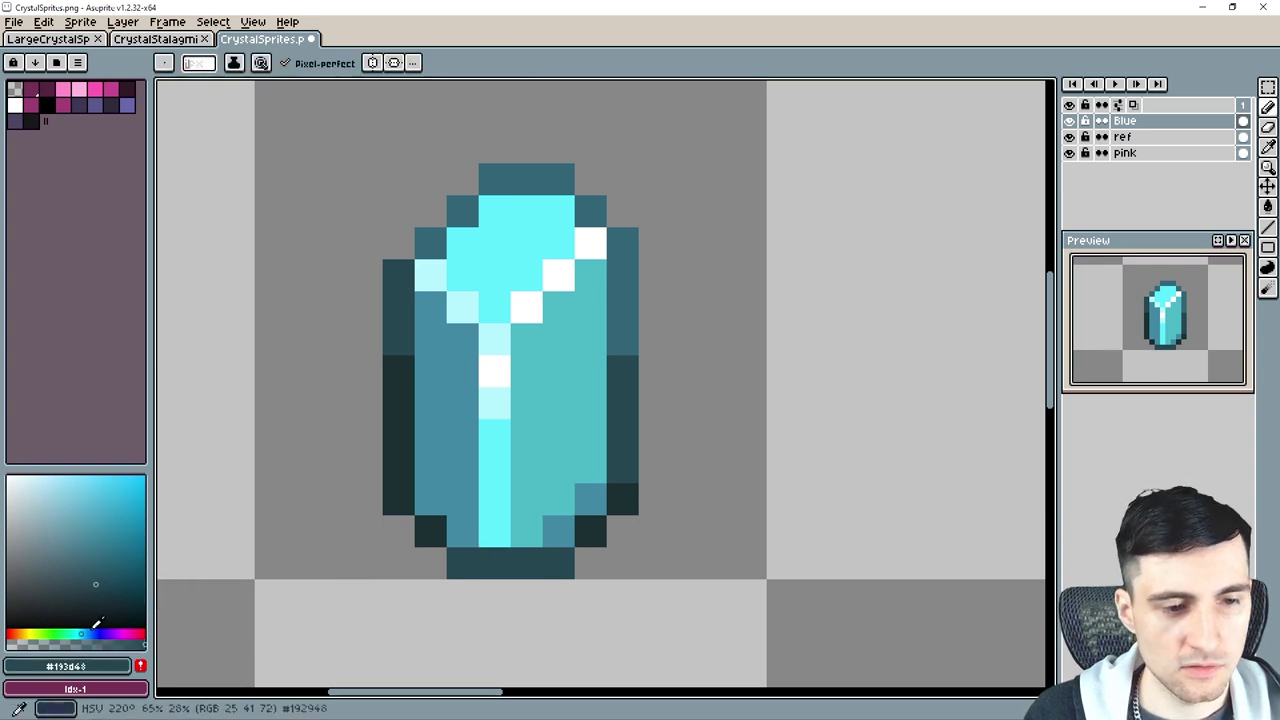
left_click(460, 530)
left_click(428, 498)
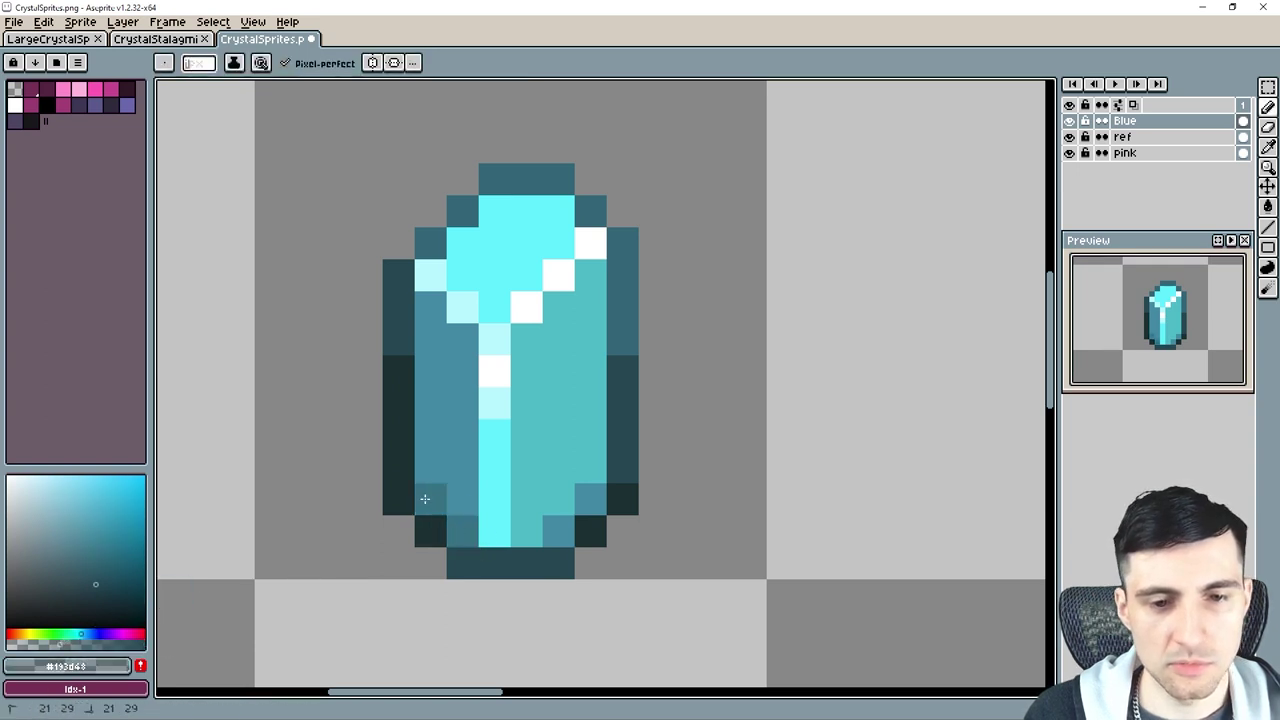
left_click(528, 506, "alt")
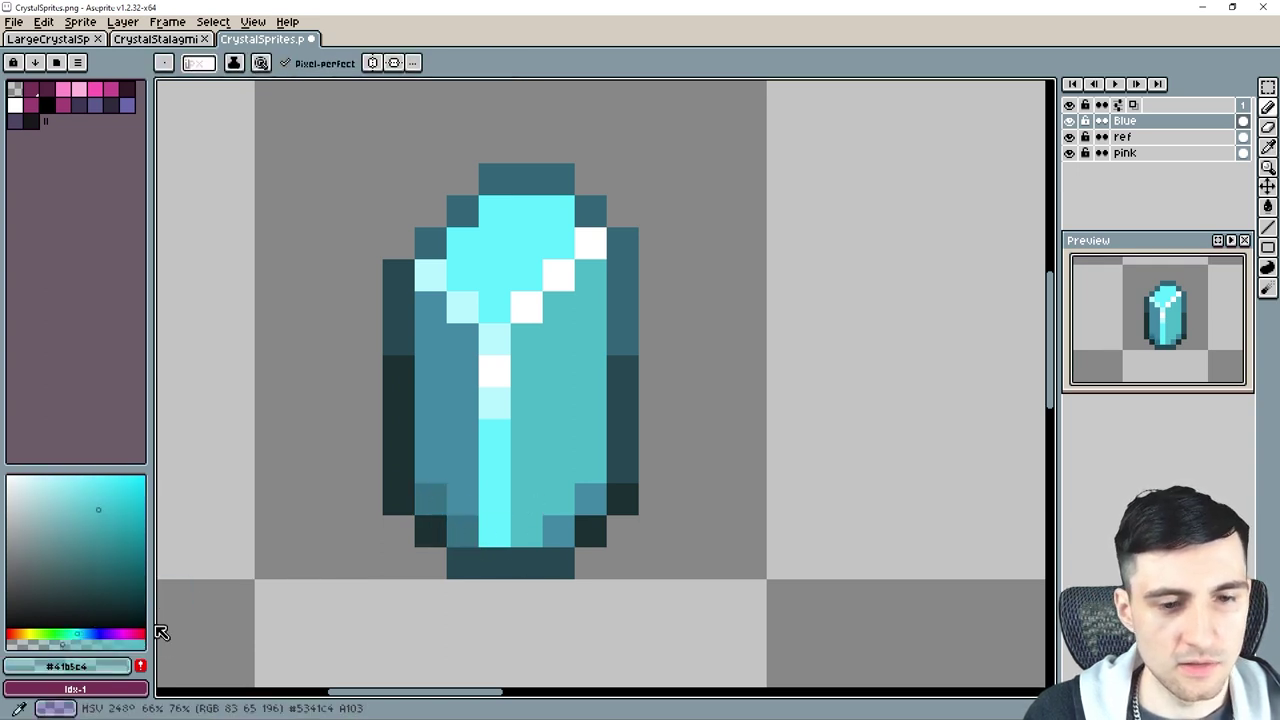
left_click_drag(492, 522, 494, 513)
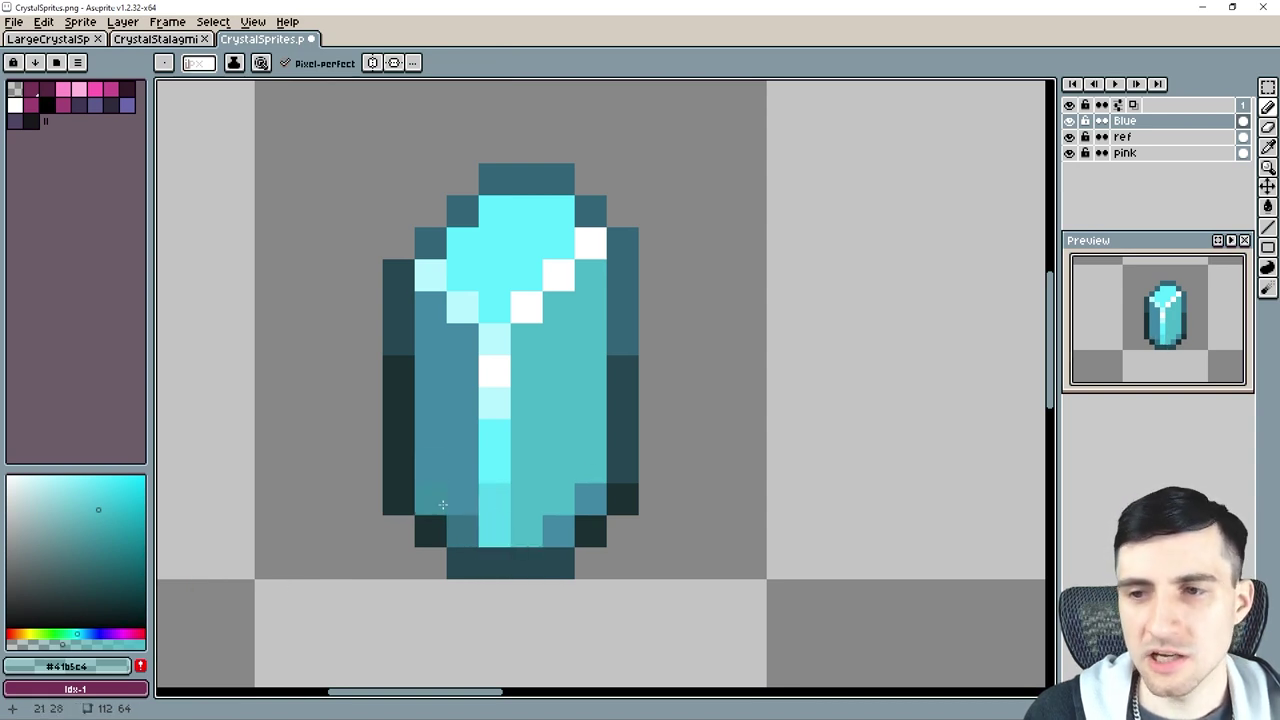
scroll(651, 534, "down", 3)
Place the selected single crystal on its own layer with its base resting on the tile's bottom edge.
left_click_drag(728, 590, 510, 504)
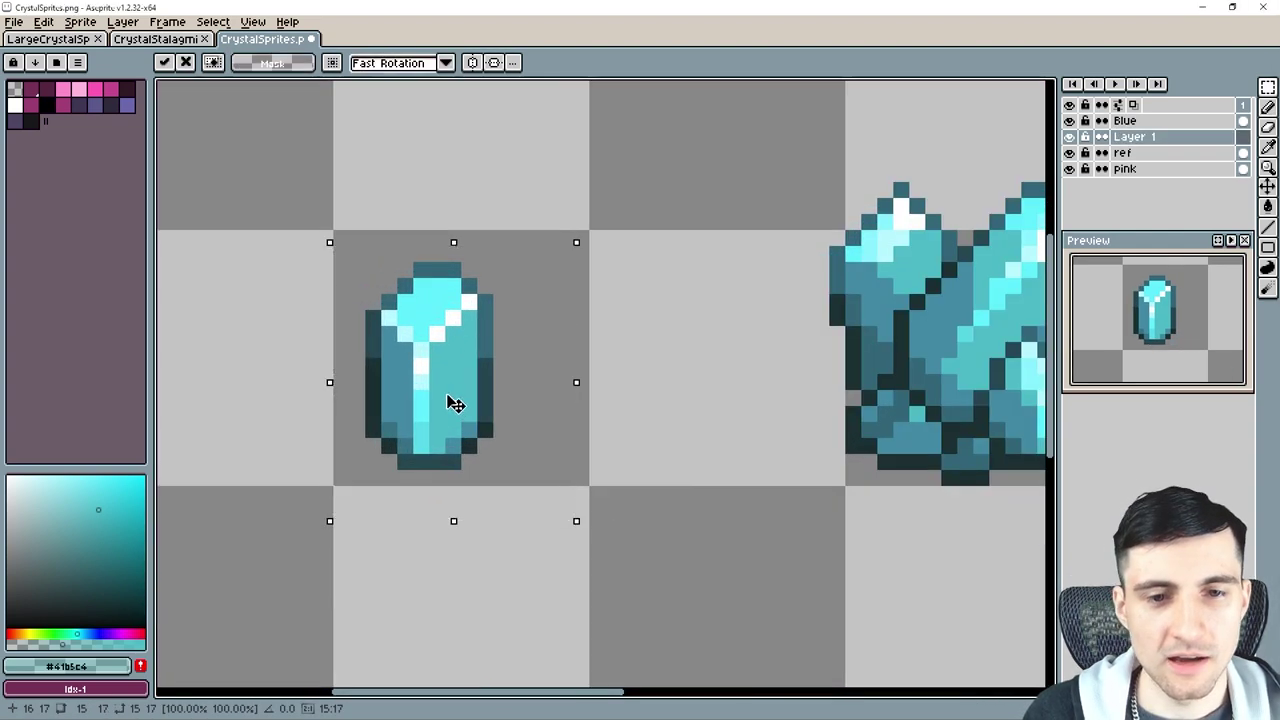
left_click_drag(447, 396, 529, 408)
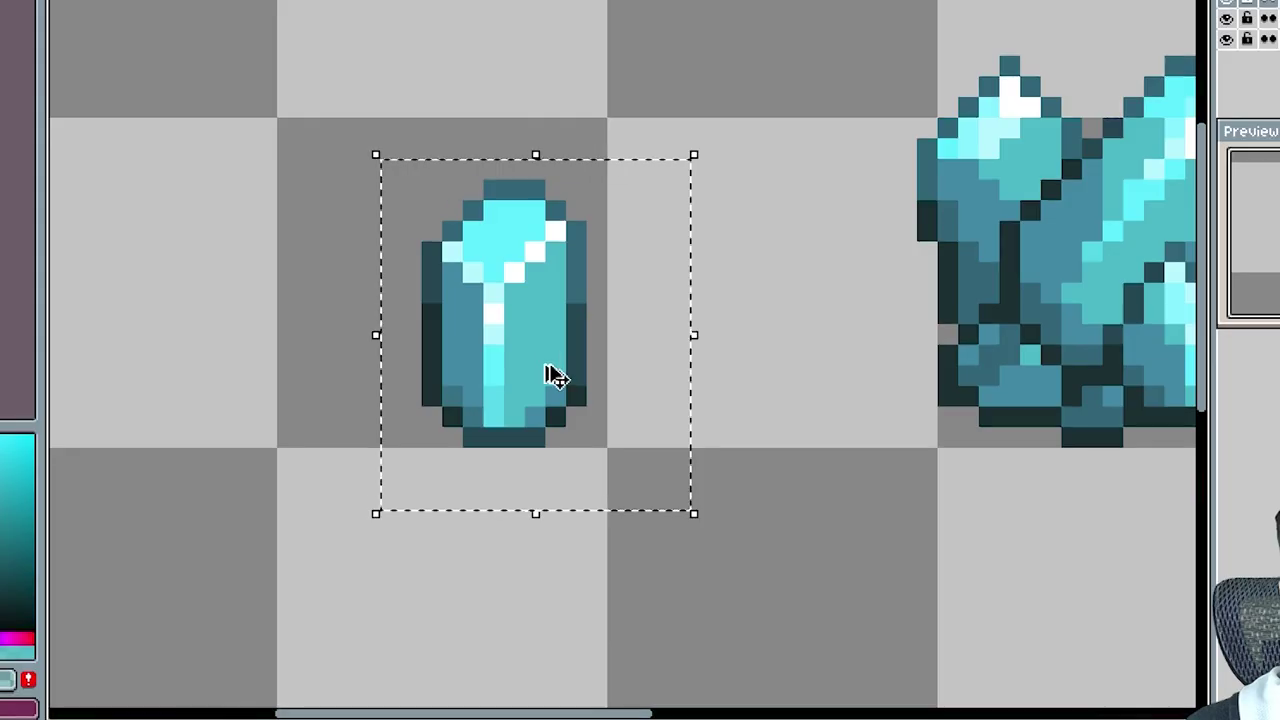
key("ctrl+d")
scroll(447, 290, "down", 2)
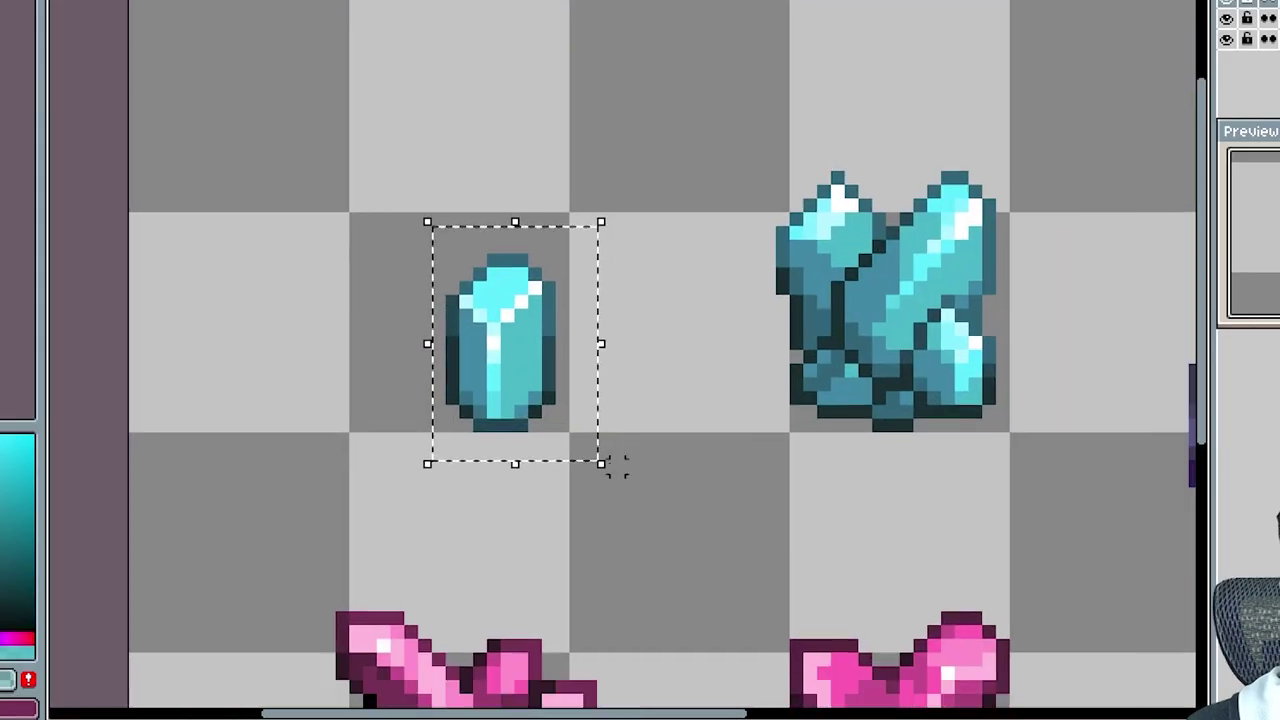
Duplicate the crystal, rotate the copy to lean left, and reposition both the copy and the upright original.
key("ctrl+c")
key("ctrl+v")
left_click_drag(519, 390, 449, 445)
left_click_drag(563, 260, 472, 242)
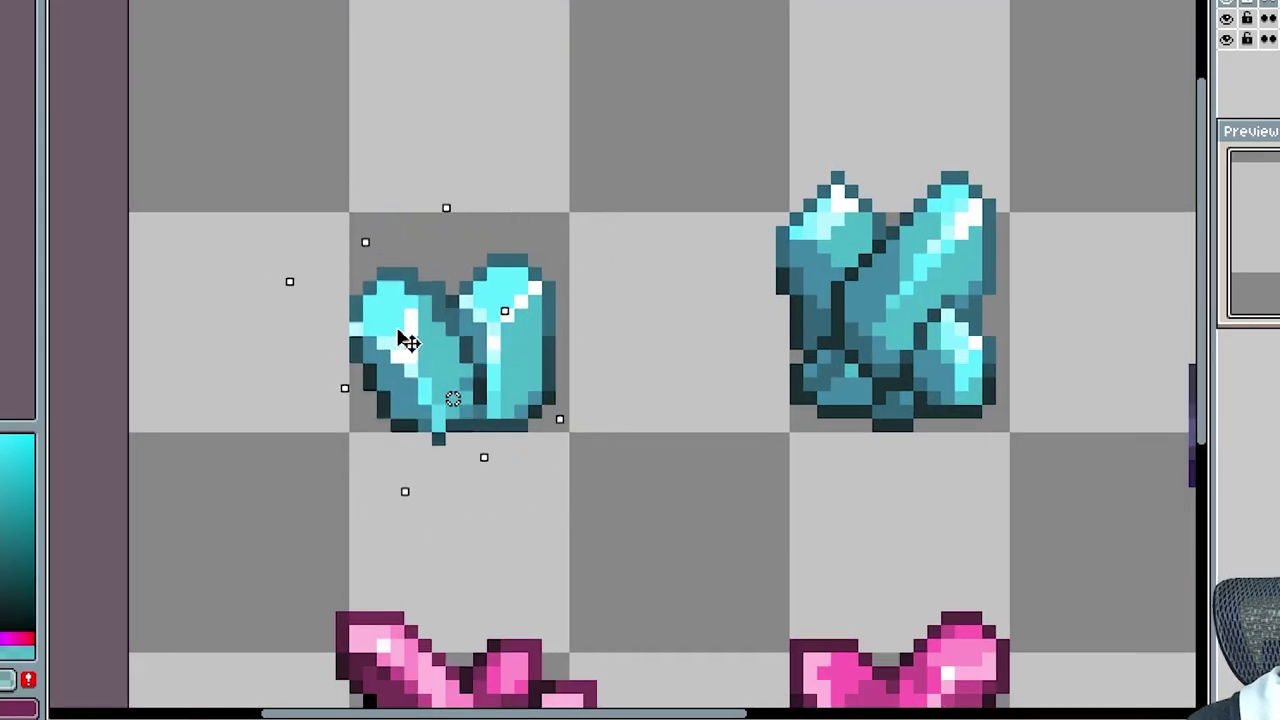
left_click_drag(398, 333, 291, 158)
left_click_drag(425, 184, 614, 481)
left_click_drag(527, 372, 473, 464)
Duplicate the left-leaning crystal, rotate the copy to lean right, and place it on the opposite side.
left_click_drag(222, 46, 409, 298)
key("ctrl+c")
key("ctrl+v")
left_click_drag(304, 190, 483, 190)
left_click_drag(598, 36, 700, 217)
left_click_drag(504, 230, 449, 217)
Move the upright crystal up between the two leaning crystals so that it overlaps them in front.
left_click_drag(358, 338, 540, 546)
left_click_drag(458, 510, 377, 260)
key("ctrl+d")
scroll(430, 200, "up", 1)
Redraw the broken outline along the right-leaning crystal's tip using the sampled teal outline color.
left_click(552, 158, "alt")
left_click(583, 138)
left_click_drag(624, 139, 655, 141)
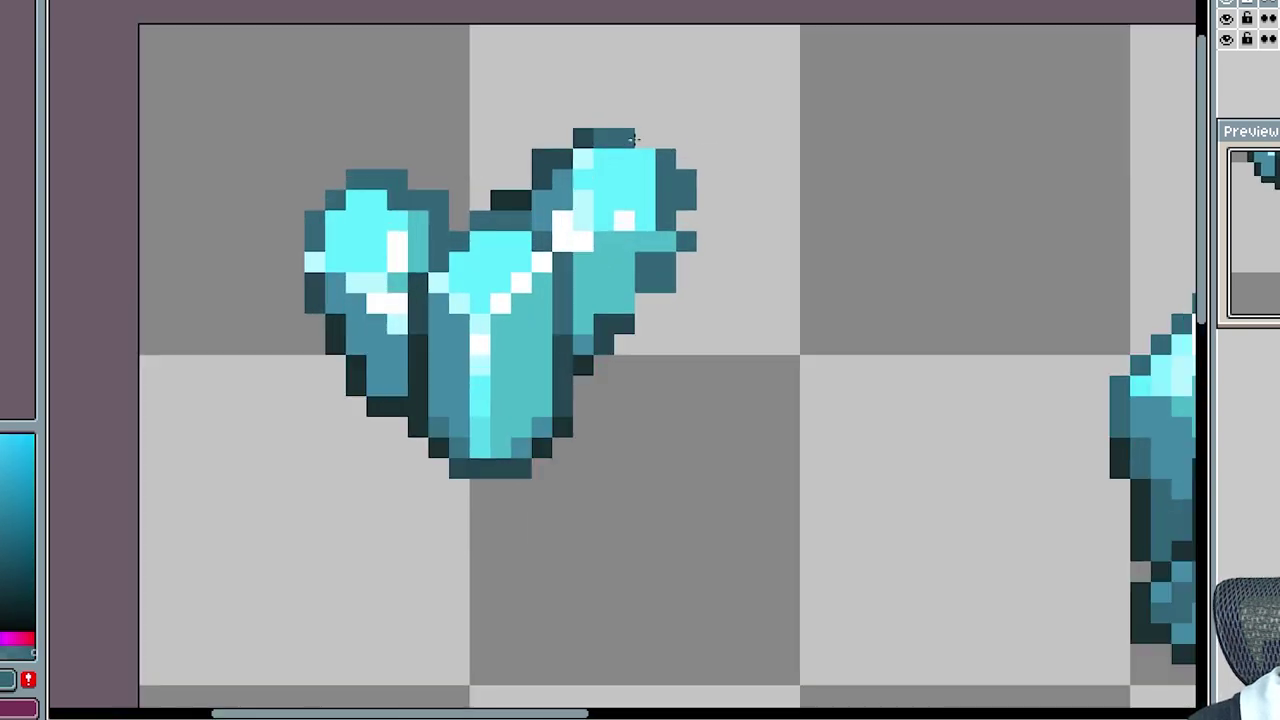
scroll(494, 402, "up", 1)
scroll(494, 402, "down", 4)
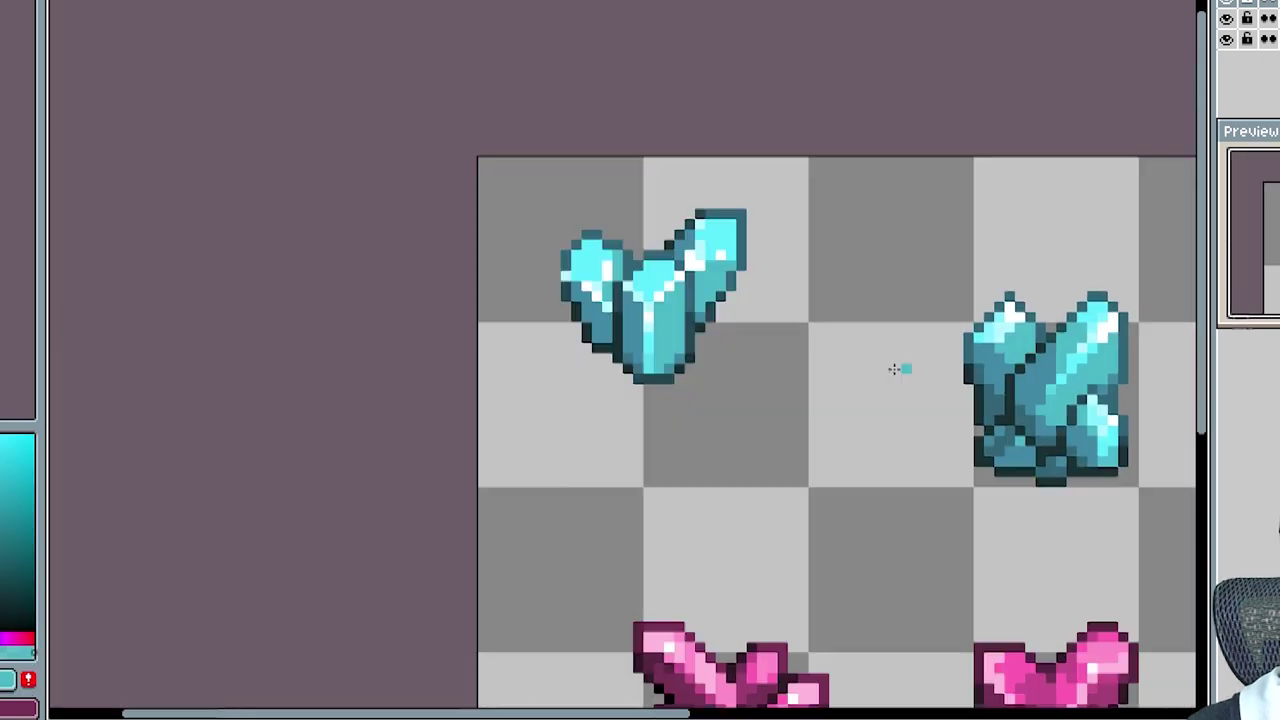
Move the three-crystal group down onto the second-row tile beside the finished blue cluster.
scroll(894, 369, "down", 2)
left_click_drag(466, 143, 302, 276)
left_click_drag(410, 255, 466, 323)
key("ctrl+d")
Paste another crystal copy as a smaller right-leaning crystal at the new cluster's lower right.
scroll(466, 323, "up", 1)
key("ctrl+v")
scroll(350, 209, "up", 1)
left_click_drag(392, 196, 610, 383)
left_click_drag(651, 257, 514, 337)
scroll(514, 337, "up", 3)
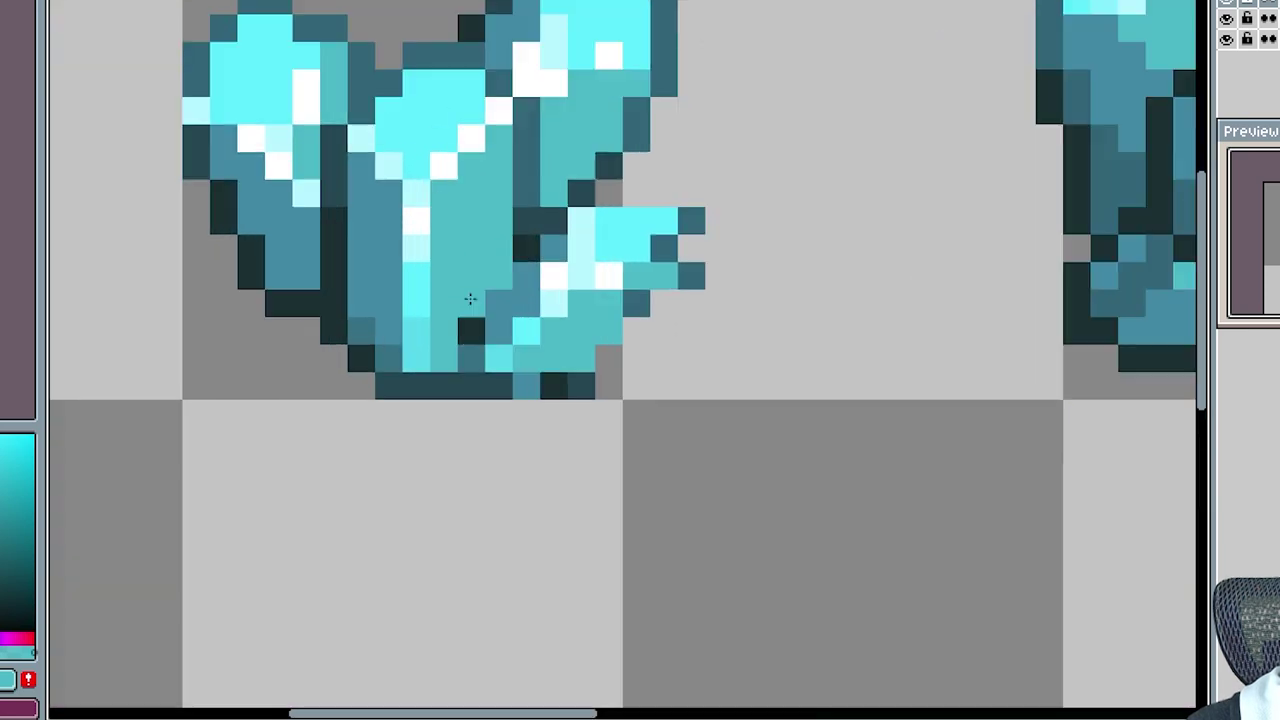
Draw a dark outline between the upright and small crystals, and rebuild the small crystal's ragged tip and outline.
left_click(471, 330)
left_click(526, 248, "alt")
left_click_drag(525, 276, 493, 378)
left_click(694, 217, "alt")
left_click_drag(664, 221, 610, 198)
right_click(692, 221)
left_click(664, 276)
scroll(642, 396, "down", 3)
scroll(672, 393, "up", 3)
scroll(646, 363, "down", 3)
scroll(640, 360, "up", 3)
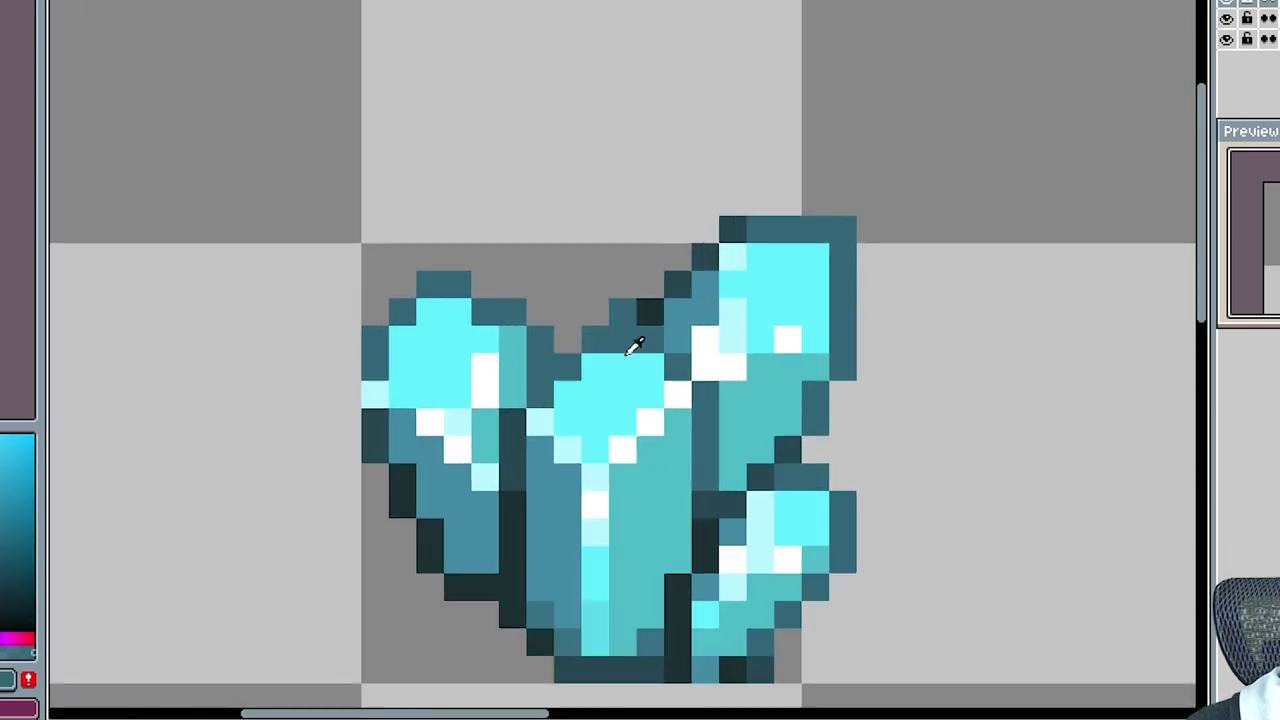
Extend the upright crystal's bright top facet and flatten the left crystal's top by lowering its outline one pixel.
left_click(620, 380, "alt")
left_click(622, 340)
left_click(443, 285, "alt")
left_click_drag(430, 312, 458, 312)
right_click(443, 285)
scroll(537, 392, "down", 2)
left_click(386, 300, "alt")
scroll(634, 449, "down", 2)
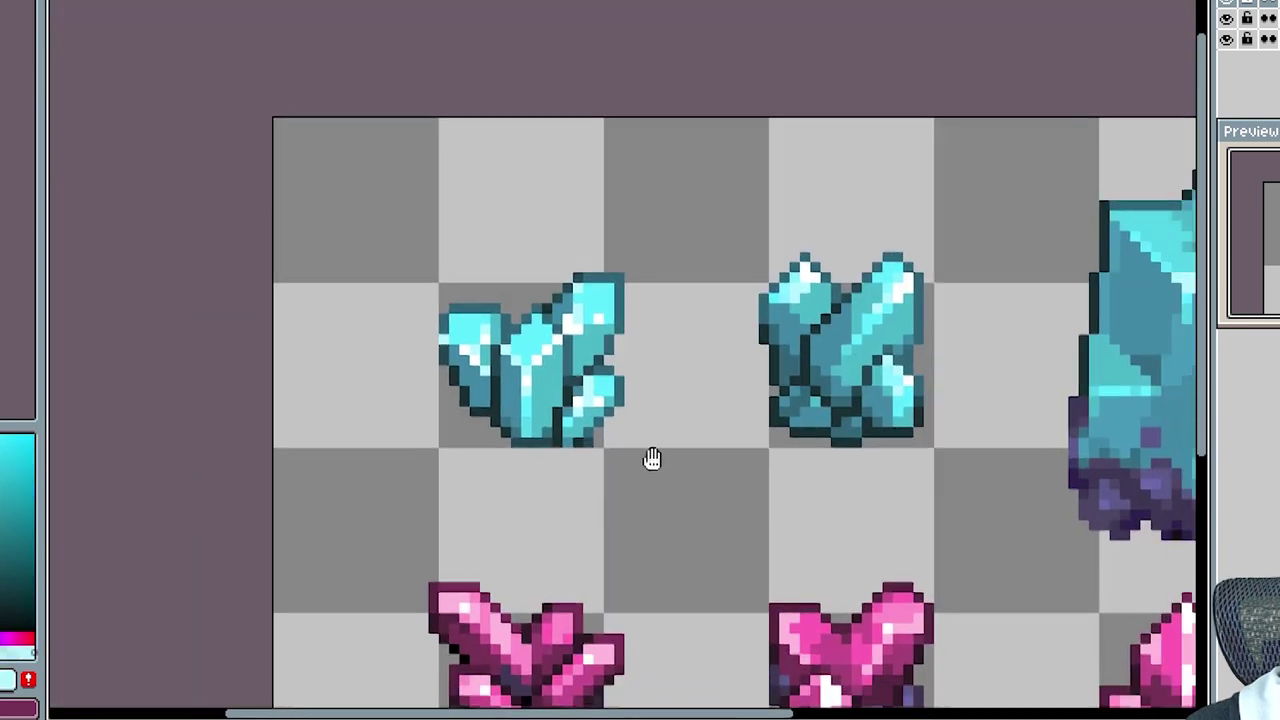
Replace the large right crystal's white inner-edge highlight pixels with #36829e sampled from the cluster.
scroll(630, 390, "up", 2)
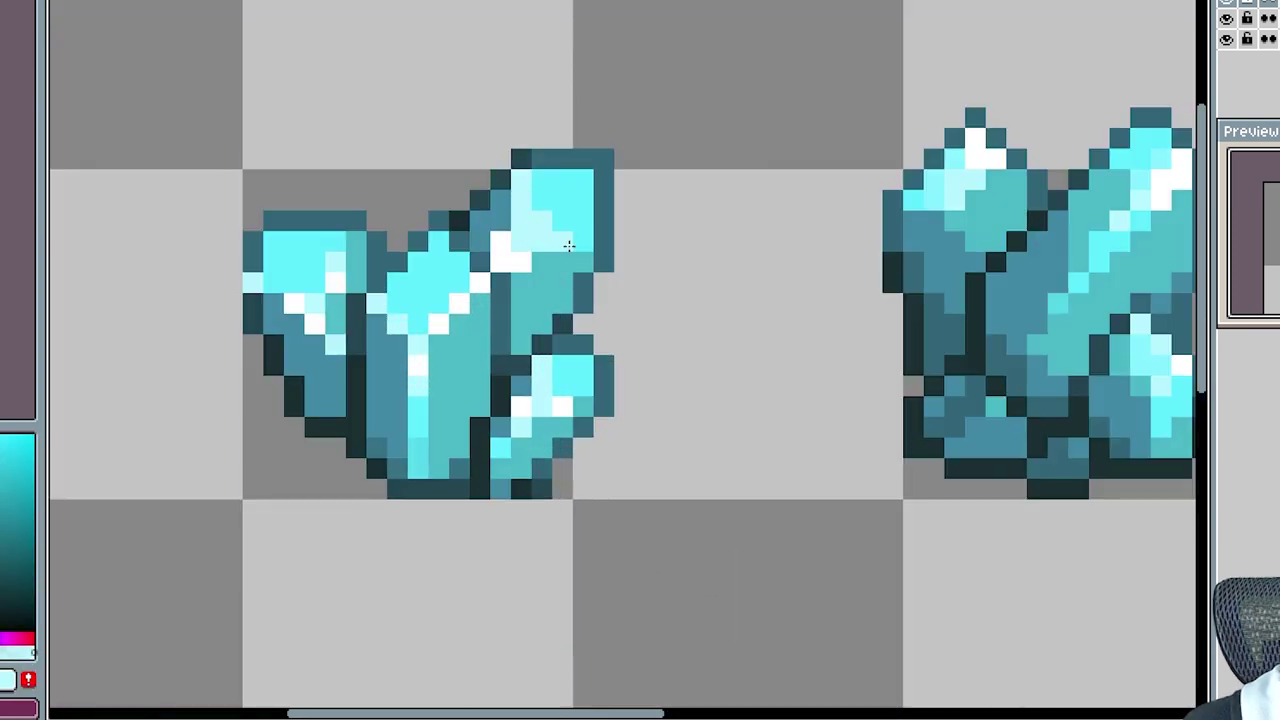
left_click(532, 283, "alt")
left_click(501, 241)
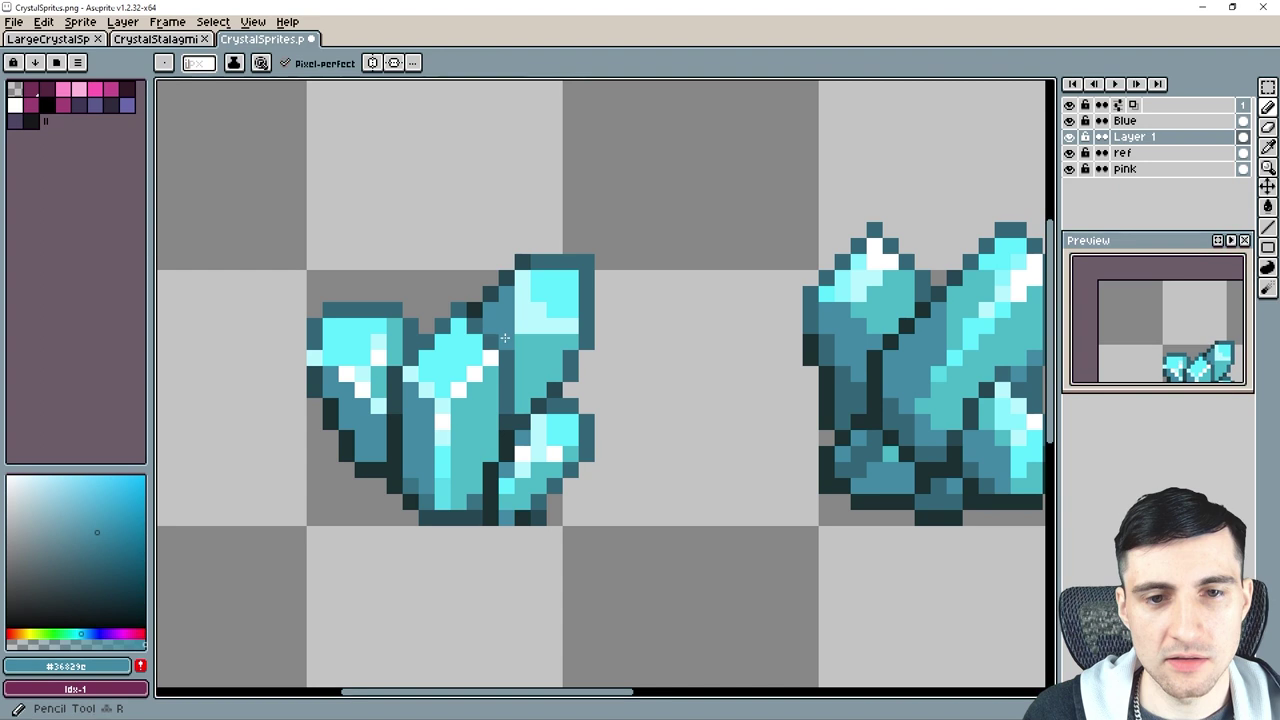
scroll(540, 395, "down", 2)
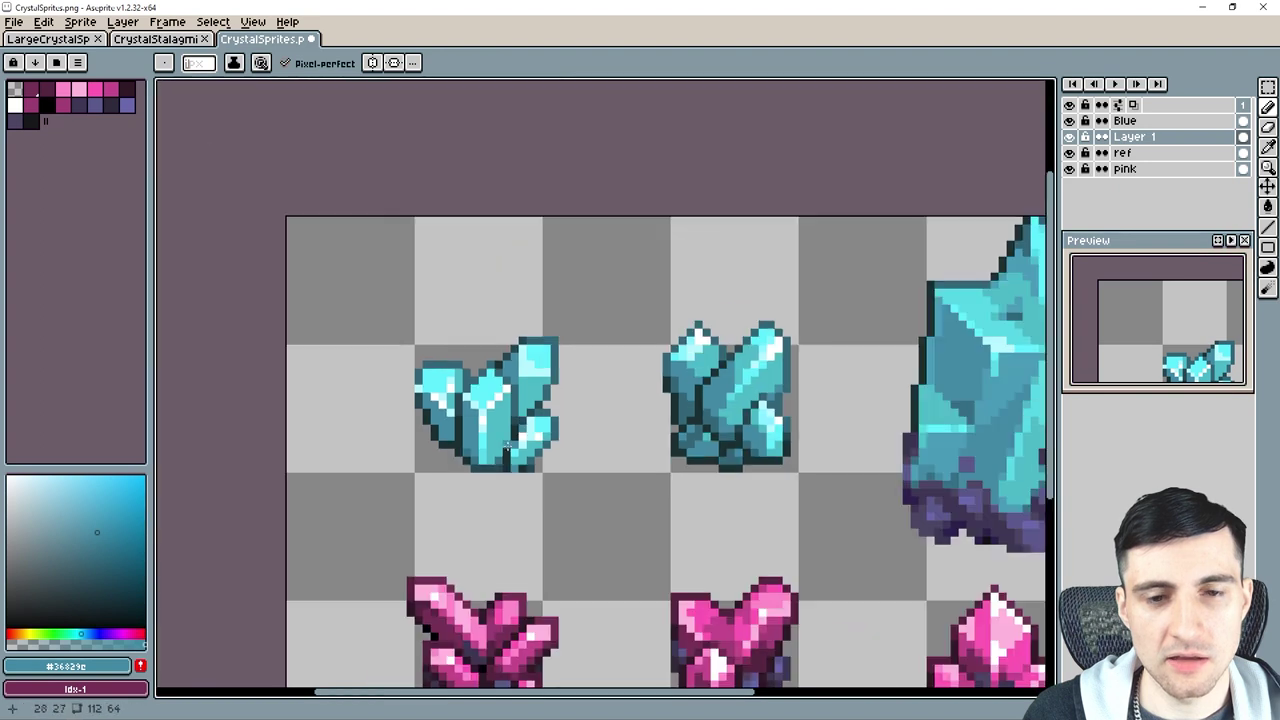
Sample the #ffffff highlight color and compare the new blue cluster with the pink crystal sprites.
scroll(541, 475, "down", 1)
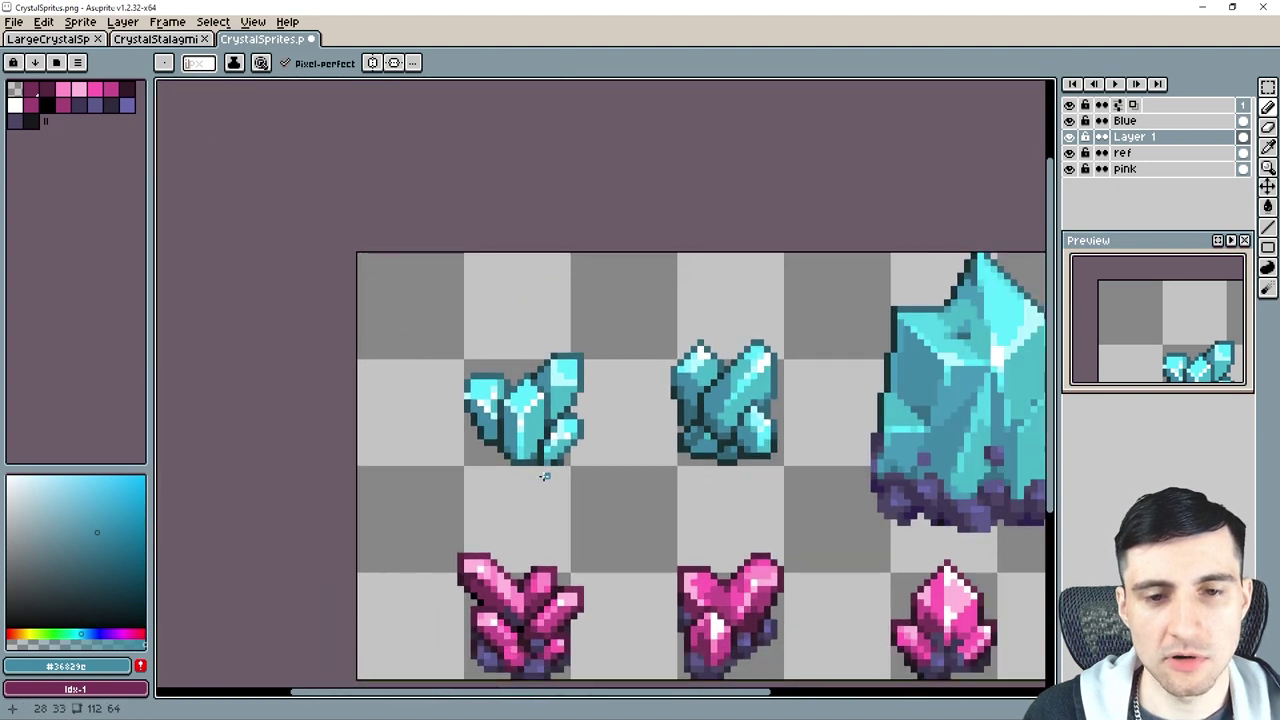
scroll(544, 476, "up", 2)
left_click(525, 305, "alt")
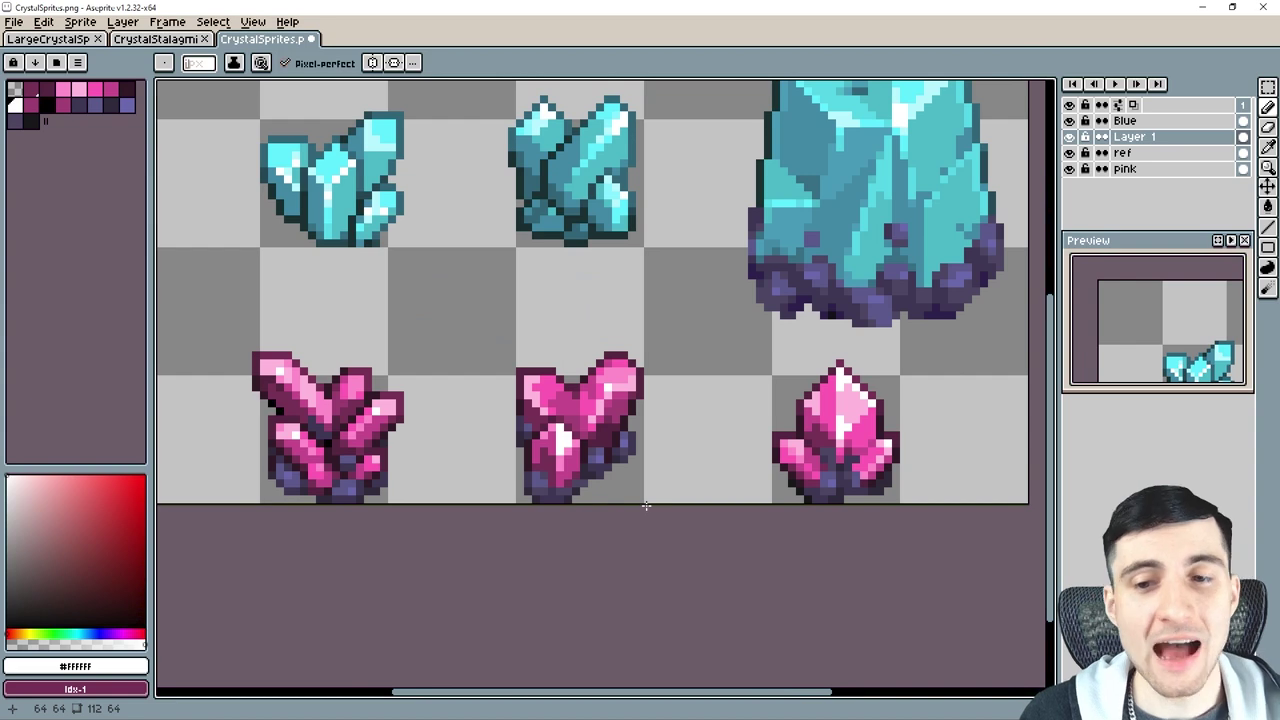
scroll(640, 500, "up", 3)
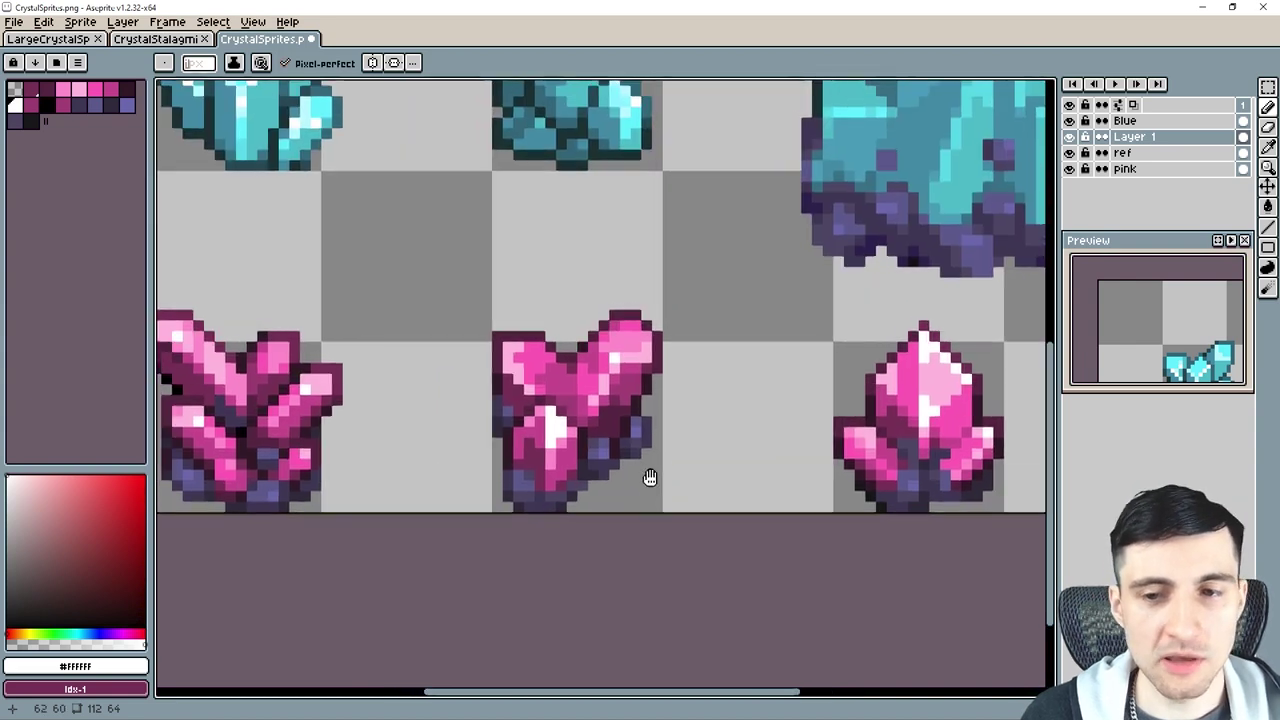
scroll(671, 492, "down", 1)
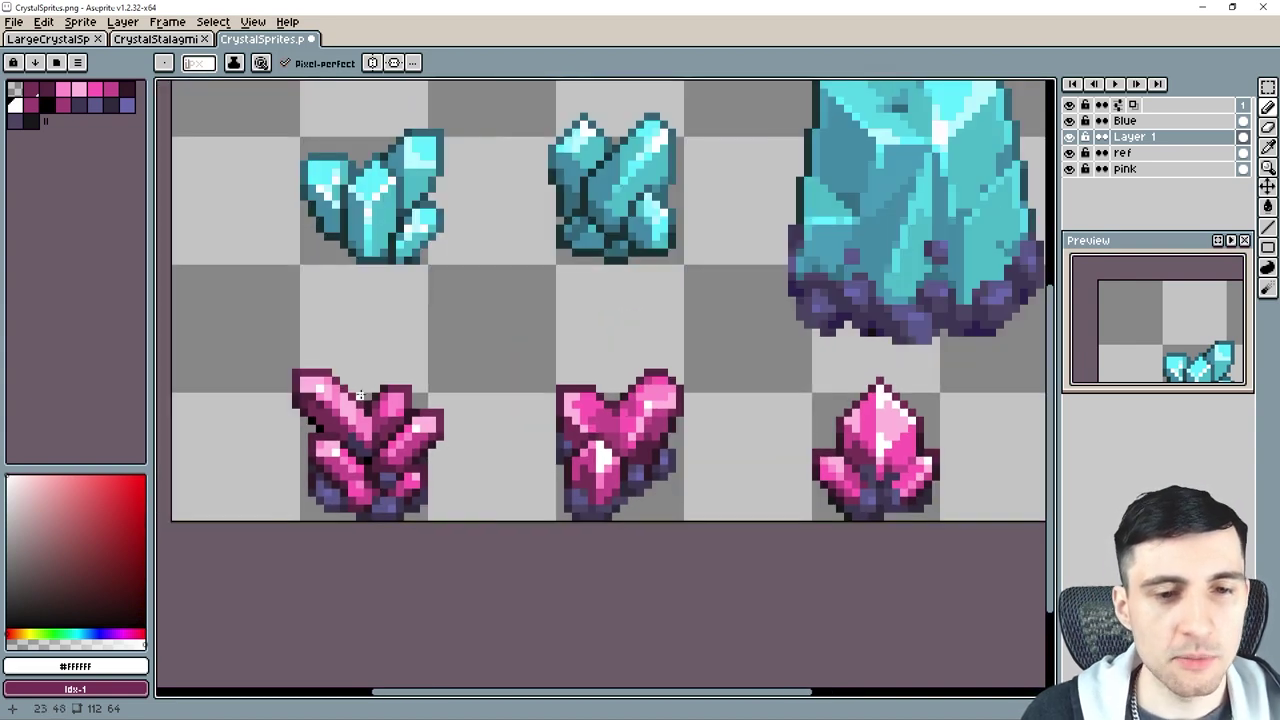
Fill the bright top facets of the new blue cluster's right and left crystals with white #ffffff.
scroll(631, 468, "up", 1)
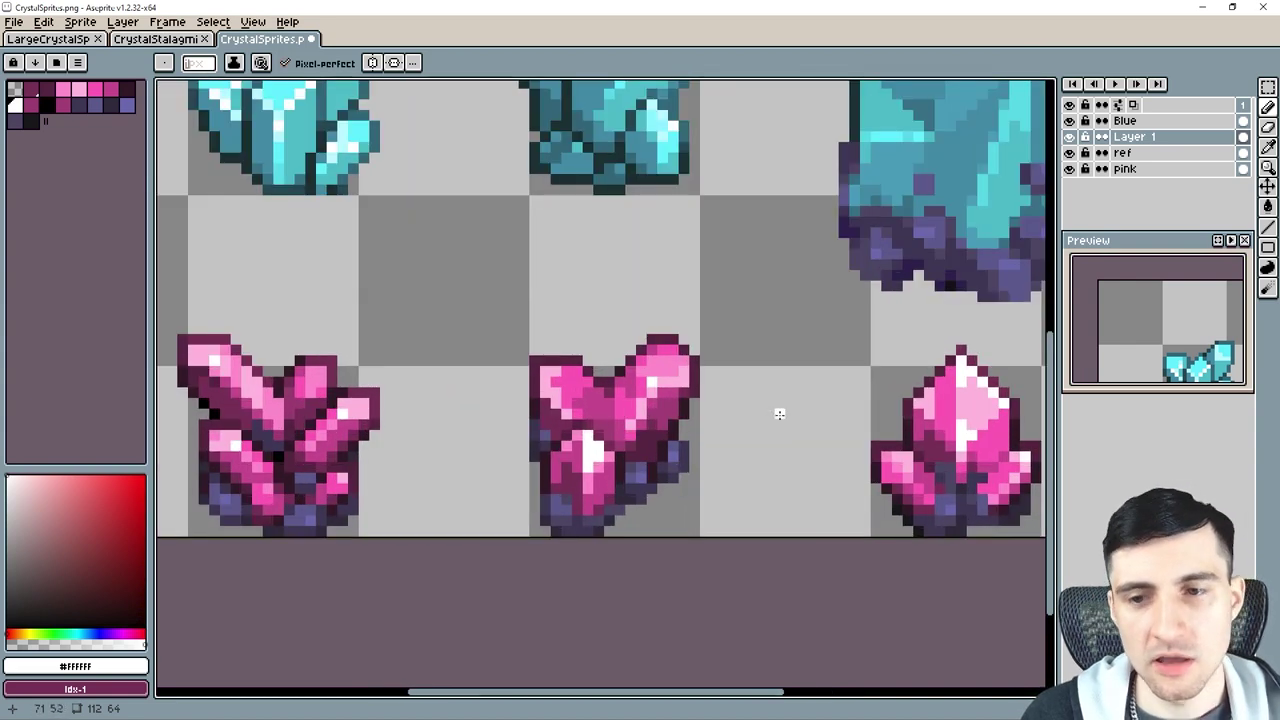
left_click_drag(780, 415, 539, 450)
scroll(610, 420, "up", 5)
scroll(350, 457, "down", 1)
scroll(634, 437, "left", 5)
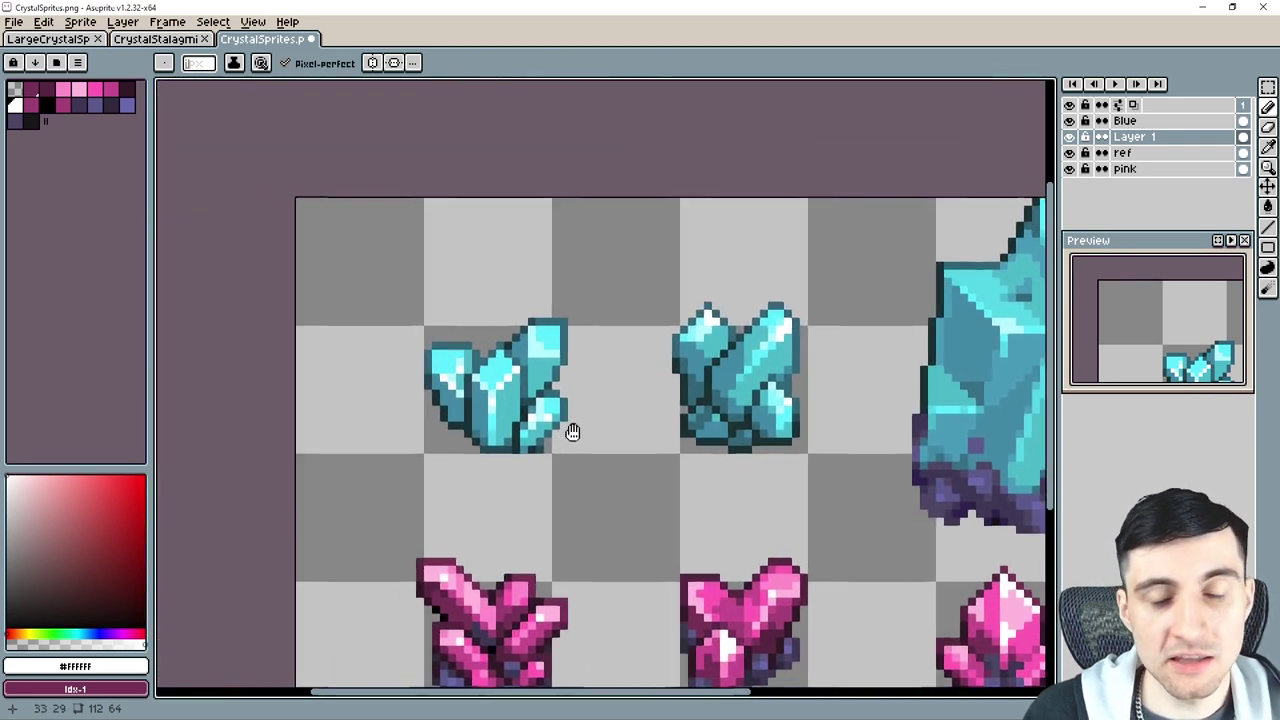
scroll(615, 405, "up", 2)
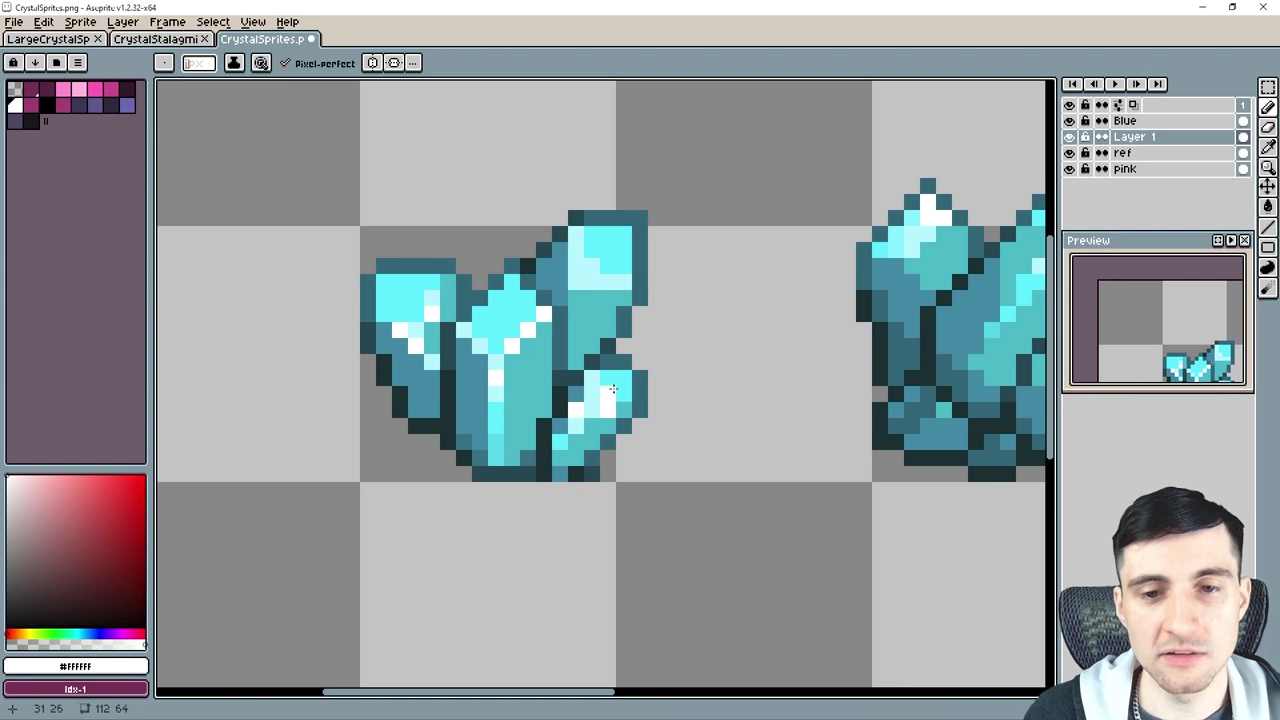
key("g")
left_click(612, 250)
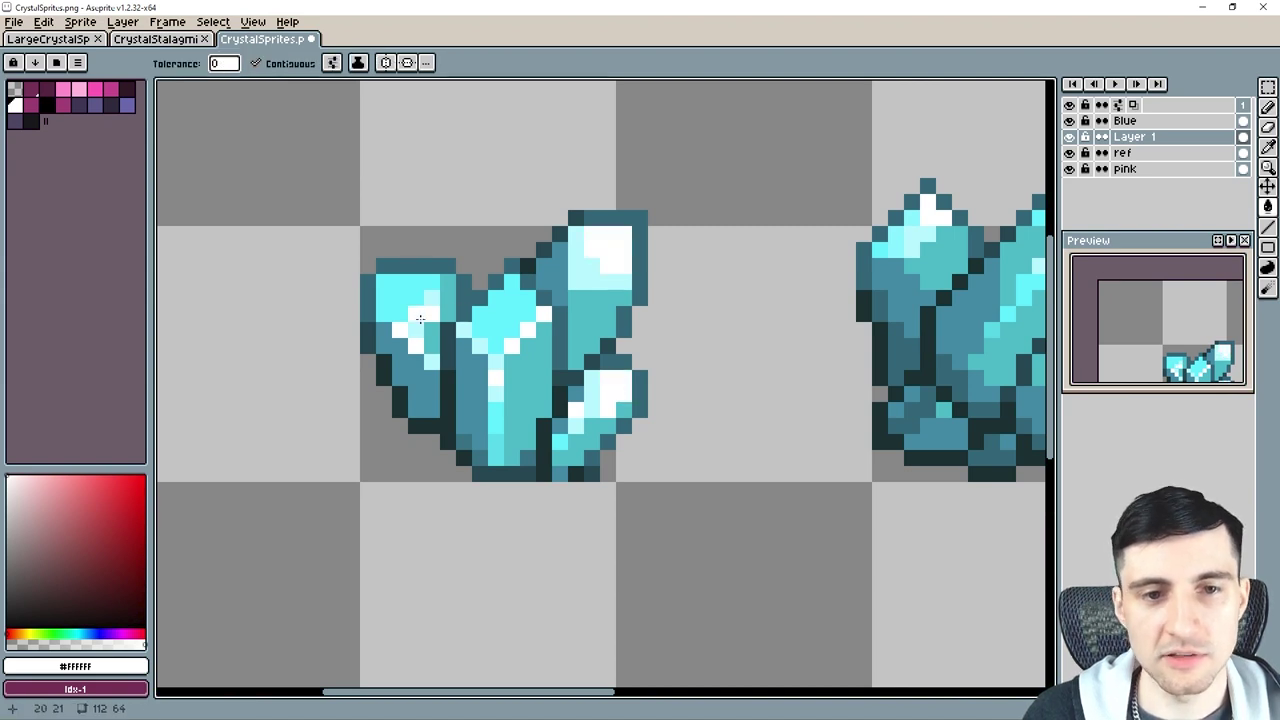
left_click(416, 314)
scroll(599, 384, "down", 4)
left_click_drag(668, 460, 545, 451)
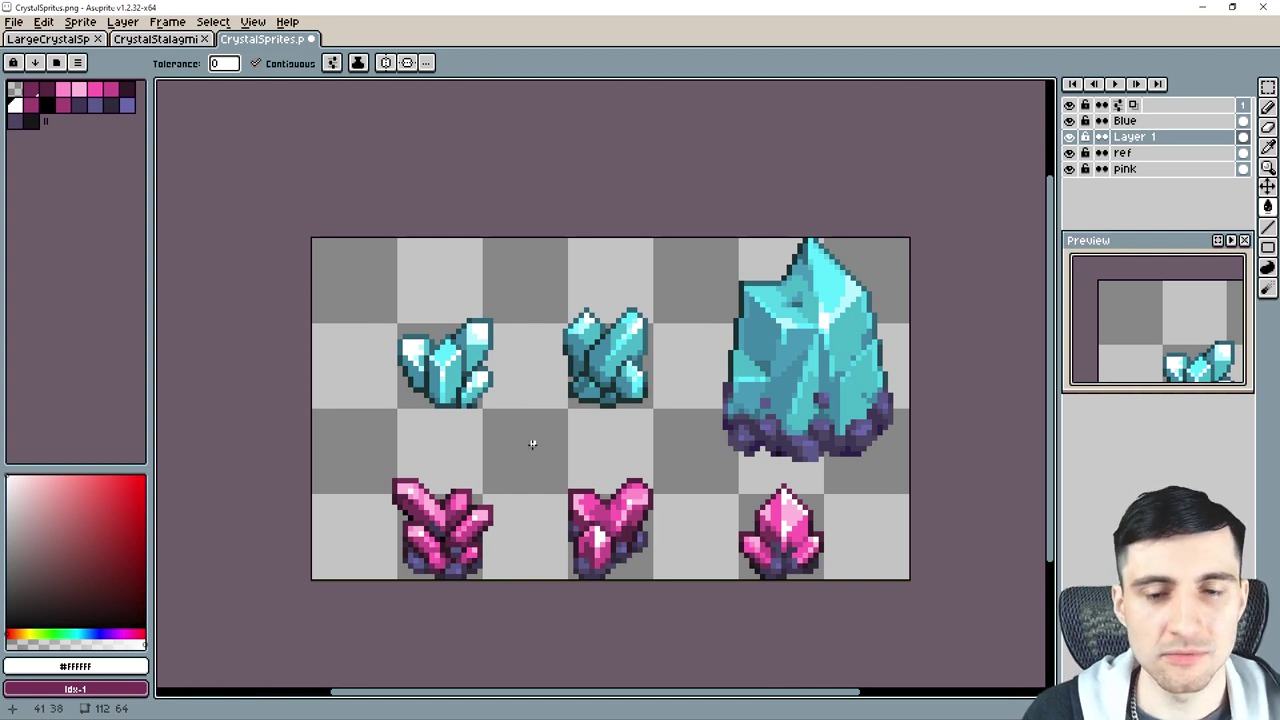
key("m")
left_click_drag(373, 294, 520, 428)
left_click_drag(602, 464, 583, 462)
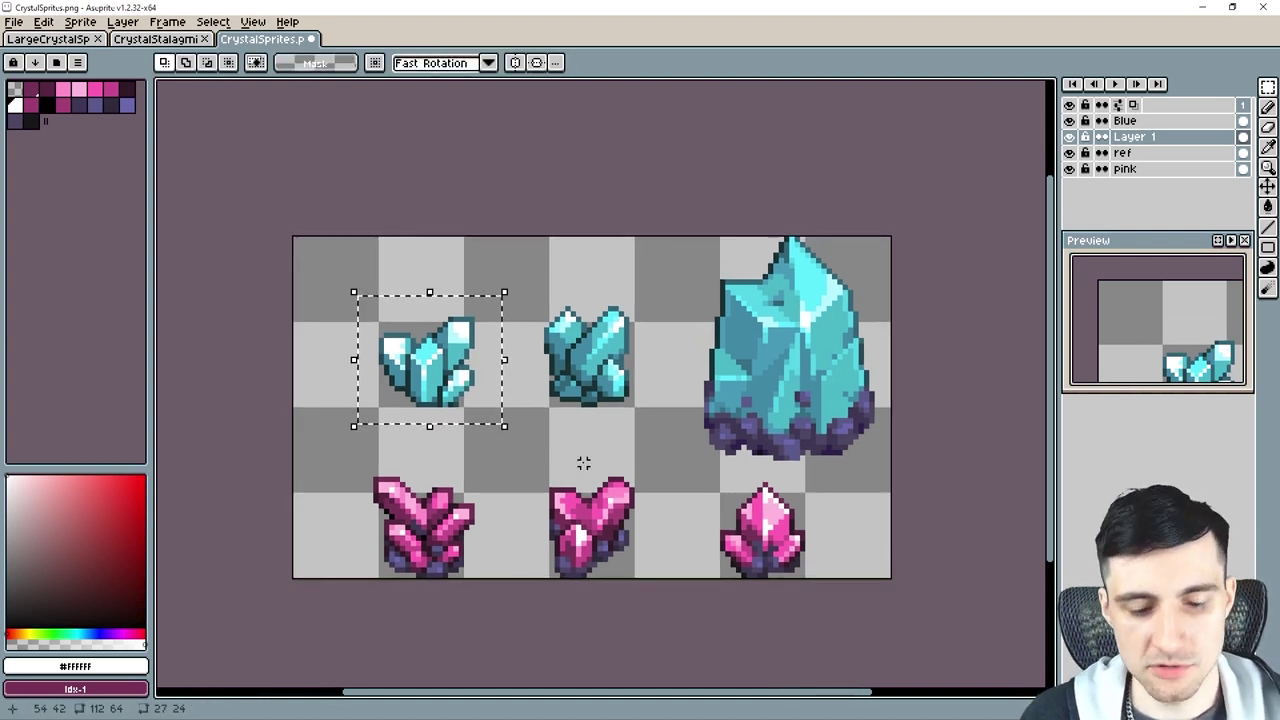
key("ctrl+d")
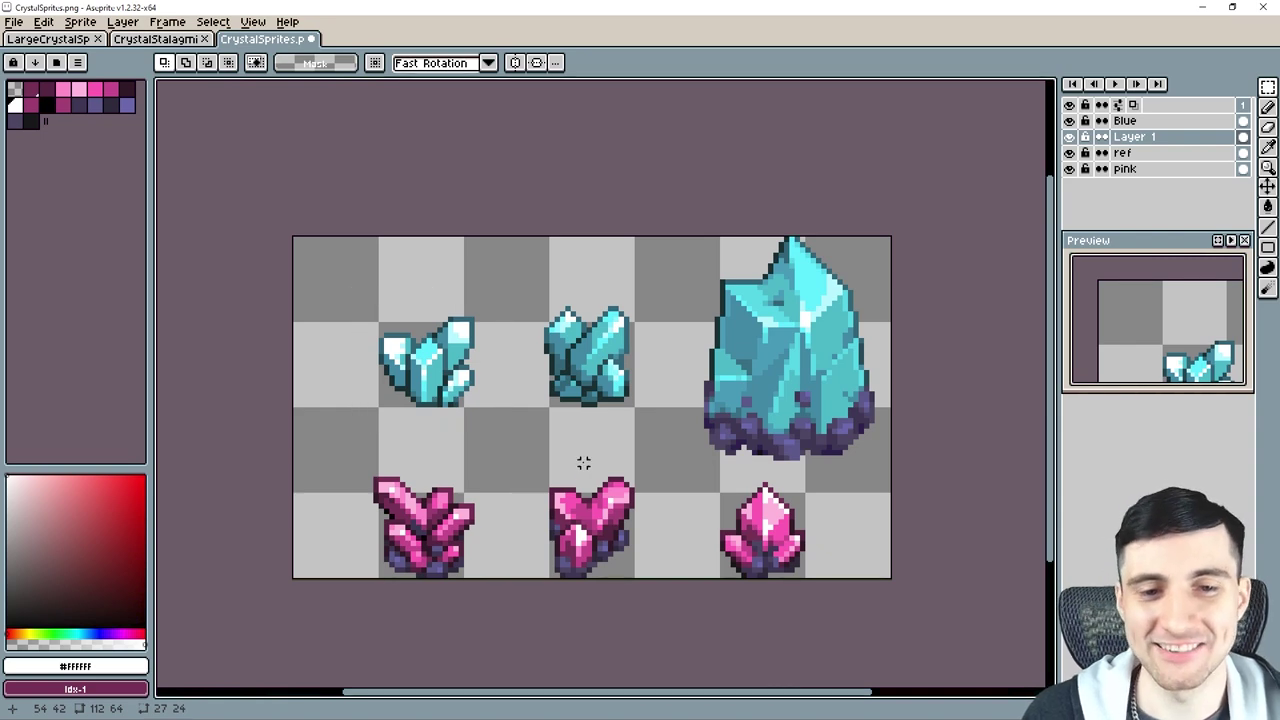
Switch to the LargeCrystalSprites file and examine the facets and highlights of the large pink crystals.
scroll(514, 453, "up", 1)
scroll(435, 420, "up", 2)
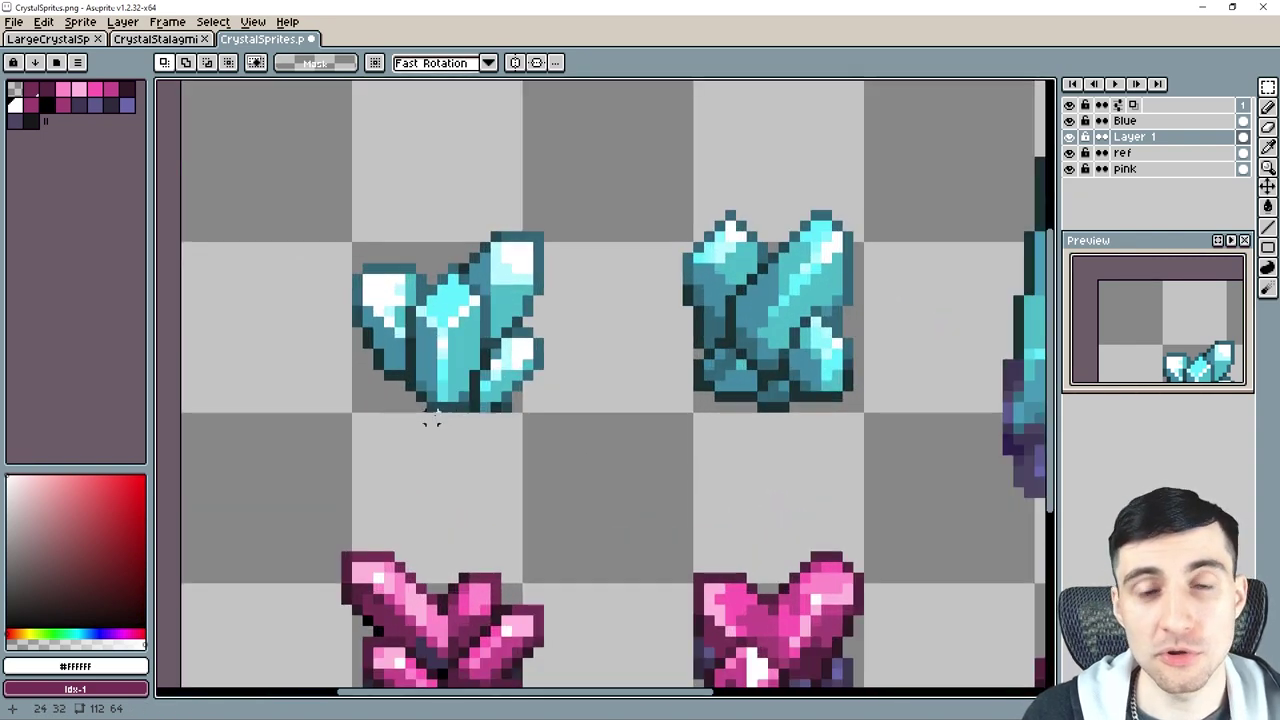
key("ctrl+Tab")
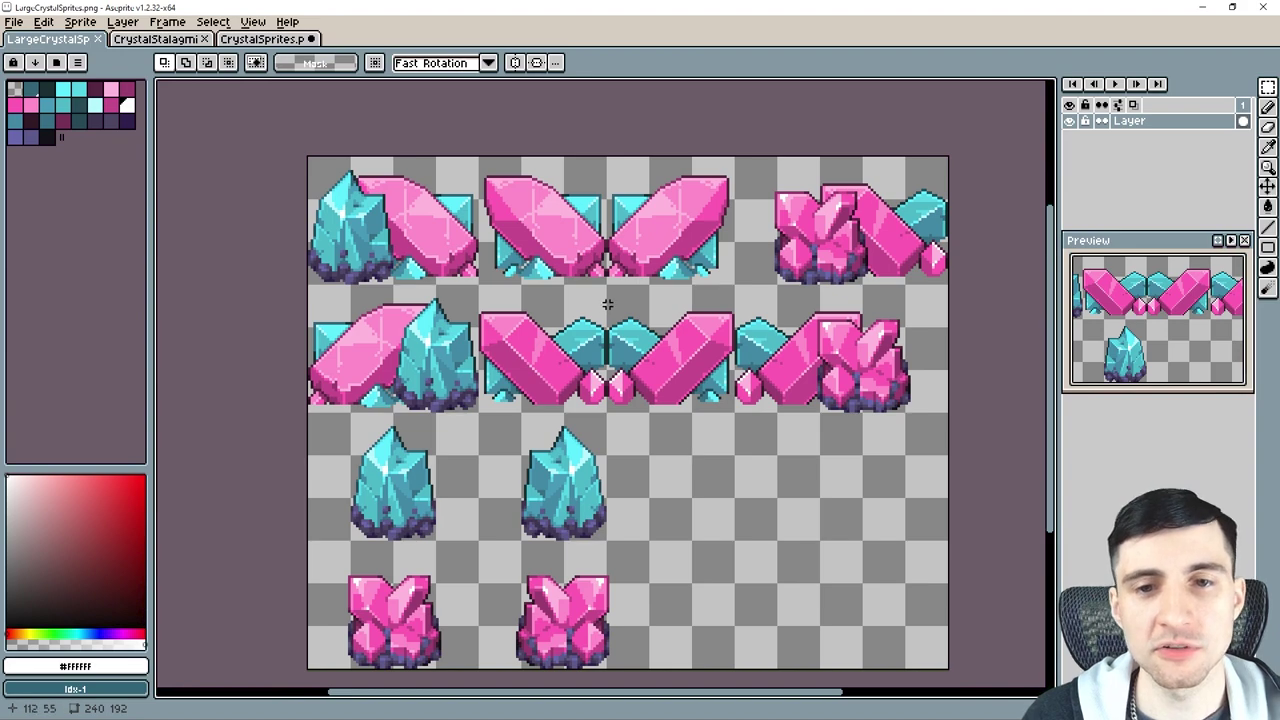
scroll(606, 300, "up", 4)
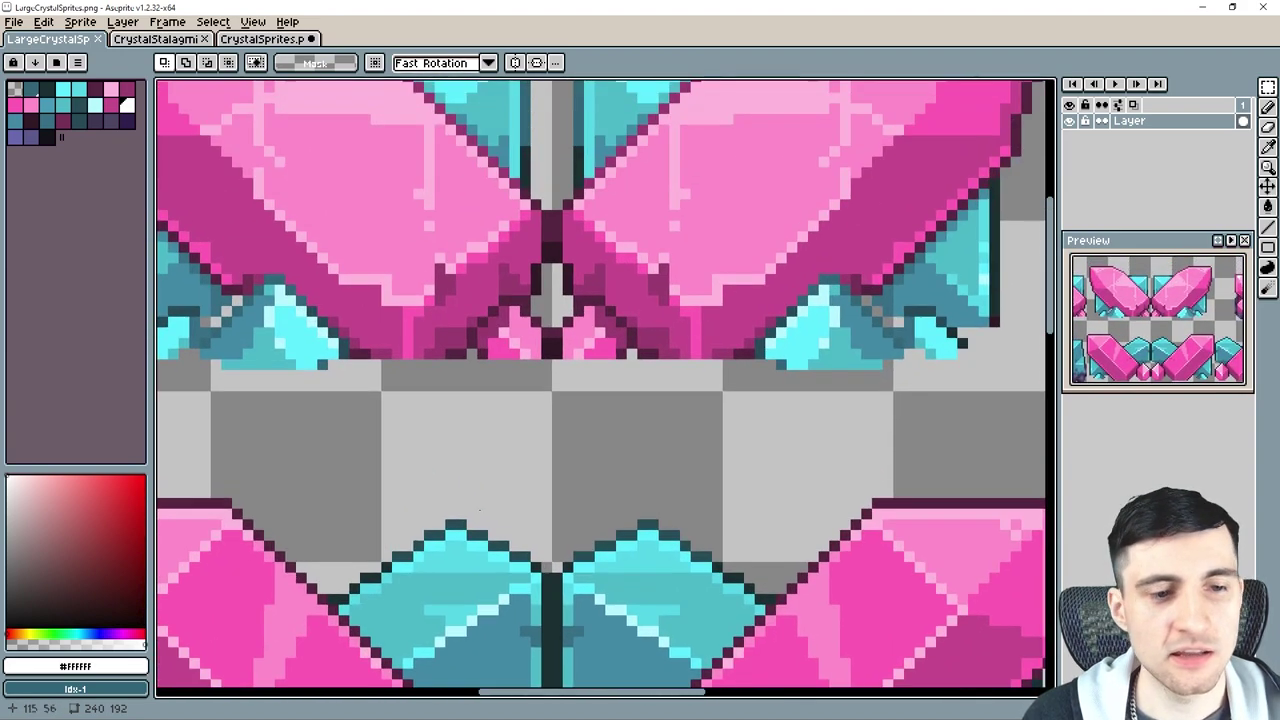
left_click_drag(125, 501, 148, 472)
left_click_drag(914, 348, 717, 505)
scroll(736, 397, "down", 1)
key("b")
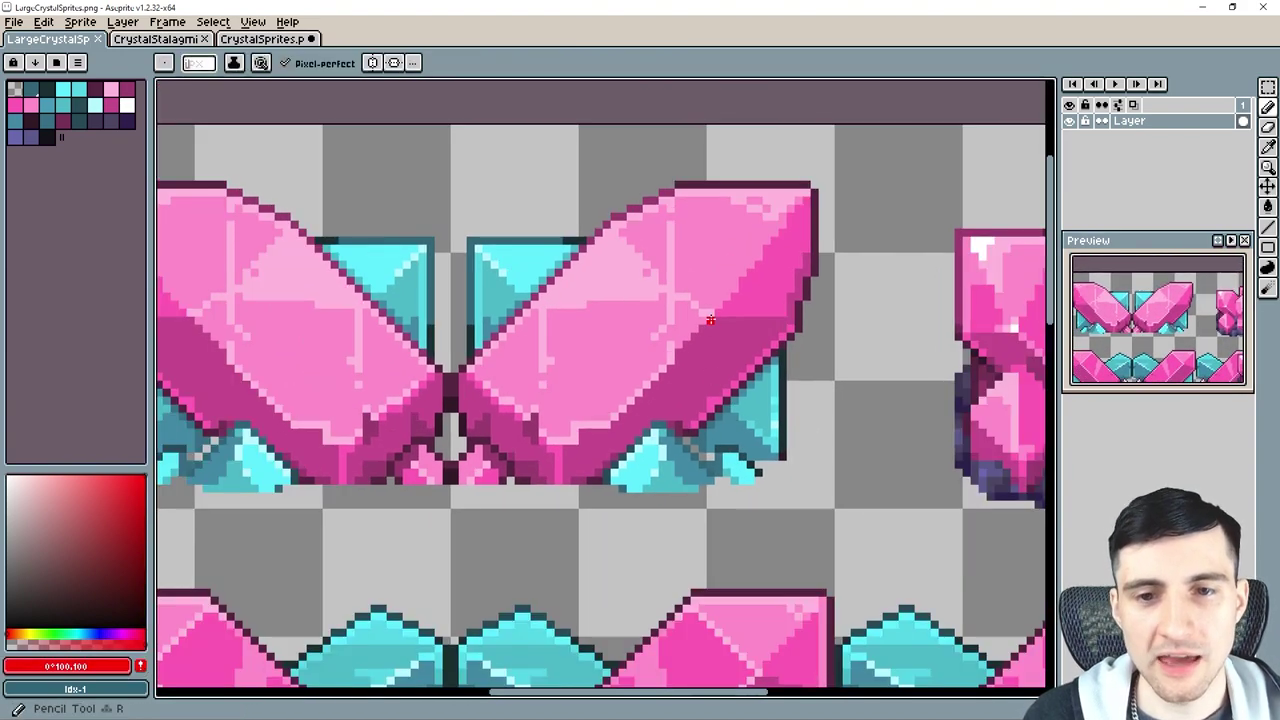
key("ctrl+z")
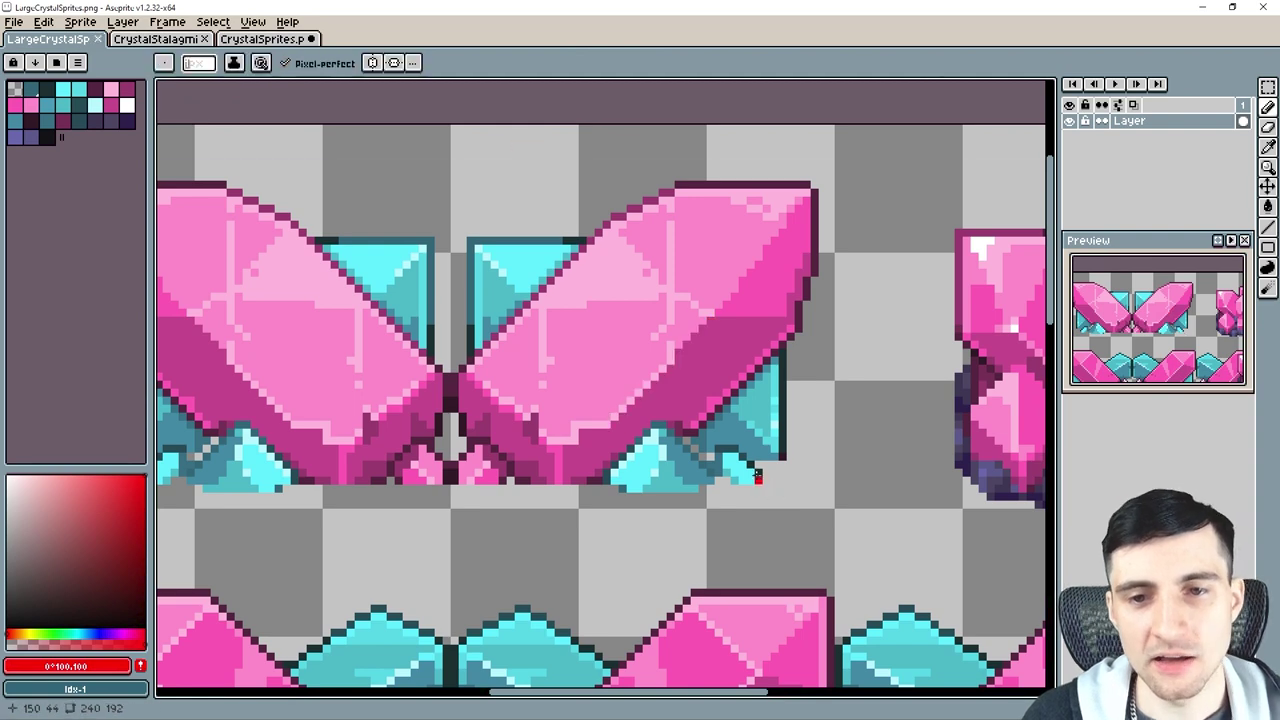
scroll(575, 364, "up", 3)
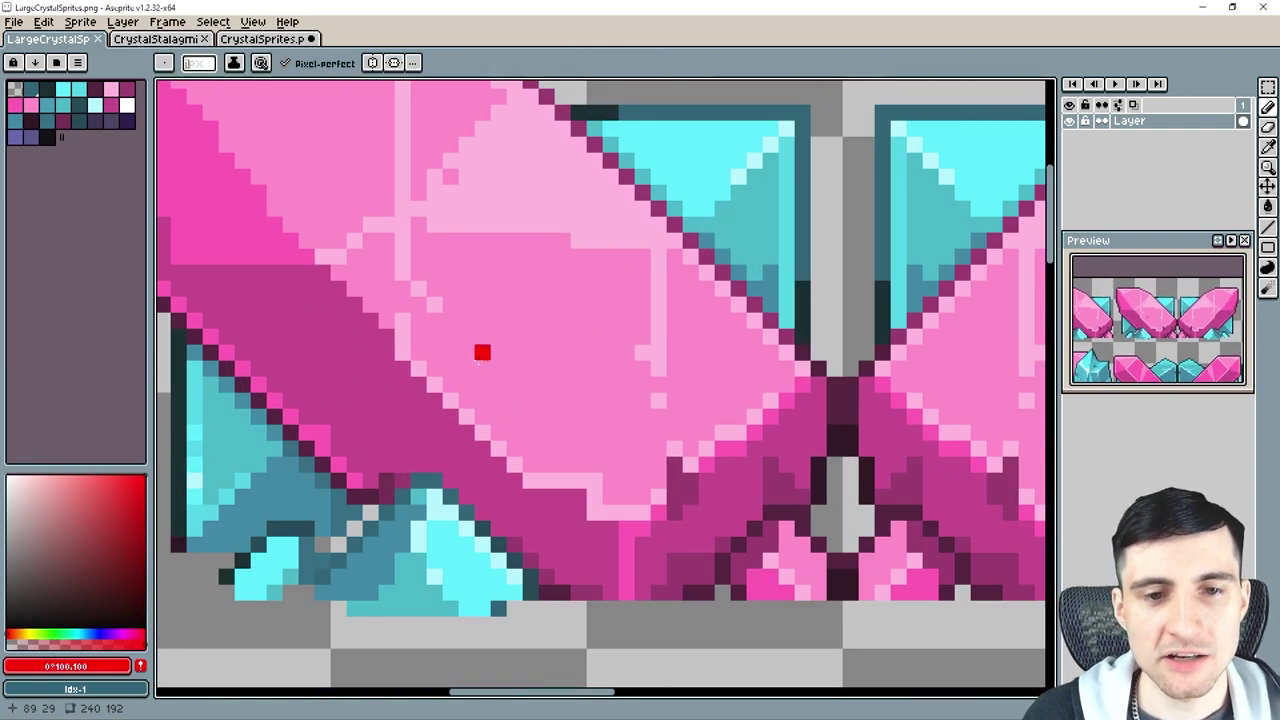
scroll(498, 448, "down", 2)
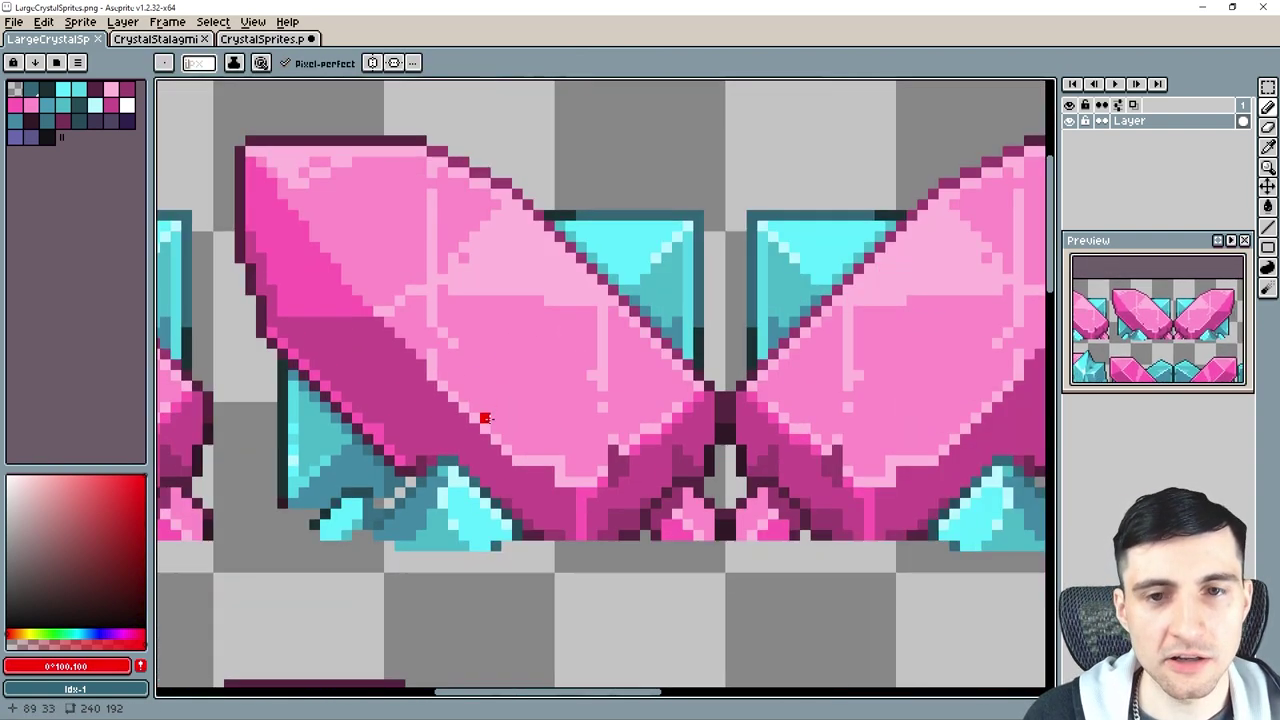
scroll(560, 372, "up", 2)
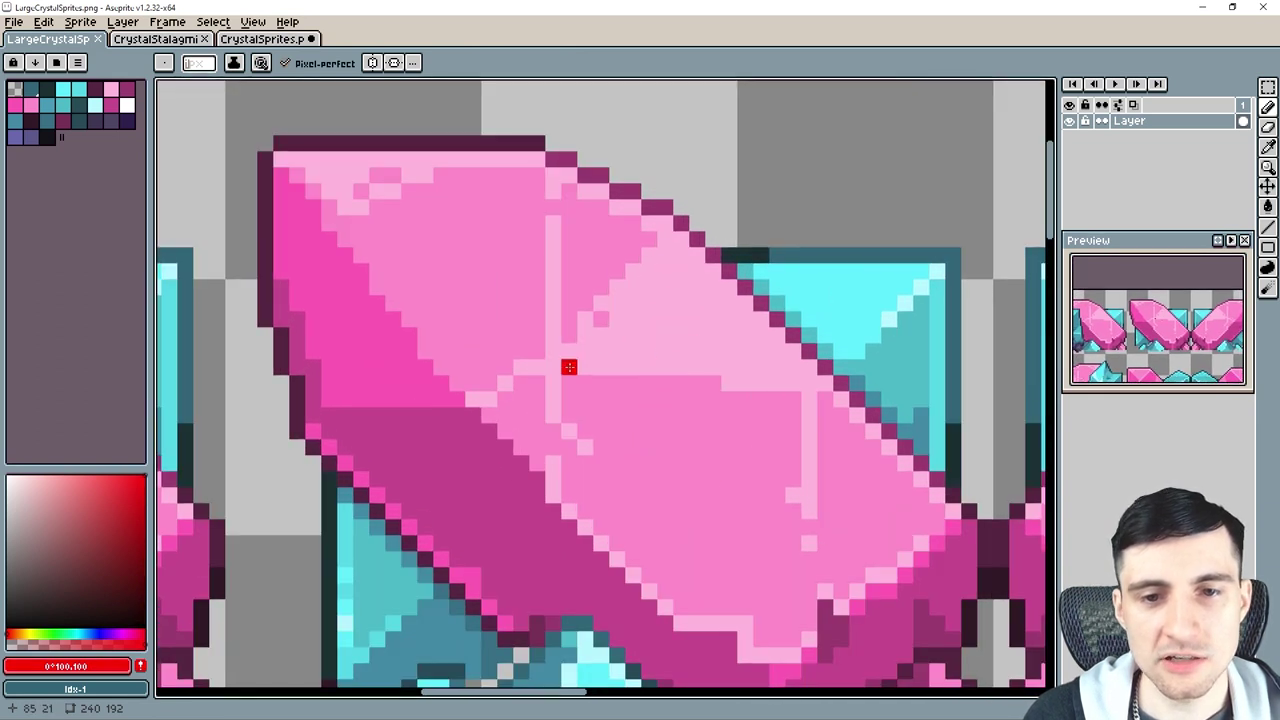
Trace the large pink crystal's facet corners and vertical highlights with short red pencil strokes, undoing each stroke.
mouse_move(568, 367)
left_mouse_down()
mouse_move(800, 400)
mouse_move(708, 295)
mouse_move(626, 305)
mouse_move(550, 372)
left_mouse_up()
key("ctrl+z")
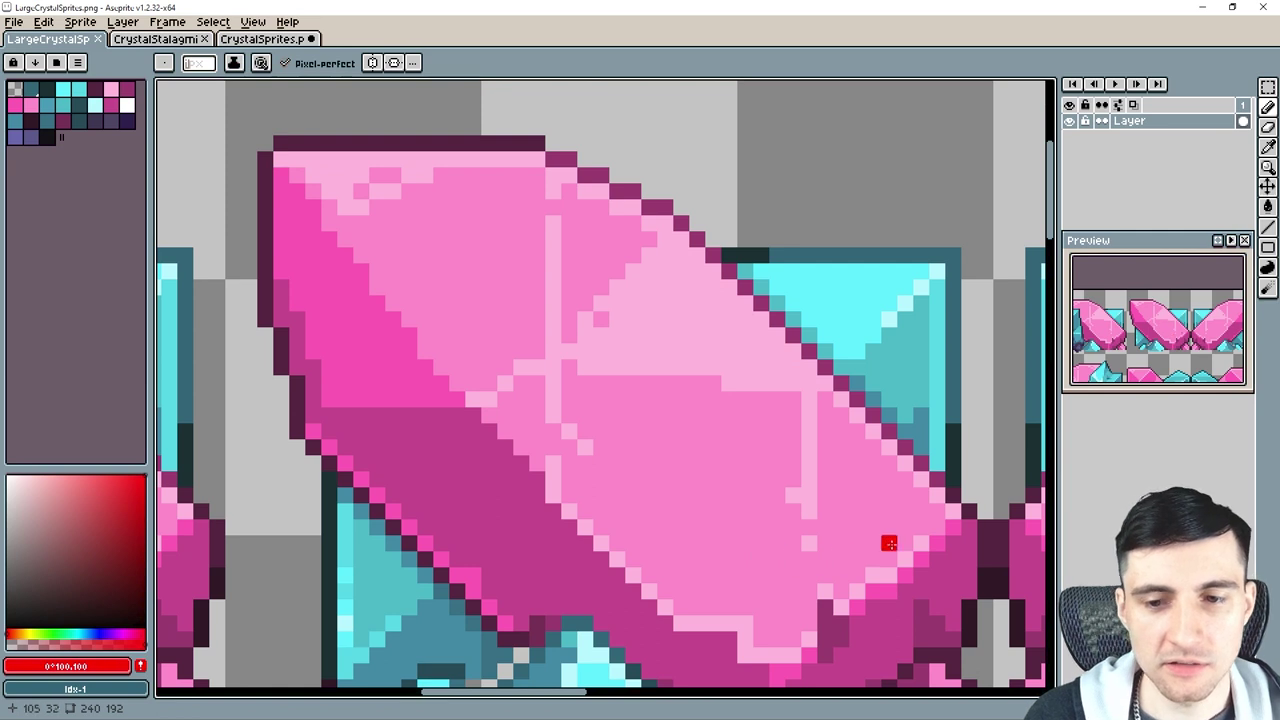
mouse_move(952, 510)
left_mouse_down()
mouse_move(672, 245)
mouse_move(553, 329)
mouse_move(487, 418)
mouse_move(759, 656)
mouse_move(962, 524)
mouse_move(928, 525)
left_mouse_up()
key("ctrl+z")
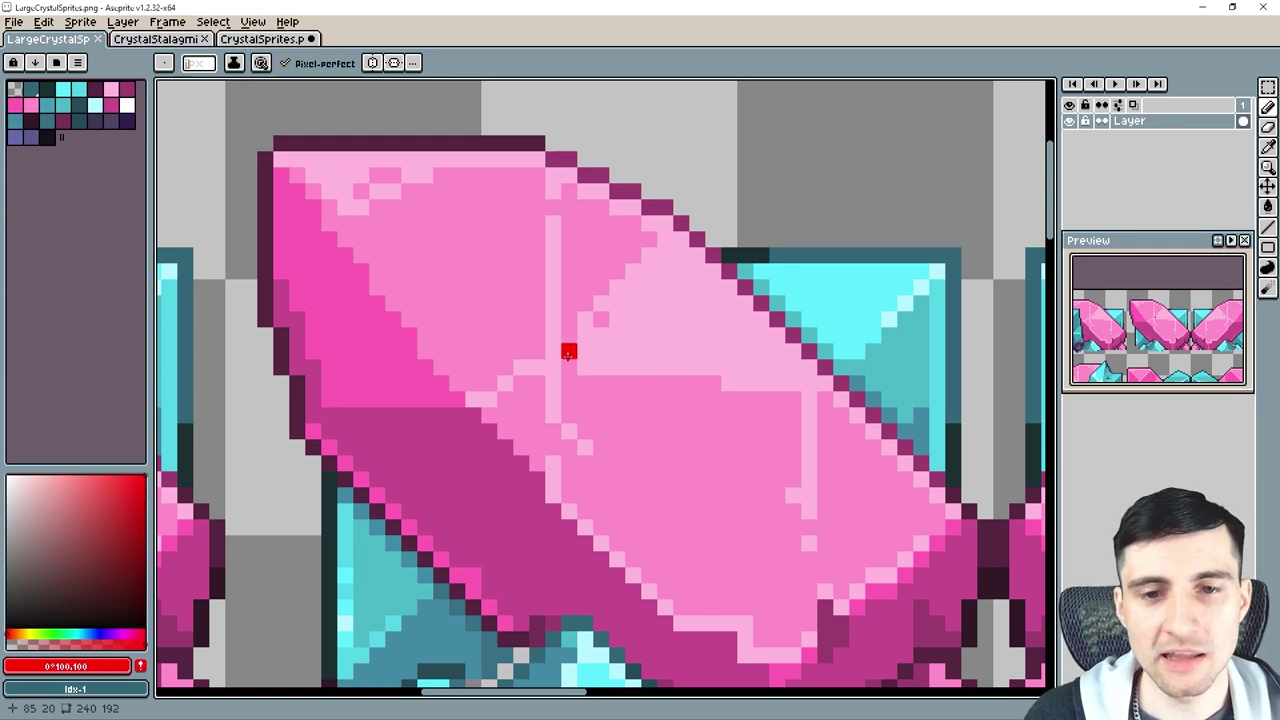
mouse_move(568, 367)
left_mouse_down()
mouse_move(807, 377)
mouse_move(732, 294)
mouse_move(677, 268)
mouse_move(535, 371)
left_mouse_up()
key("ctrl+z")
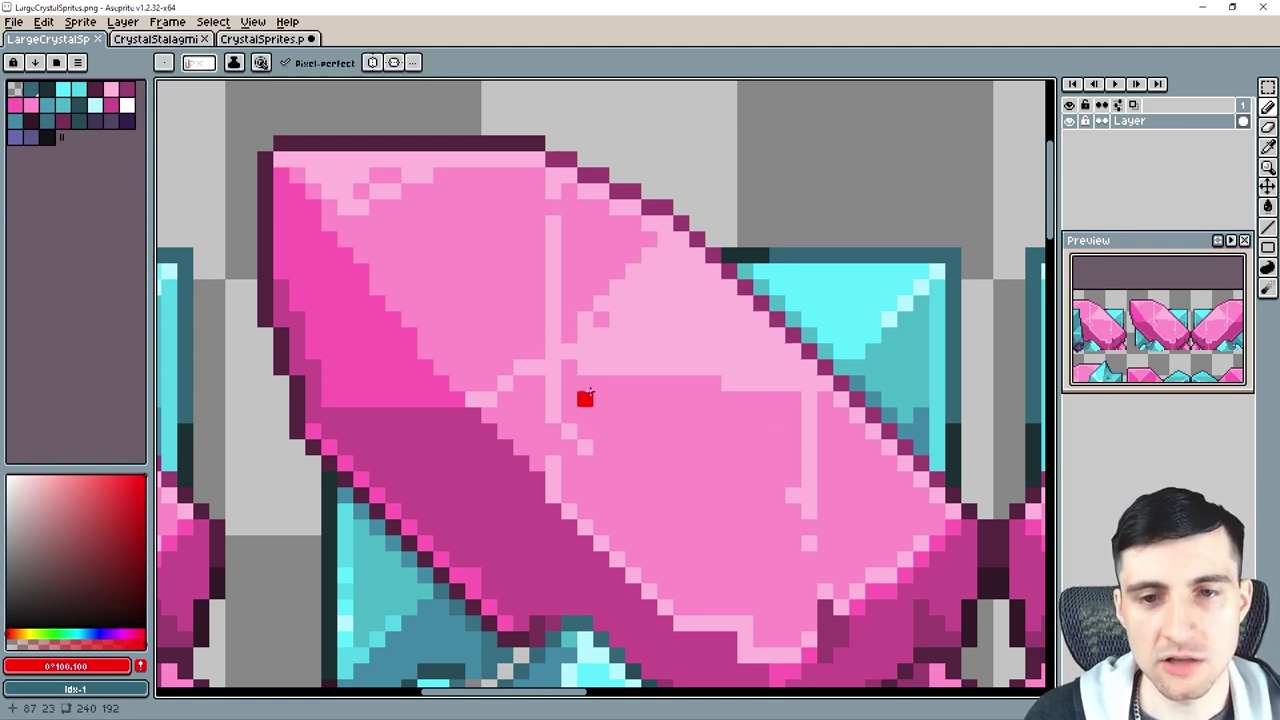
left_click_drag(552, 223, 552, 337)
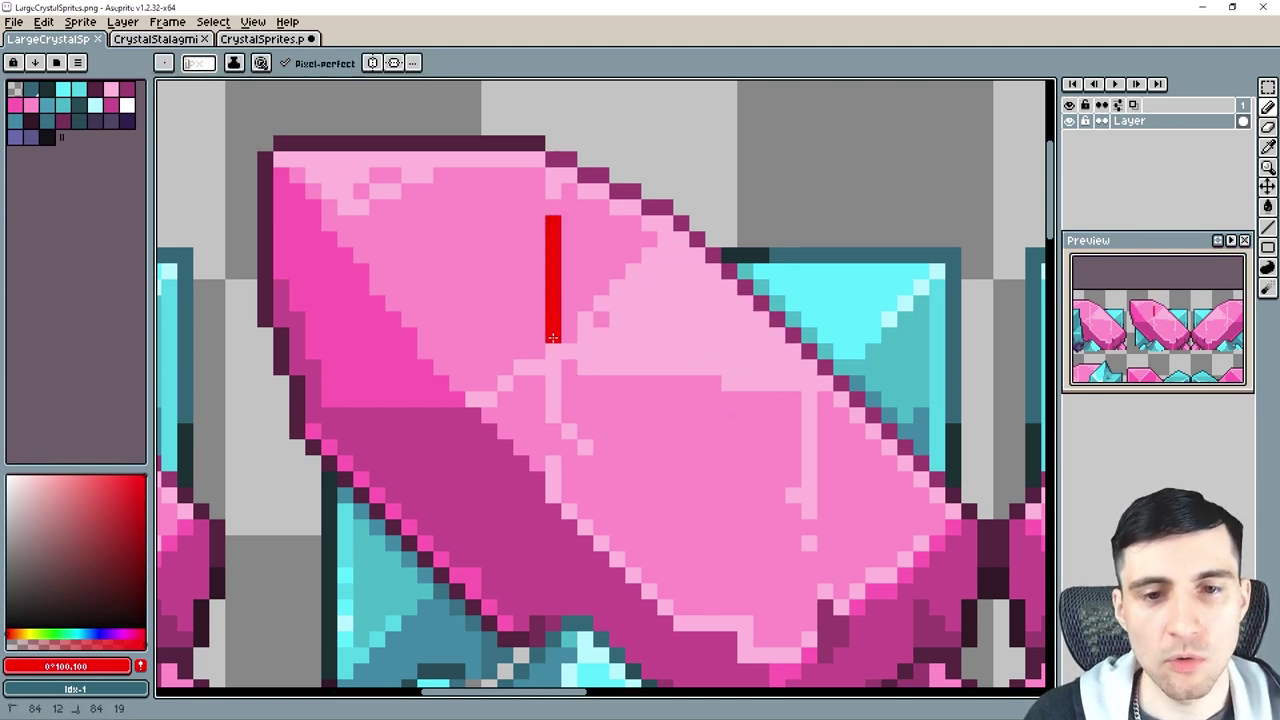
key("ctrl+z")
left_click_drag(808, 400, 808, 512)
key("ctrl+z")
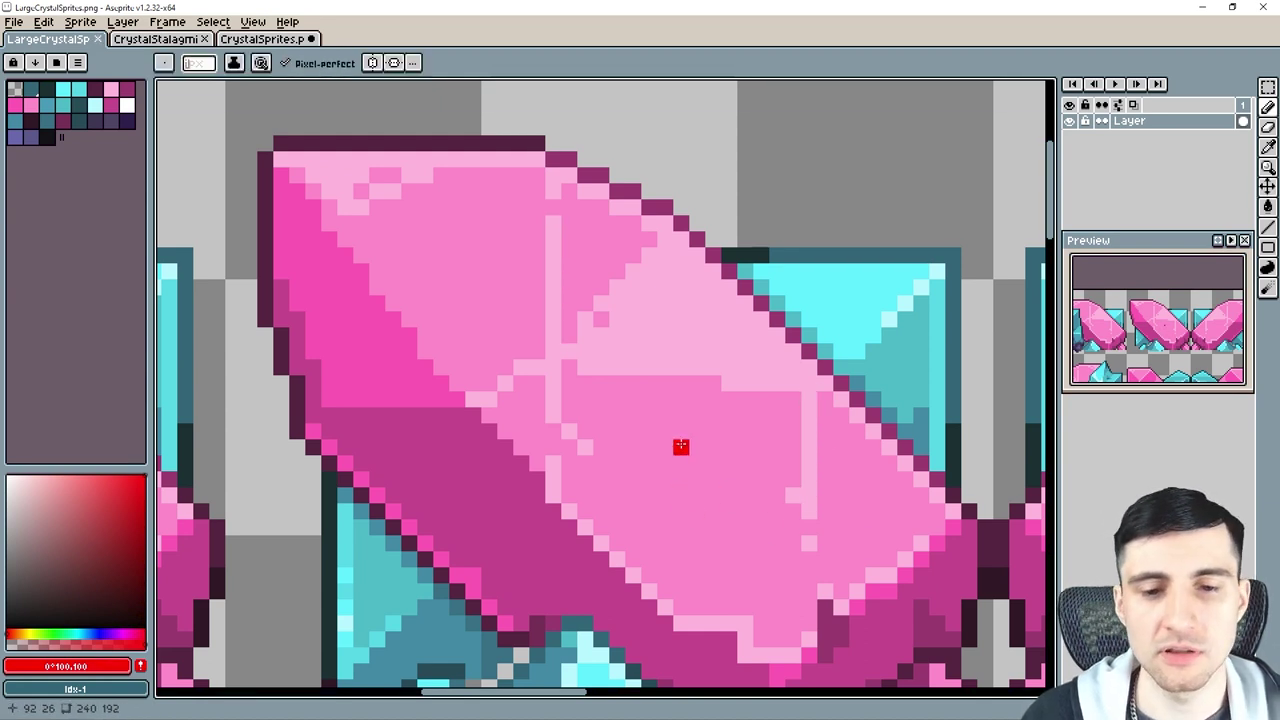
Return to the CrystalSprites file and compare the large pink crystal's shading with the small blue clusters.
scroll(680, 443, "down", 1)
left_click_drag(723, 474, 605, 444)
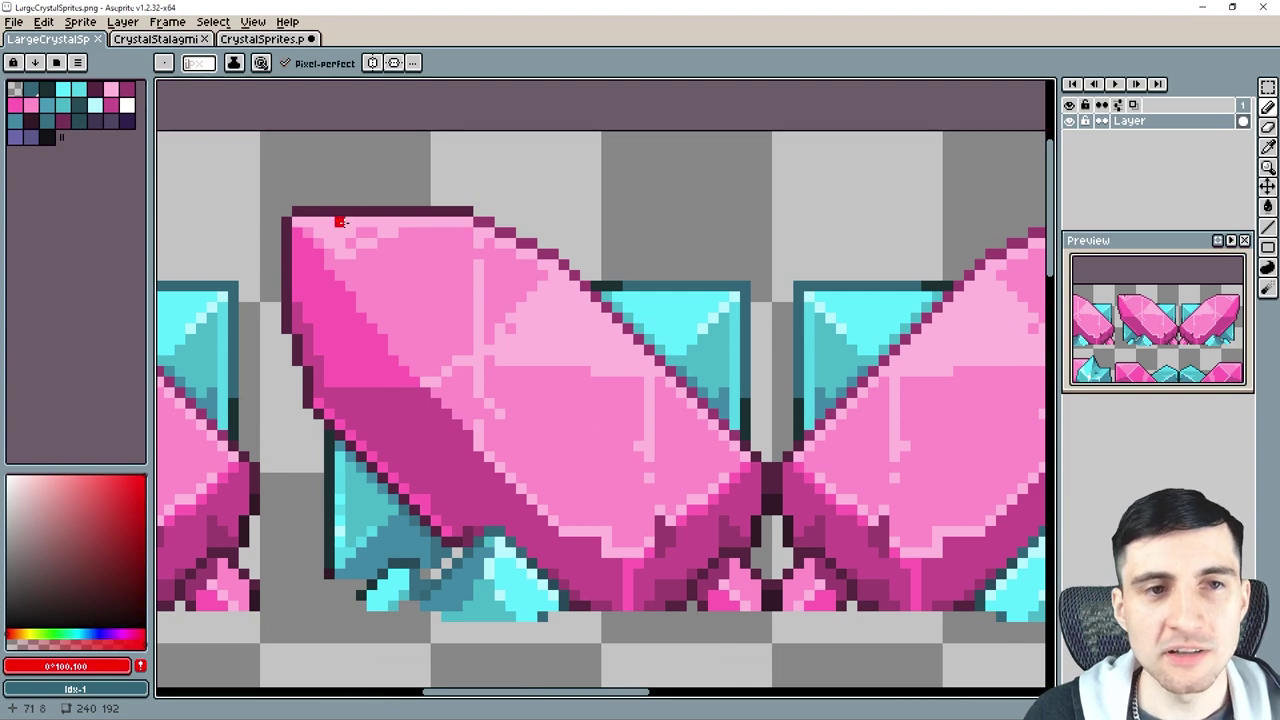
left_click(262, 38)
scroll(615, 283, "up", 2)
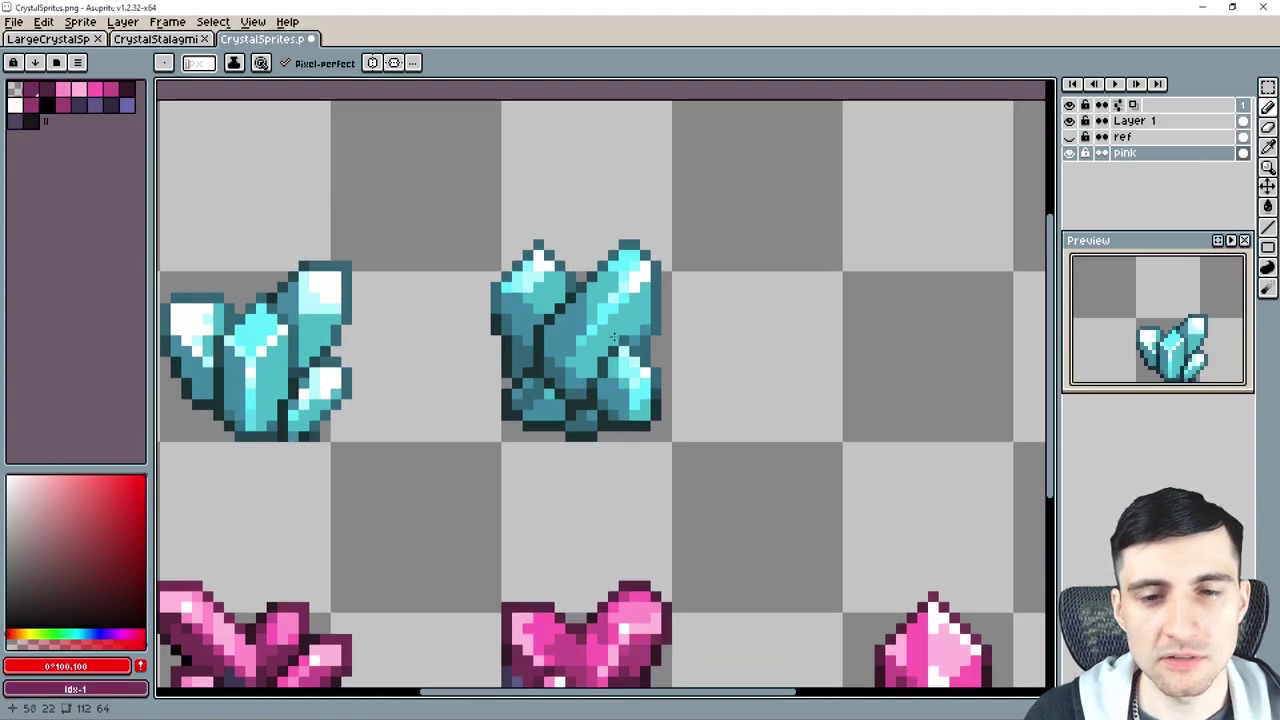
Switch to the CrystalStalagmiteSprites file and mark a small pink crystal's outline and shade pixels in red, undoing the marks.
left_click(155, 38)
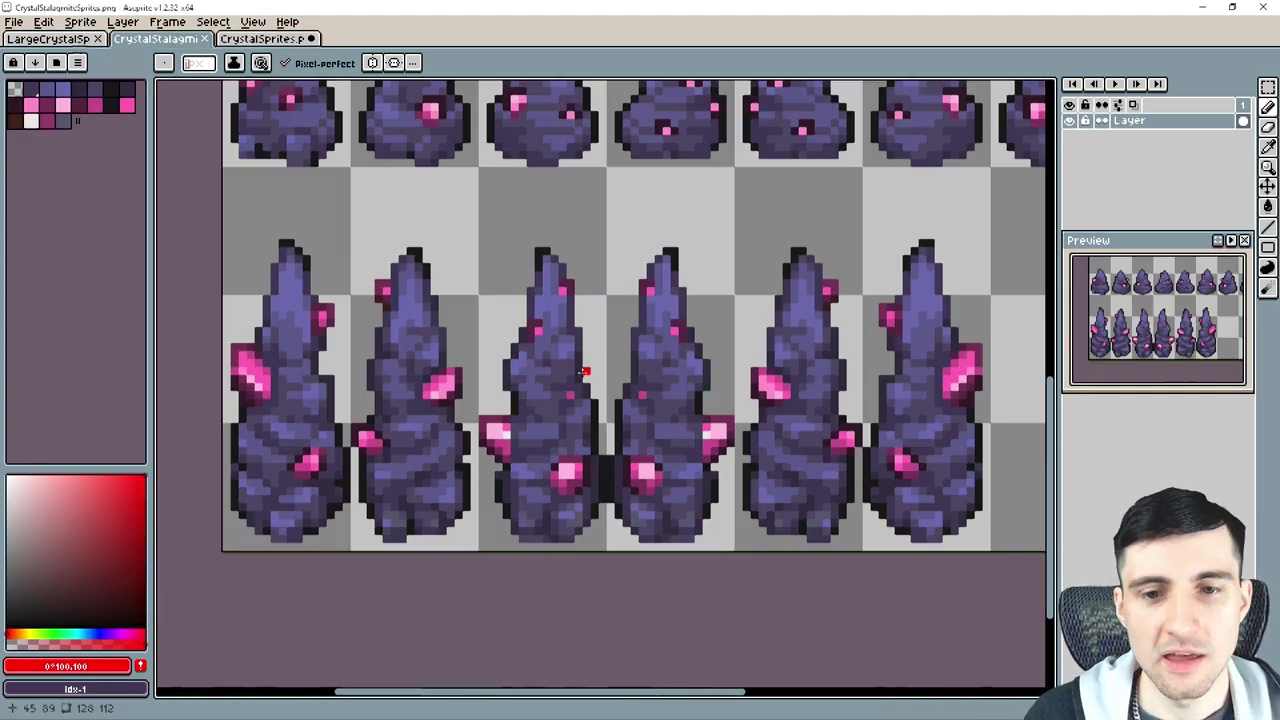
scroll(750, 468, "up", 7)
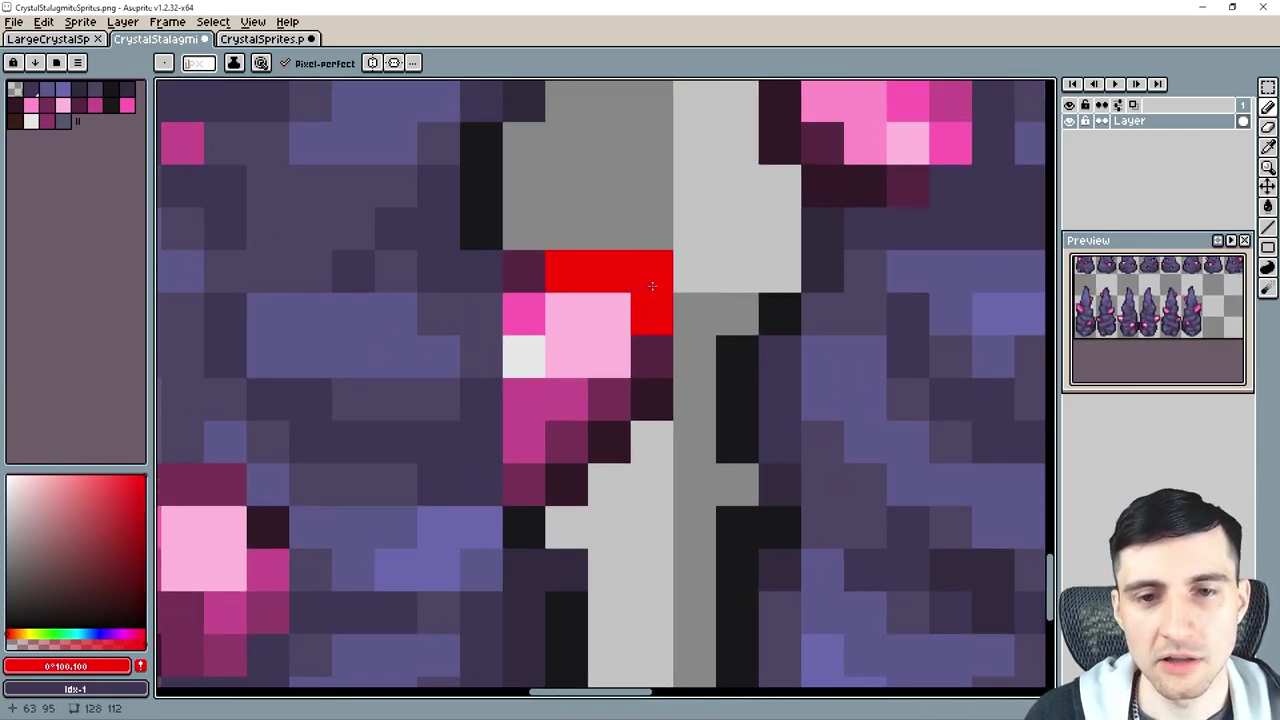
key("ctrl+z")
key("ctrl+z")
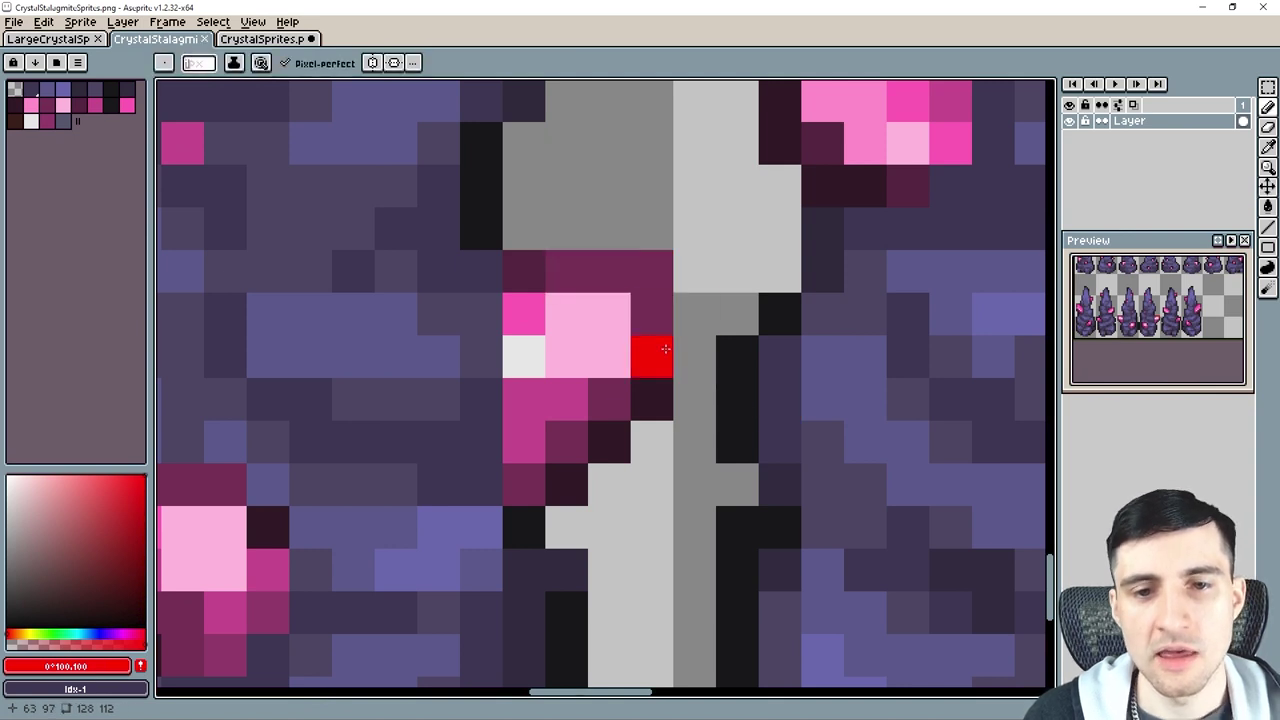
mouse_move(531, 434)
left_mouse_down()
mouse_move(531, 407)
mouse_move(567, 408)
left_mouse_up()
key("ctrl+z")
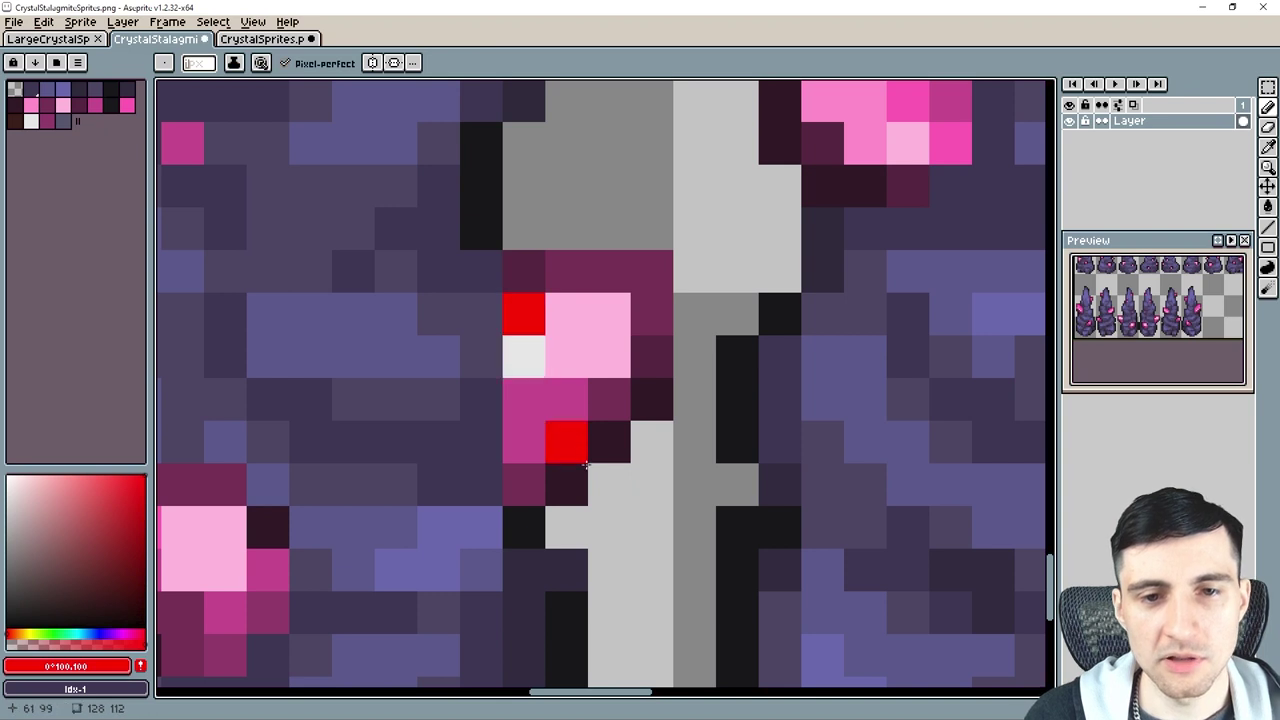
key("ctrl+z")
left_click(609, 314)
key("ctrl+z")
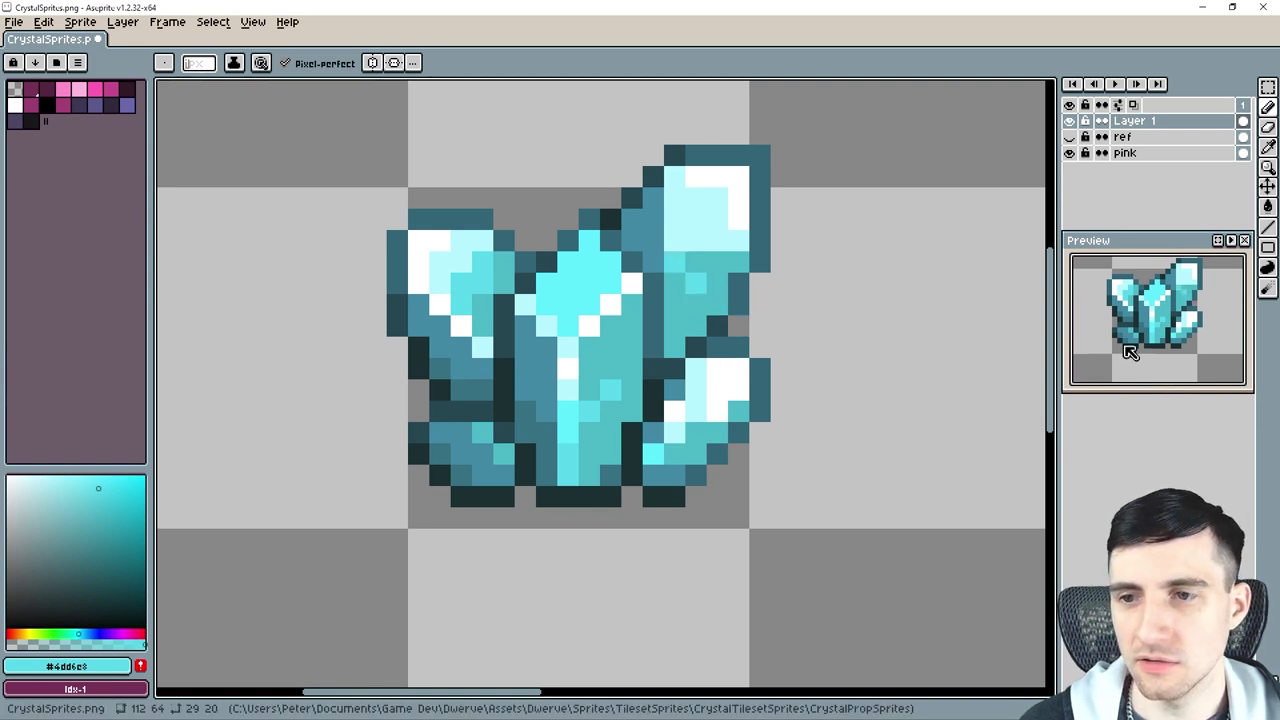
Compare the new blue cluster with the existing sprites and sample a color from the older blue cluster's large diagonal crystal.
scroll(1158, 358, "down", 1)
left_click_drag(1166, 361, 1157, 361)
scroll(845, 389, "down", 3)
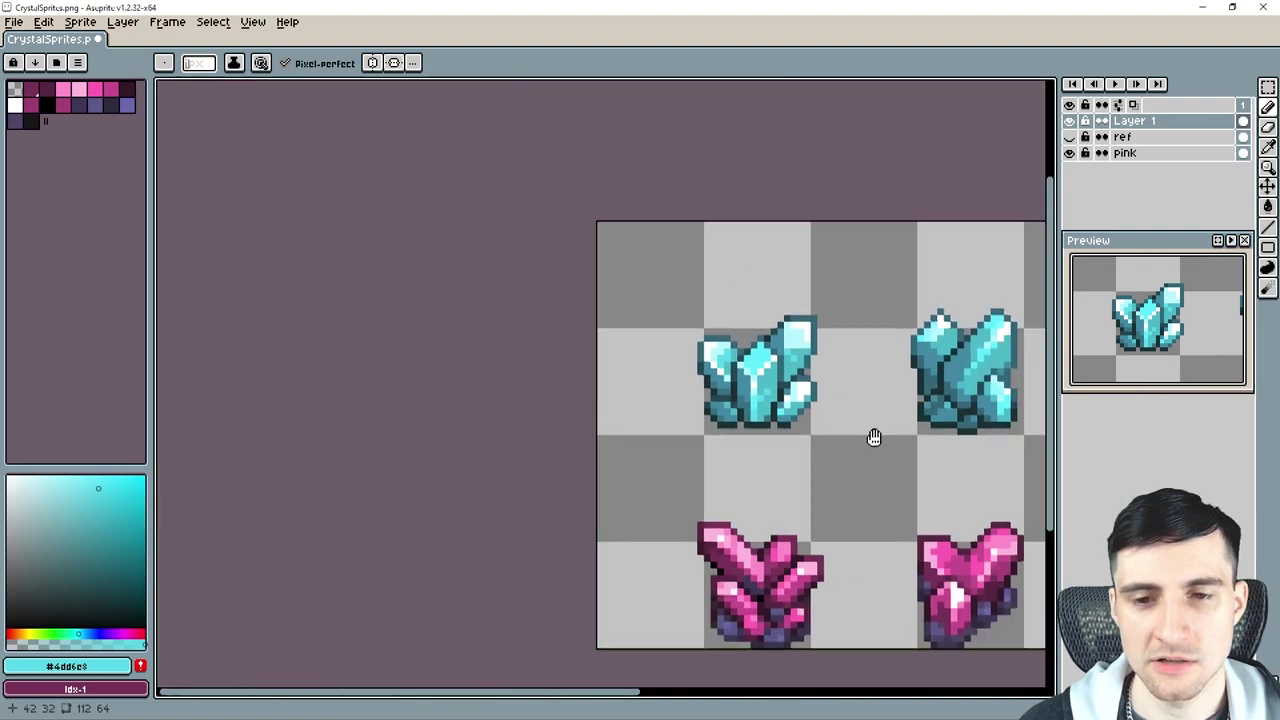
scroll(857, 429, "up", 3)
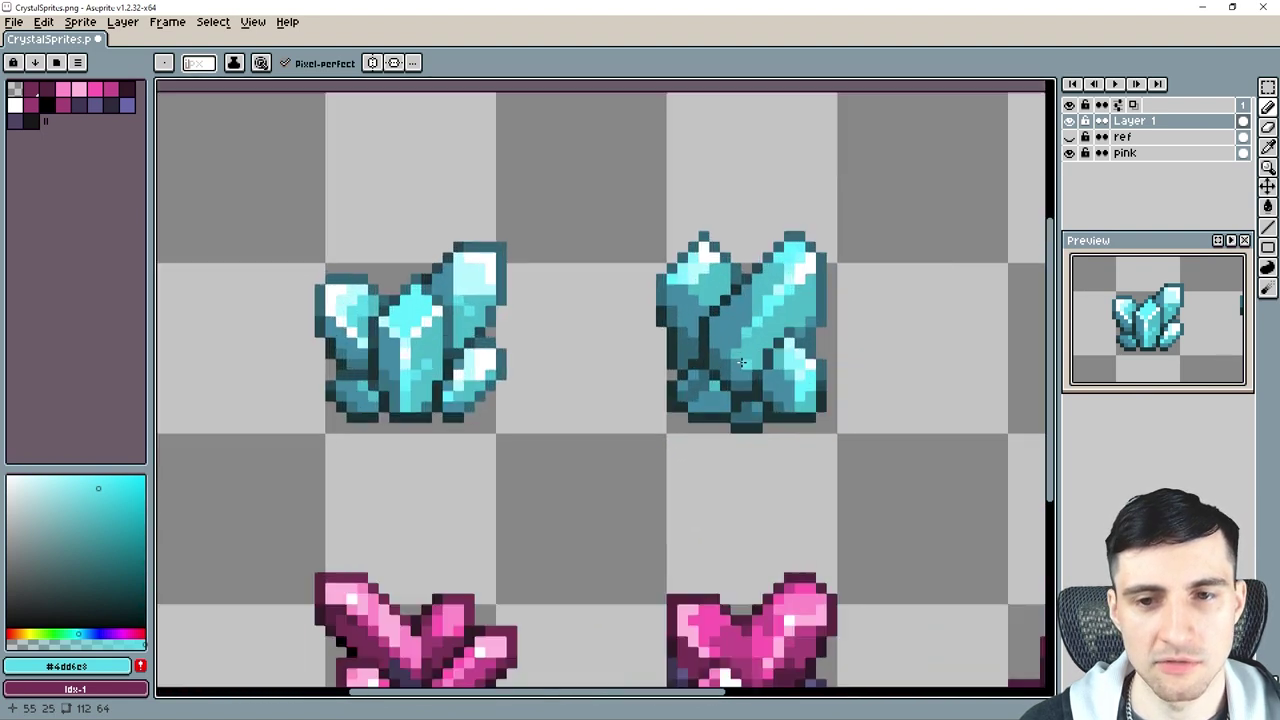
scroll(742, 362, "up", 1)
left_click_drag(841, 345, 887, 362)
left_click_drag(414, 360, 336, 355)
left_click(748, 290, "alt")
key("alt")
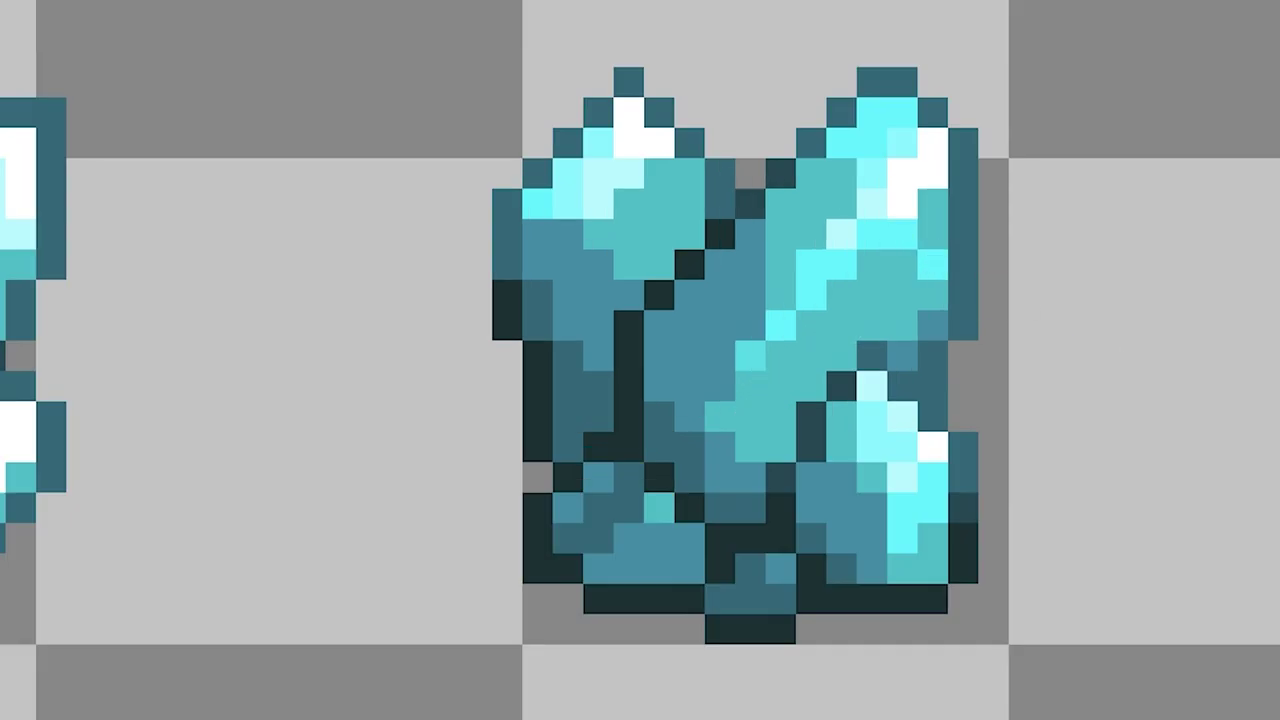